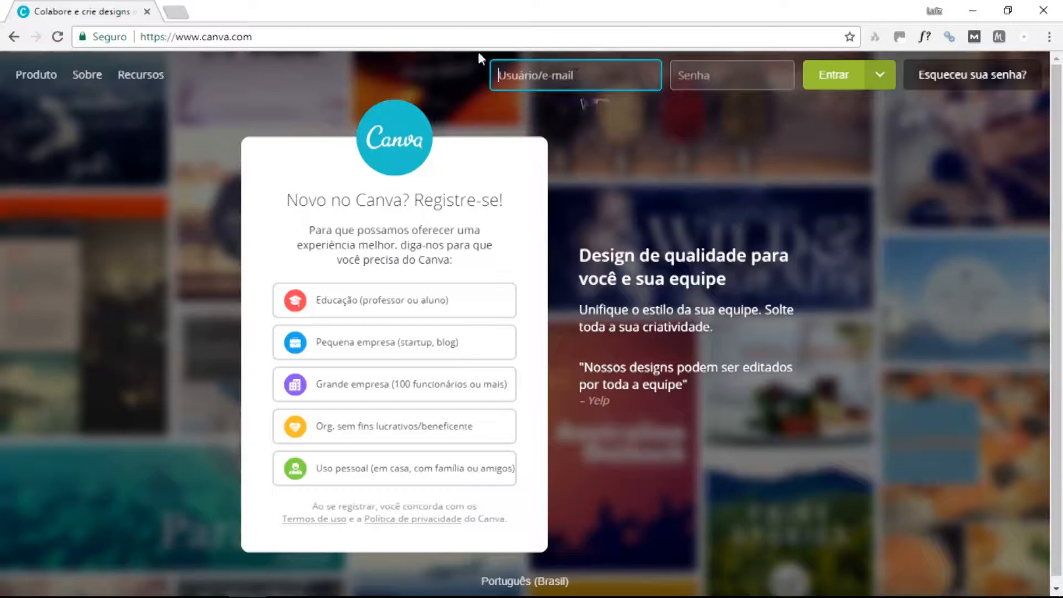
Open Canva's Preços page and review the free, Canva for Work ($12,95/member) and Enterprise plans.
{"action": "mouse_move", "coordinate": [22, 74]}
{"action": "left_click", "coordinate": [53, 217]}
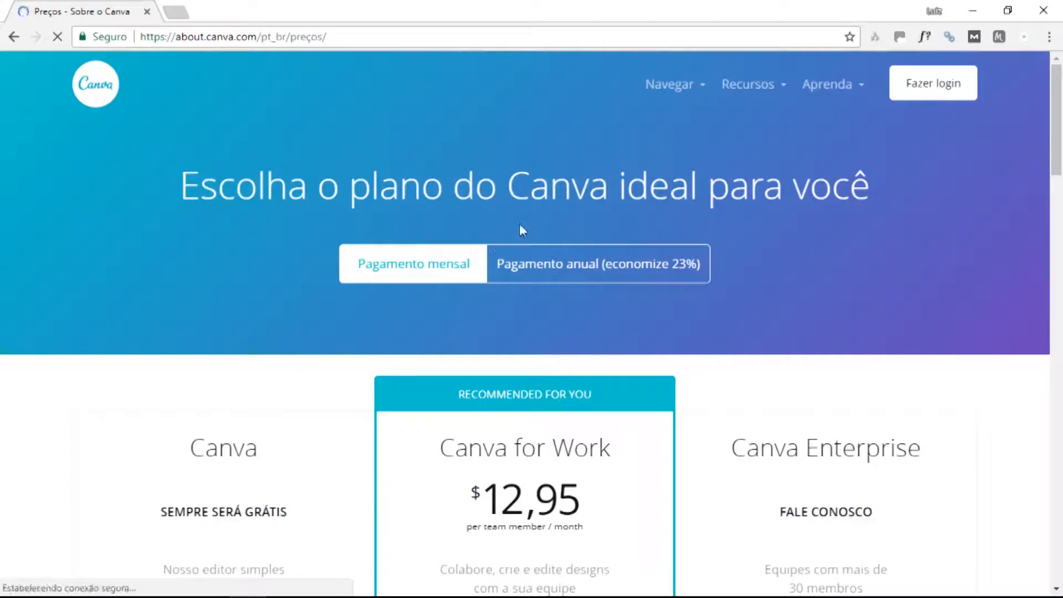
{"action": "scroll", "coordinate": [390, 270], "scroll_direction": "down", "scroll_amount": 4}
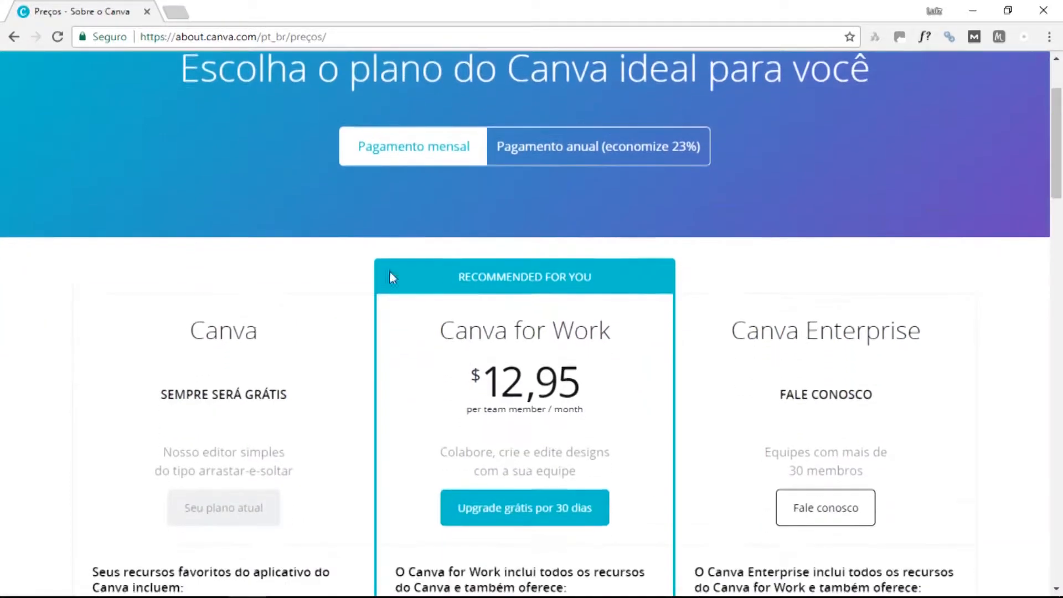
{"action": "scroll", "coordinate": [297, 307], "scroll_direction": "down", "scroll_amount": 3}
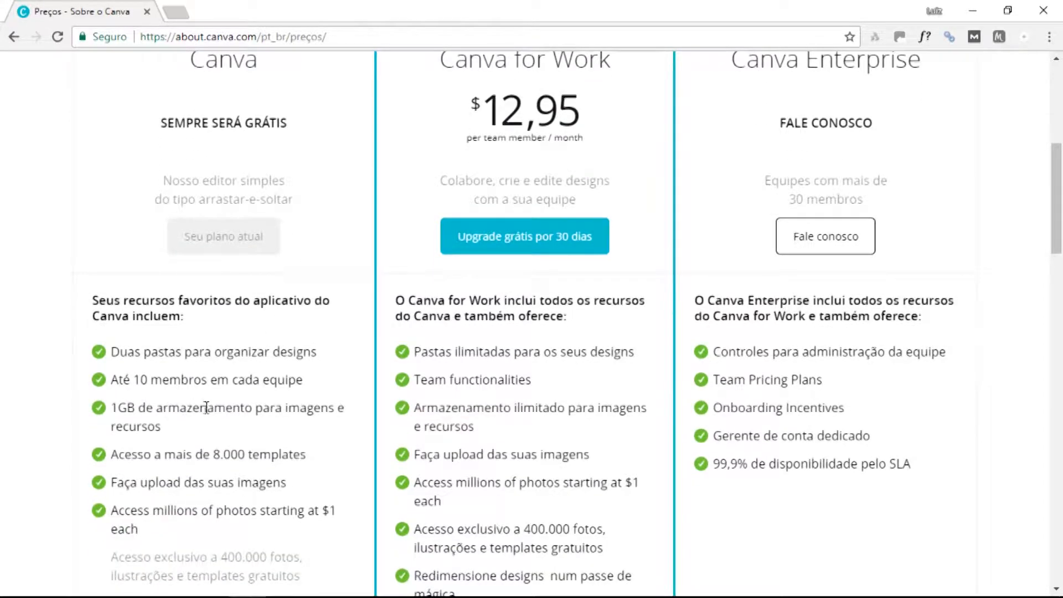
{"action": "scroll", "coordinate": [206, 407], "scroll_direction": "down", "scroll_amount": 1}
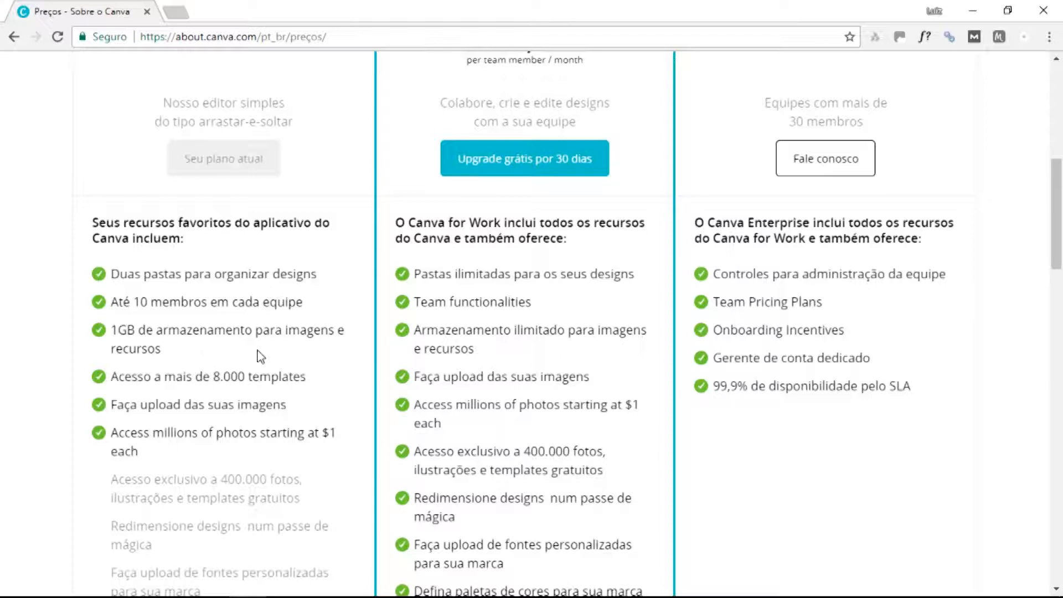
{"action": "scroll", "coordinate": [291, 360], "scroll_direction": "up", "scroll_amount": 3}
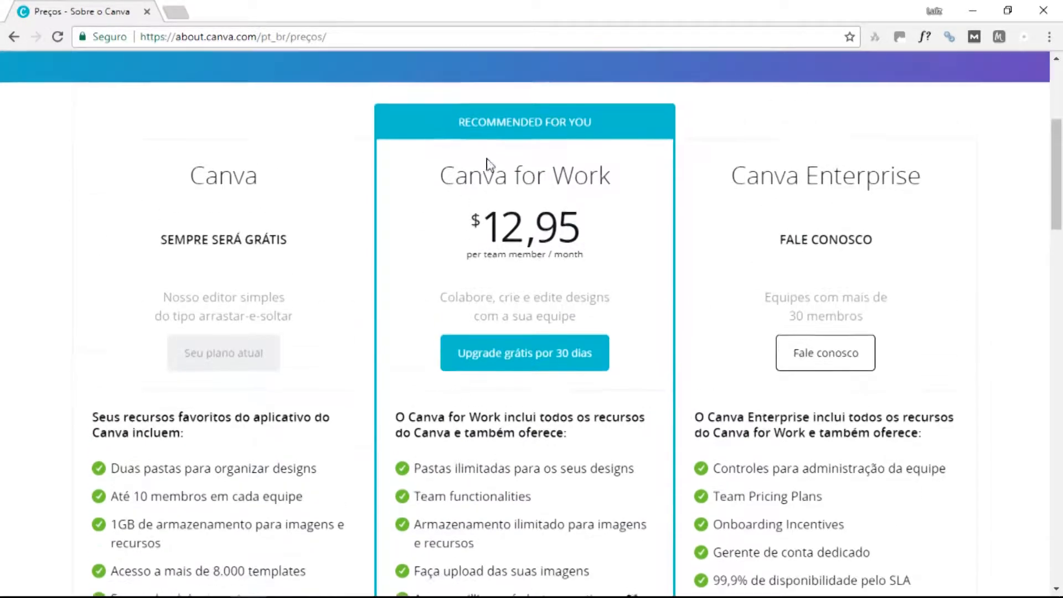
{"action": "scroll", "coordinate": [487, 164], "scroll_direction": "up", "scroll_amount": 1}
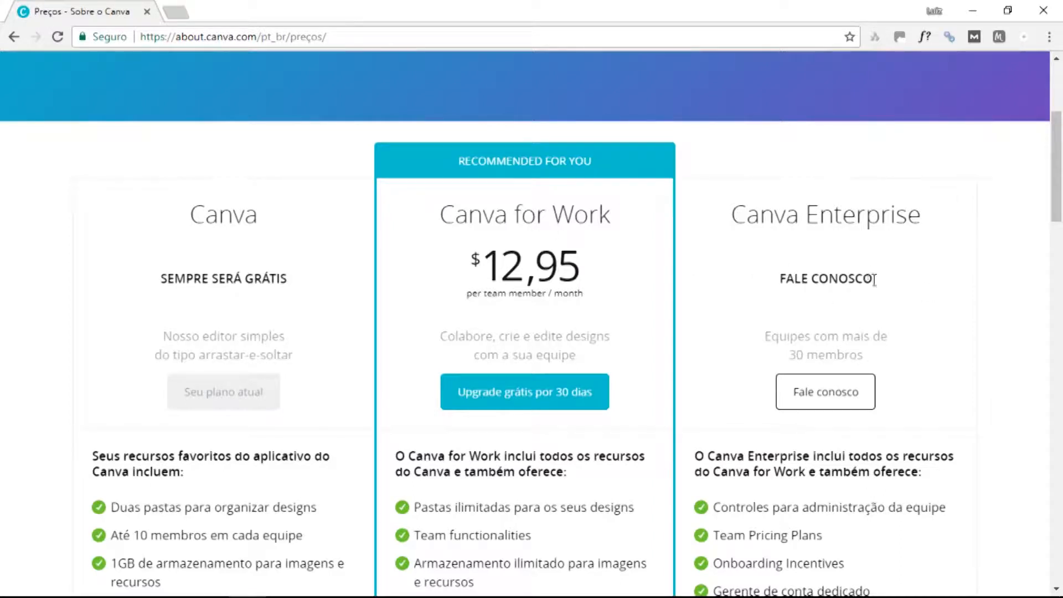
Return to sign-up, choose 'Pequena empresa (startup, blog)' and pick registering with an e-mail.
{"action": "left_click", "coordinate": [12, 37]}
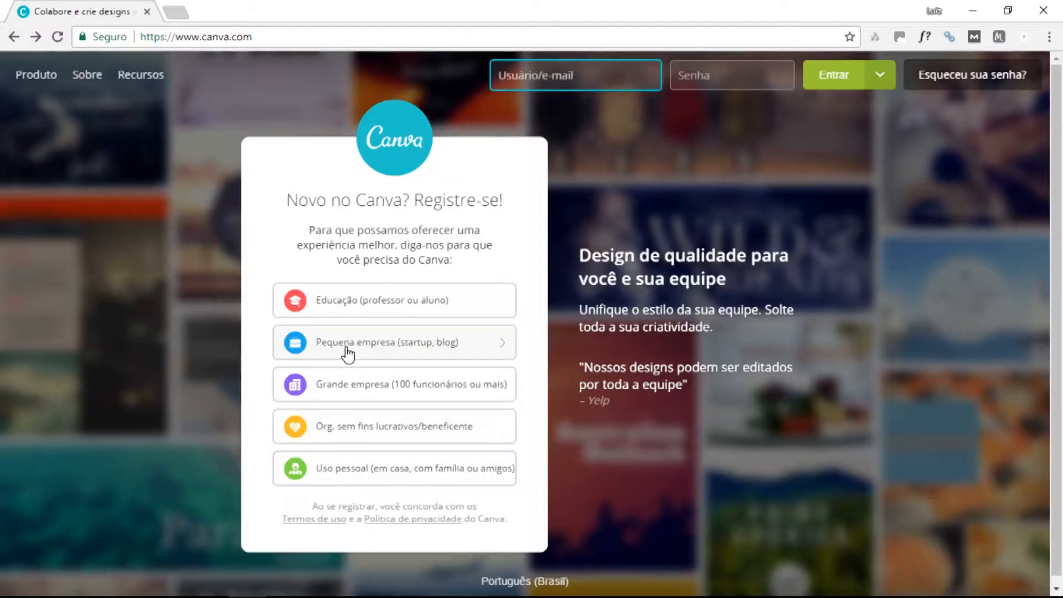
{"action": "left_click", "coordinate": [430, 349]}
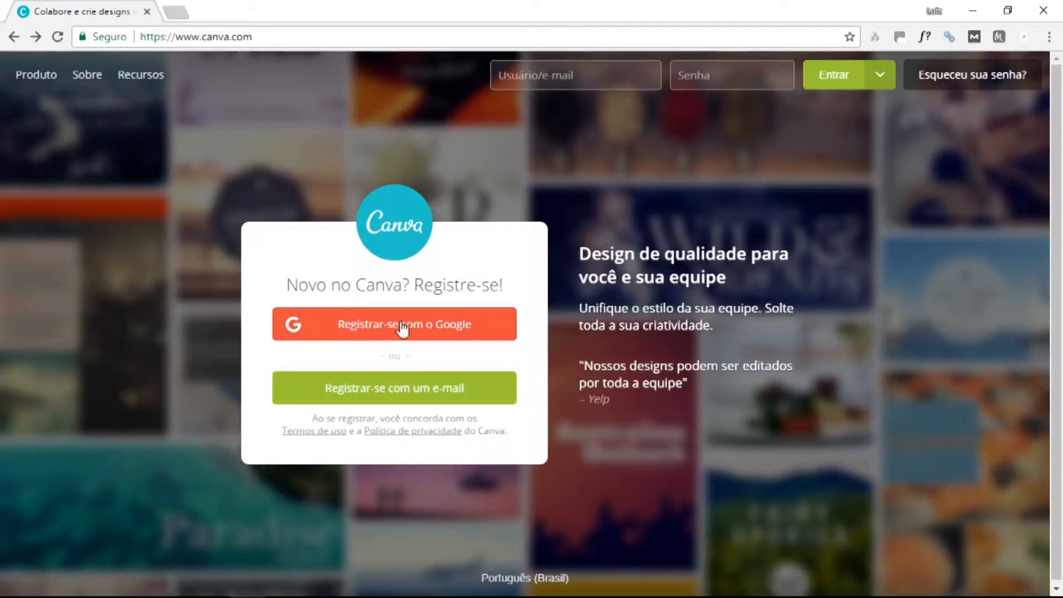
{"action": "left_click", "coordinate": [418, 386]}
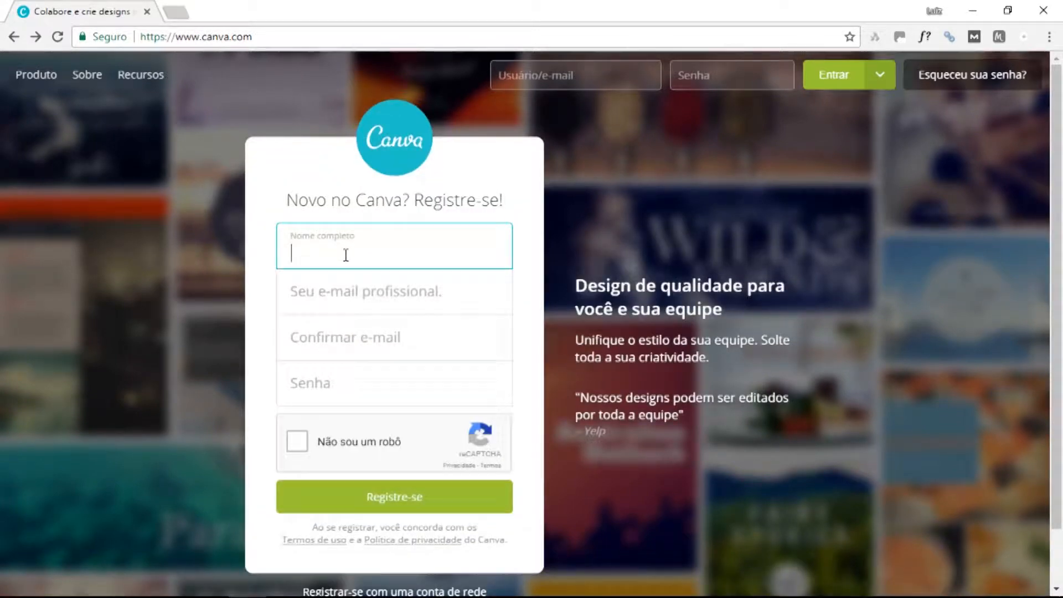
Enter the full name, work e-mail, its confirmation and password, pass reCAPTCHA and register.
{"action": "left_click", "coordinate": [331, 291]}
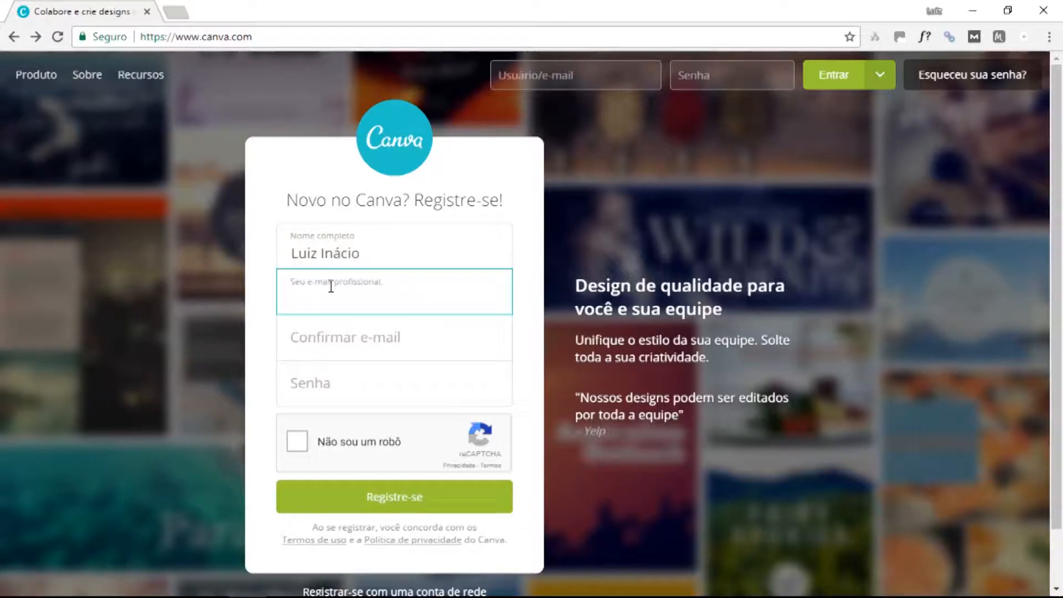
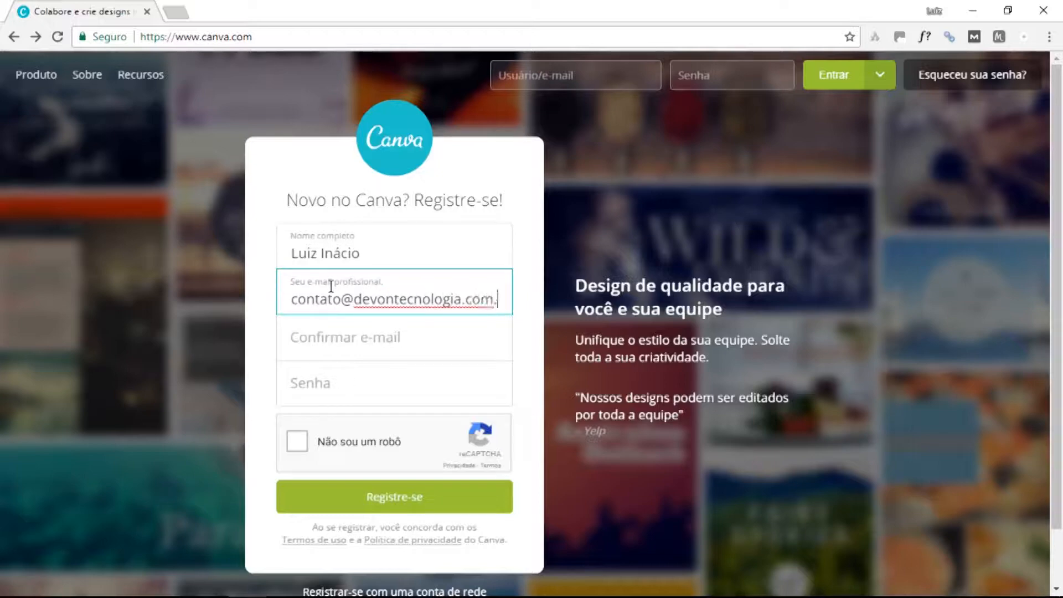
{"action": "left_click", "coordinate": [357, 346]}
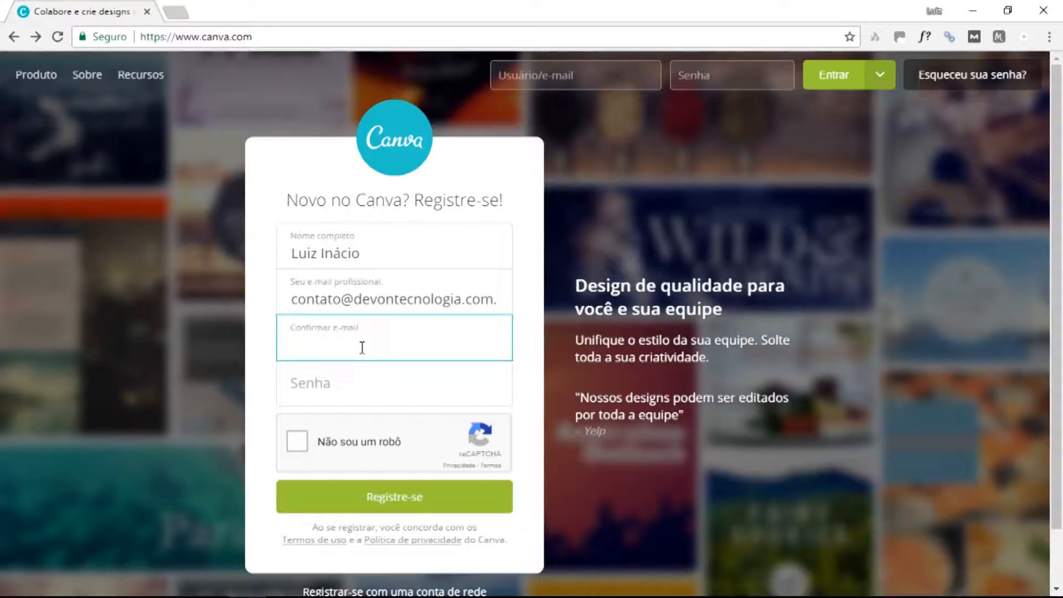
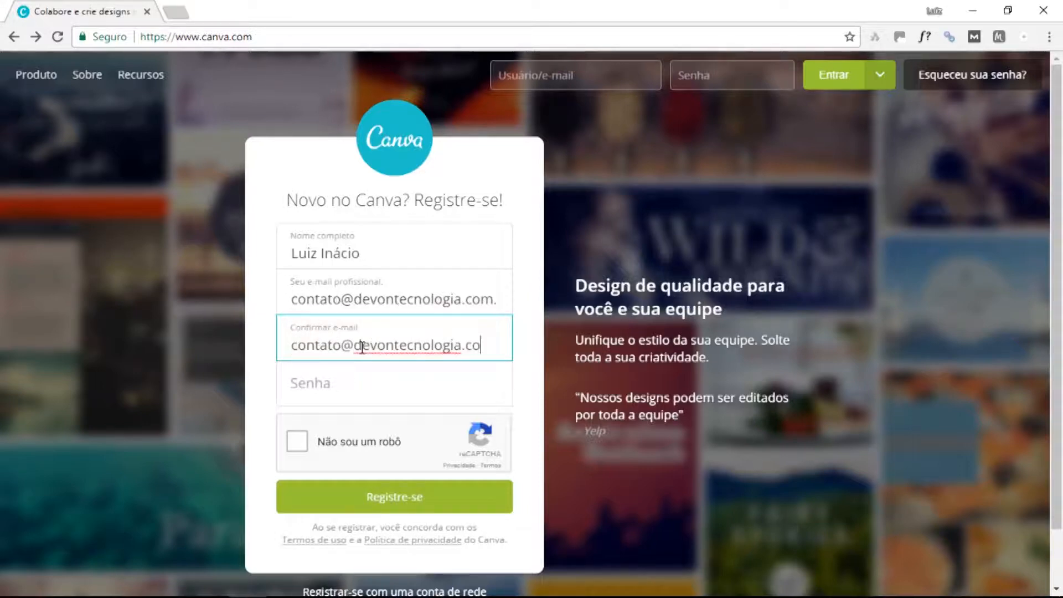
{"action": "left_click", "coordinate": [314, 391]}
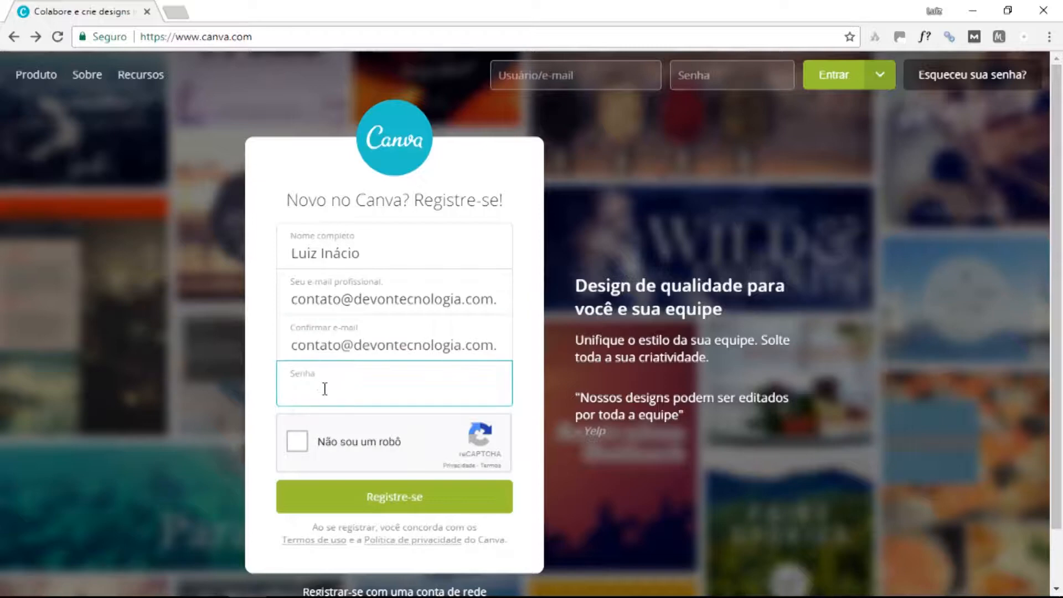
{"action": "type", "text": "••••••••••"}
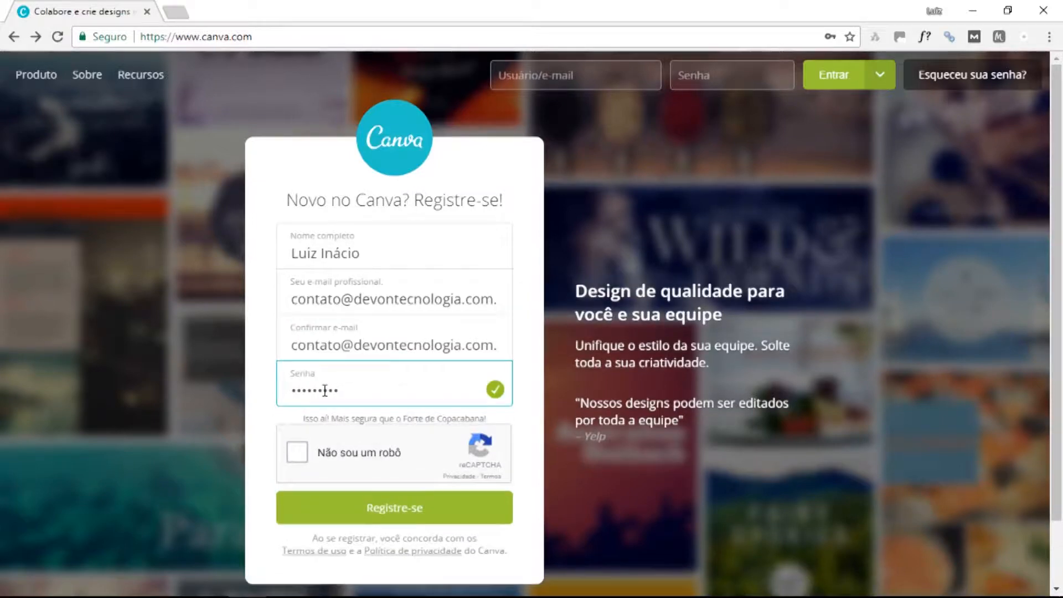
{"action": "left_click", "coordinate": [306, 454]}
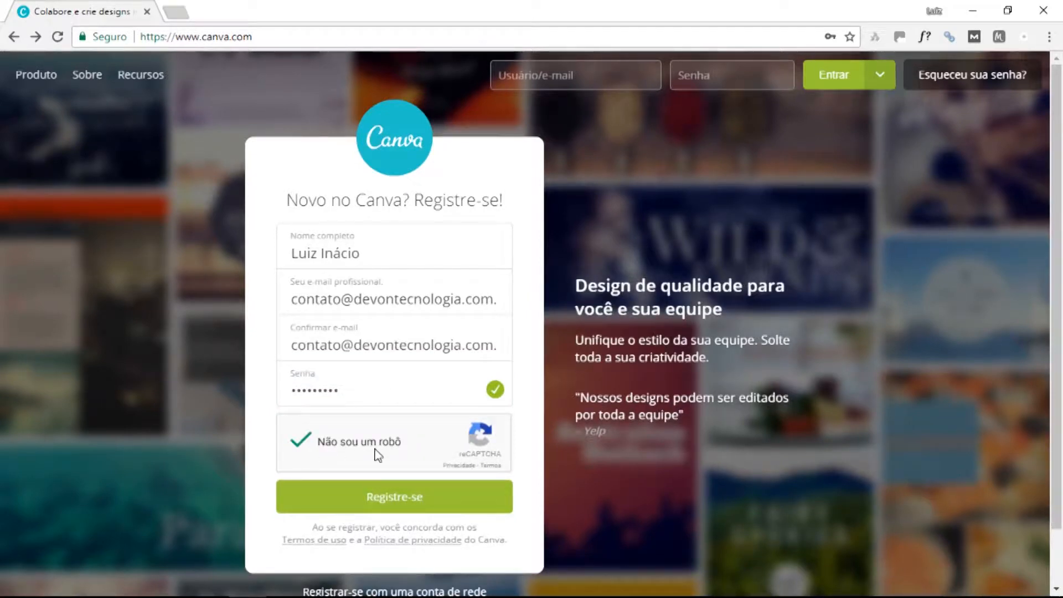
{"action": "left_click", "coordinate": [388, 496]}
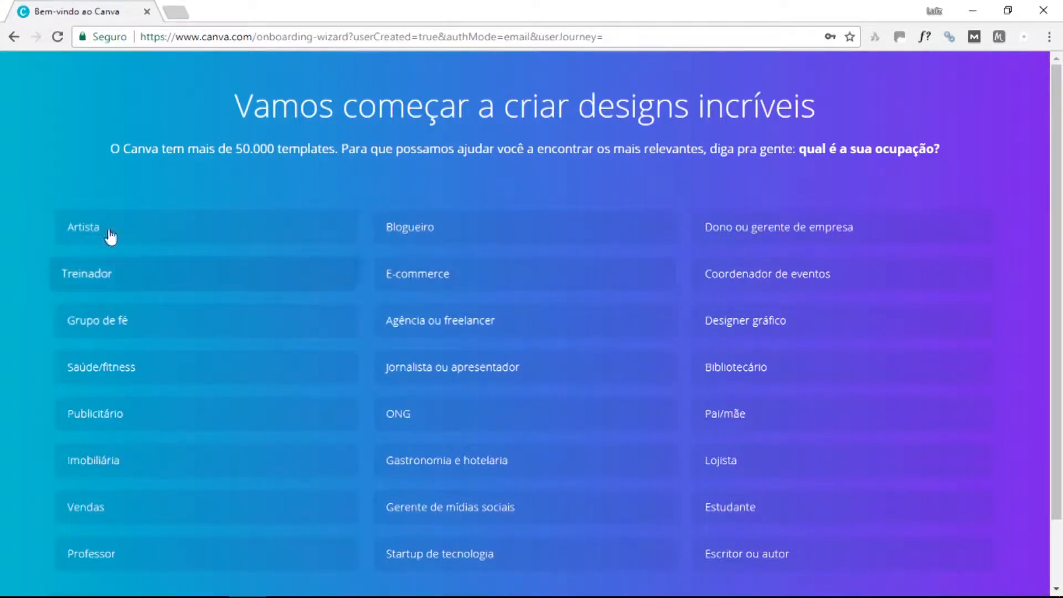
Choose 'Dono ou gerente de empresa' as occupation and skip inviting team members.
{"action": "scroll", "coordinate": [393, 273], "scroll_direction": "down", "scroll_amount": 2}
{"action": "scroll", "coordinate": [673, 459], "scroll_direction": "up", "scroll_amount": 2}
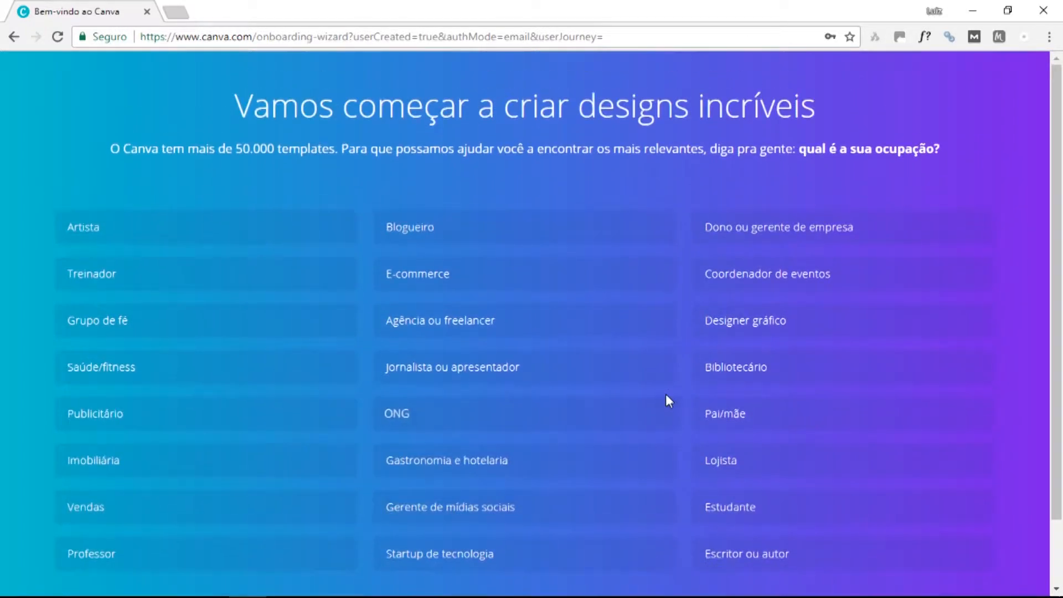
{"action": "left_click", "coordinate": [815, 229]}
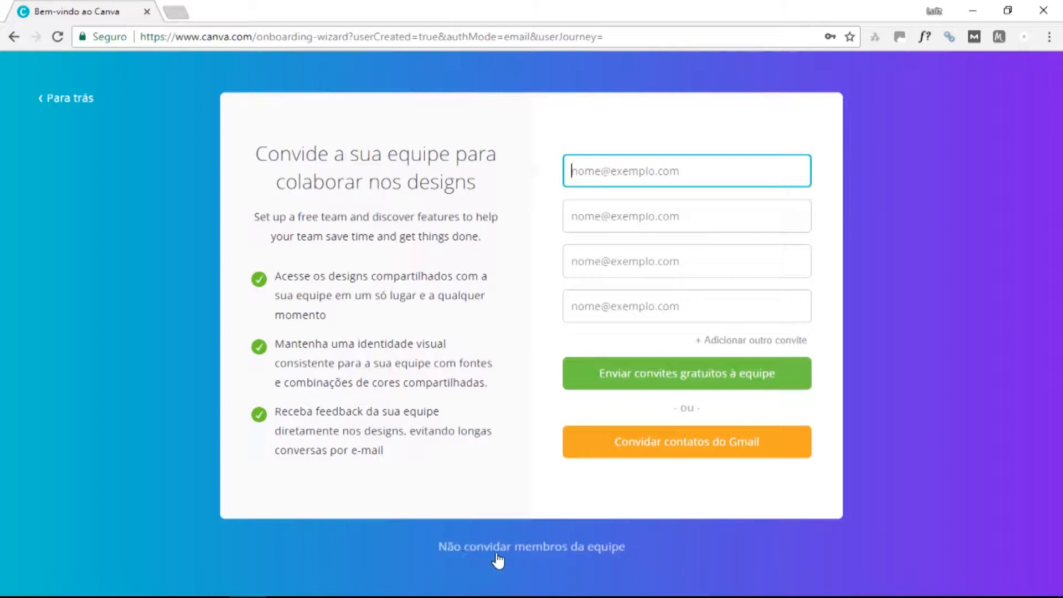
{"action": "left_click", "coordinate": [576, 554]}
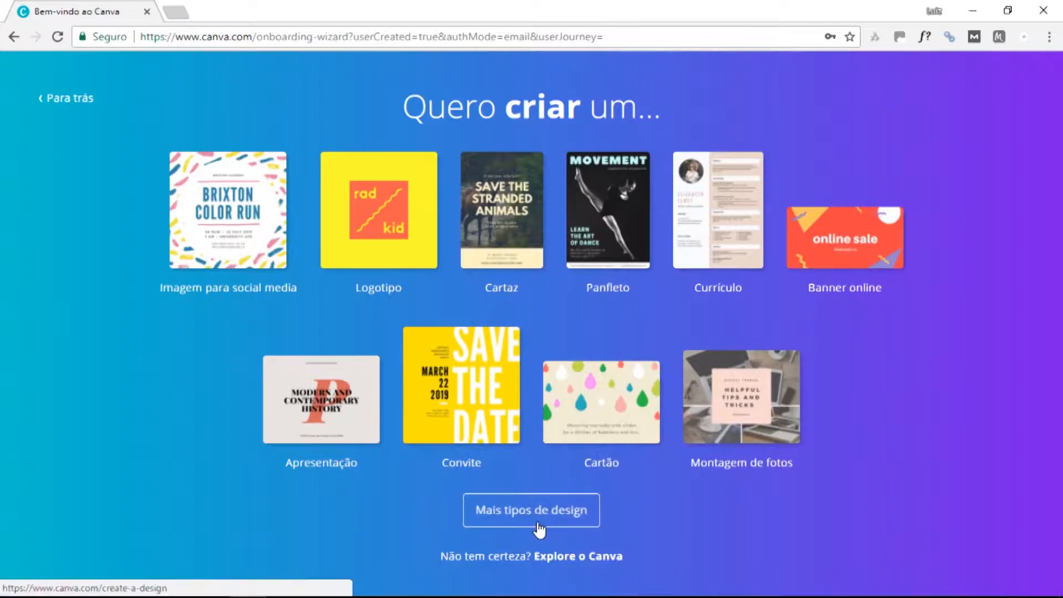
Choose 'Mais tipos de design' to see every available design type.
{"action": "left_click", "coordinate": [570, 521]}
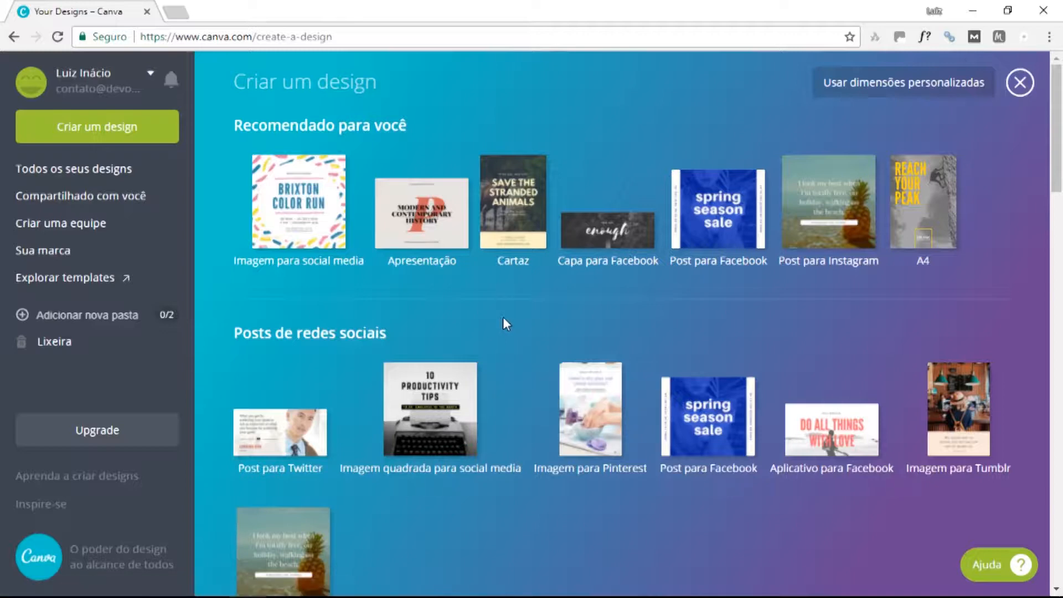
Scroll through Posts de redes sociais, Documentos, Blogs e eBooks and Materiais de marketing formats.
{"action": "scroll", "coordinate": [502, 318], "scroll_direction": "down", "scroll_amount": 2}
{"action": "scroll", "coordinate": [499, 391], "scroll_direction": "down", "scroll_amount": 3}
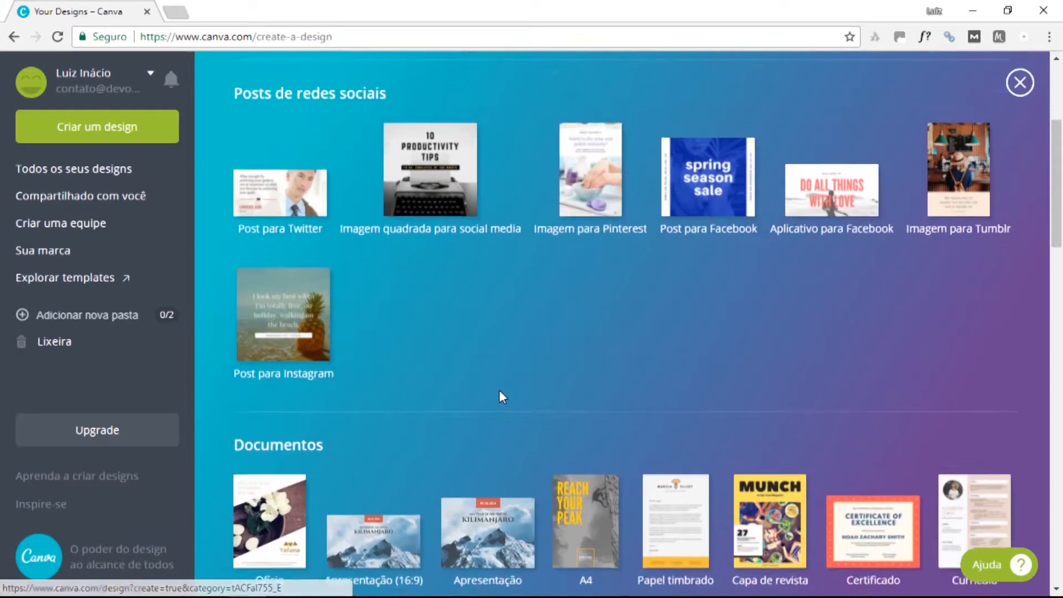
{"action": "scroll", "coordinate": [500, 394], "scroll_direction": "up", "scroll_amount": 3}
{"action": "scroll", "coordinate": [498, 380], "scroll_direction": "up", "scroll_amount": 2}
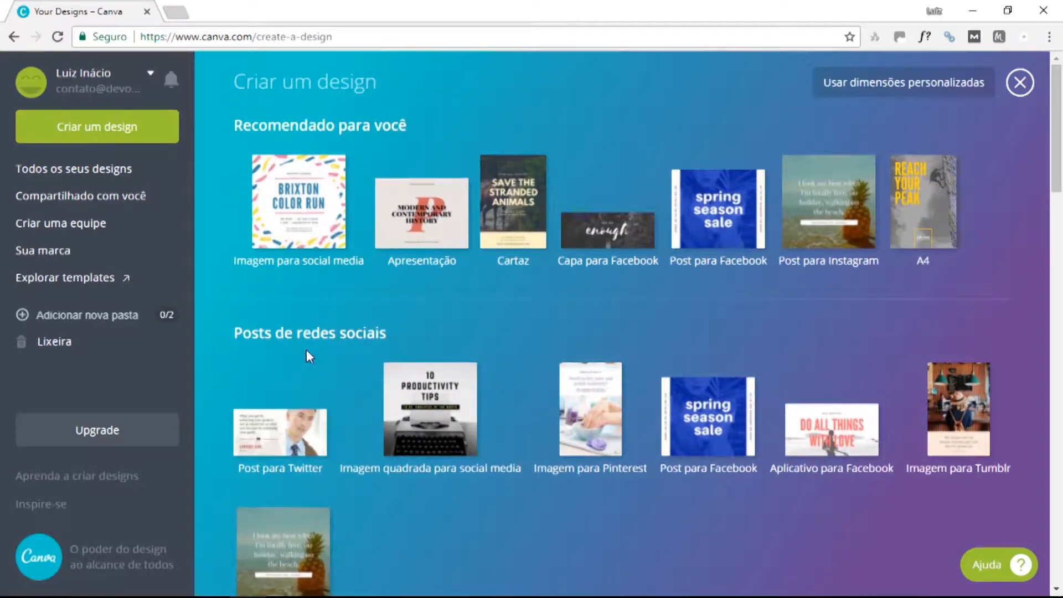
{"action": "scroll", "coordinate": [289, 307], "scroll_direction": "down", "scroll_amount": 3}
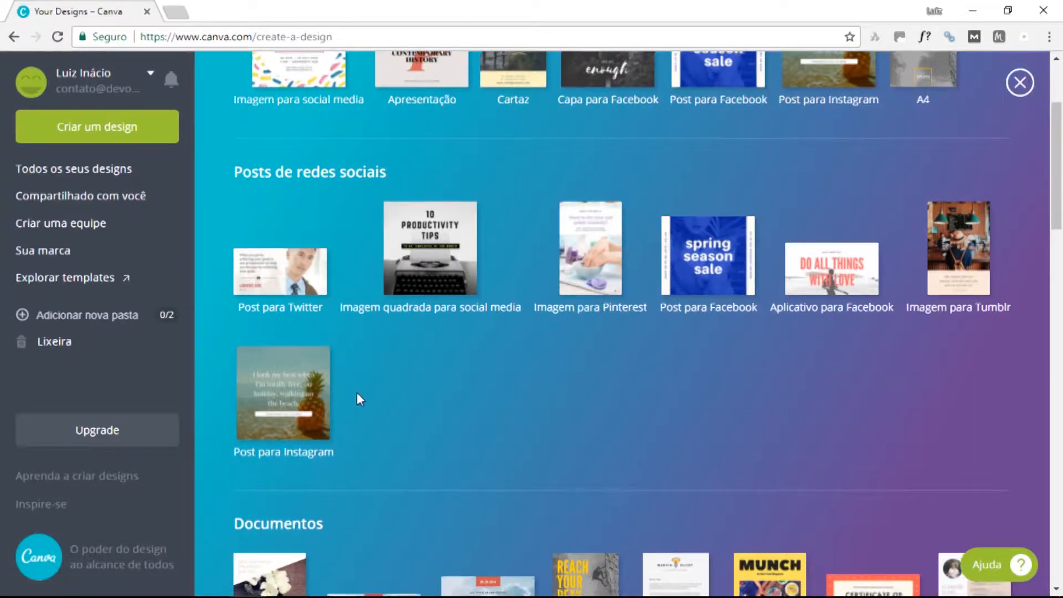
{"action": "scroll", "coordinate": [300, 311], "scroll_direction": "down", "scroll_amount": 3}
{"action": "scroll", "coordinate": [427, 295], "scroll_direction": "down", "scroll_amount": 3}
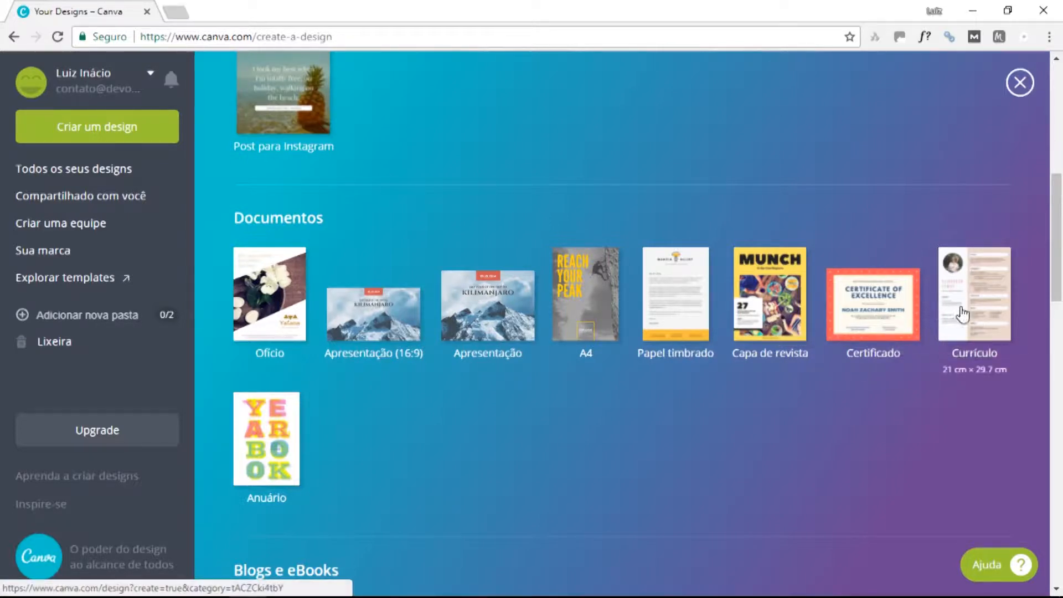
{"action": "scroll", "coordinate": [446, 390], "scroll_direction": "down", "scroll_amount": 6}
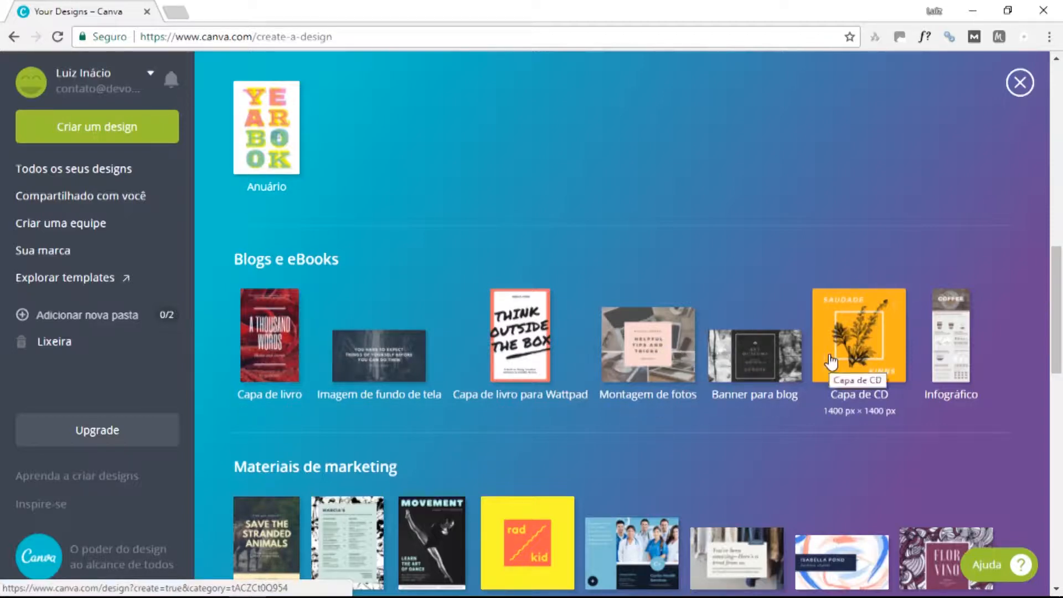
{"action": "scroll", "coordinate": [443, 363], "scroll_direction": "down", "scroll_amount": 4}
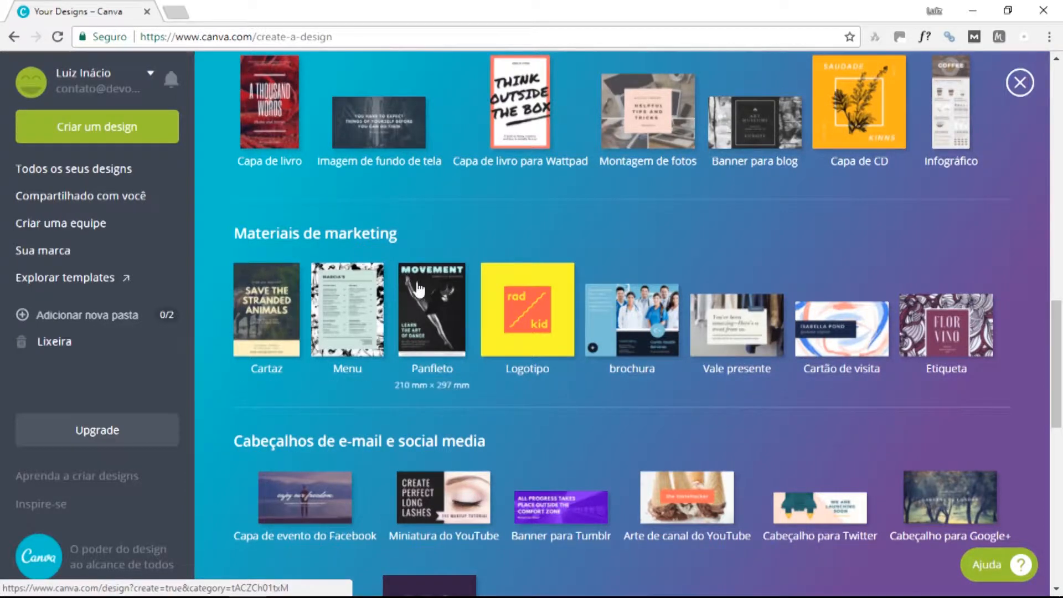
{"action": "scroll", "coordinate": [636, 282], "scroll_direction": "down", "scroll_amount": 1}
{"action": "scroll", "coordinate": [636, 281], "scroll_direction": "down", "scroll_amount": 1}
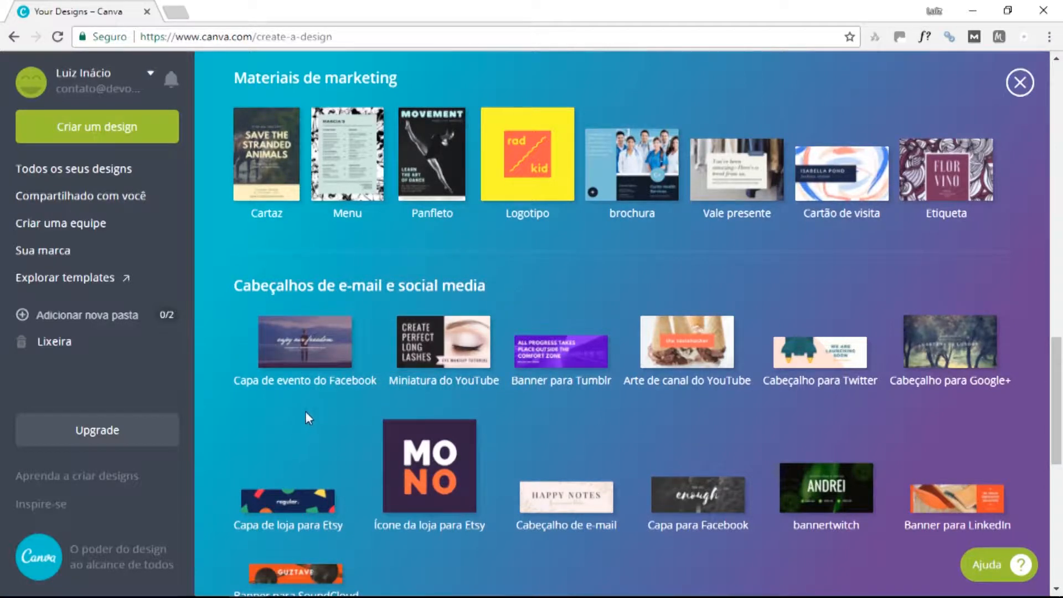
{"action": "scroll", "coordinate": [784, 410], "scroll_direction": "down", "scroll_amount": 1}
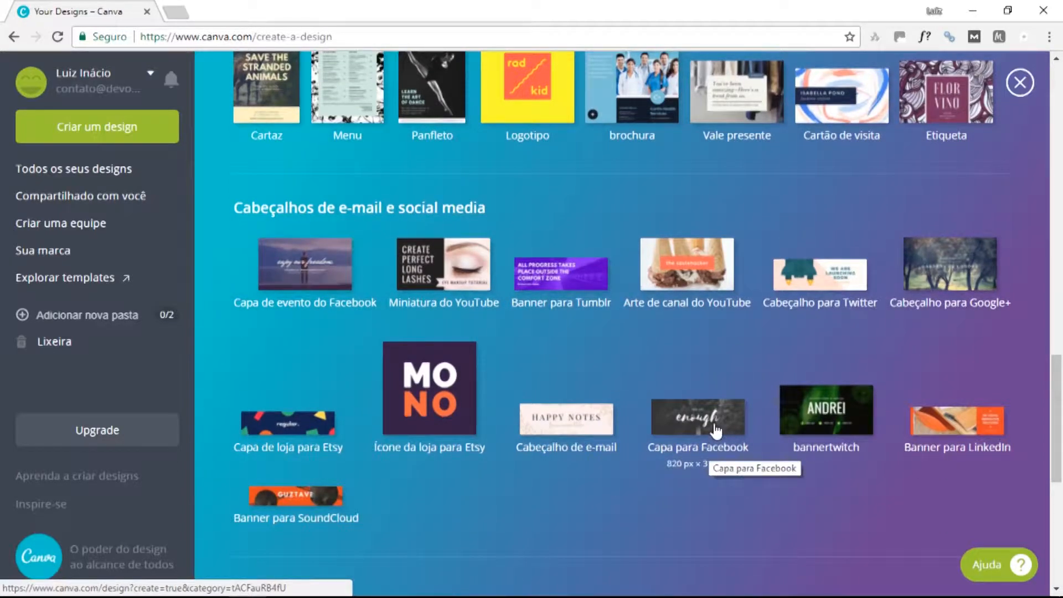
{"action": "scroll", "coordinate": [576, 387], "scroll_direction": "up", "scroll_amount": 5}
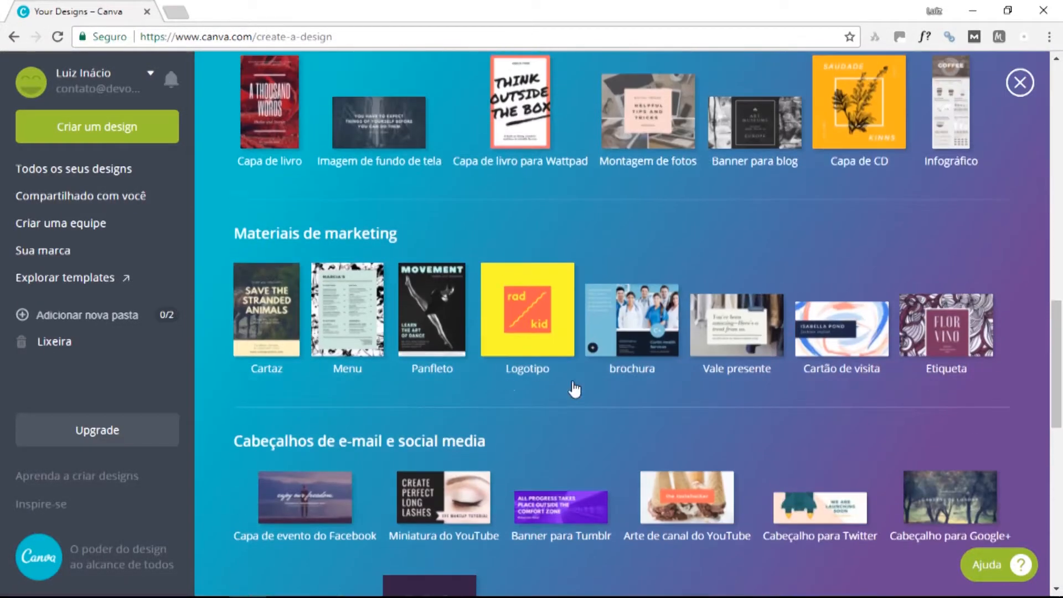
{"action": "scroll", "coordinate": [530, 348], "scroll_direction": "up", "scroll_amount": 6}
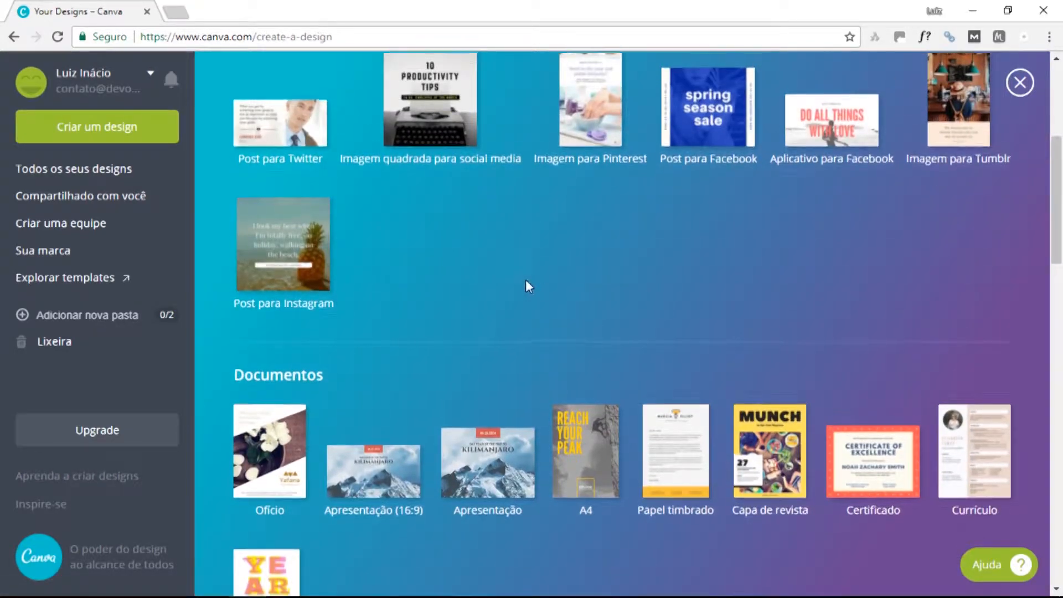
{"action": "scroll", "coordinate": [529, 285], "scroll_direction": "up", "scroll_amount": 4}
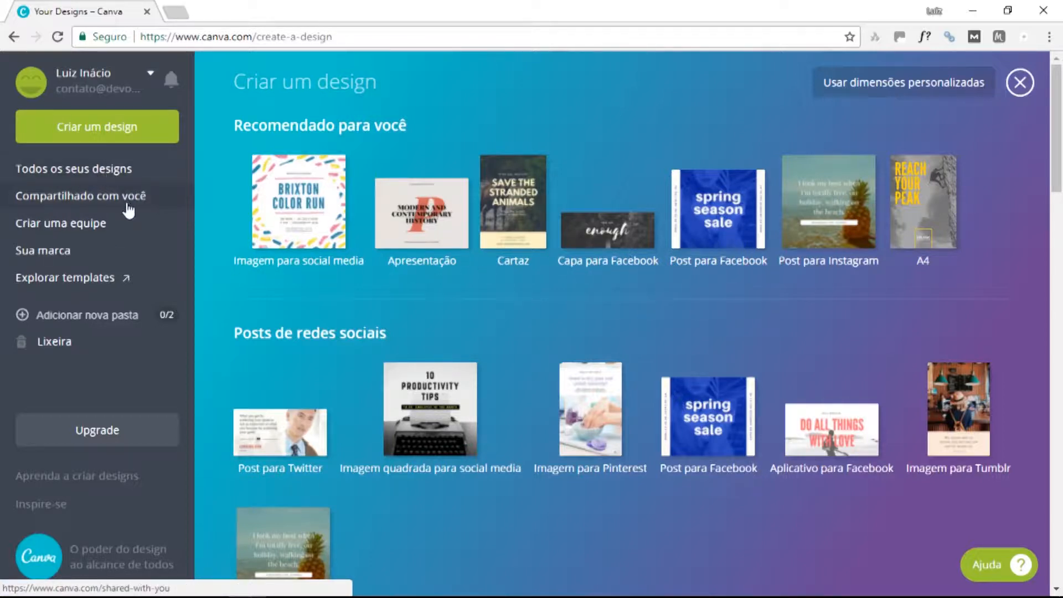
{"action": "scroll", "coordinate": [686, 343], "scroll_direction": "down", "scroll_amount": 3}
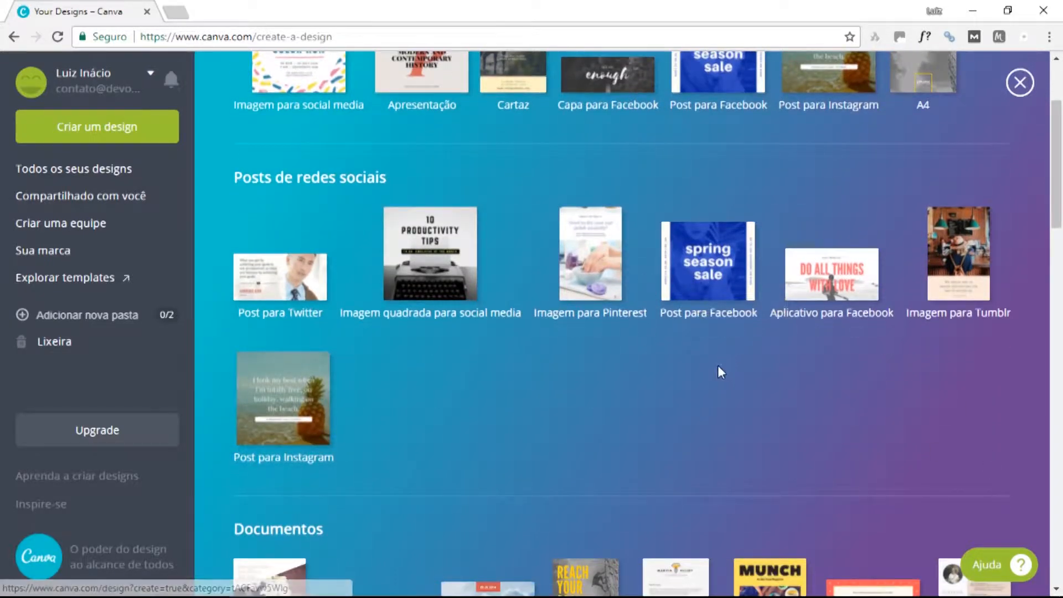
Create a Post para Facebook and apply the blue-suit 'Suit up for the occasion' layout.
{"action": "left_click", "coordinate": [699, 273]}
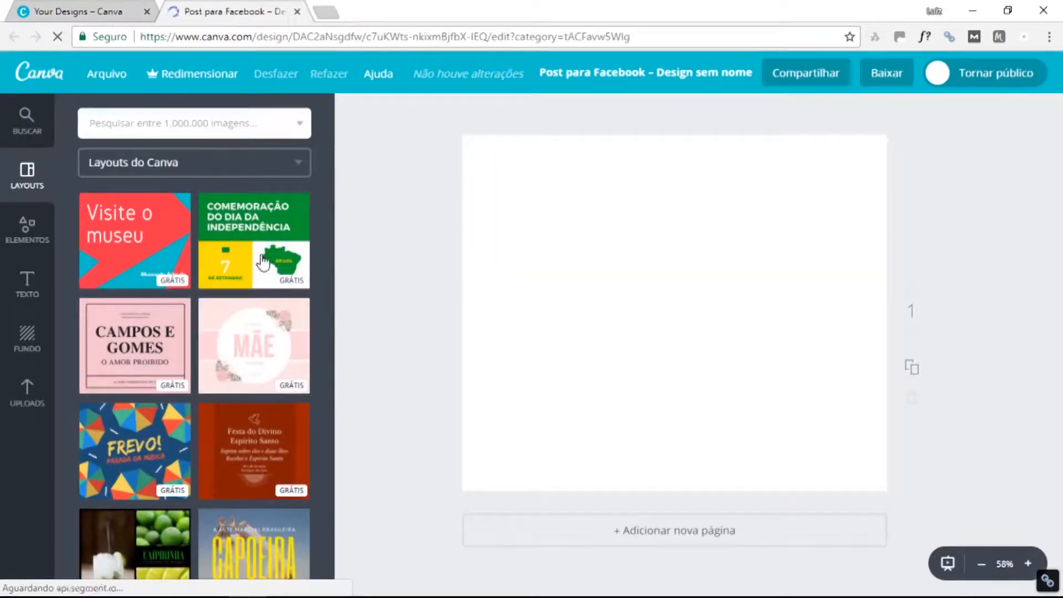
{"action": "scroll", "coordinate": [252, 310], "scroll_direction": "down", "scroll_amount": 2}
{"action": "scroll", "coordinate": [254, 340], "scroll_direction": "down", "scroll_amount": 1}
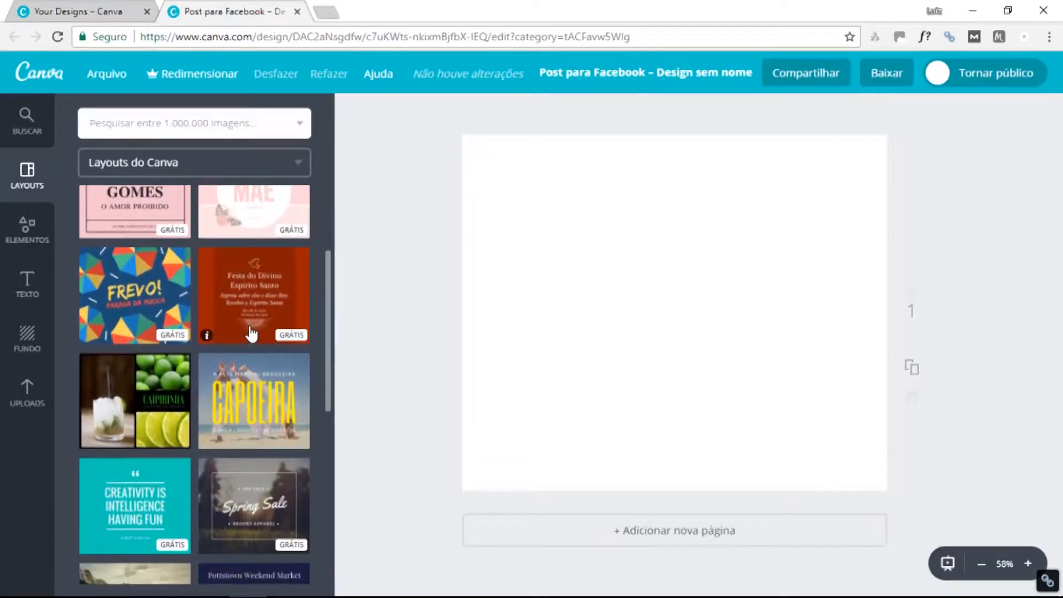
{"action": "scroll", "coordinate": [249, 332], "scroll_direction": "down", "scroll_amount": 4}
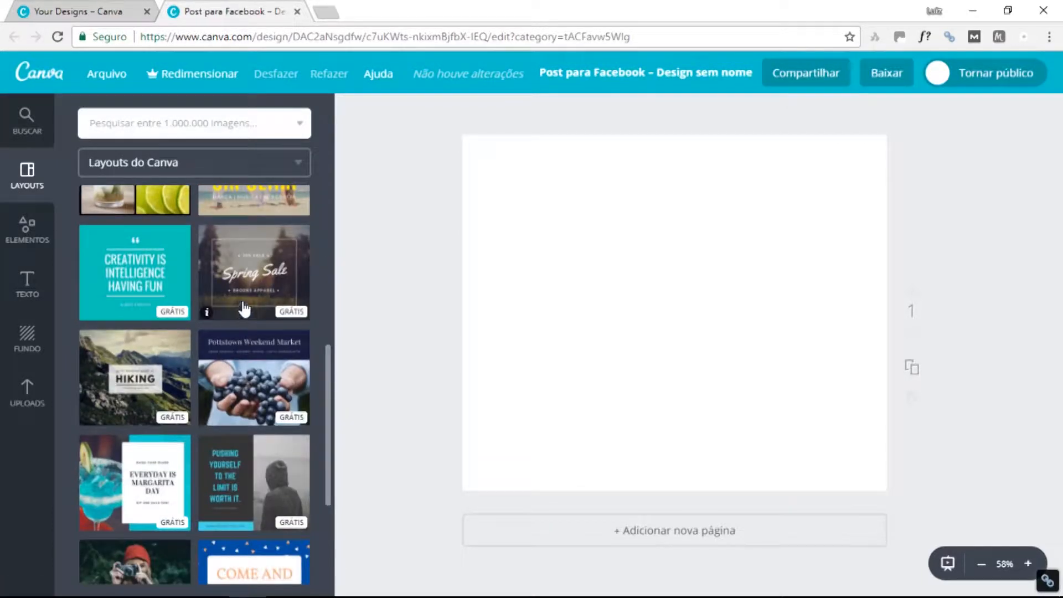
{"action": "scroll", "coordinate": [248, 302], "scroll_direction": "down", "scroll_amount": 6}
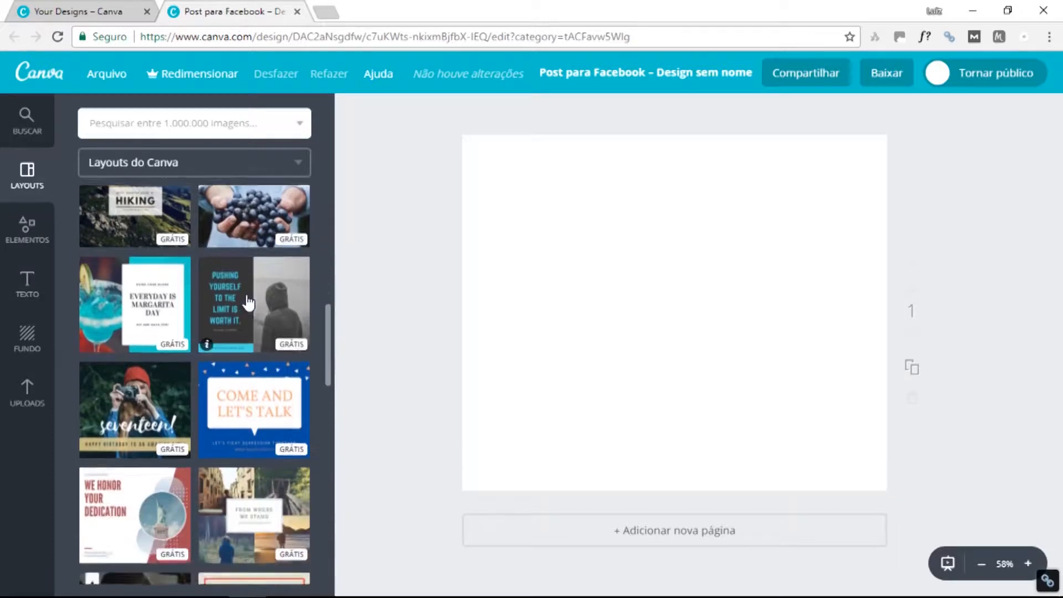
{"action": "scroll", "coordinate": [248, 302], "scroll_direction": "down", "scroll_amount": 3}
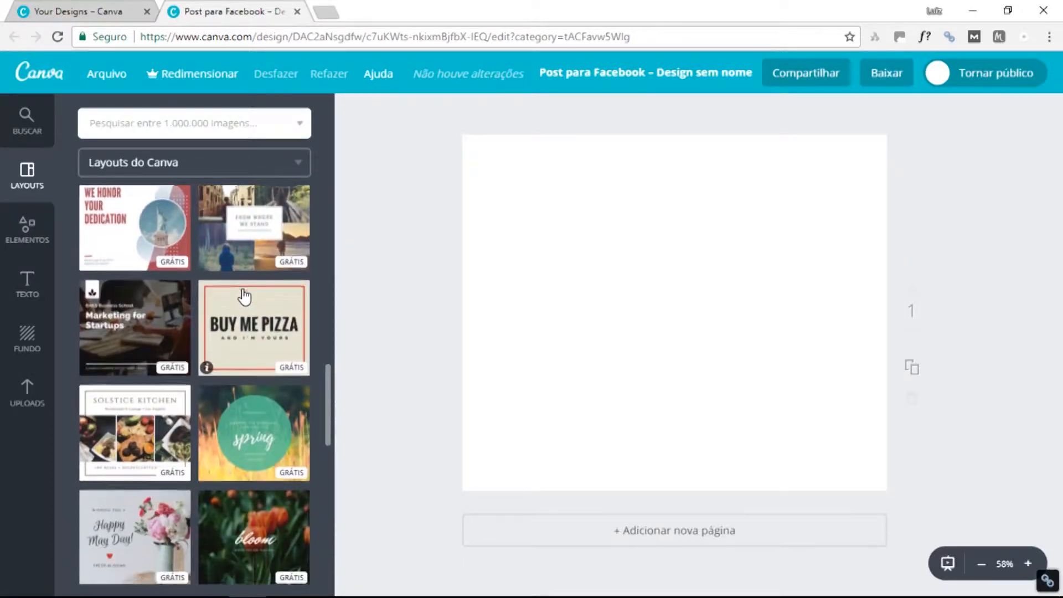
{"action": "scroll", "coordinate": [238, 288], "scroll_direction": "down", "scroll_amount": 3}
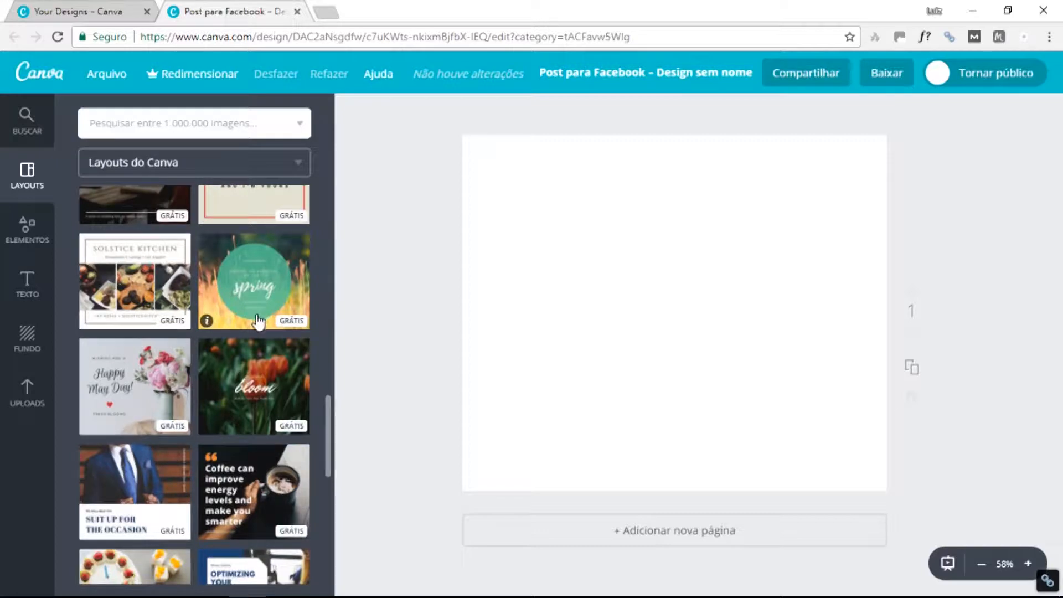
{"action": "scroll", "coordinate": [254, 333], "scroll_direction": "down", "scroll_amount": 1}
{"action": "scroll", "coordinate": [238, 332], "scroll_direction": "up", "scroll_amount": 1}
{"action": "scroll", "coordinate": [201, 346], "scroll_direction": "down", "scroll_amount": 1}
{"action": "scroll", "coordinate": [201, 346], "scroll_direction": "down", "scroll_amount": 1}
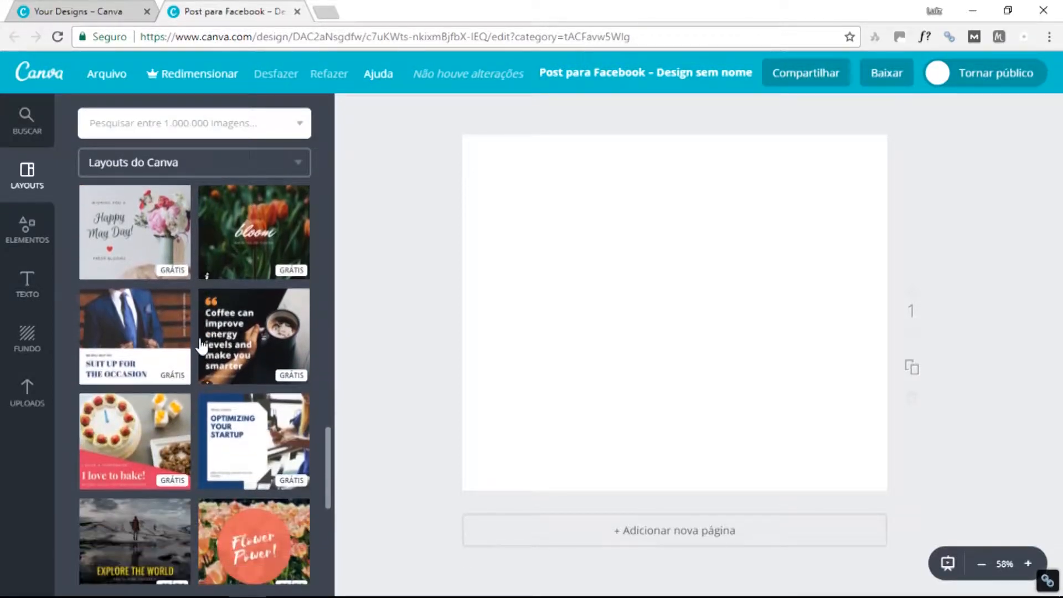
{"action": "left_click", "coordinate": [127, 330]}
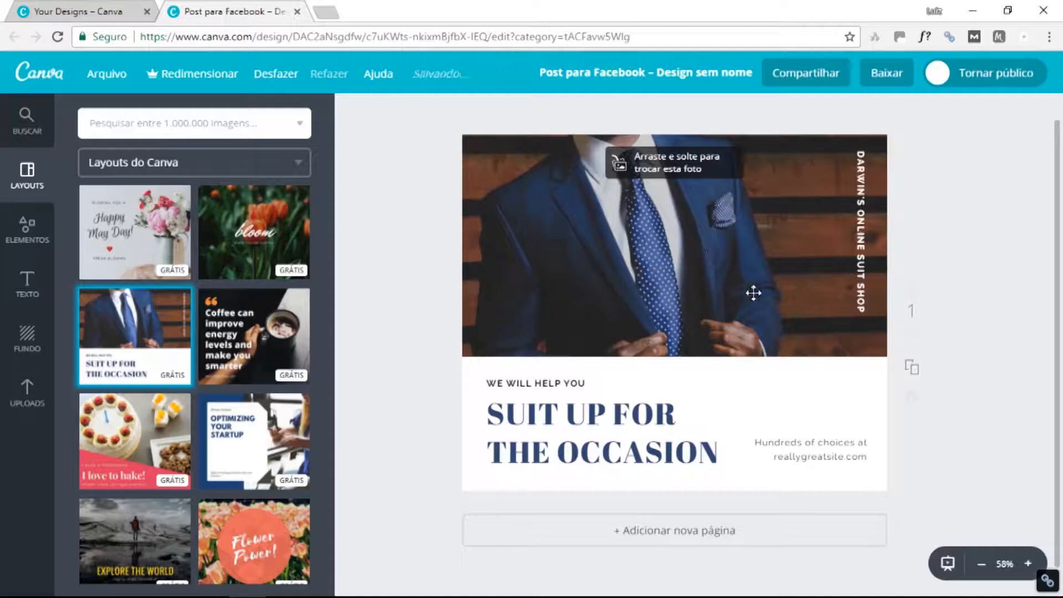
{"action": "left_click", "coordinate": [861, 231]}
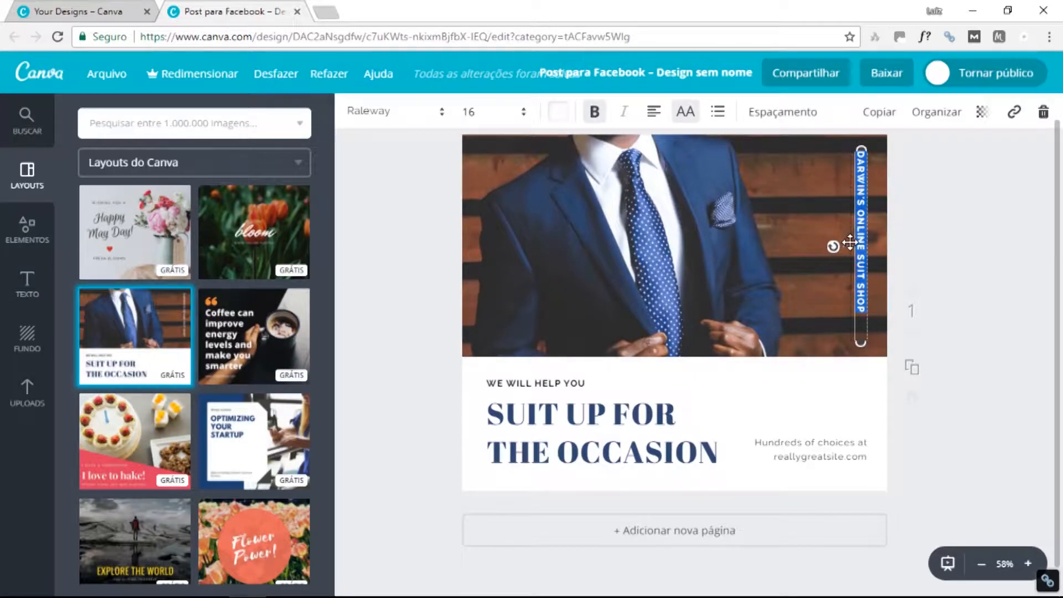
Replace the vertical shop-name caption with 'IMAGEM MERAMENTE ILUSTRATIVA' at font size 10.
{"action": "key", "text": "Delete"}
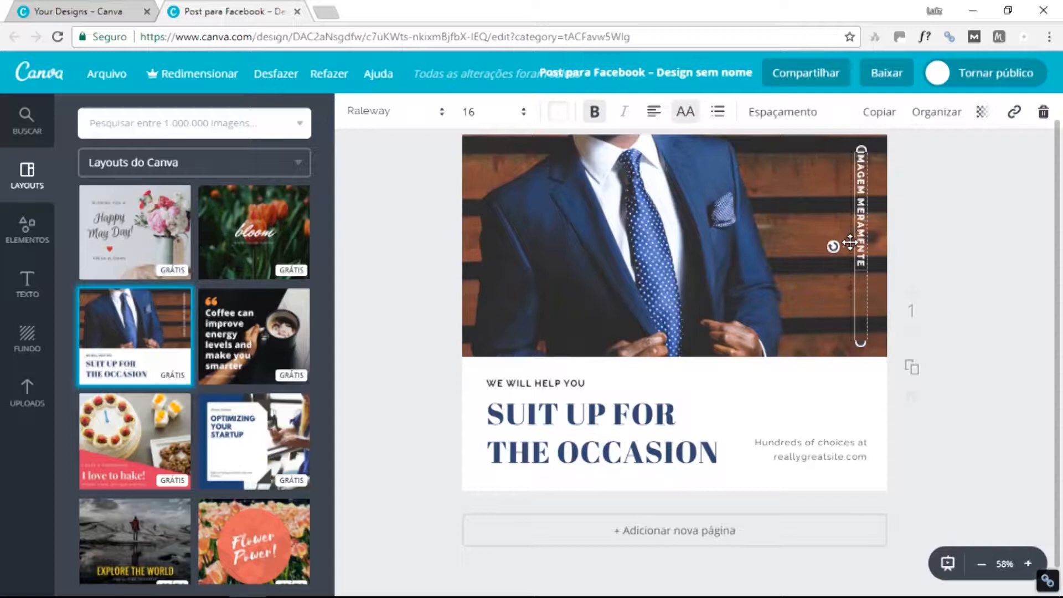
{"action": "type", "text": "IVA"}
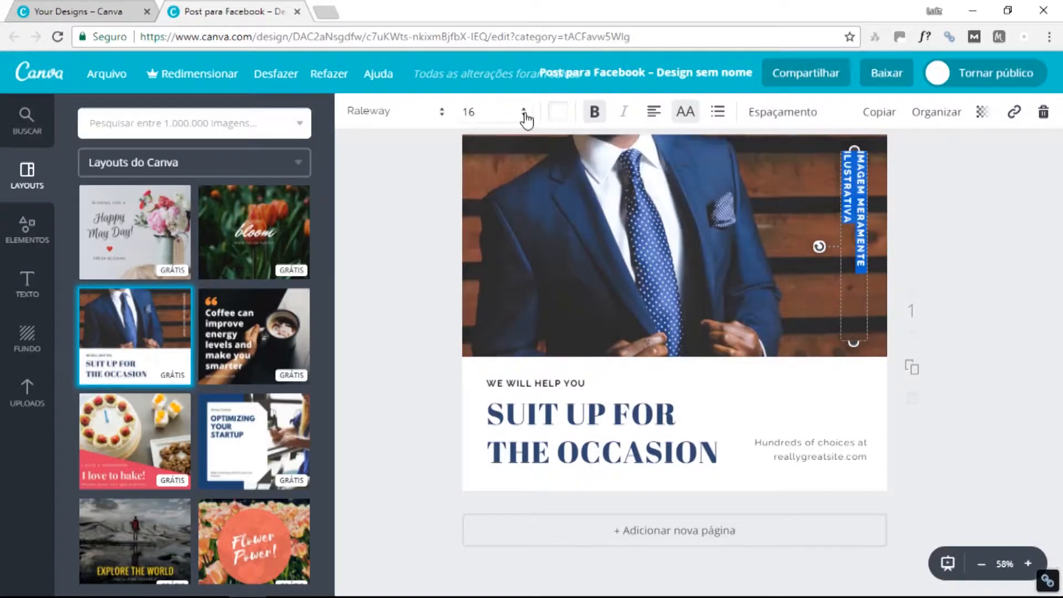
{"action": "left_click", "coordinate": [523, 112]}
{"action": "left_click", "coordinate": [475, 246]}
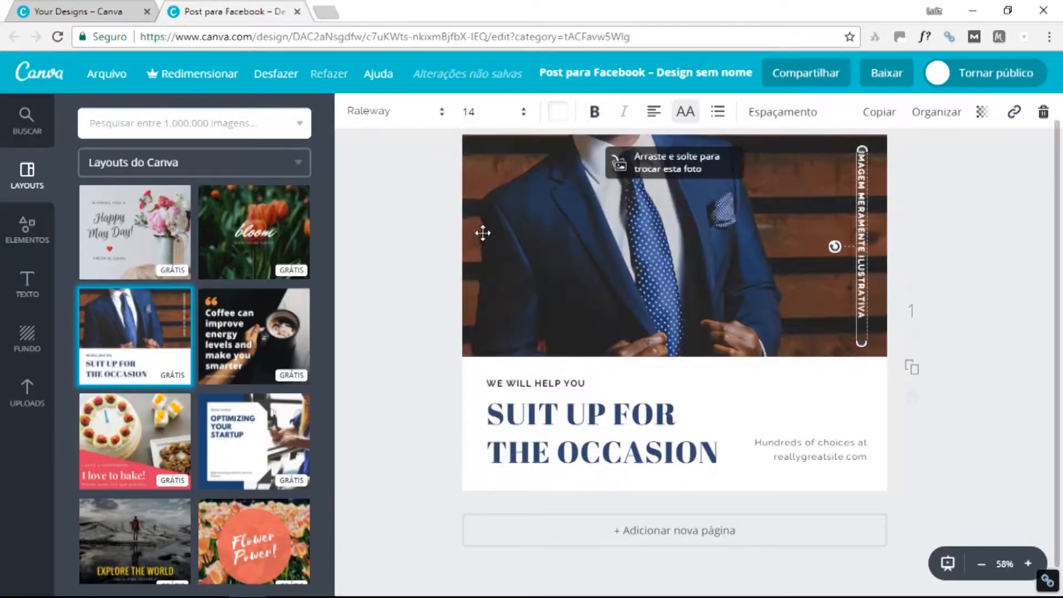
{"action": "left_click", "coordinate": [509, 112]}
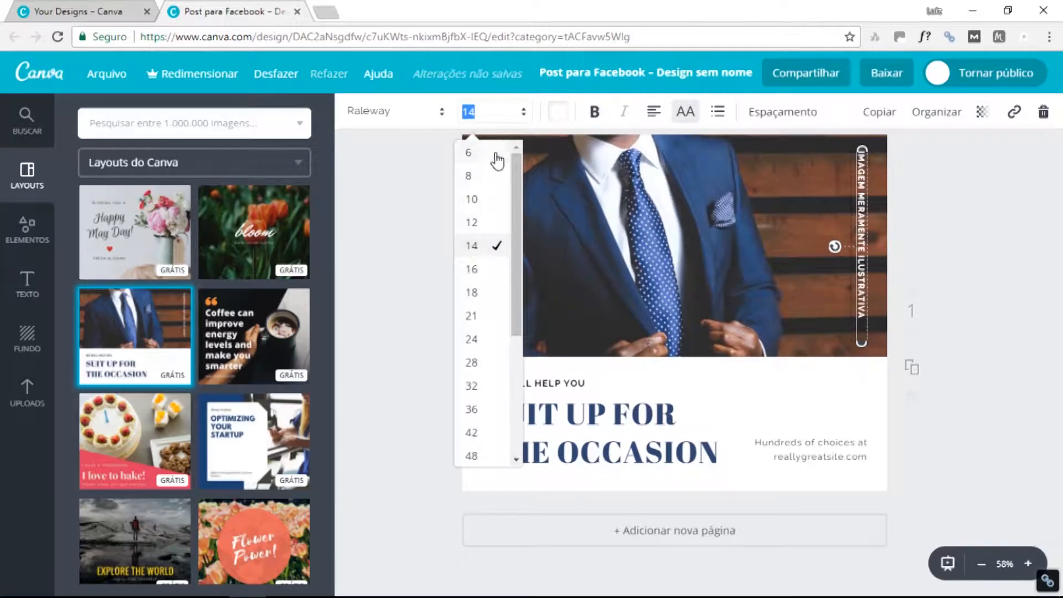
{"action": "left_click", "coordinate": [485, 200]}
{"action": "left_click", "coordinate": [1006, 290]}
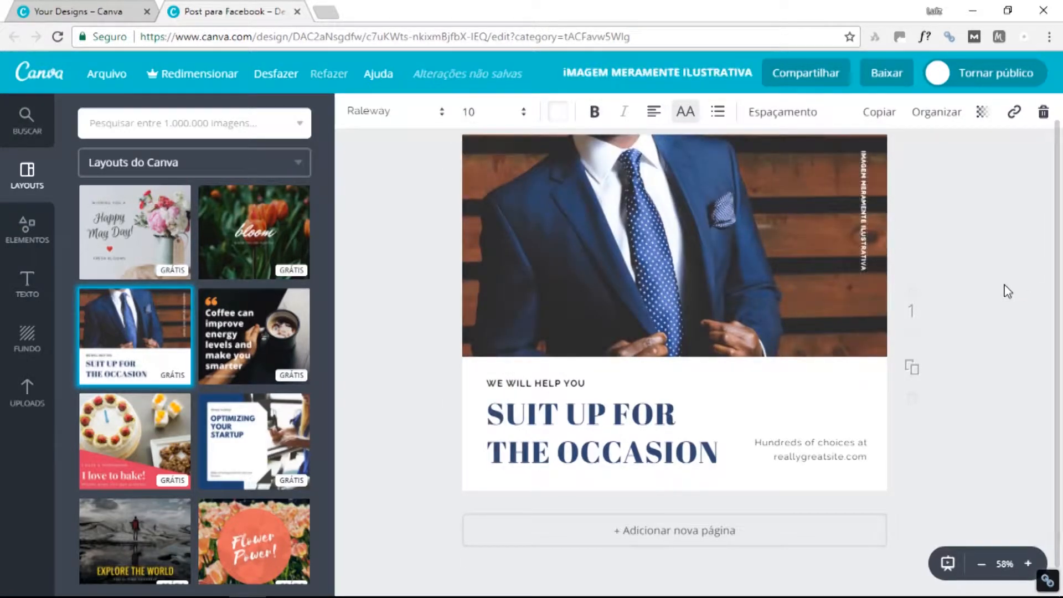
{"action": "scroll", "coordinate": [693, 314], "scroll_direction": "down", "scroll_amount": 1}
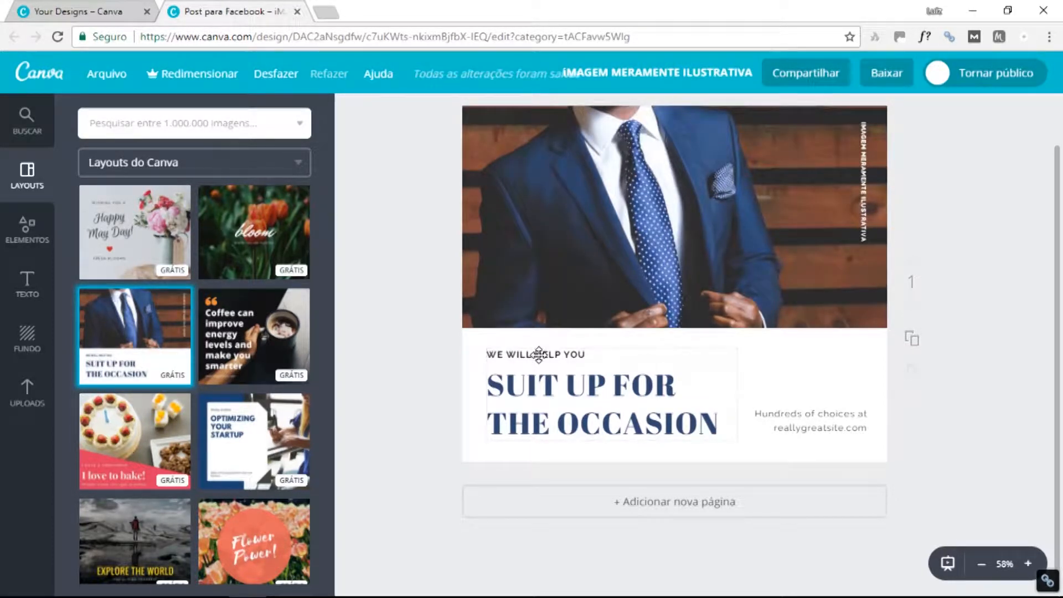
Change the 'WE WILL HELP YOU' line to 'SEJA BEM-VINDO À NOSSA PÁGINA'.
{"action": "left_click", "coordinate": [537, 355]}
{"action": "double_click", "coordinate": [540, 355]}
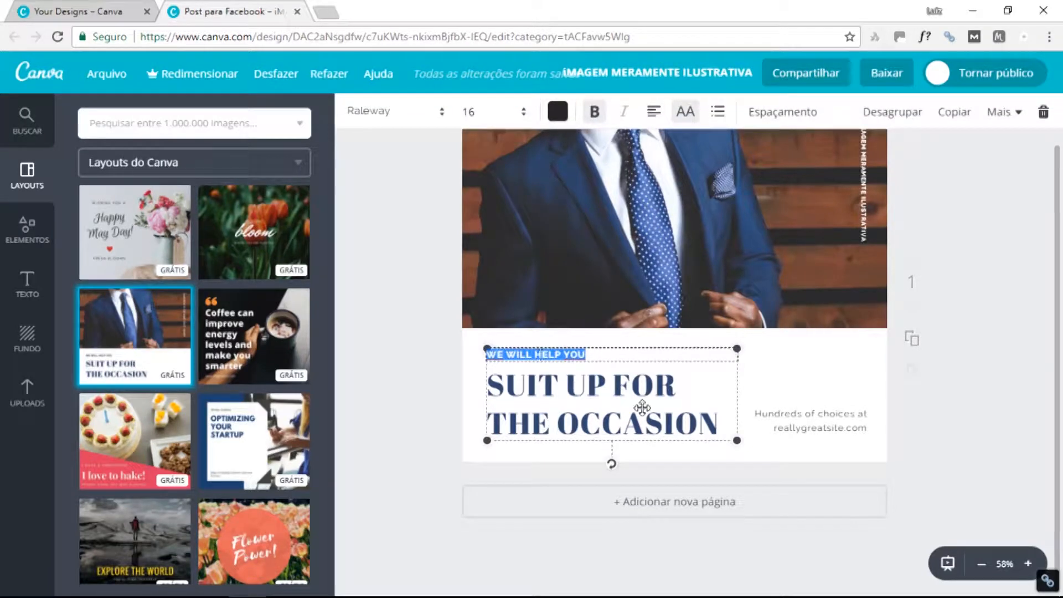
{"action": "type", "text": "SEJA BEM-VINDO À NOSSA PÁGINA"}
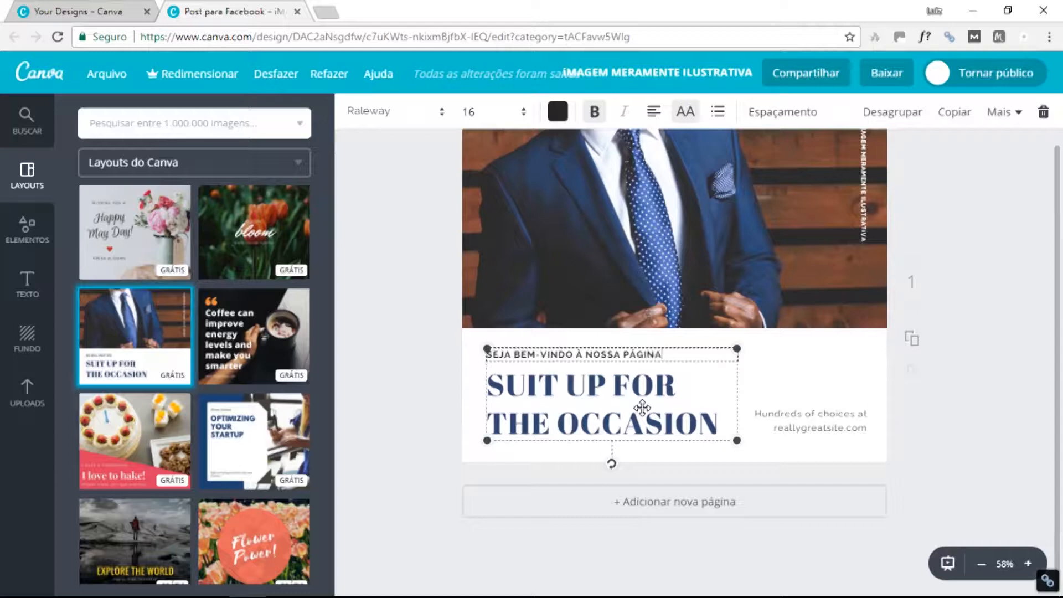
Retype the main heading as 'CURTA A NOSSA FANPAGE'.
{"action": "triple_click", "coordinate": [615, 411]}
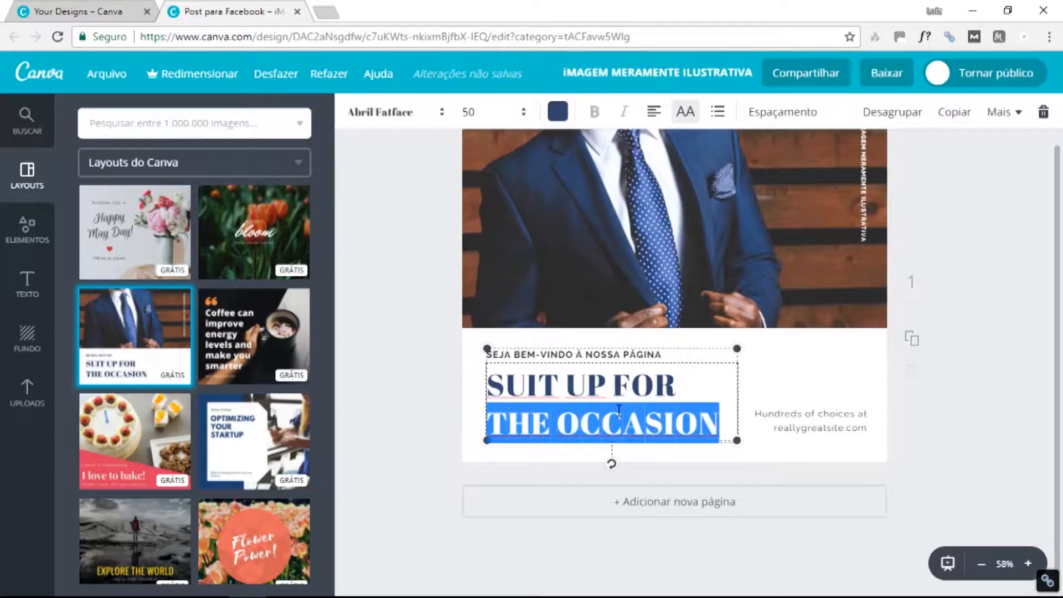
{"action": "key", "text": "ctrl+a"}
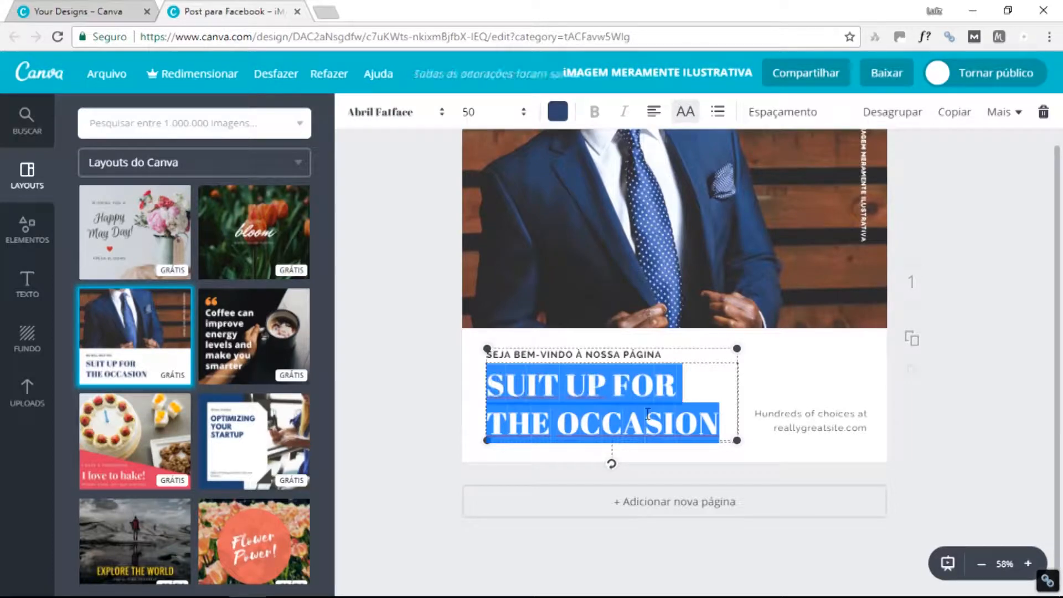
{"action": "type", "text": "CURT"}
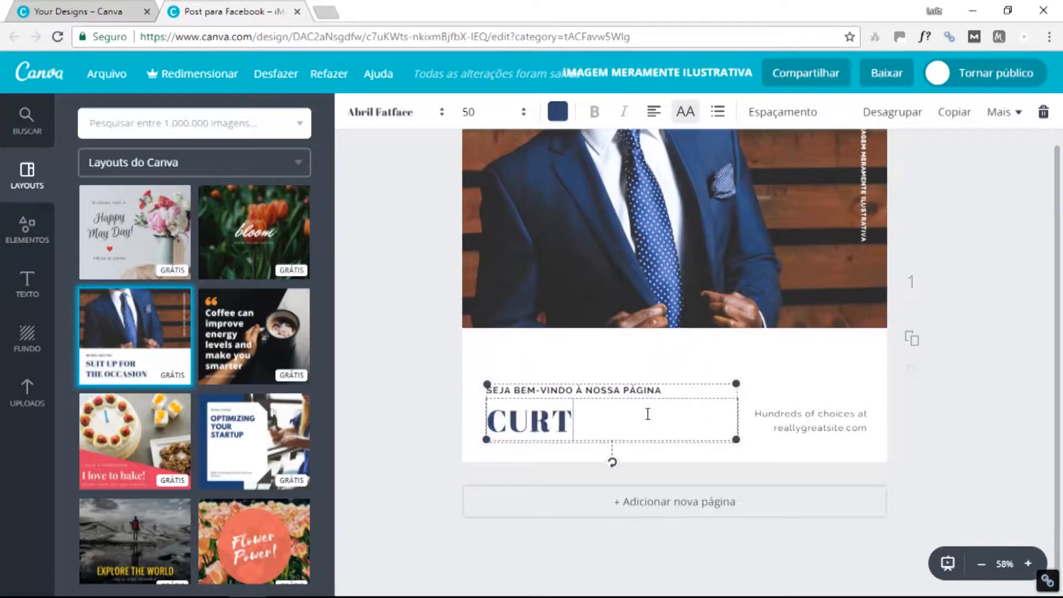
{"action": "type", "text": "A A NOSSA"}
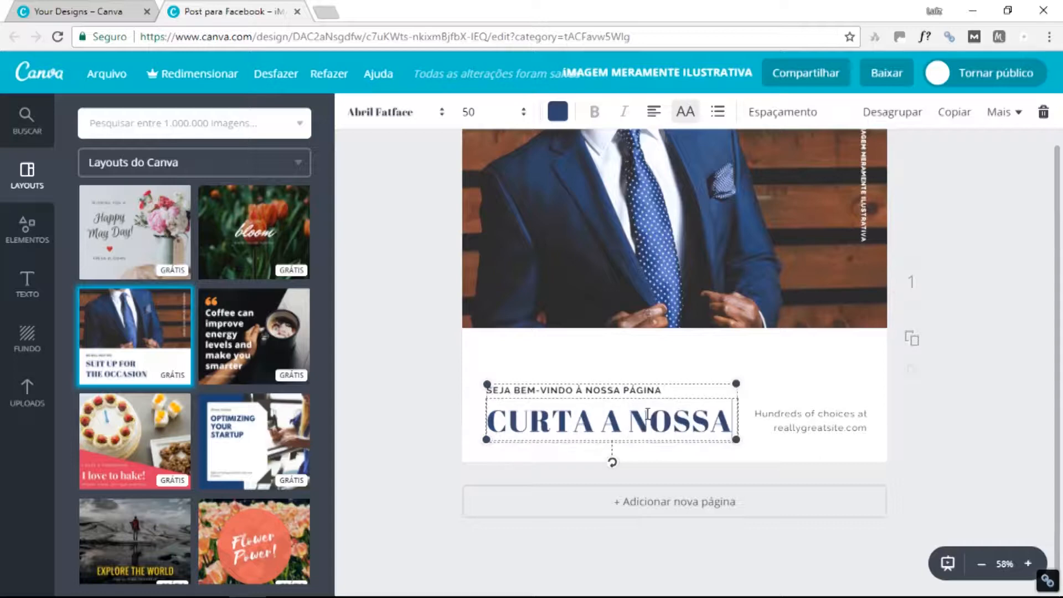
{"action": "type", "text": " FANBP"}
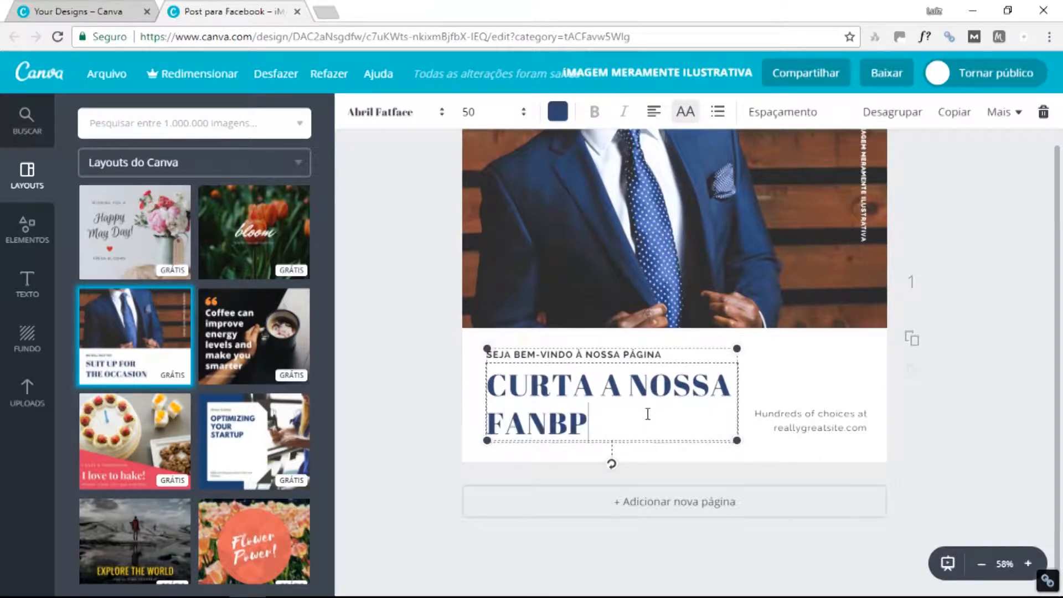
{"action": "key", "text": "BackSpace"}
{"action": "key", "text": "BackSpace"}
{"action": "type", "text": "O"}
{"action": "key", "text": "BackSpace"}
{"action": "type", "text": "PAGE"}
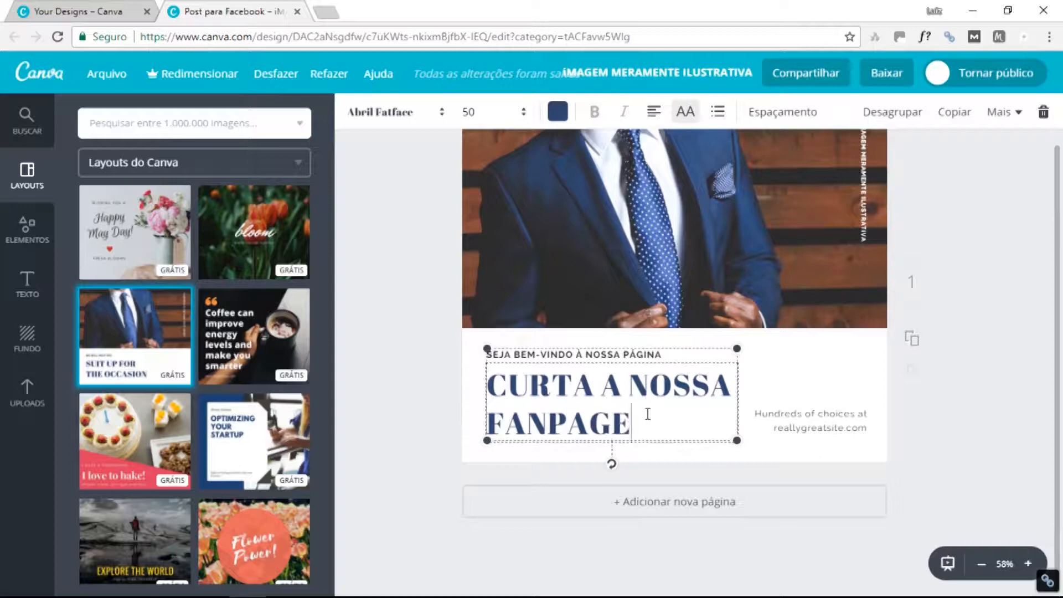
{"action": "type", "text": " ;)"}
{"action": "key", "text": "BackSpace"}
{"action": "key", "text": "BackSpace"}
Delete the small 'Hundreds of choices' website text.
{"action": "double_click", "coordinate": [813, 418]}
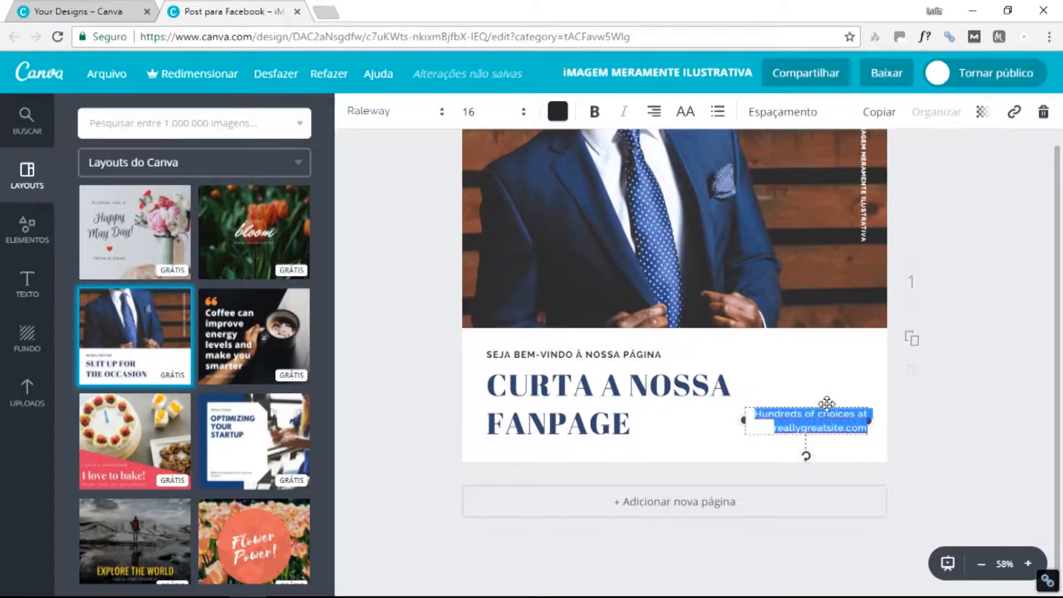
{"action": "key", "text": "BackSpace"}
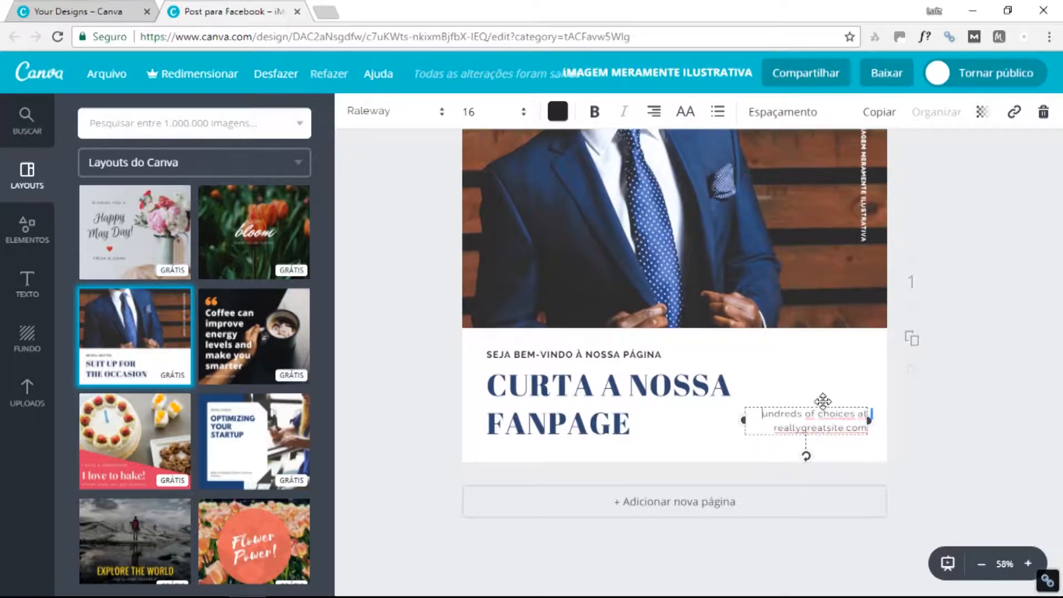
{"action": "left_click", "coordinate": [779, 405]}
{"action": "scroll", "coordinate": [779, 398], "scroll_direction": "up", "scroll_amount": 1}
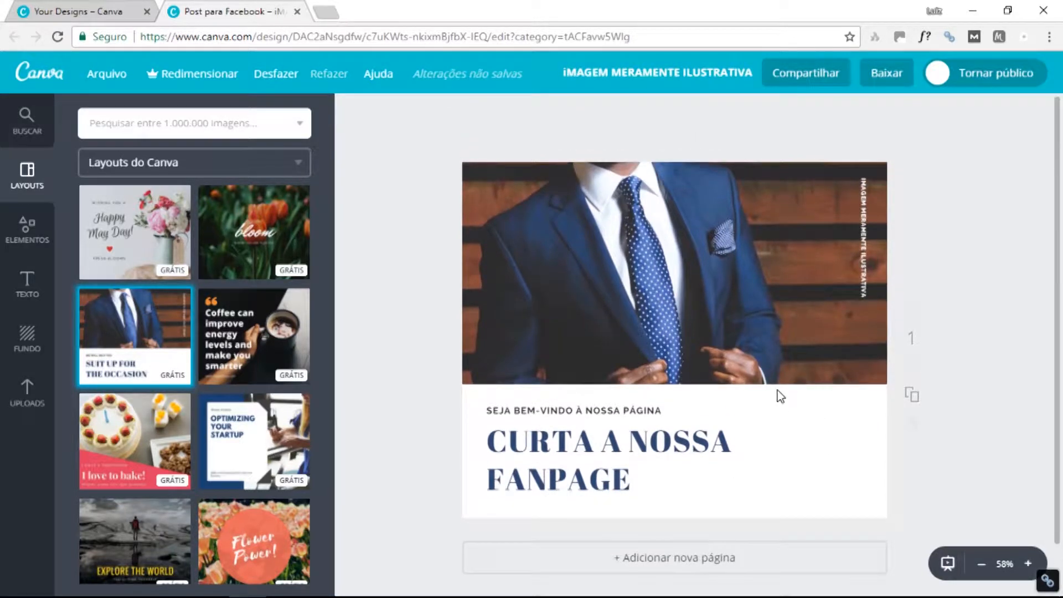
{"action": "scroll", "coordinate": [777, 396], "scroll_direction": "down", "scroll_amount": 1}
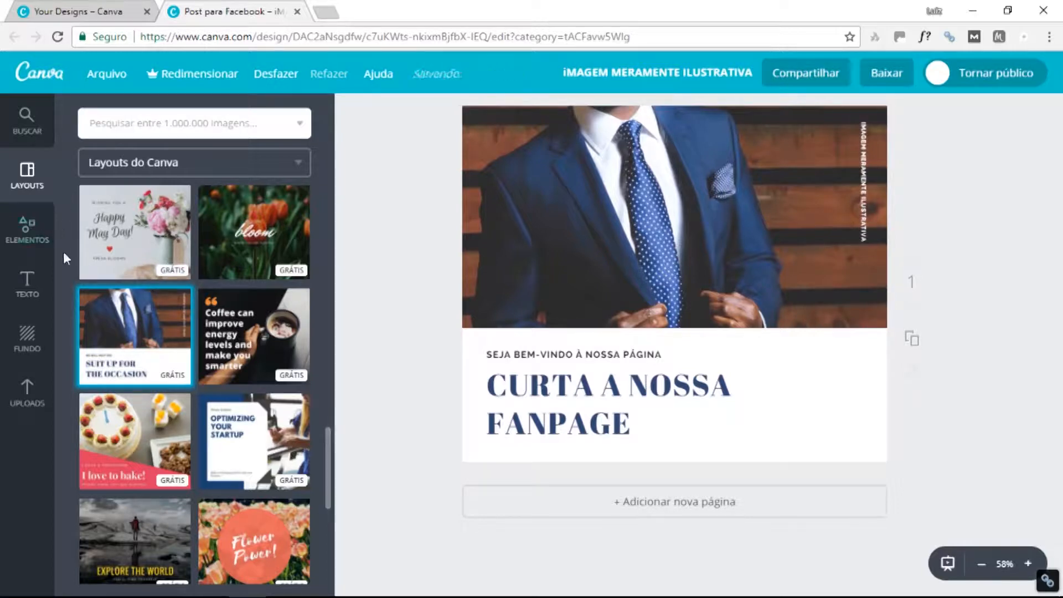
Search the elements panel for 'MONEY'.
{"action": "left_click", "coordinate": [32, 130]}
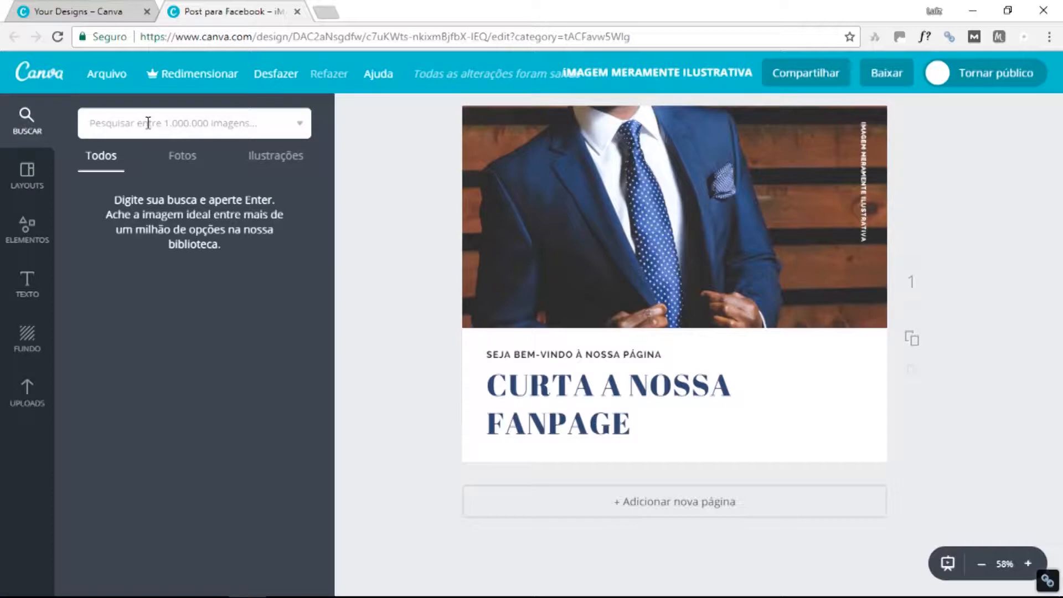
{"action": "type", "text": "MONEY"}
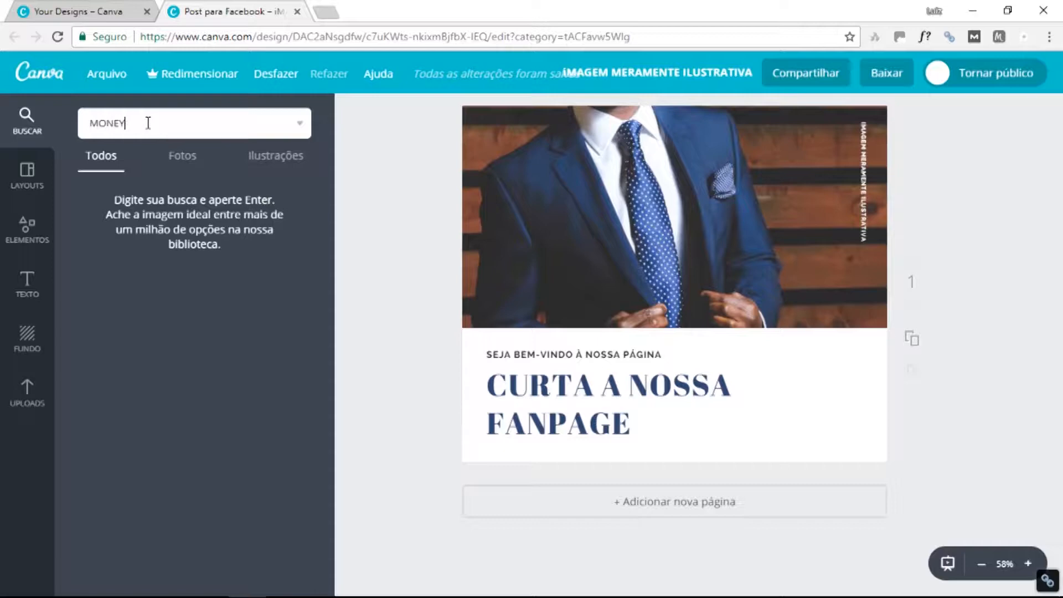
{"action": "key", "text": "Return"}
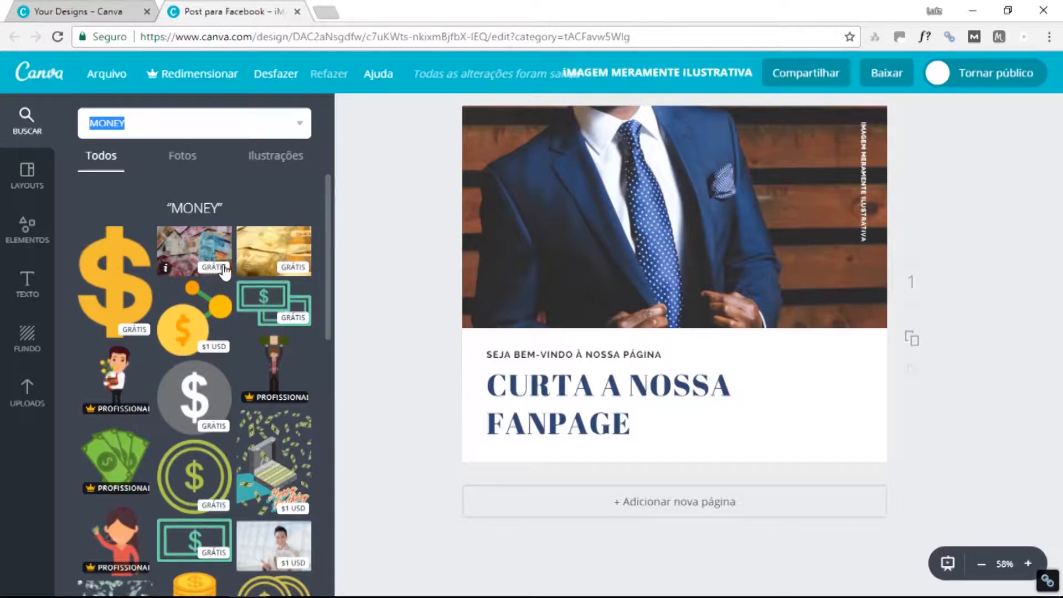
Scroll the MONEY results past dollar icons and coin stacks to the piggy-bank photos.
{"action": "scroll", "coordinate": [239, 310], "scroll_direction": "down", "scroll_amount": 3}
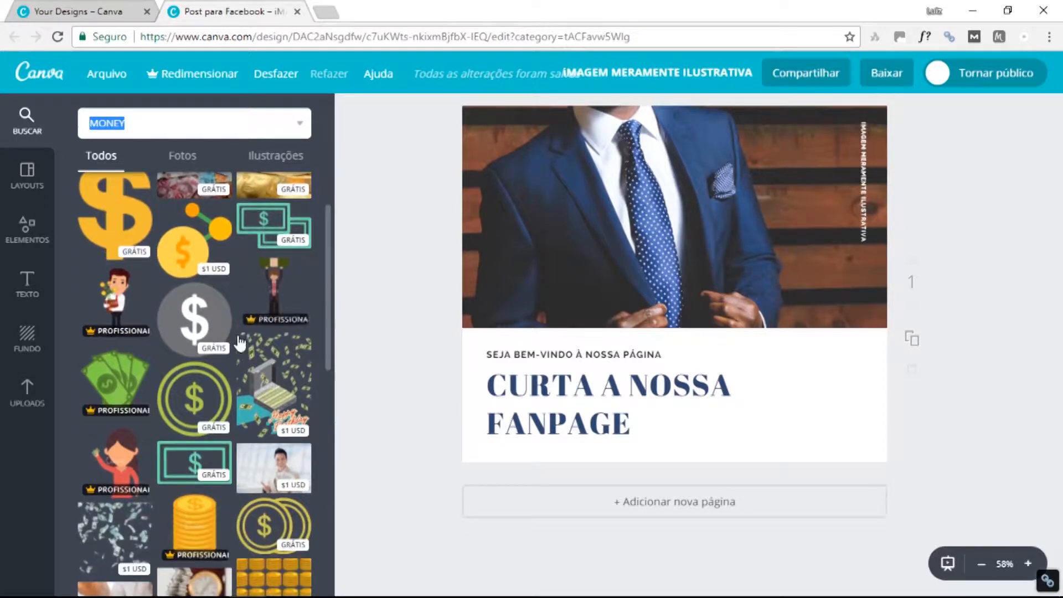
{"action": "scroll", "coordinate": [240, 331], "scroll_direction": "down", "scroll_amount": 4}
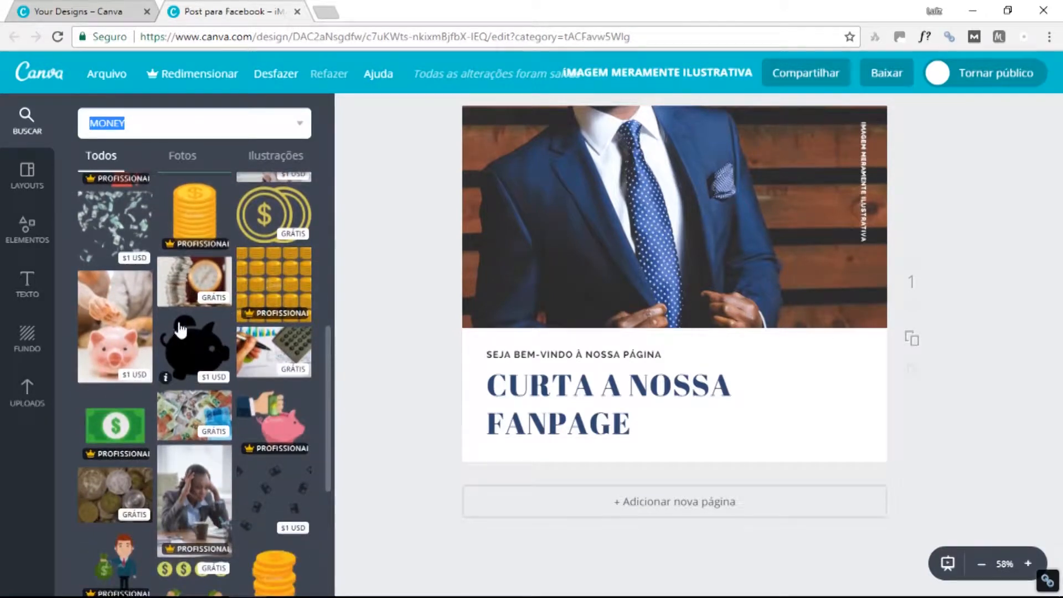
{"action": "scroll", "coordinate": [210, 365], "scroll_direction": "down", "scroll_amount": 4}
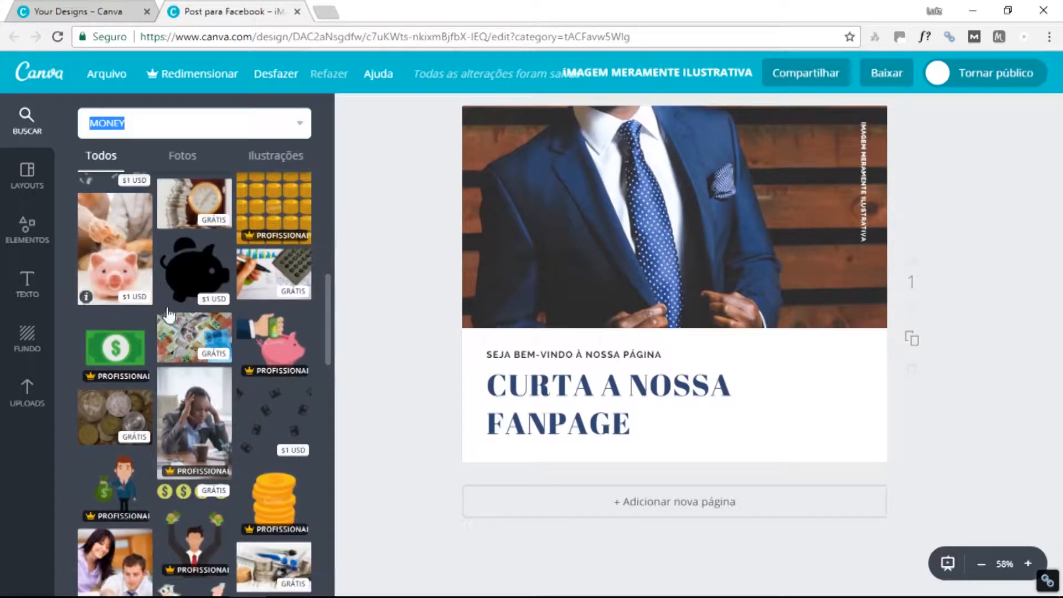
{"action": "scroll", "coordinate": [209, 357], "scroll_direction": "down", "scroll_amount": 2}
{"action": "scroll", "coordinate": [189, 338], "scroll_direction": "down", "scroll_amount": 3}
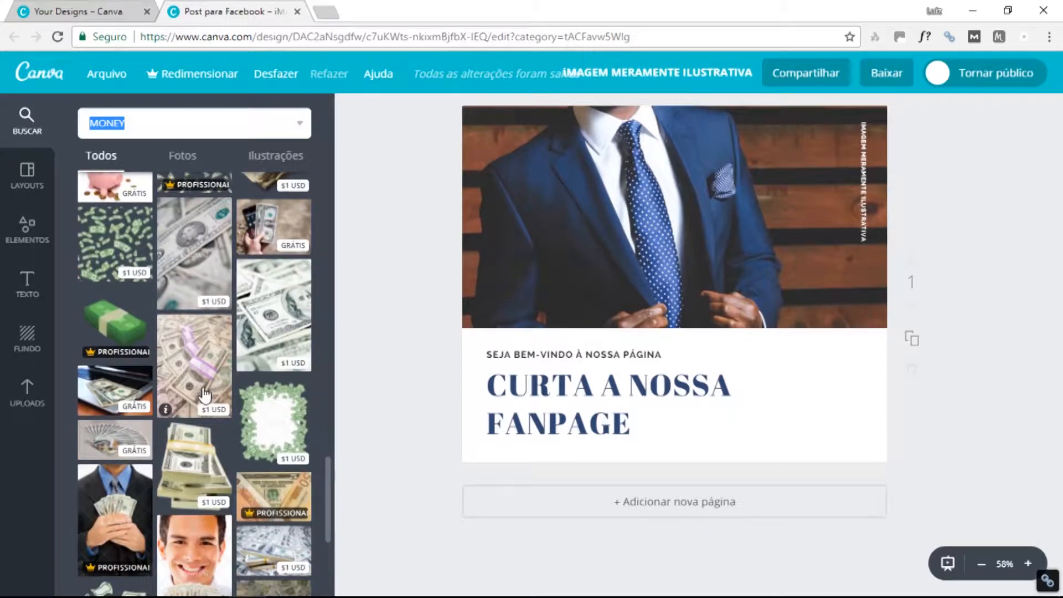
{"action": "scroll", "coordinate": [199, 382], "scroll_direction": "up", "scroll_amount": 10}
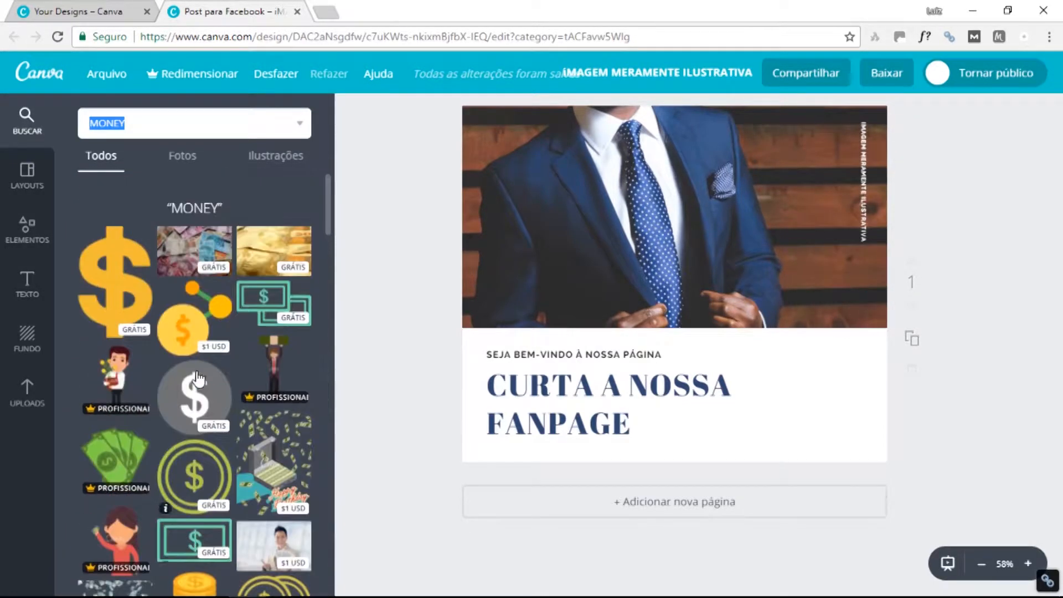
{"action": "scroll", "coordinate": [195, 378], "scroll_direction": "down", "scroll_amount": 5}
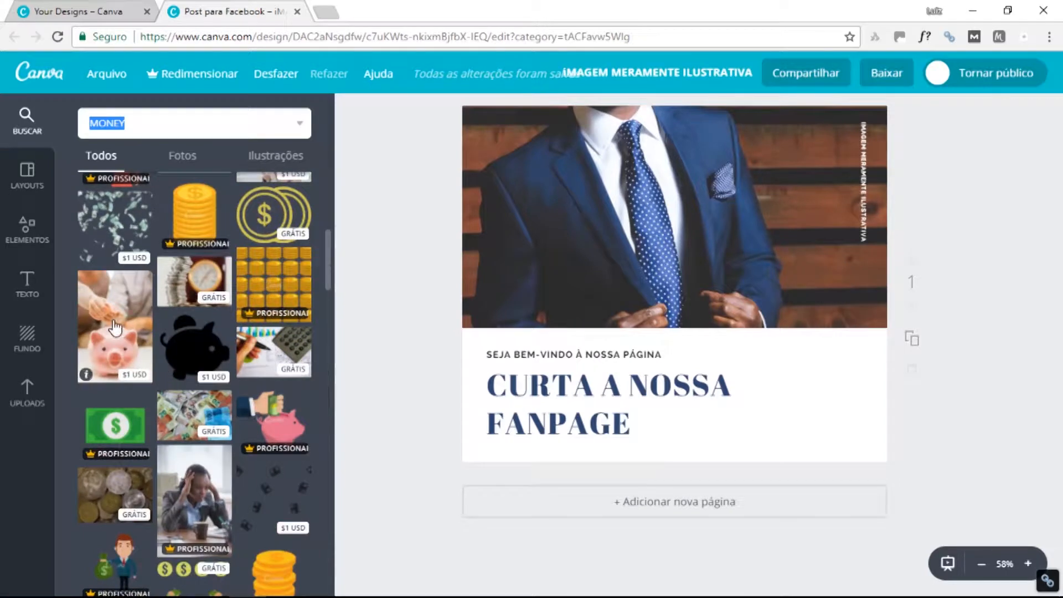
Swap the suit header photo for the piggy-bank photo and shift it up to show the pig's face.
{"action": "left_click_drag", "start_coordinate": [336, 317], "coordinate": [665, 207]}
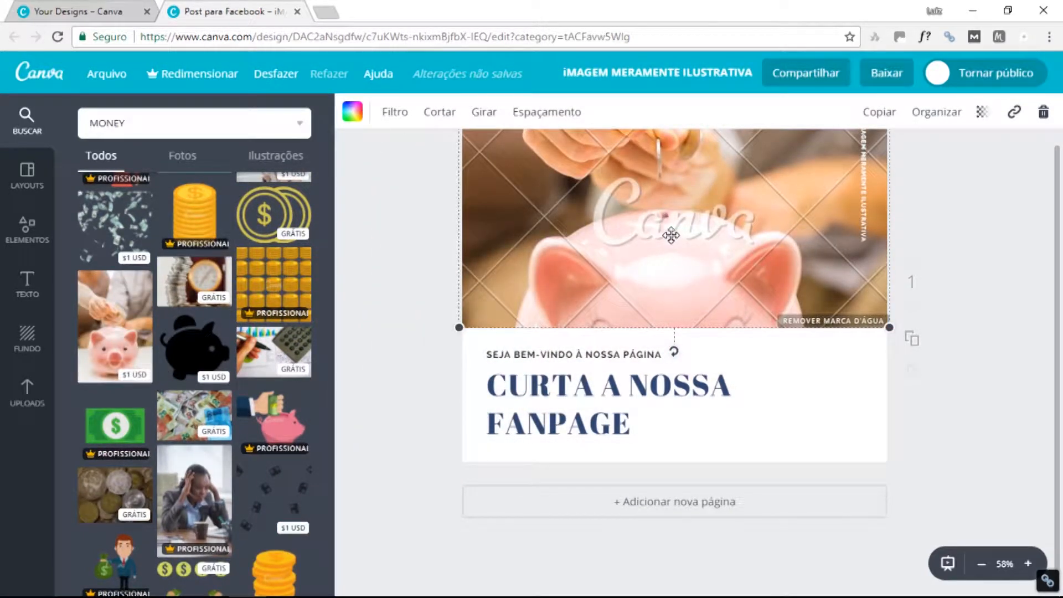
{"action": "double_click", "coordinate": [673, 225]}
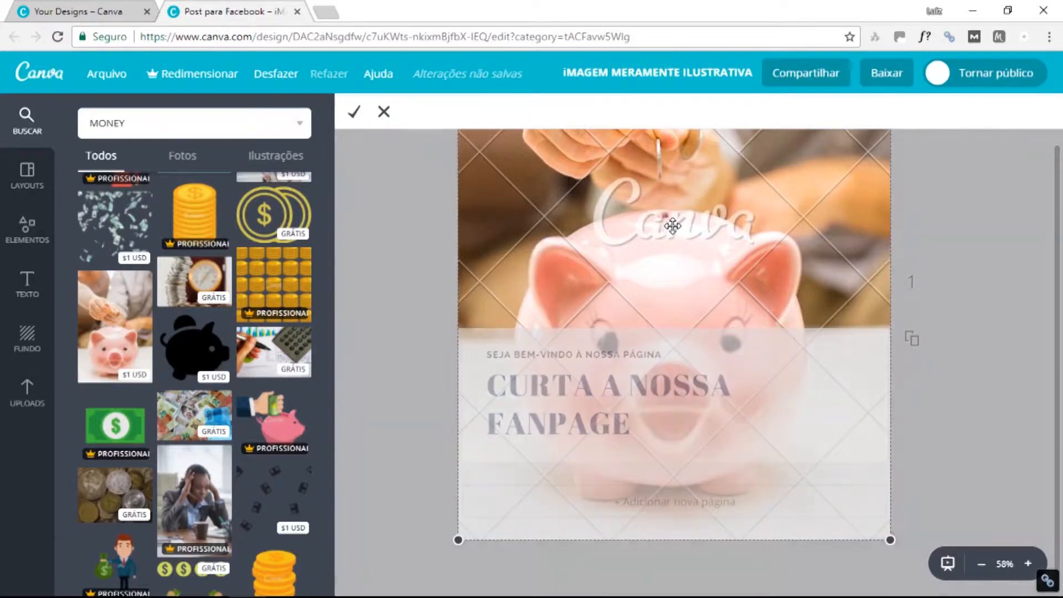
{"action": "left_click_drag", "start_coordinate": [667, 310], "coordinate": [668, 249]}
{"action": "scroll", "coordinate": [672, 346], "scroll_direction": "up", "scroll_amount": 1}
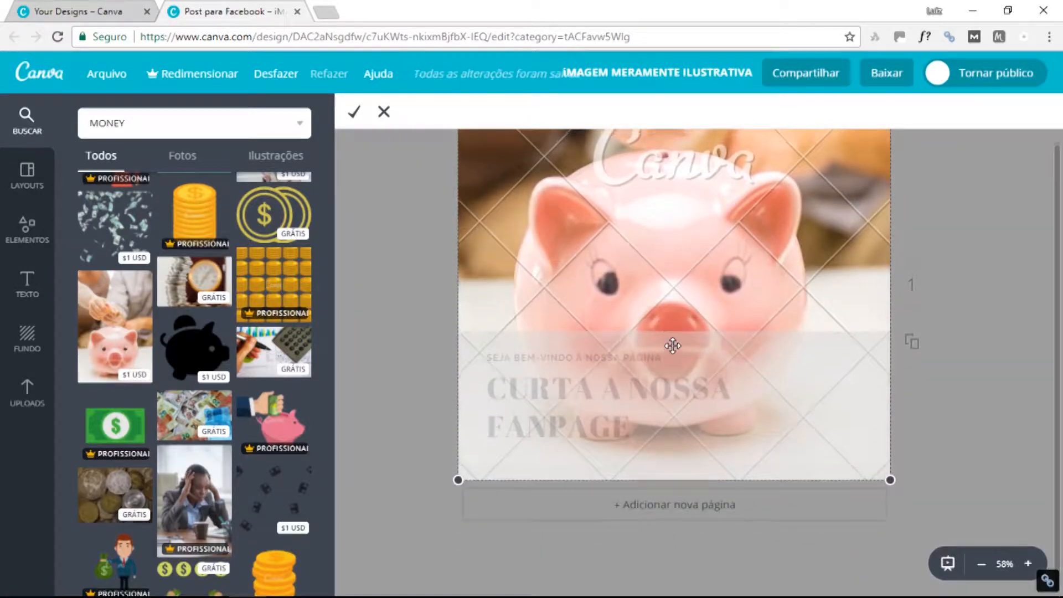
{"action": "left_click_drag", "start_coordinate": [723, 311], "coordinate": [726, 221]}
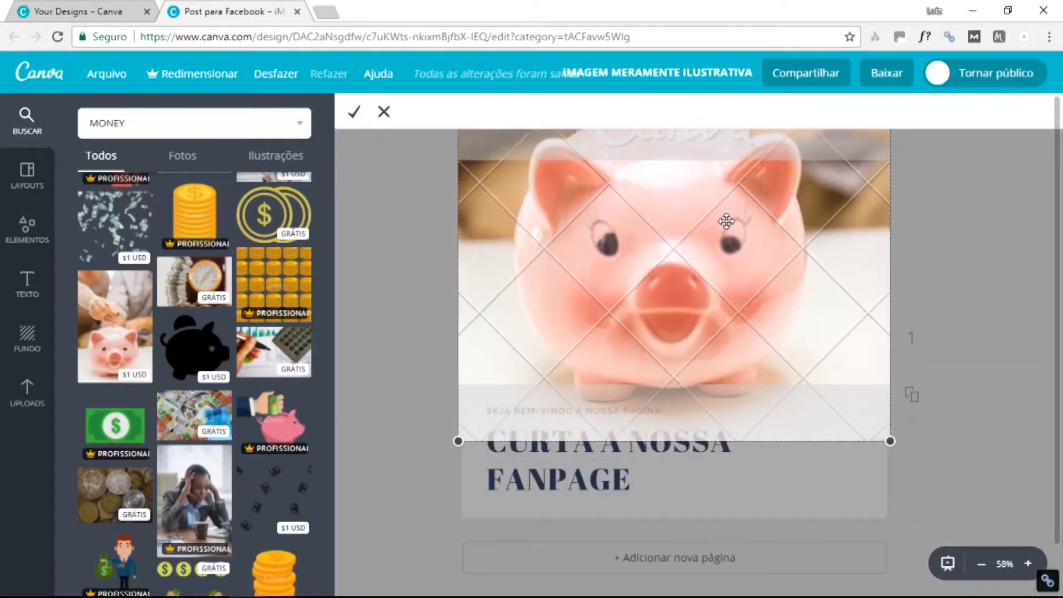
{"action": "mouse_move", "coordinate": [722, 281]}
{"action": "left_mouse_down"}
{"action": "mouse_move", "coordinate": [722, 248]}
{"action": "mouse_move", "coordinate": [724, 280]}
{"action": "left_mouse_up"}
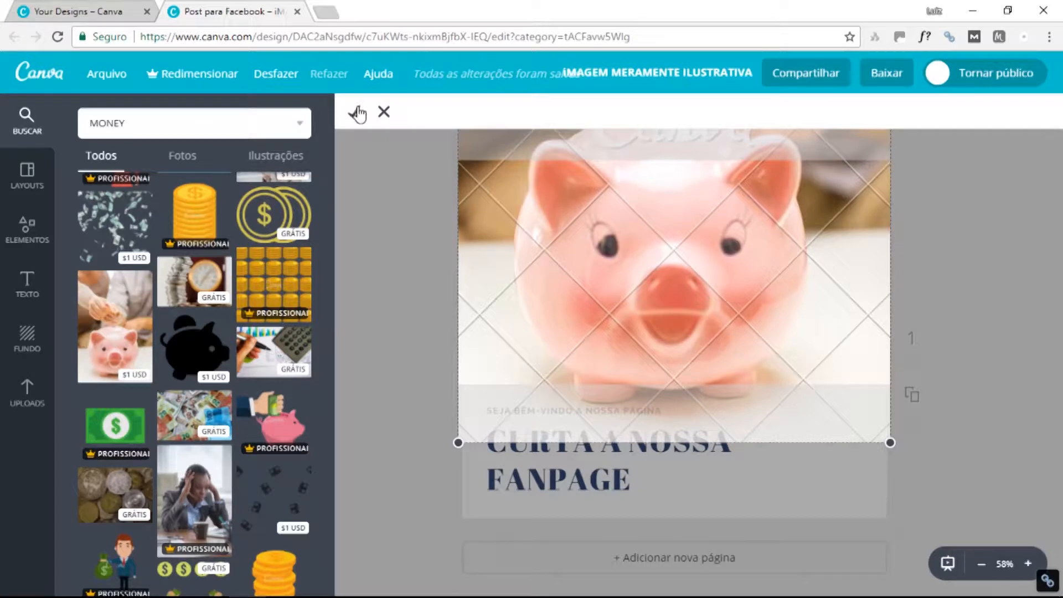
{"action": "left_click", "coordinate": [356, 114]}
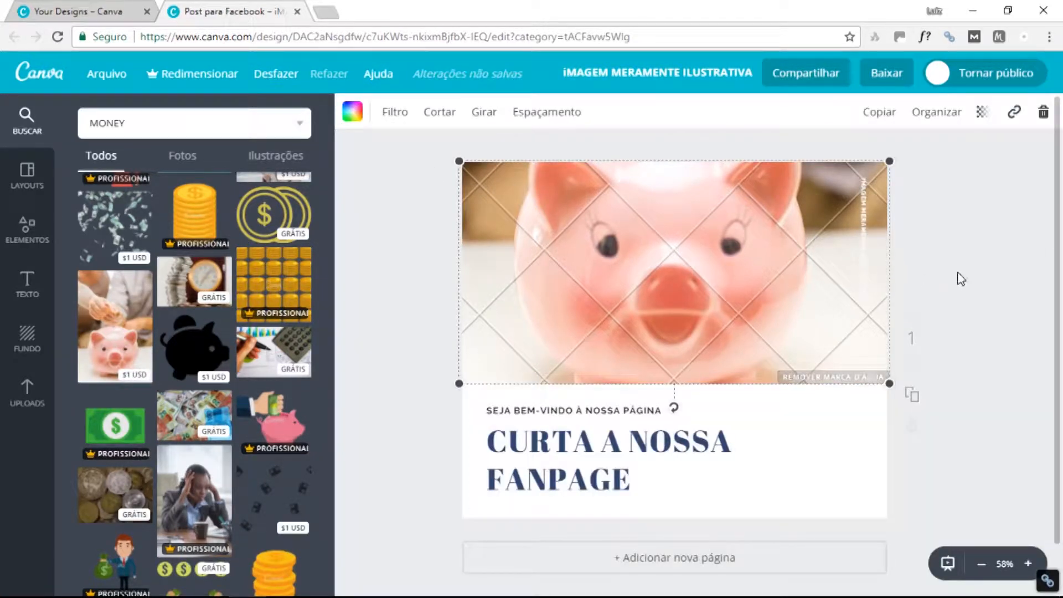
Fine-tune the piggy-bank photo's position within its frame, then bring up its delete options.
{"action": "left_click", "coordinate": [988, 285]}
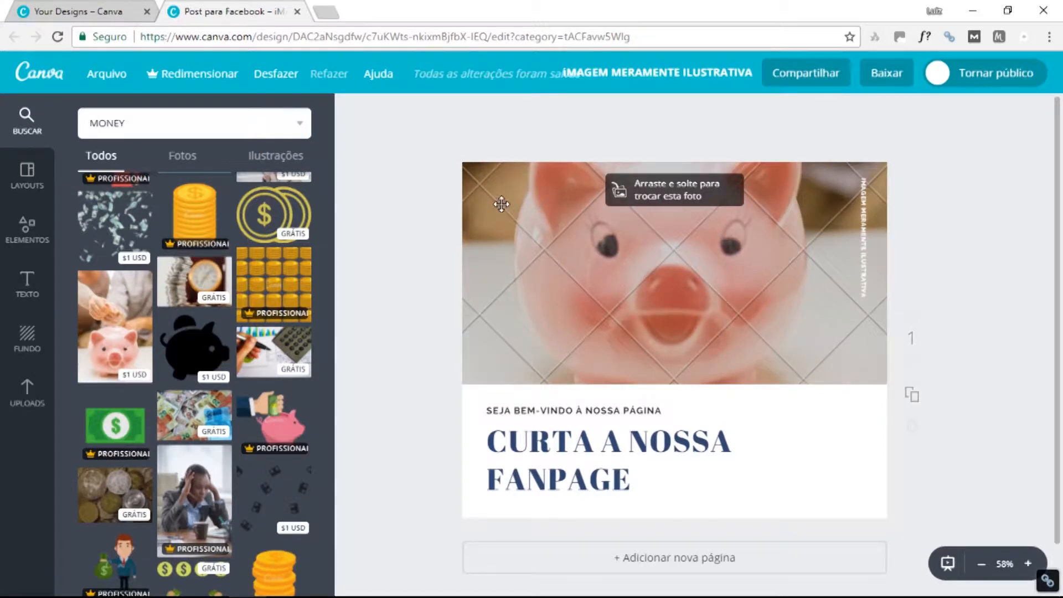
{"action": "scroll", "coordinate": [652, 256], "scroll_direction": "down", "scroll_amount": 1}
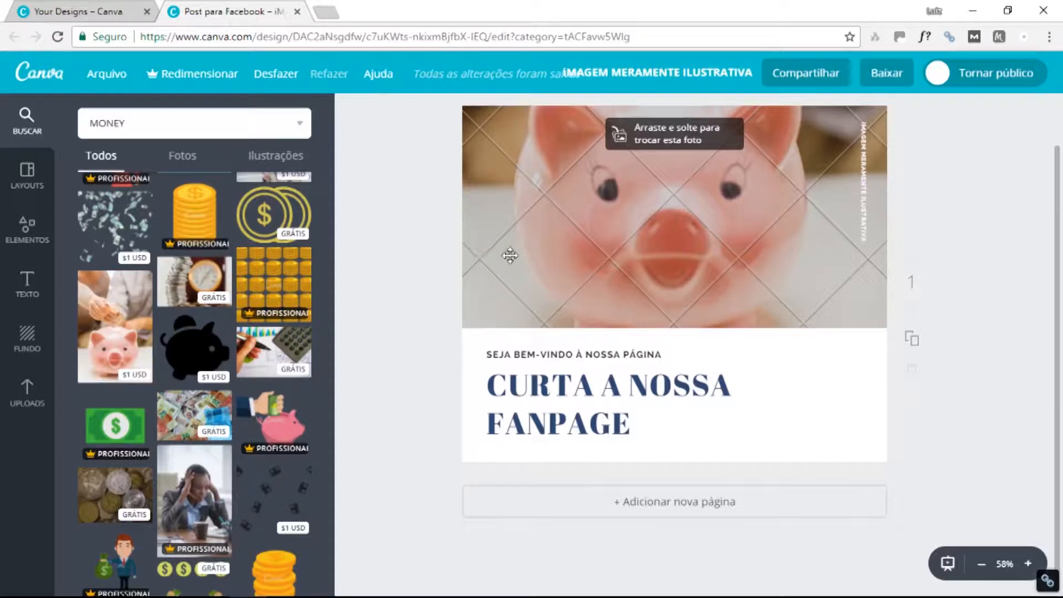
{"action": "scroll", "coordinate": [564, 264], "scroll_direction": "up", "scroll_amount": 1}
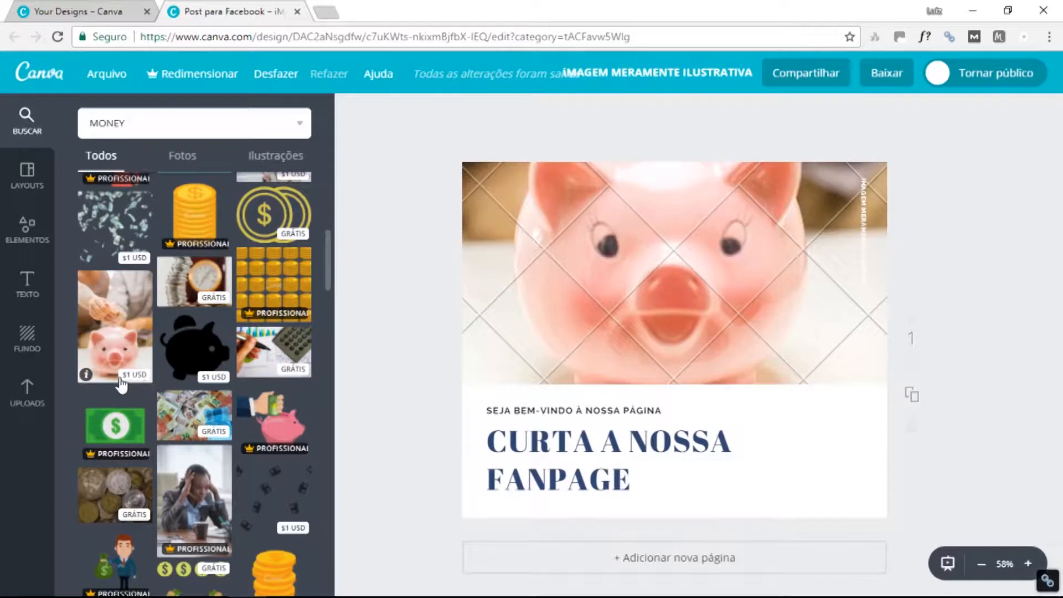
{"action": "left_click_drag", "start_coordinate": [127, 376], "coordinate": [134, 377]}
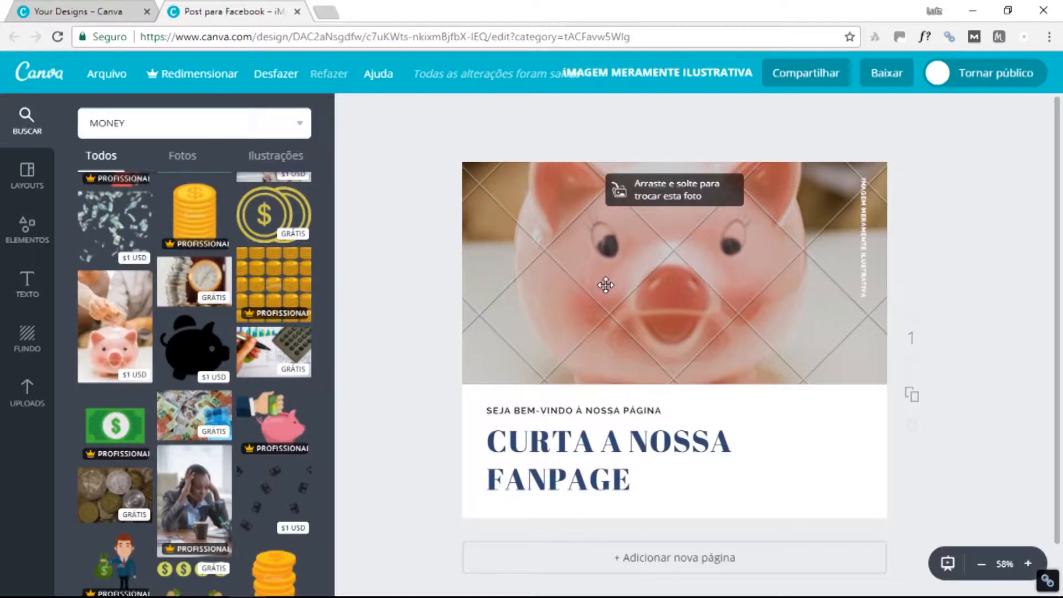
{"action": "left_click", "coordinate": [606, 285]}
{"action": "double_click", "coordinate": [605, 285]}
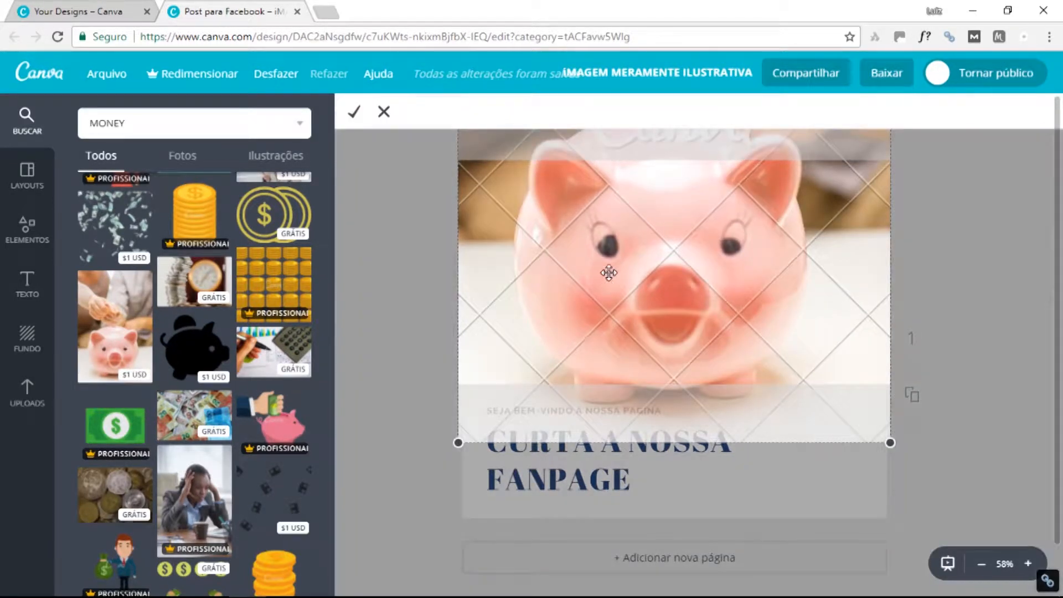
{"action": "left_click_drag", "start_coordinate": [687, 299], "coordinate": [690, 288]}
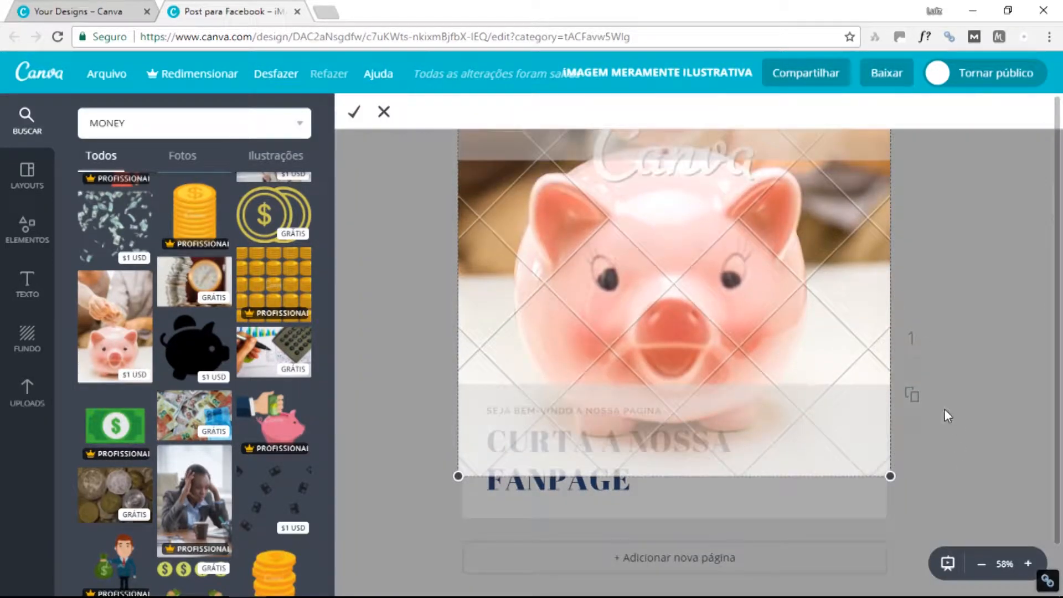
{"action": "left_click_drag", "start_coordinate": [845, 363], "coordinate": [795, 306]}
{"action": "left_click", "coordinate": [354, 111]}
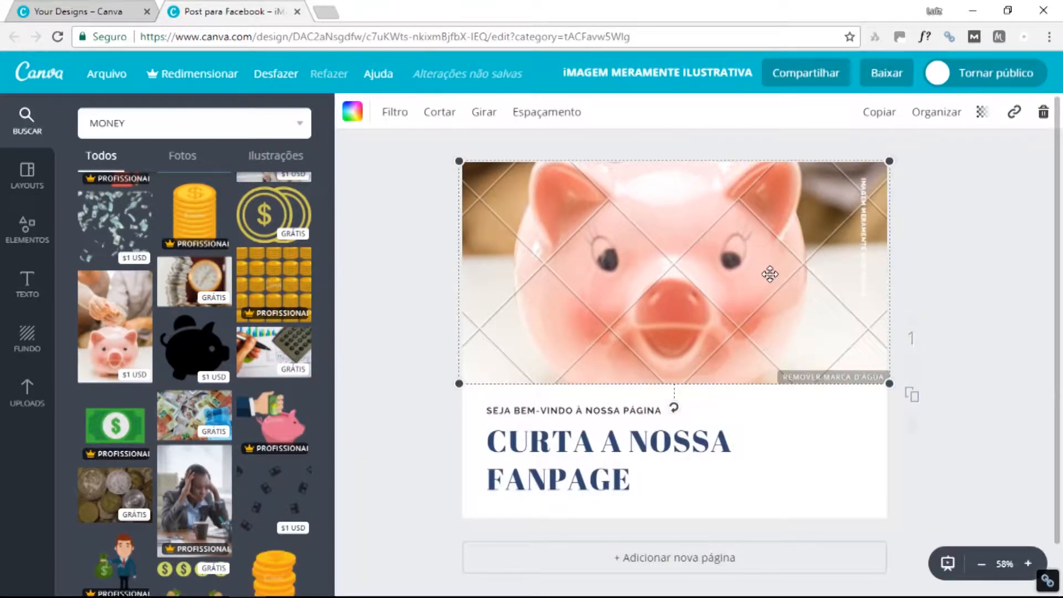
{"action": "left_click", "coordinate": [1043, 112]}
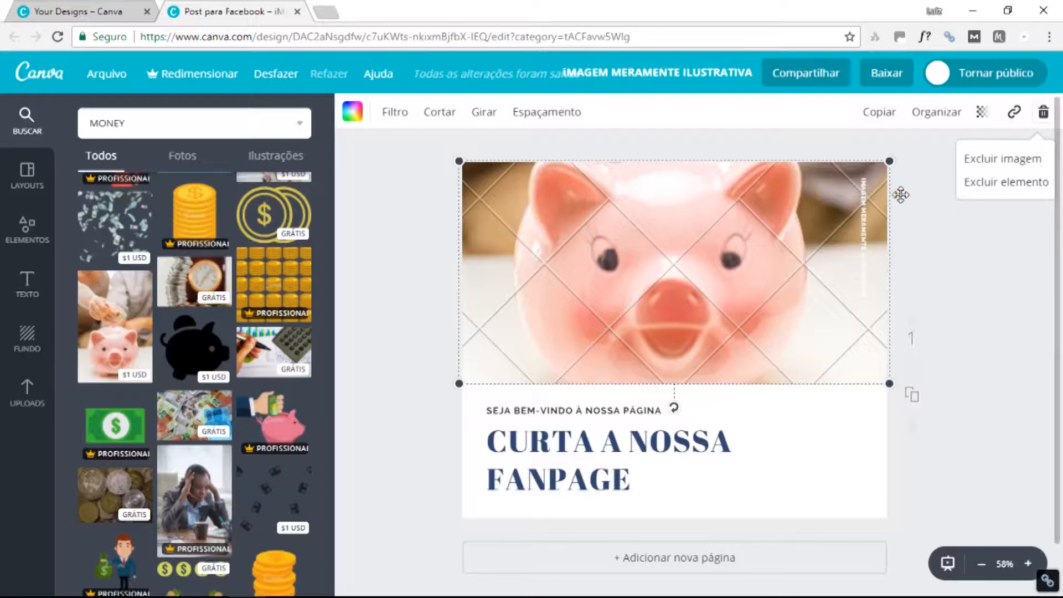
Delete the framed photo and add the piggy-bank-with-coins photo to the design.
{"action": "left_click", "coordinate": [990, 167]}
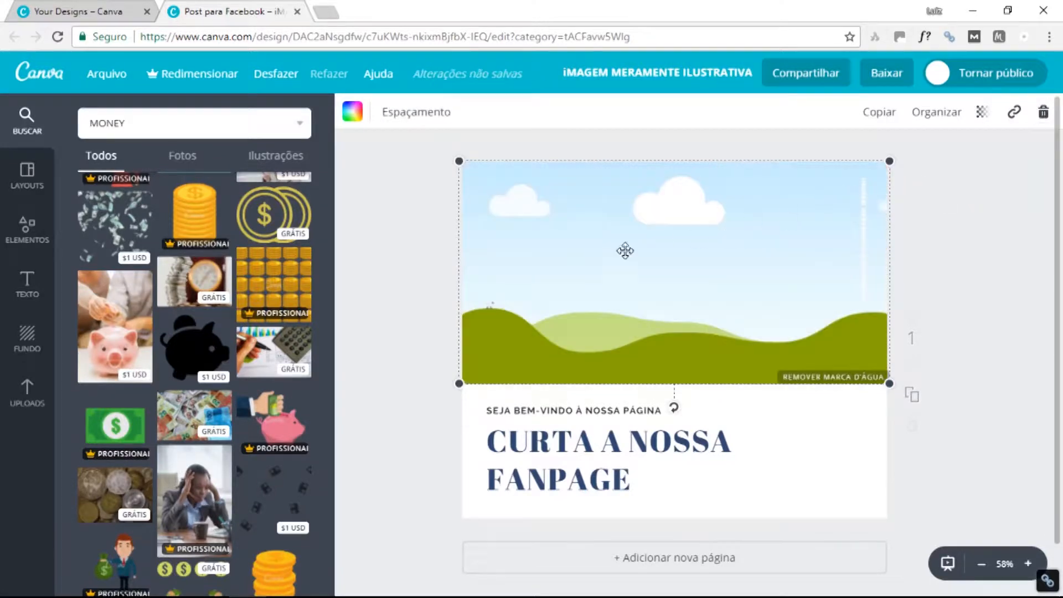
{"action": "scroll", "coordinate": [210, 353], "scroll_direction": "down", "scroll_amount": 3}
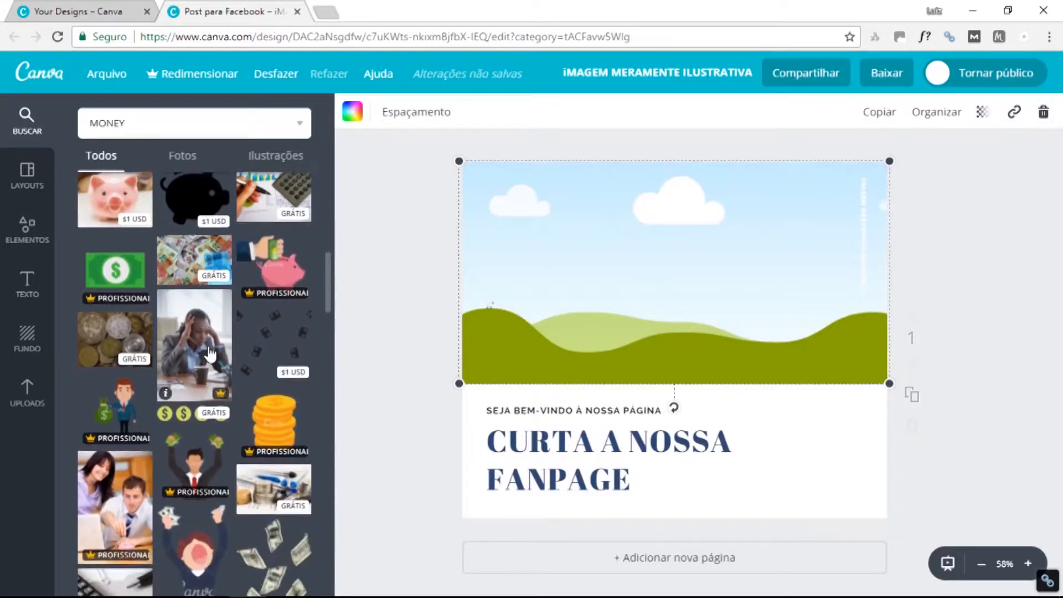
{"action": "scroll", "coordinate": [210, 354], "scroll_direction": "down", "scroll_amount": 4}
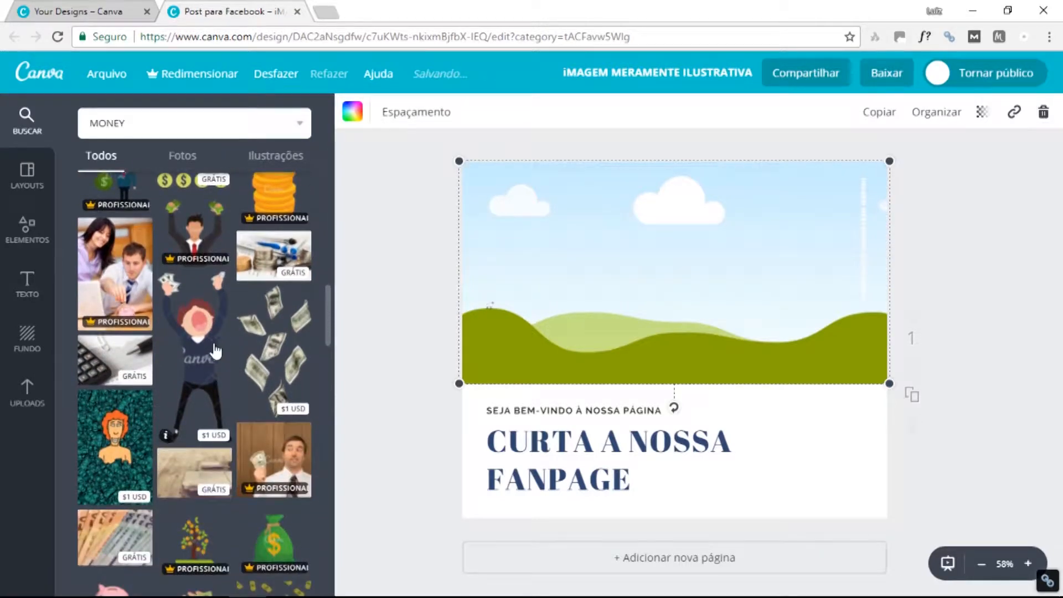
{"action": "scroll", "coordinate": [227, 338], "scroll_direction": "down", "scroll_amount": 5}
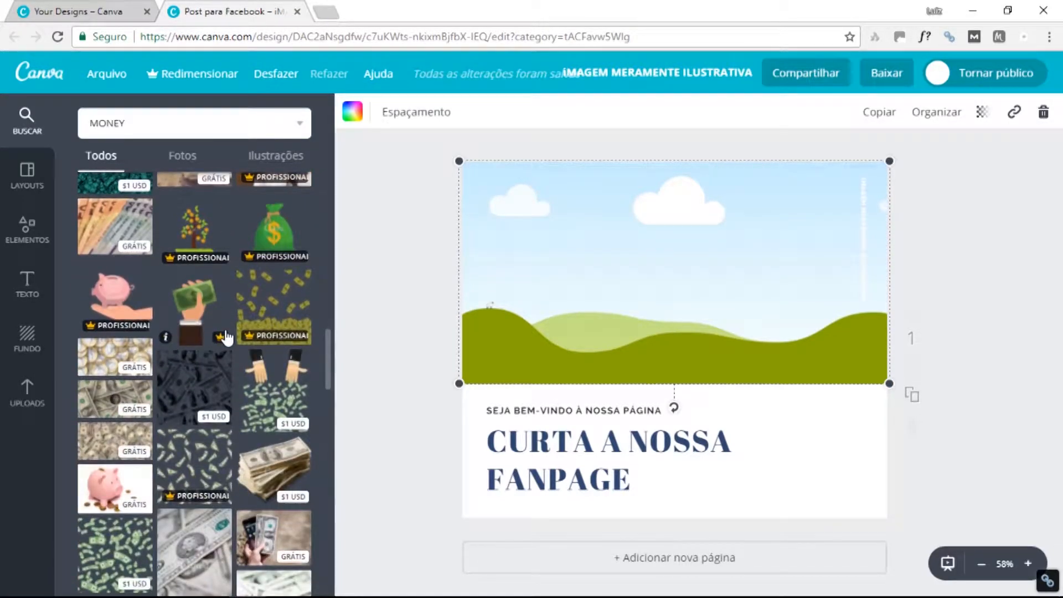
{"action": "scroll", "coordinate": [227, 336], "scroll_direction": "down", "scroll_amount": 2}
{"action": "scroll", "coordinate": [227, 337], "scroll_direction": "down", "scroll_amount": 2}
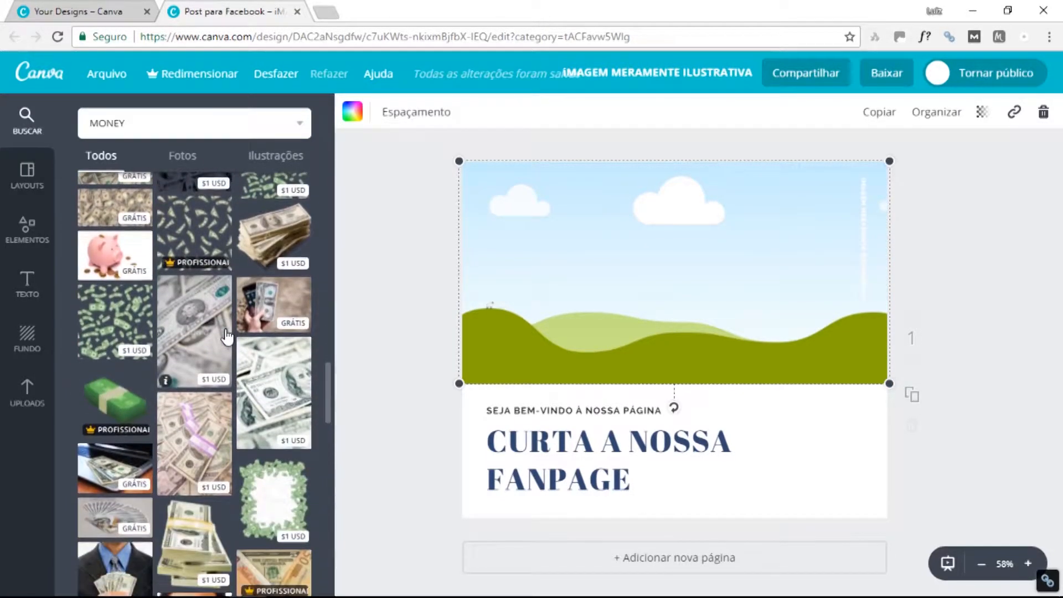
{"action": "left_click", "coordinate": [114, 259]}
{"action": "left_click_drag", "start_coordinate": [587, 326], "coordinate": [676, 439]}
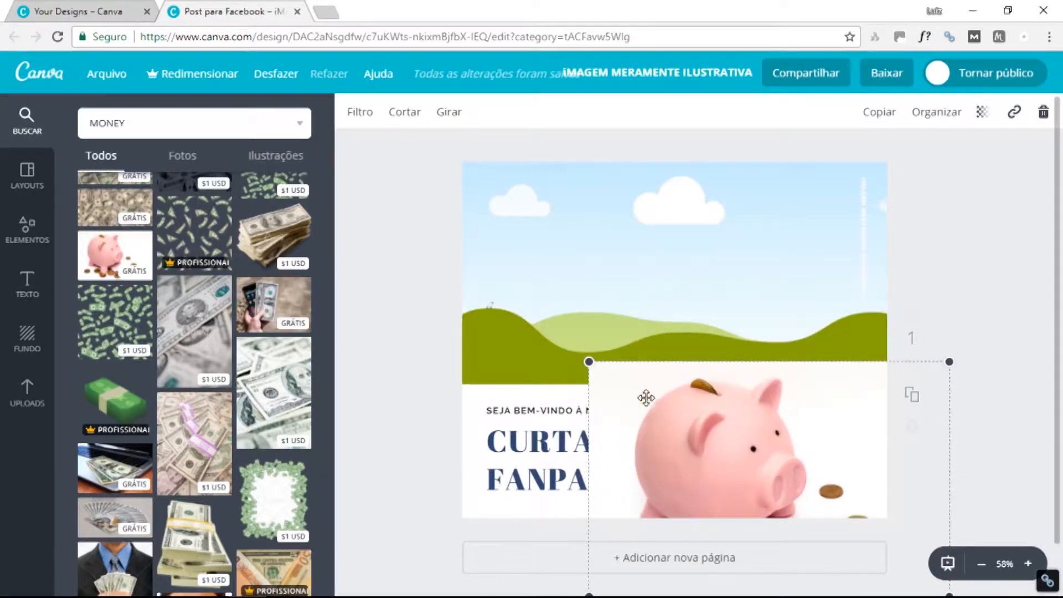
Drop the piggy-bank-with-coins photo into the empty top frame and confirm its framing.
{"action": "left_click", "coordinate": [491, 280]}
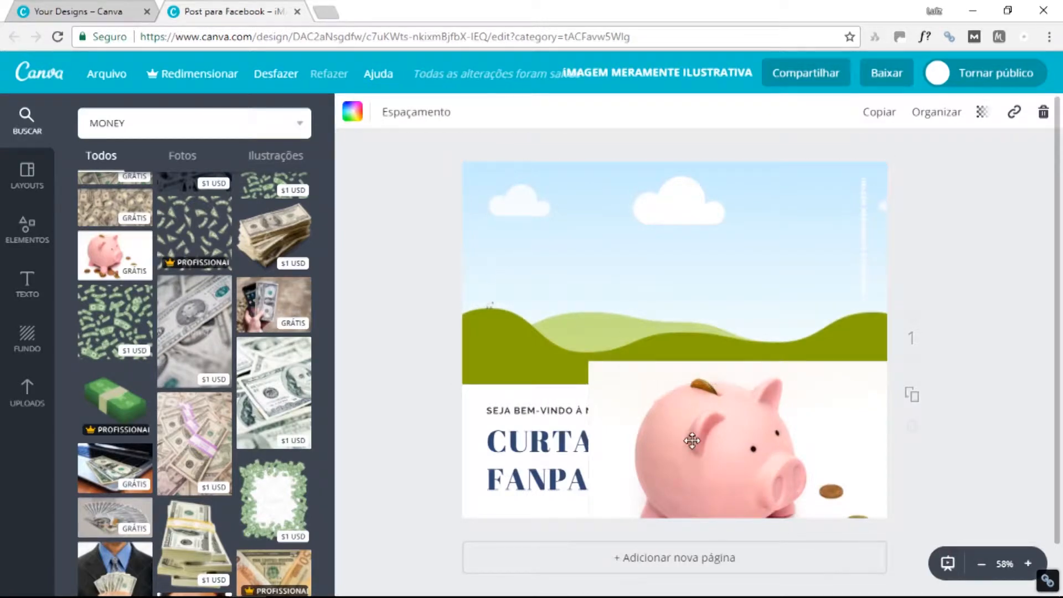
{"action": "left_click", "coordinate": [503, 230]}
{"action": "left_click", "coordinate": [506, 230]}
{"action": "left_click_drag", "start_coordinate": [669, 433], "coordinate": [613, 261]}
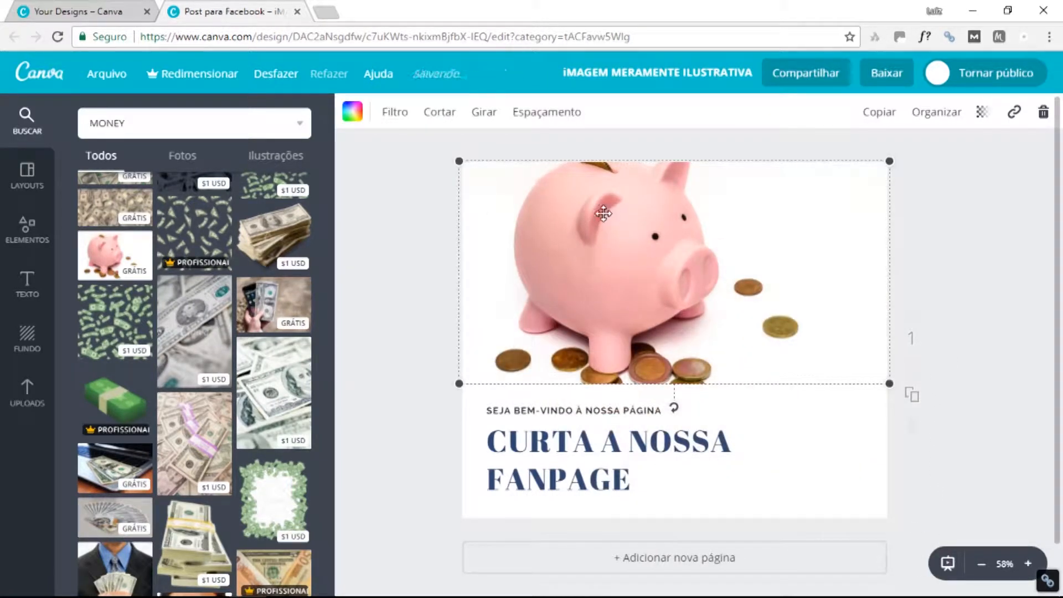
{"action": "double_click", "coordinate": [736, 245]}
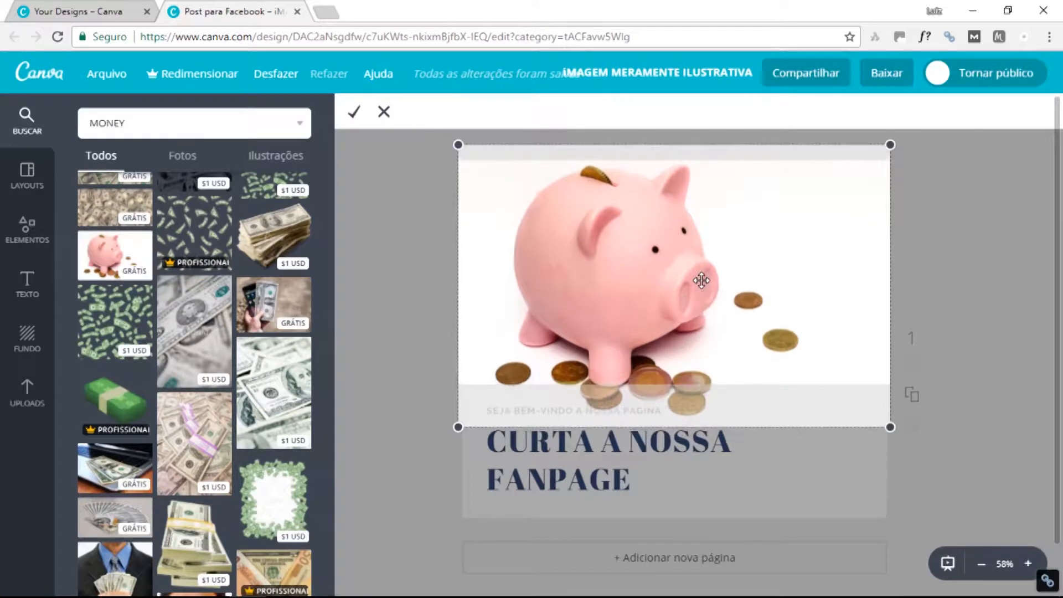
{"action": "left_click", "coordinate": [353, 111]}
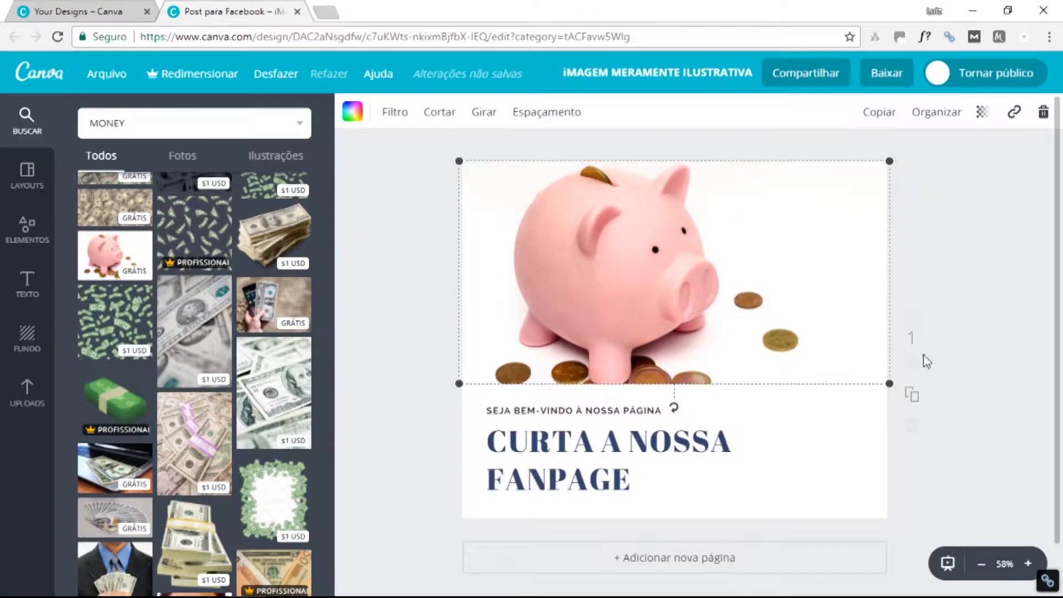
{"action": "scroll", "coordinate": [751, 332], "scroll_direction": "down", "scroll_amount": 1}
{"action": "left_click", "coordinate": [785, 428]}
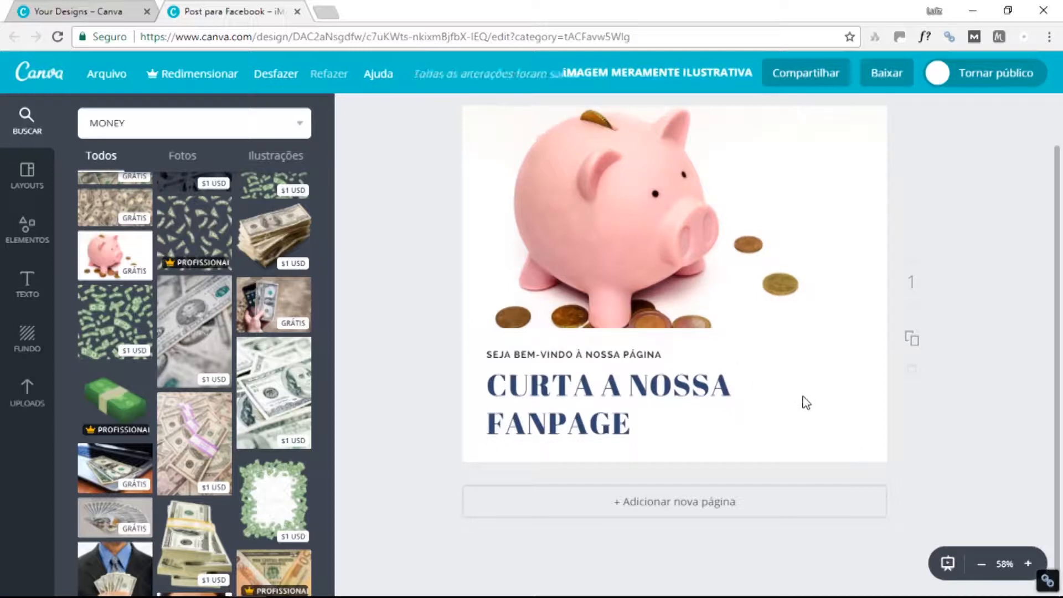
{"action": "scroll", "coordinate": [62, 329], "scroll_direction": "down", "scroll_amount": 4}
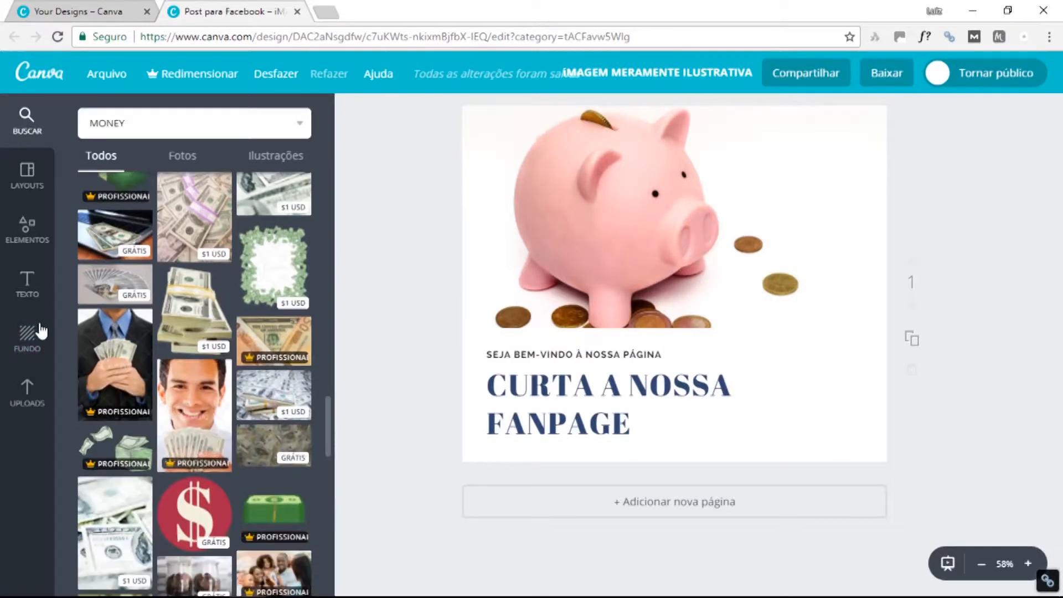
Pick the blue swatch from Fundo's Paleta padrão, then browse the background patterns.
{"action": "left_click", "coordinate": [25, 227]}
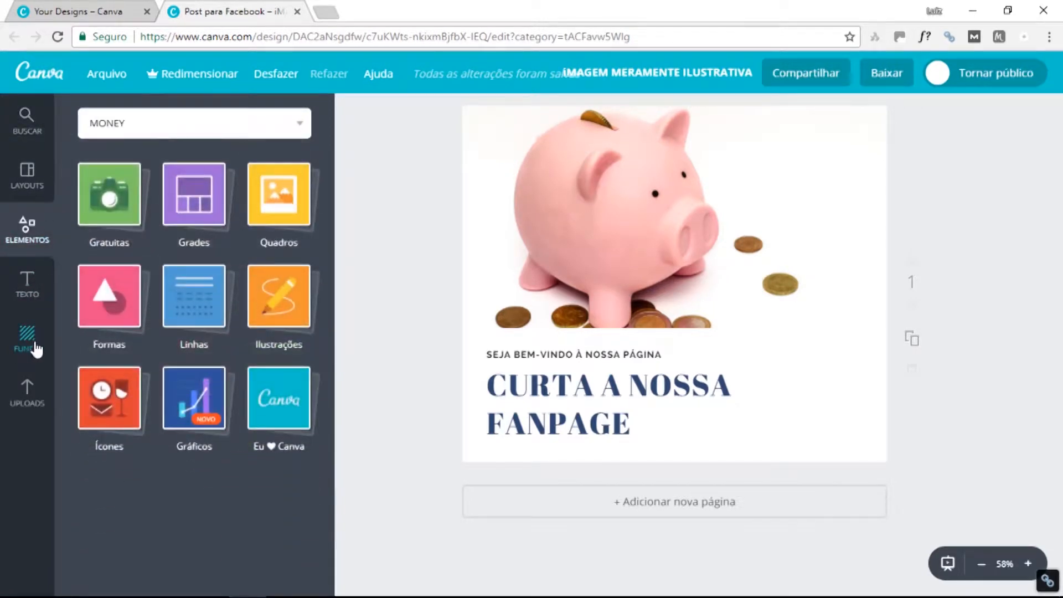
{"action": "left_click", "coordinate": [39, 342]}
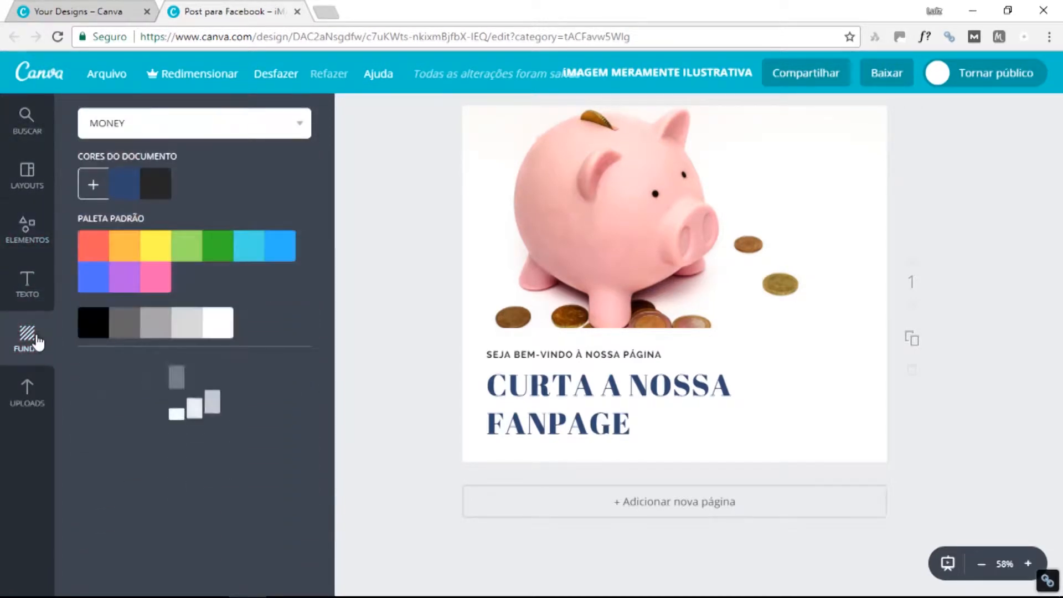
{"action": "left_click", "coordinate": [103, 282]}
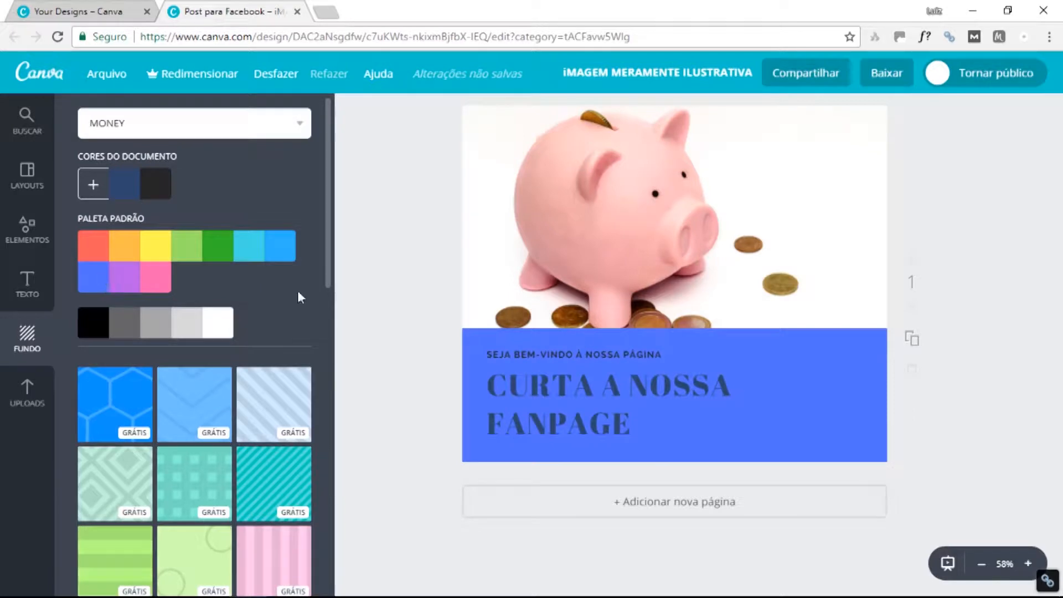
{"action": "scroll", "coordinate": [166, 345], "scroll_direction": "down", "scroll_amount": 4}
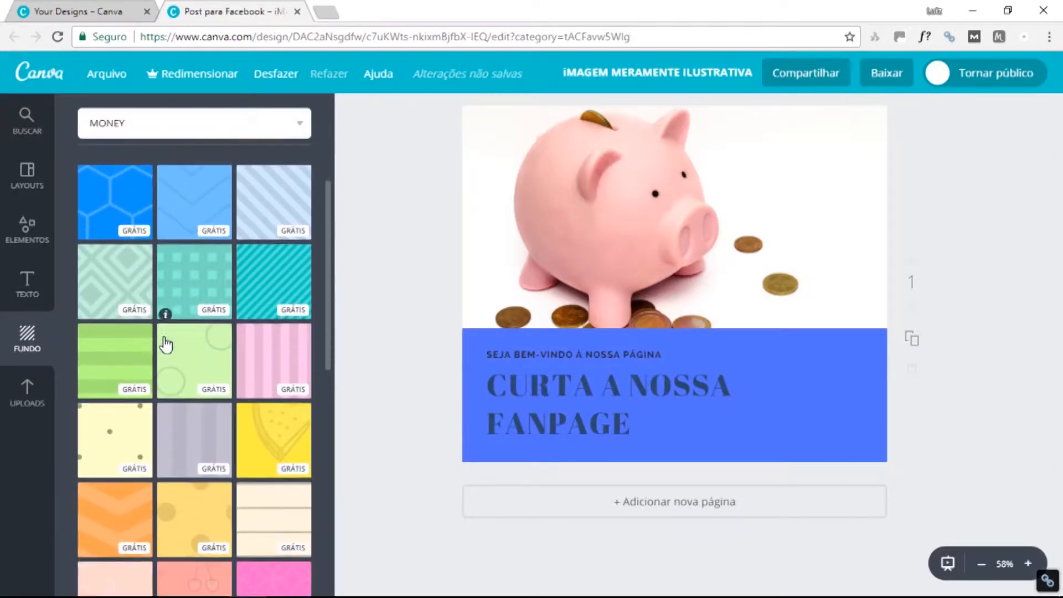
{"action": "scroll", "coordinate": [243, 359], "scroll_direction": "down", "scroll_amount": 4}
{"action": "scroll", "coordinate": [246, 365], "scroll_direction": "down", "scroll_amount": 6}
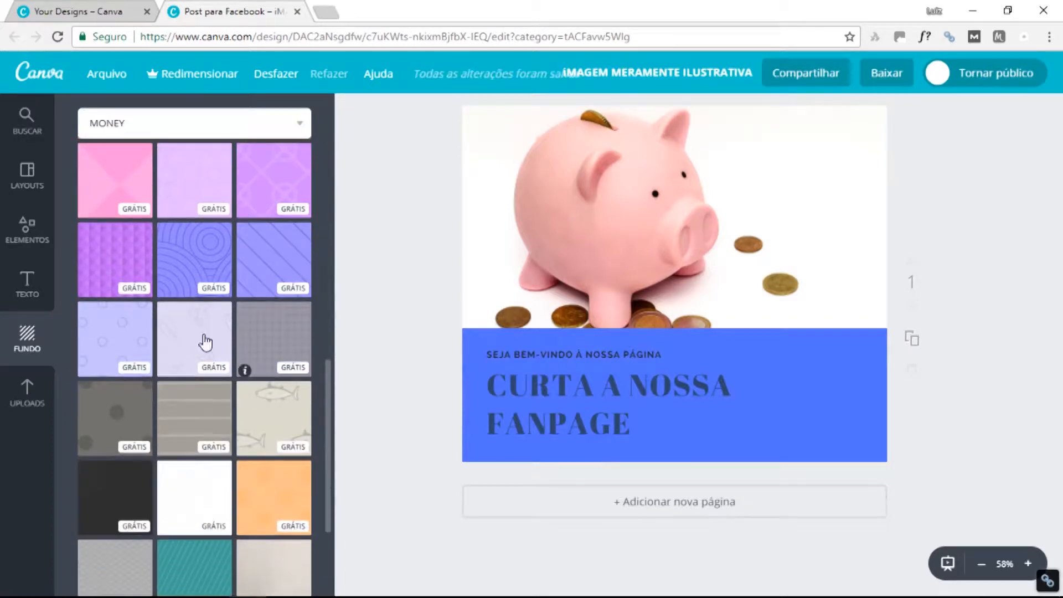
{"action": "scroll", "coordinate": [243, 343], "scroll_direction": "down", "scroll_amount": 6}
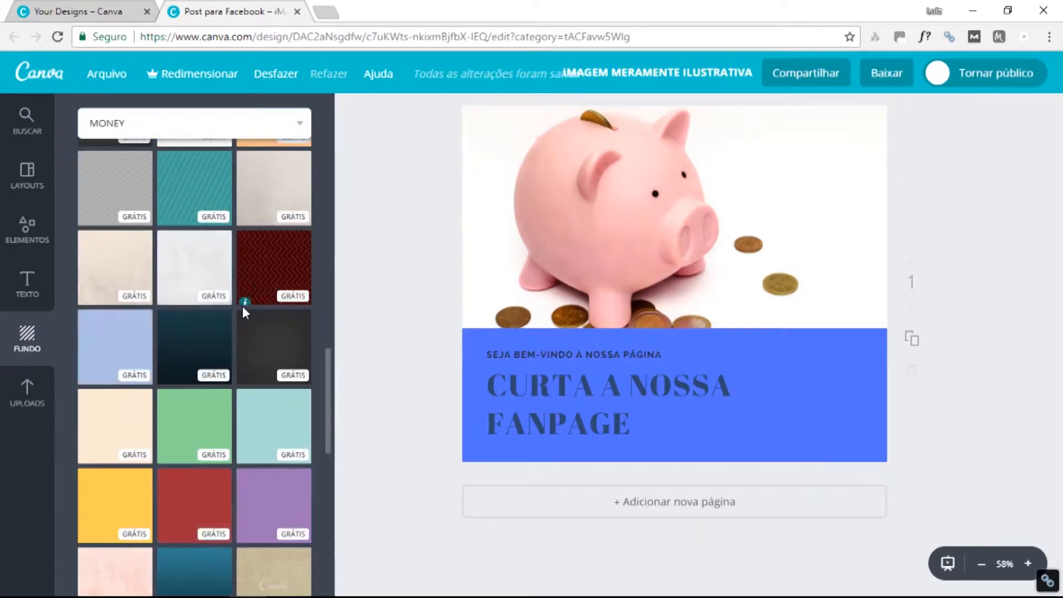
{"action": "scroll", "coordinate": [243, 333], "scroll_direction": "up", "scroll_amount": 10}
{"action": "scroll", "coordinate": [248, 345], "scroll_direction": "up", "scroll_amount": 5}
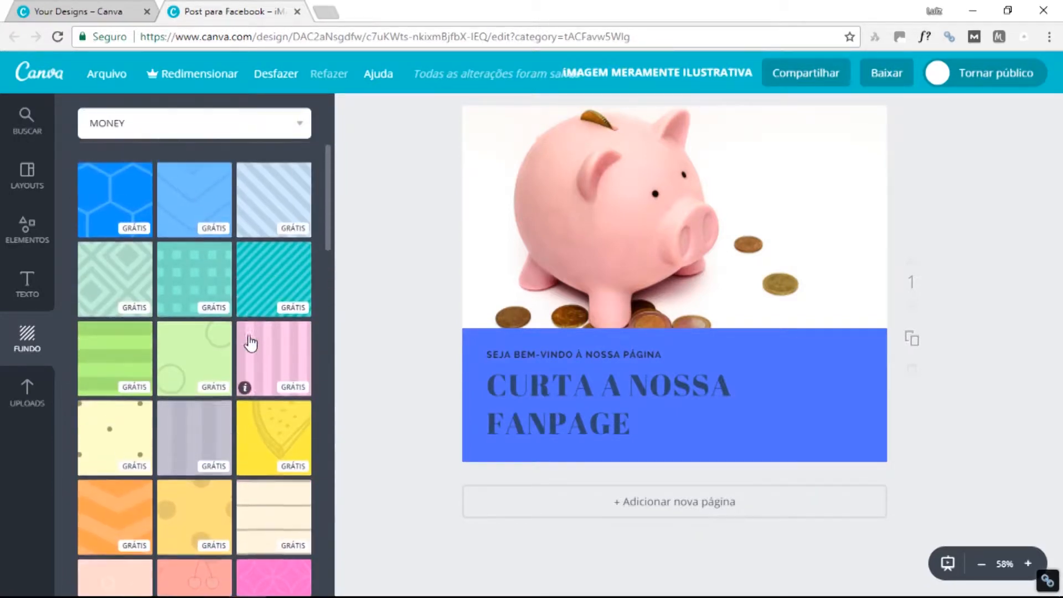
{"action": "scroll", "coordinate": [251, 331], "scroll_direction": "down", "scroll_amount": 1}
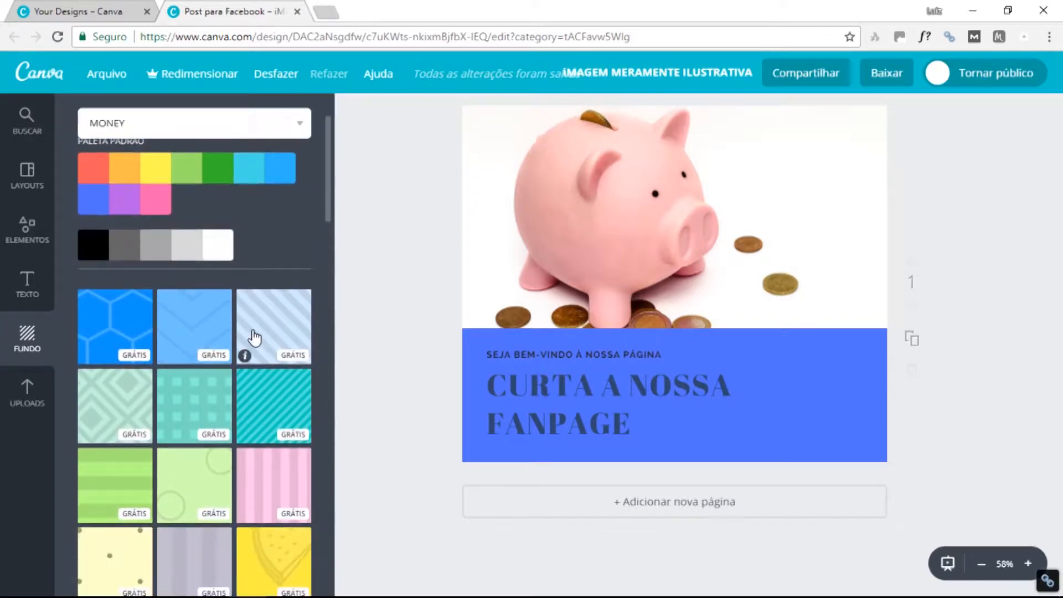
{"action": "scroll", "coordinate": [254, 339], "scroll_direction": "down", "scroll_amount": 4}
{"action": "scroll", "coordinate": [287, 316], "scroll_direction": "down", "scroll_amount": 4}
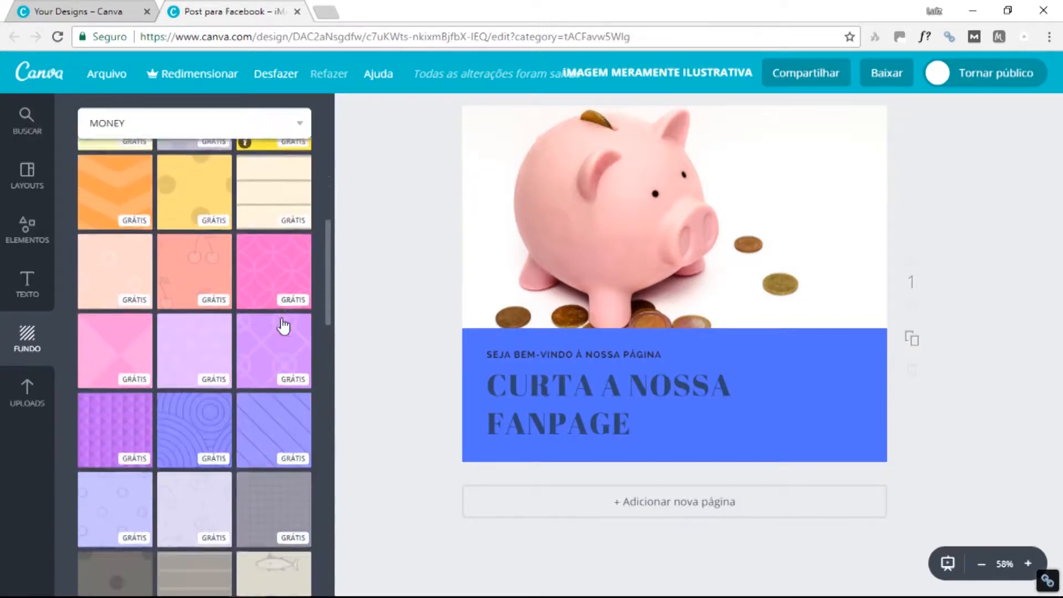
{"action": "scroll", "coordinate": [284, 326], "scroll_direction": "down", "scroll_amount": 1}
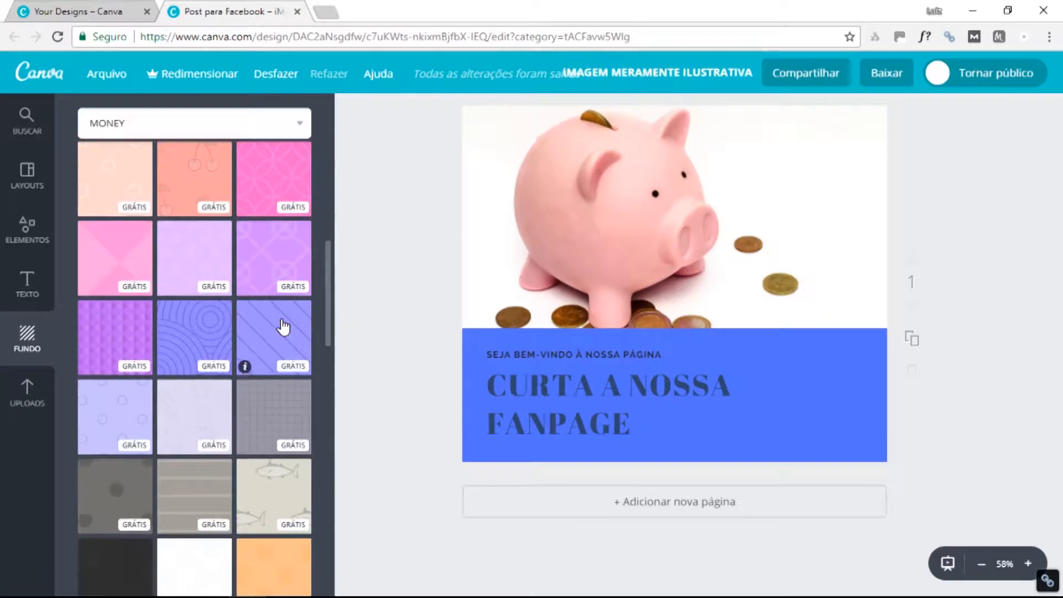
{"action": "scroll", "coordinate": [283, 326], "scroll_direction": "down", "scroll_amount": 3}
{"action": "scroll", "coordinate": [283, 327], "scroll_direction": "down", "scroll_amount": 10}
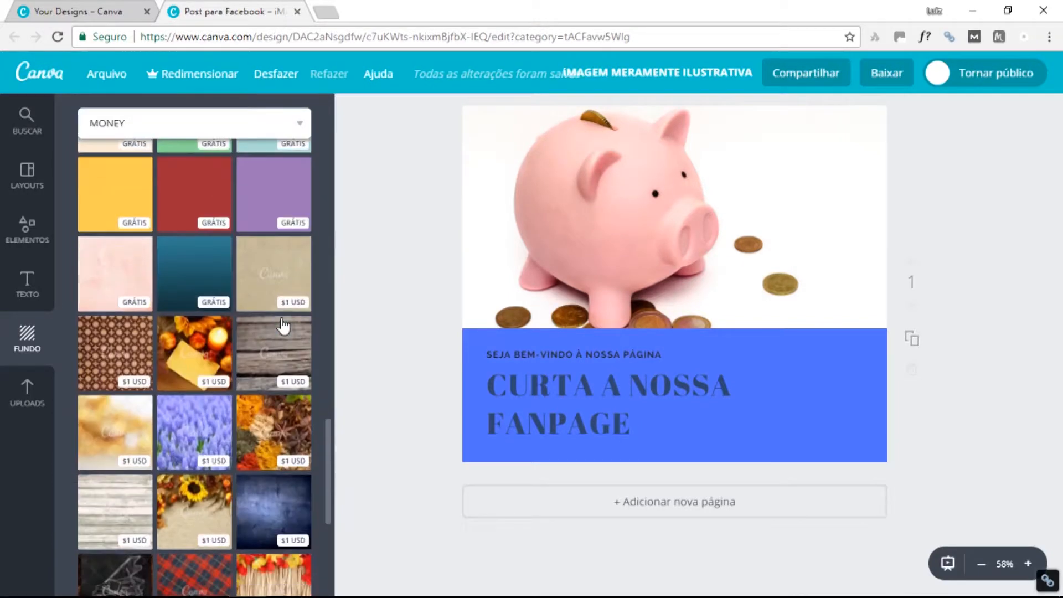
{"action": "scroll", "coordinate": [283, 325], "scroll_direction": "up", "scroll_amount": 15}
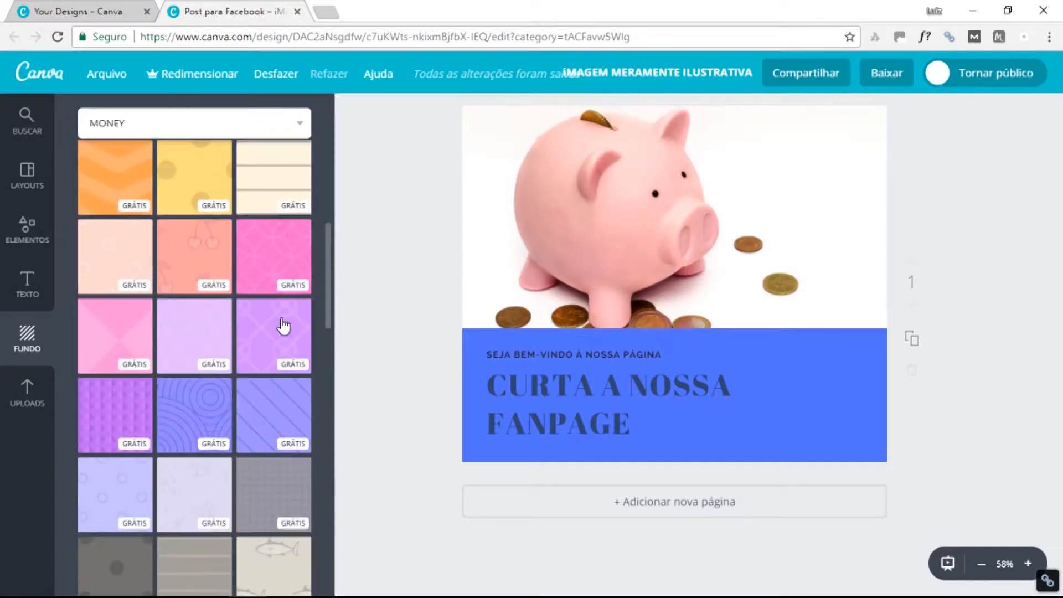
{"action": "scroll", "coordinate": [283, 326], "scroll_direction": "up", "scroll_amount": 4}
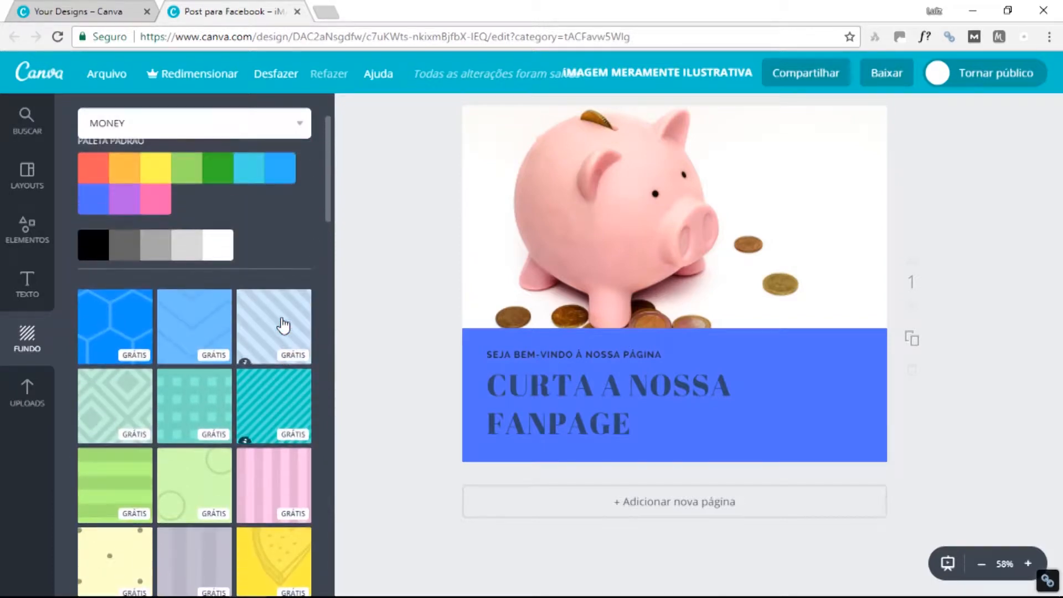
{"action": "scroll", "coordinate": [259, 410], "scroll_direction": "down", "scroll_amount": 1}
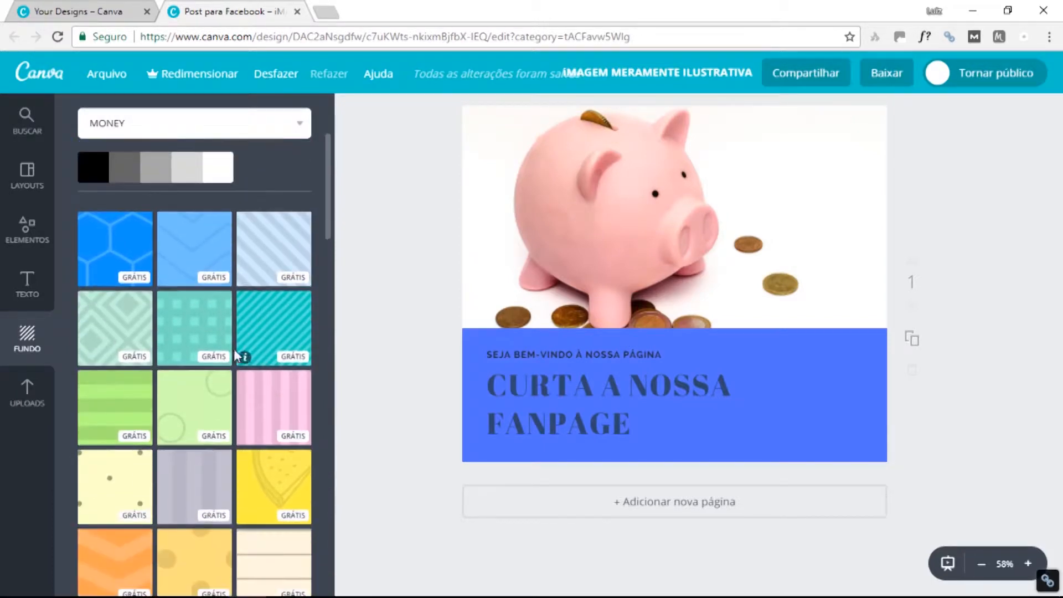
Apply the teal diagonal-stripe background and make the CURTA A NOSSA FANPAGE heading white.
{"action": "left_click", "coordinate": [268, 326]}
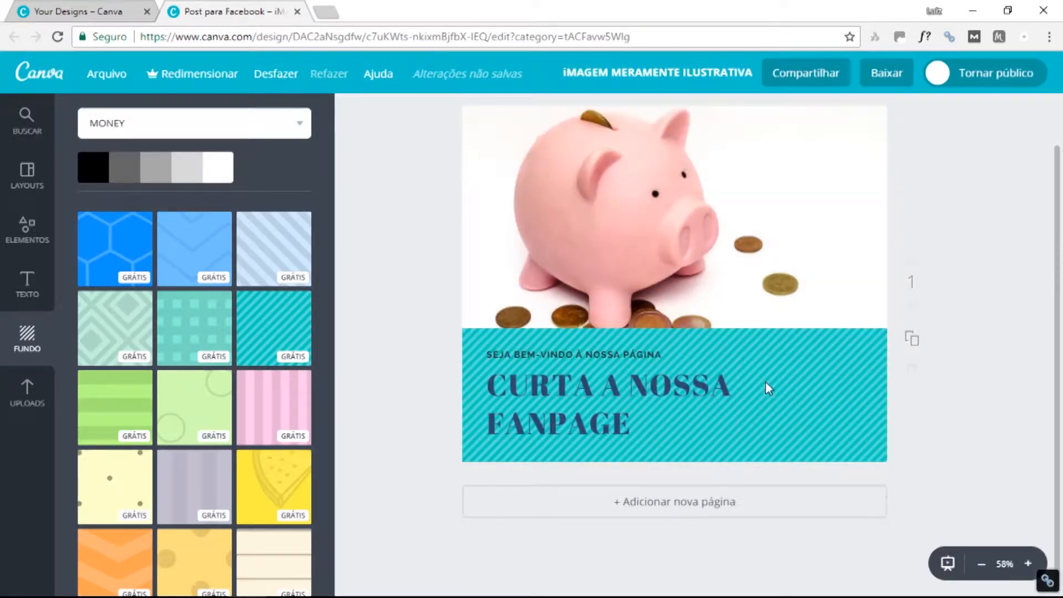
{"action": "left_click", "coordinate": [587, 391]}
{"action": "double_click", "coordinate": [587, 390]}
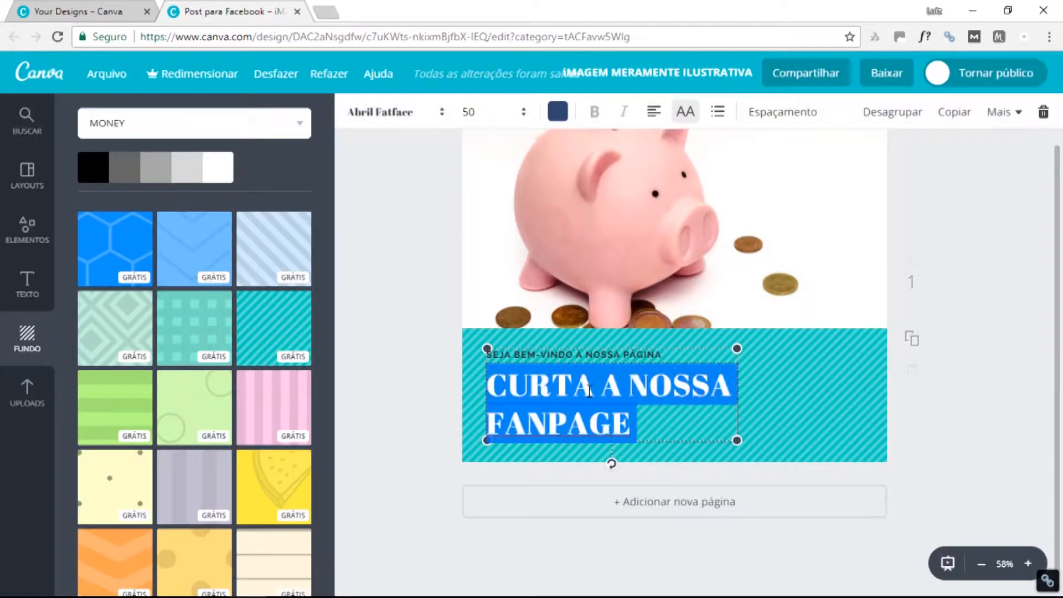
{"action": "left_click", "coordinate": [558, 112]}
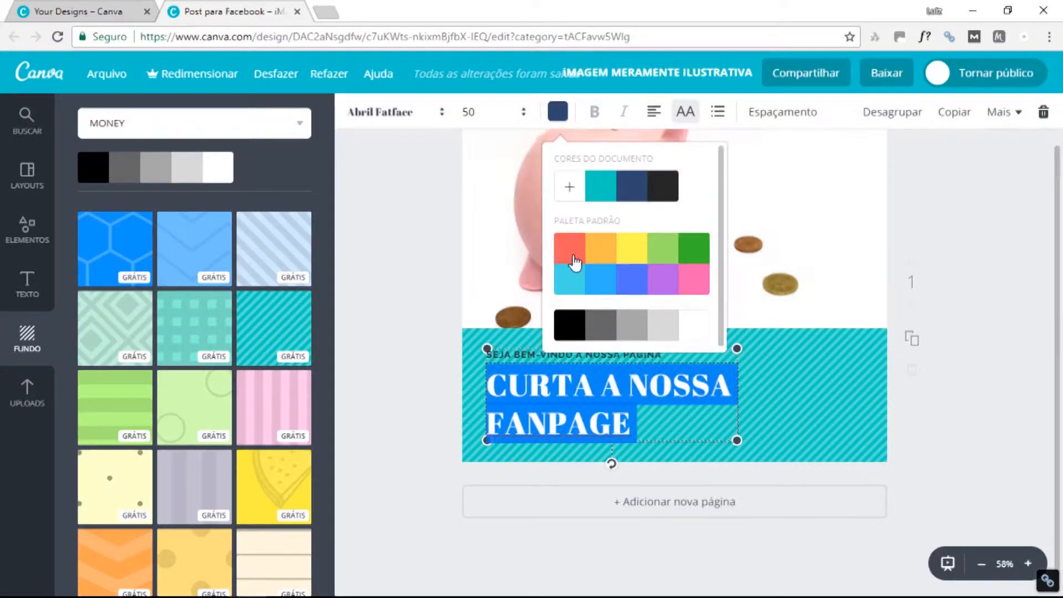
{"action": "left_click", "coordinate": [690, 335]}
{"action": "left_click", "coordinate": [801, 412]}
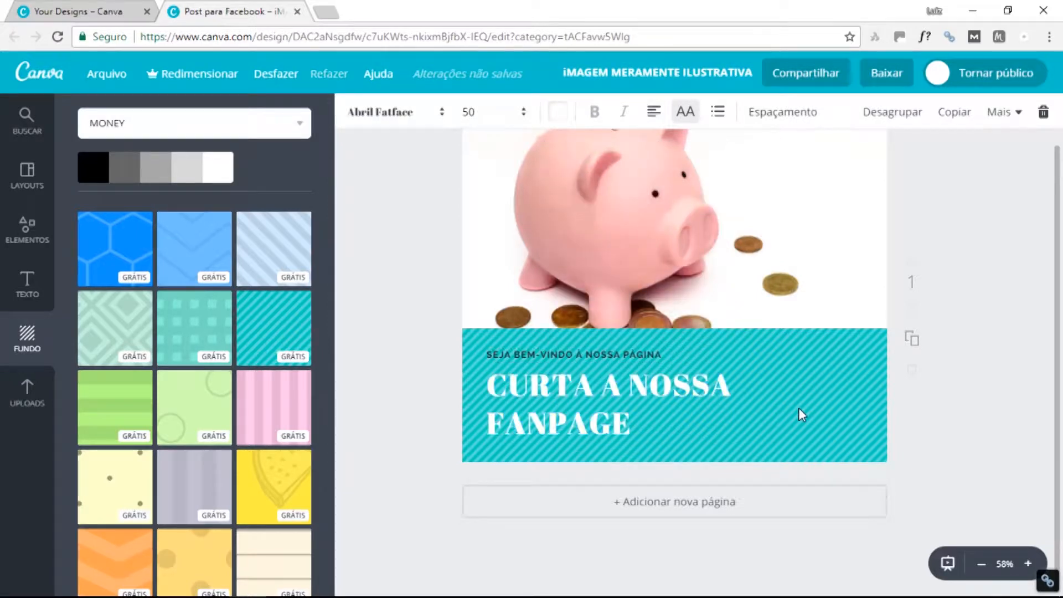
Make the SEJA BEM-VINDO À NOSSA PÁGINA subtitle white.
{"action": "left_click", "coordinate": [602, 355]}
{"action": "left_click", "coordinate": [602, 355]}
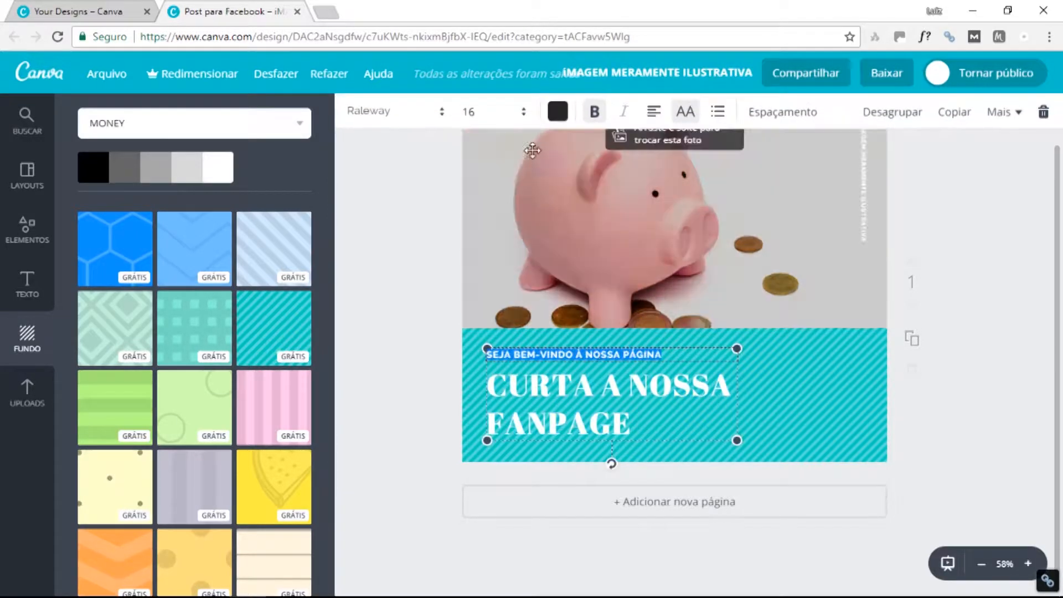
{"action": "left_click", "coordinate": [558, 112]}
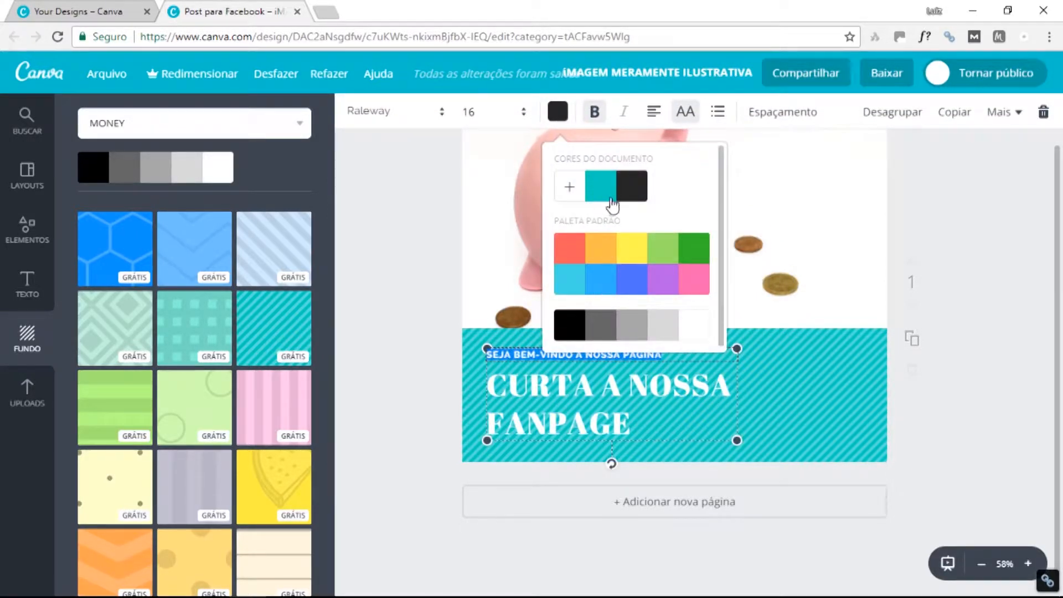
{"action": "left_click", "coordinate": [694, 332]}
{"action": "left_click", "coordinate": [792, 410]}
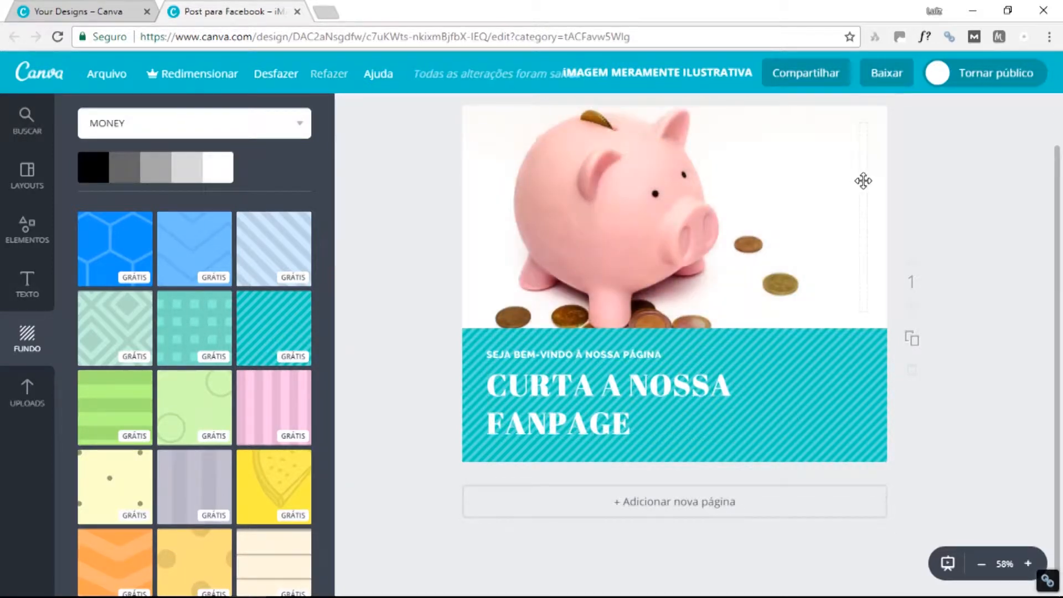
Turn the vertical IMAGEM MERAMENTE ILUSTRATIVA caption black.
{"action": "left_click", "coordinate": [863, 180]}
{"action": "left_click", "coordinate": [864, 181]}
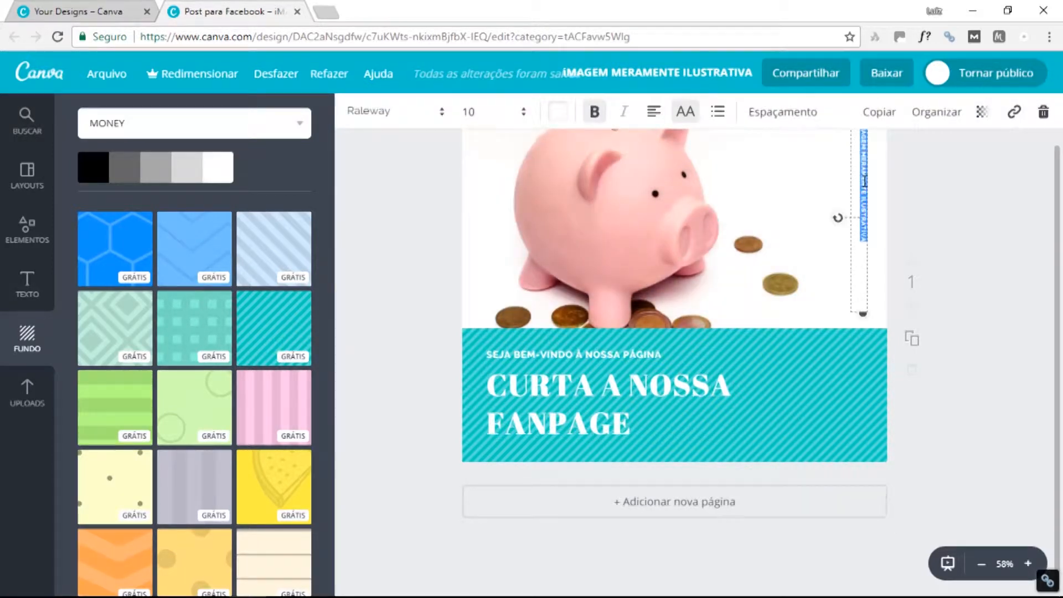
{"action": "left_click", "coordinate": [557, 111]}
{"action": "left_click", "coordinate": [578, 325]}
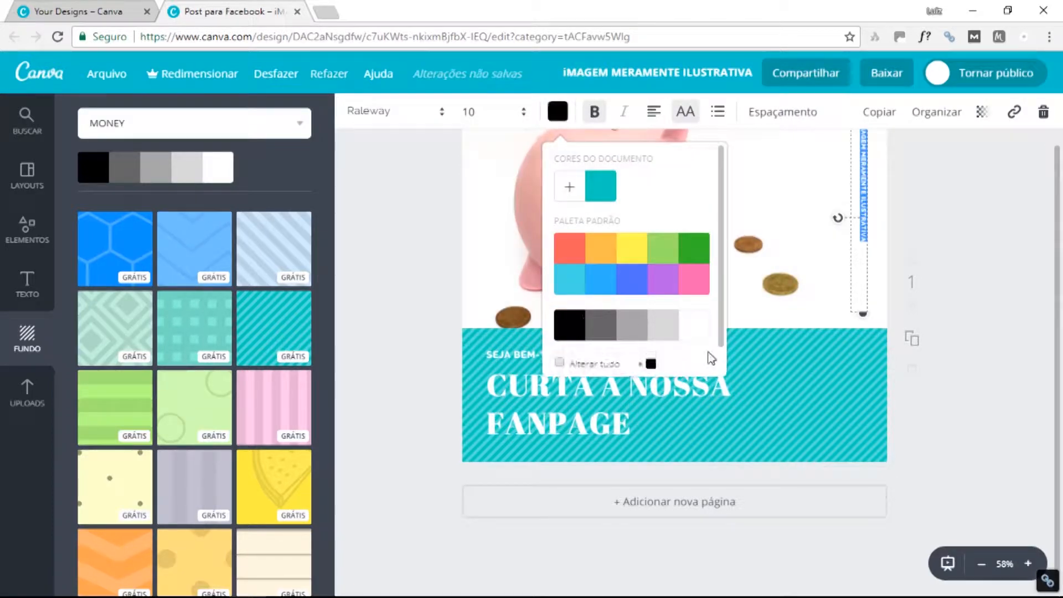
{"action": "left_click", "coordinate": [795, 400]}
{"action": "scroll", "coordinate": [792, 322], "scroll_direction": "up", "scroll_amount": 1}
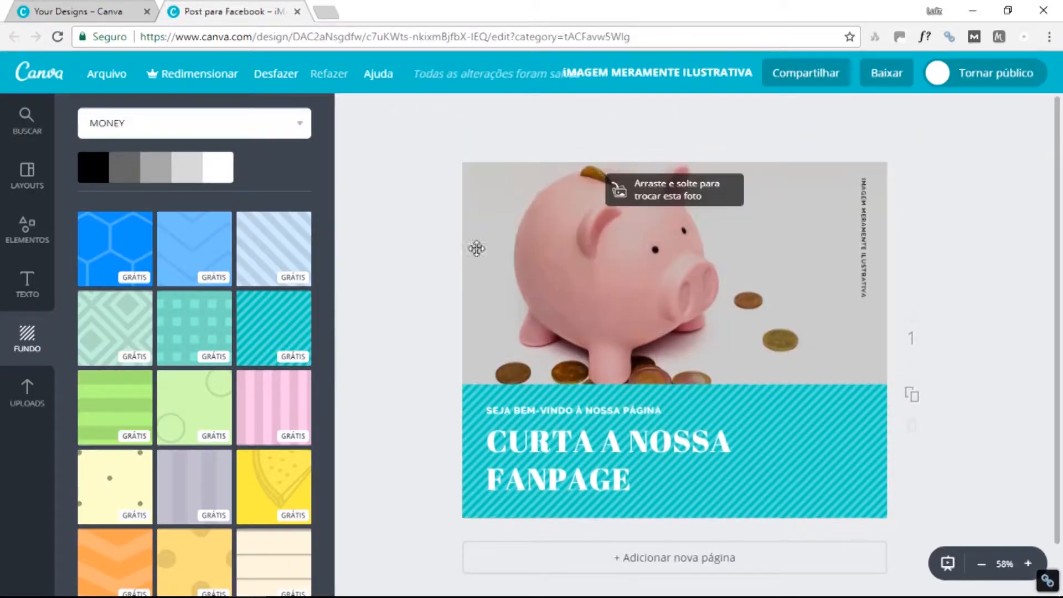
Preview Cali and Caprichoso, then apply the Drama filter at +50 to the piggy-bank photo.
{"action": "left_click", "coordinate": [485, 181]}
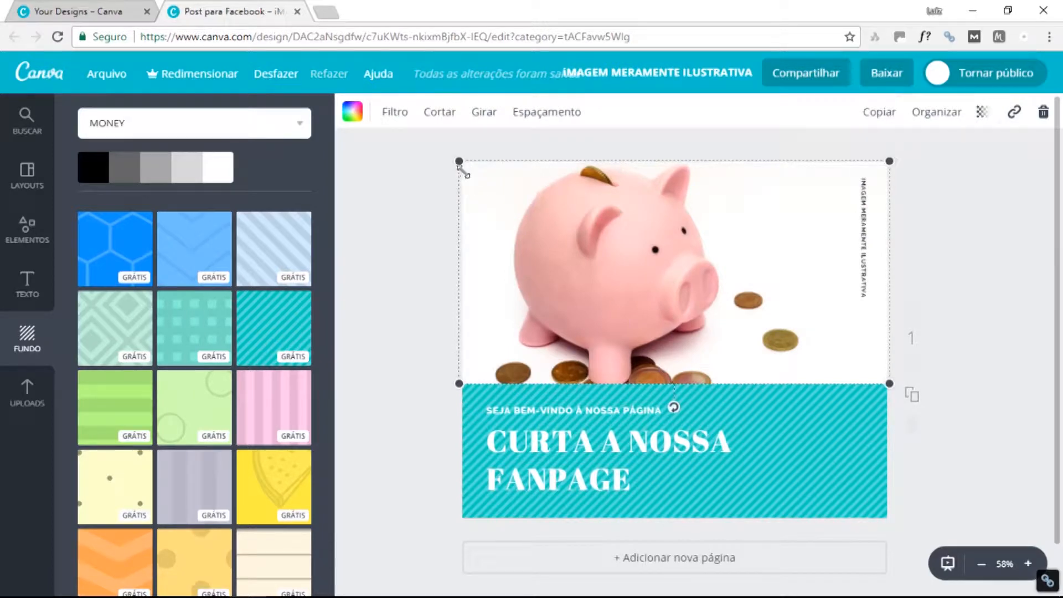
{"action": "left_click", "coordinate": [387, 116]}
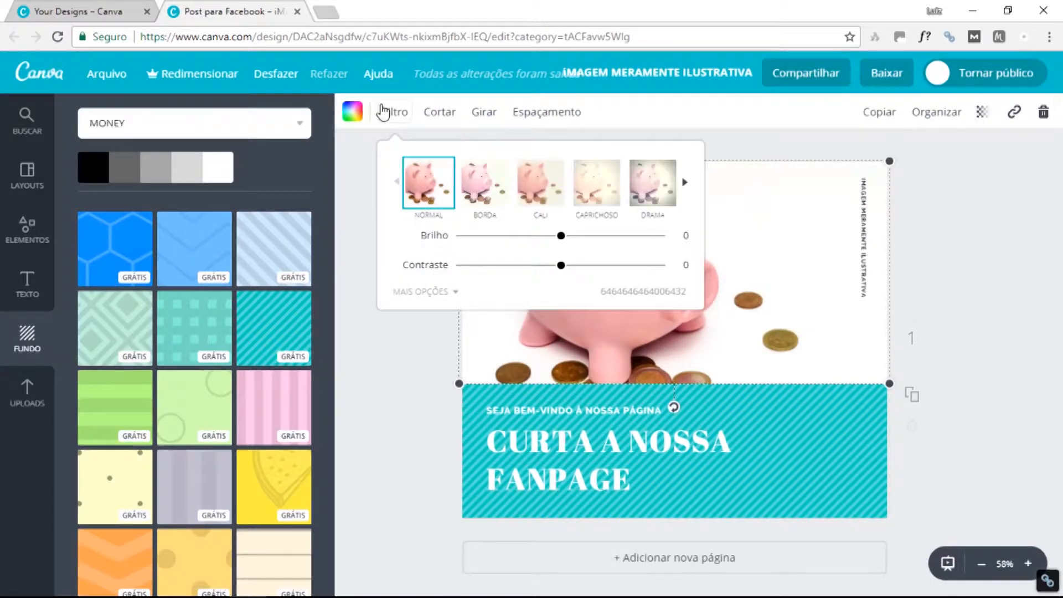
{"action": "left_click", "coordinate": [538, 190]}
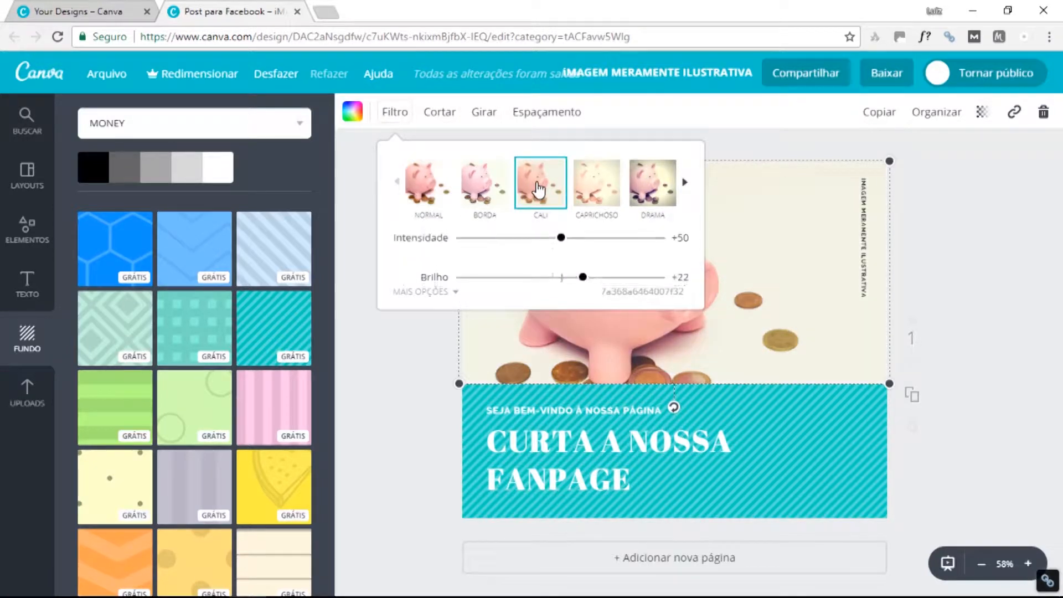
{"action": "left_click", "coordinate": [597, 184]}
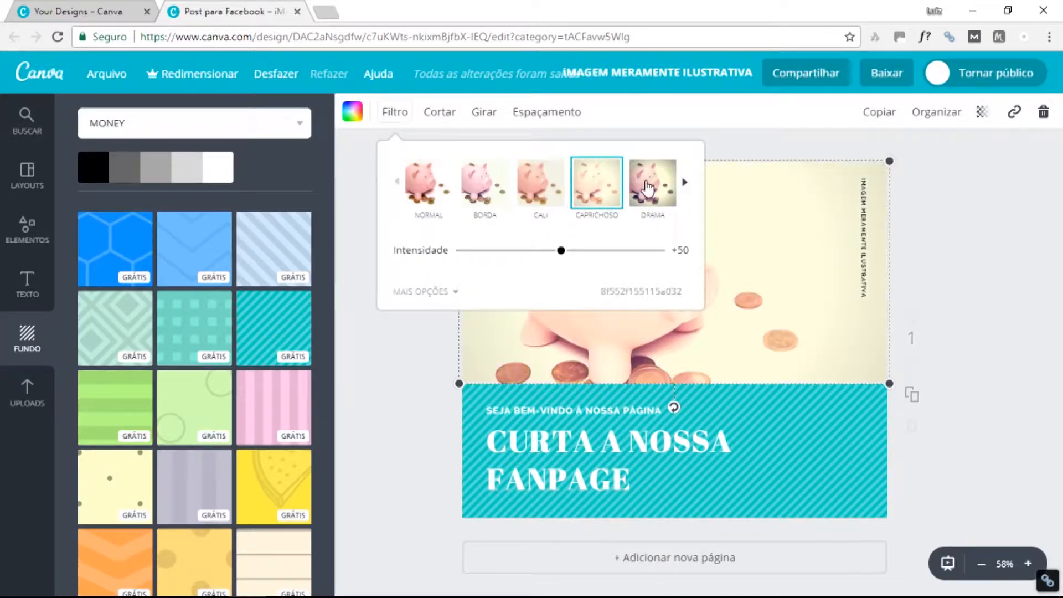
{"action": "left_click", "coordinate": [647, 188]}
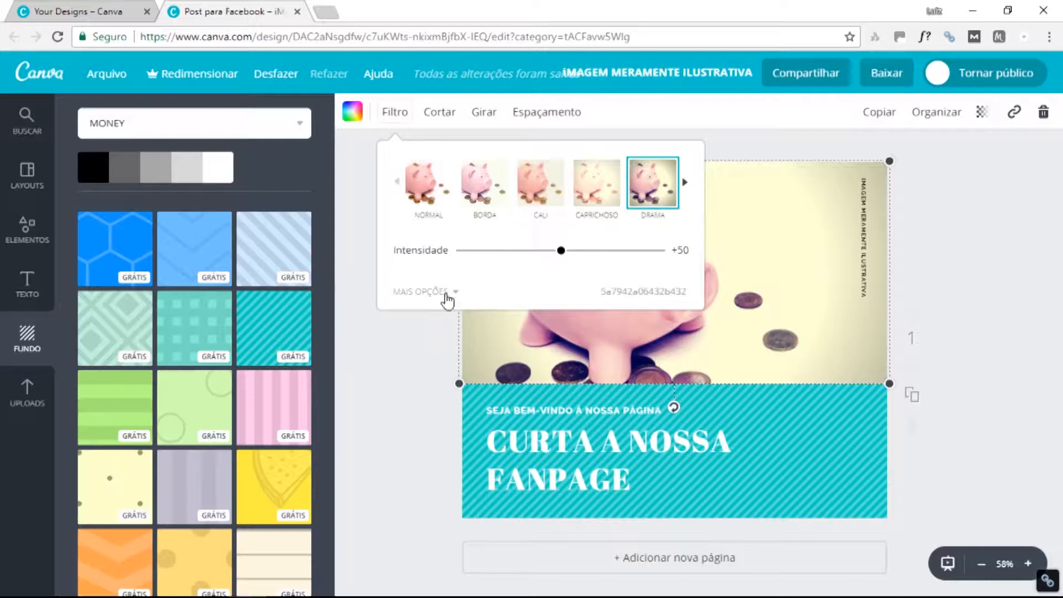
{"action": "left_click", "coordinate": [448, 300]}
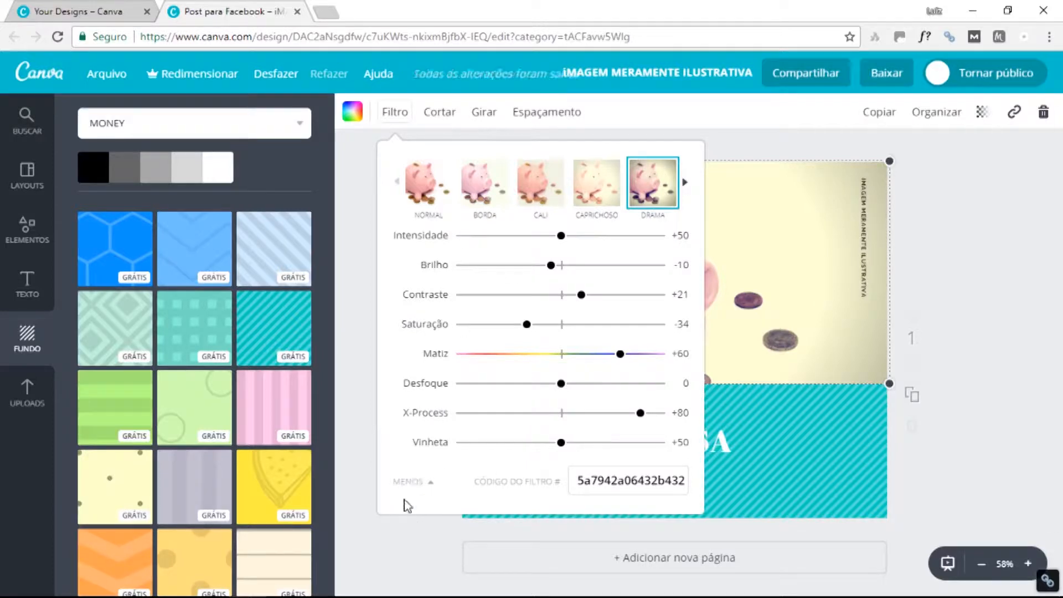
{"action": "left_click", "coordinate": [396, 116]}
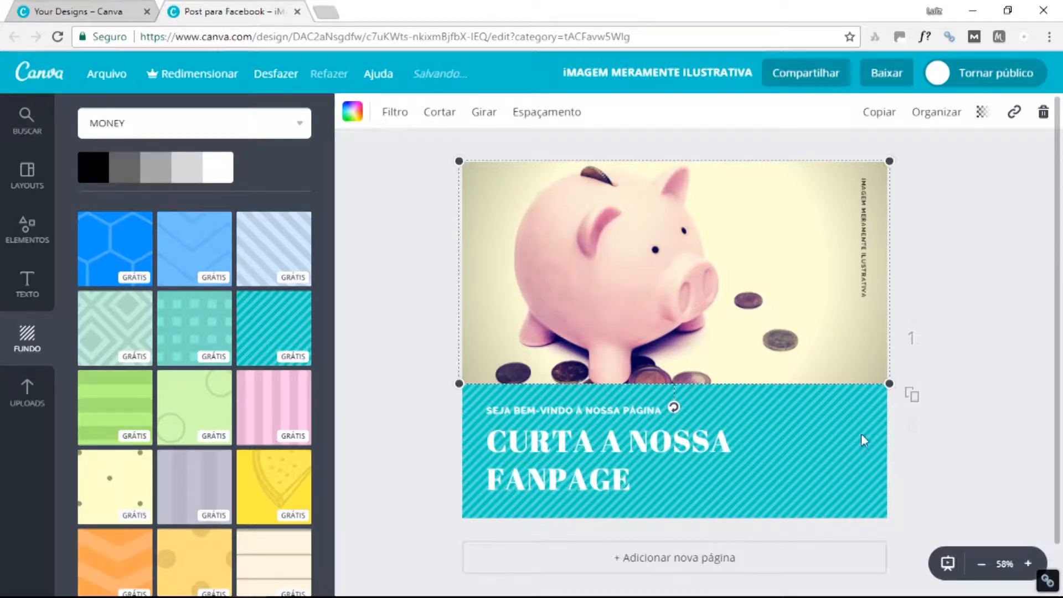
{"action": "scroll", "coordinate": [815, 421], "scroll_direction": "down", "scroll_amount": 1}
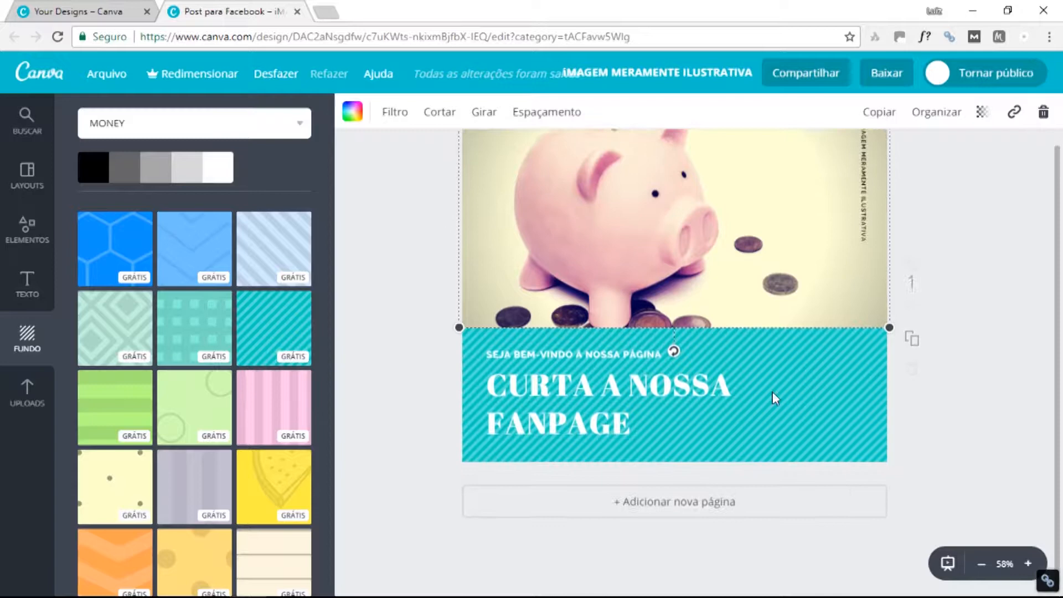
Recolour the striped band behind CURTA A NOSSA FANPAGE from teal to orange.
{"action": "left_click", "coordinate": [806, 373]}
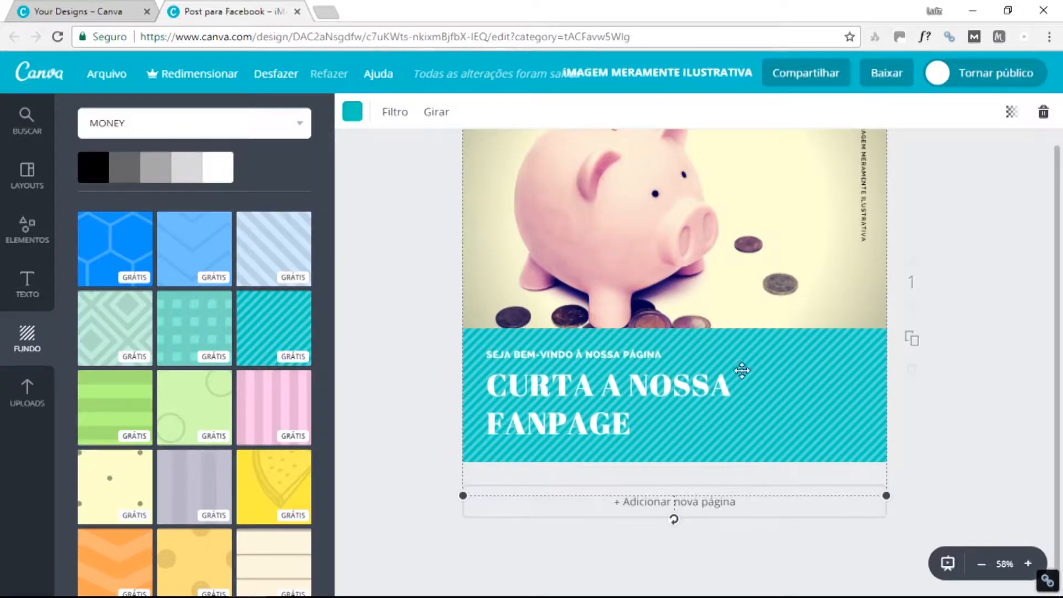
{"action": "left_click", "coordinate": [352, 111]}
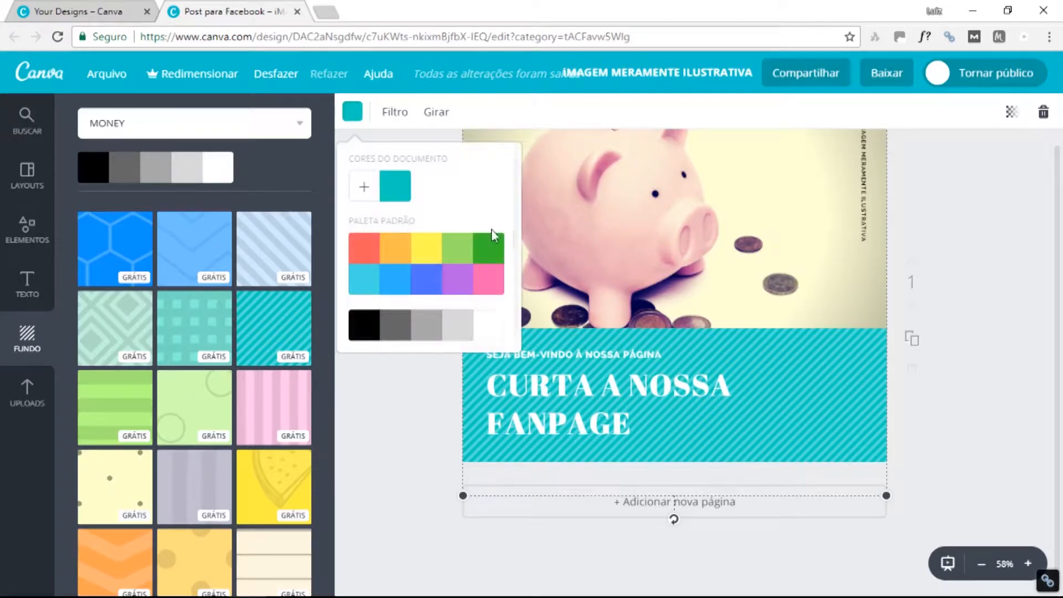
{"action": "left_click", "coordinate": [395, 252]}
{"action": "key", "text": "ctrl+z"}
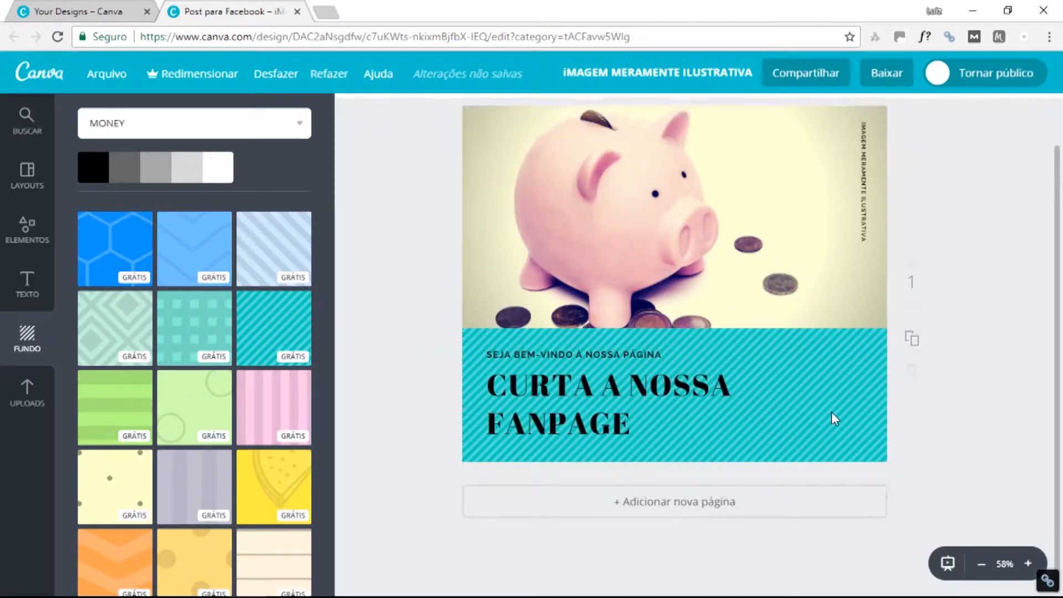
{"action": "mouse_move", "coordinate": [833, 420]}
{"action": "left_mouse_down"}
{"action": "mouse_move", "coordinate": [837, 453]}
{"action": "mouse_move", "coordinate": [833, 399]}
{"action": "left_mouse_up"}
{"action": "left_click", "coordinate": [352, 111]}
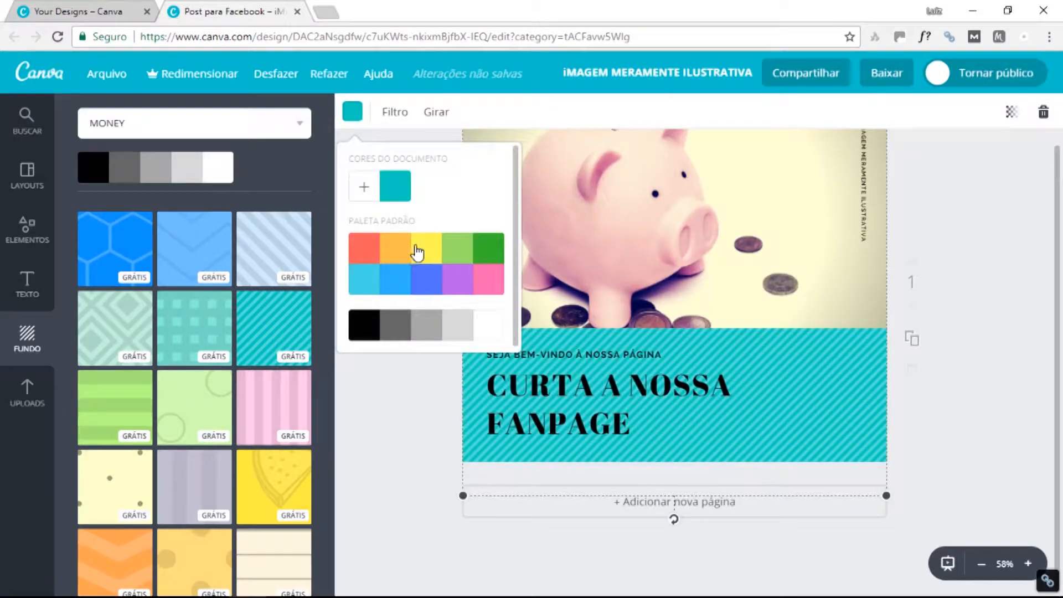
{"action": "left_click", "coordinate": [397, 250]}
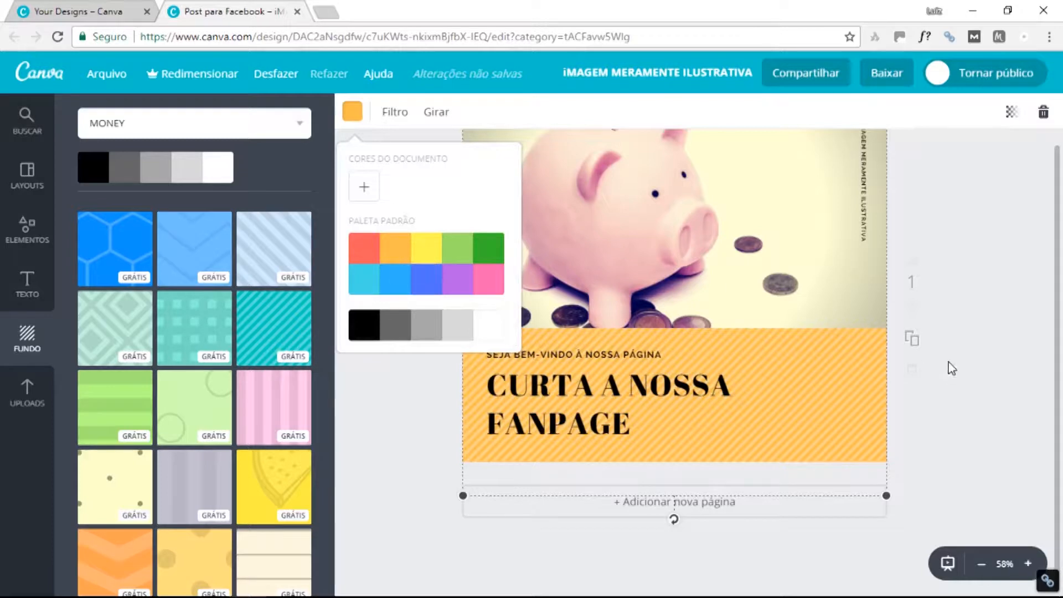
{"action": "left_click", "coordinate": [967, 419]}
{"action": "left_click", "coordinate": [574, 379]}
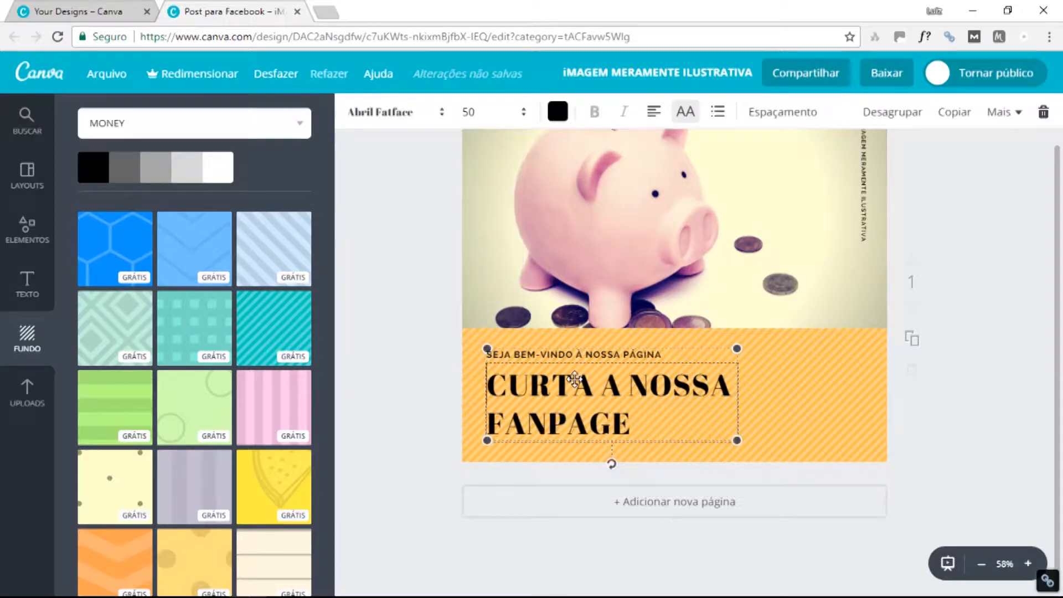
{"action": "left_click", "coordinate": [930, 388]}
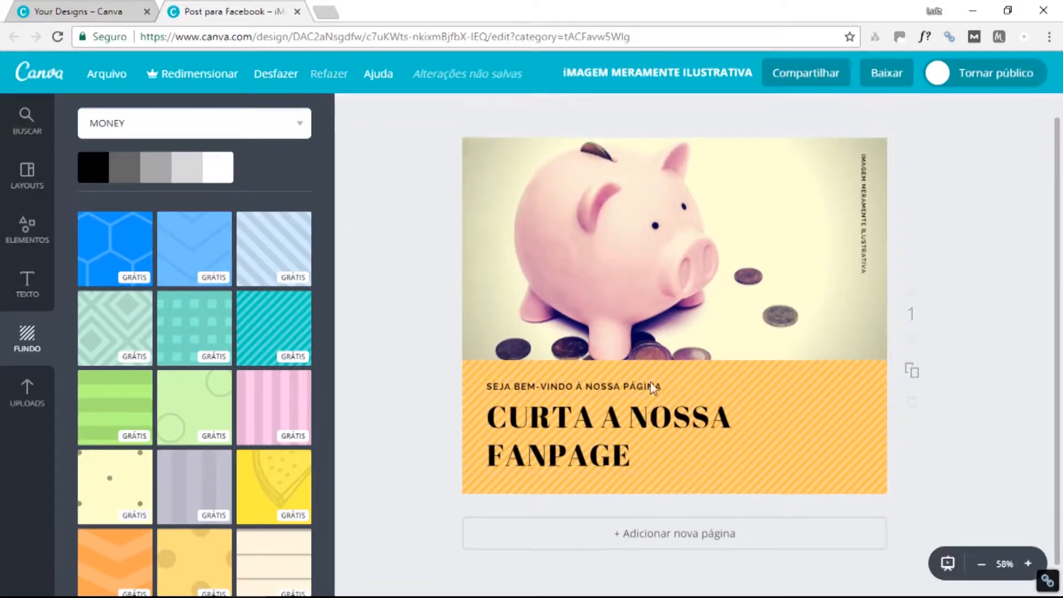
{"action": "scroll", "coordinate": [645, 385], "scroll_direction": "down", "scroll_amount": 1}
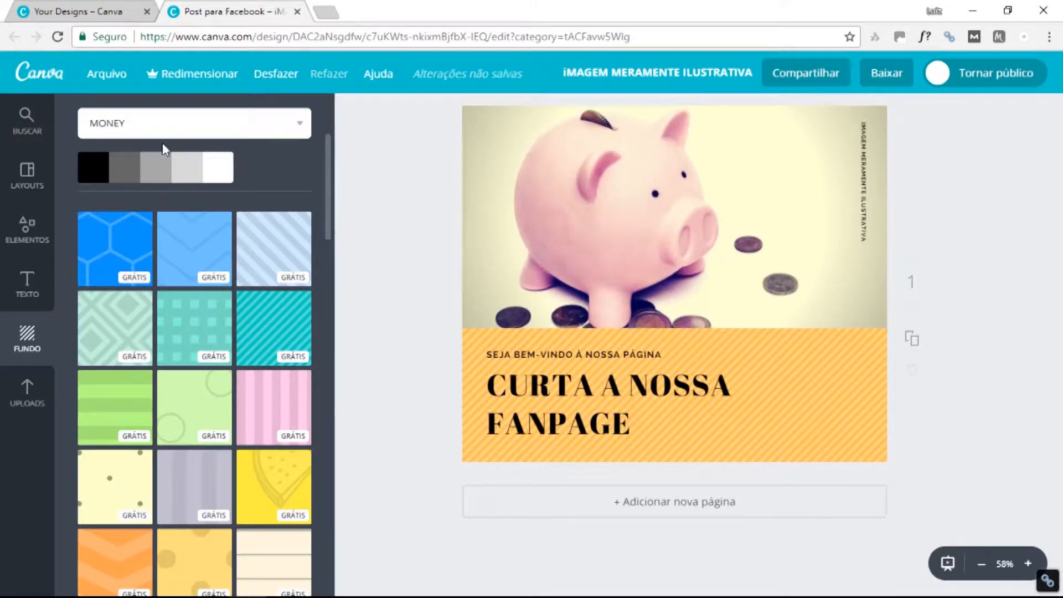
Open the Ícones category to browse free line icons like the dollar sign and shopping cart.
{"action": "left_click", "coordinate": [27, 119]}
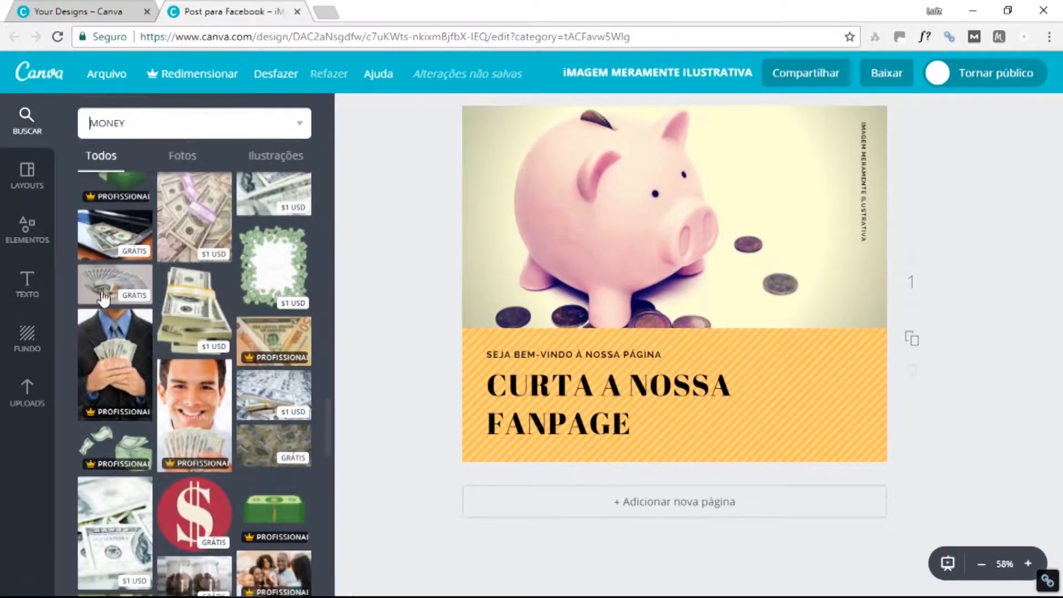
{"action": "left_click", "coordinate": [25, 229]}
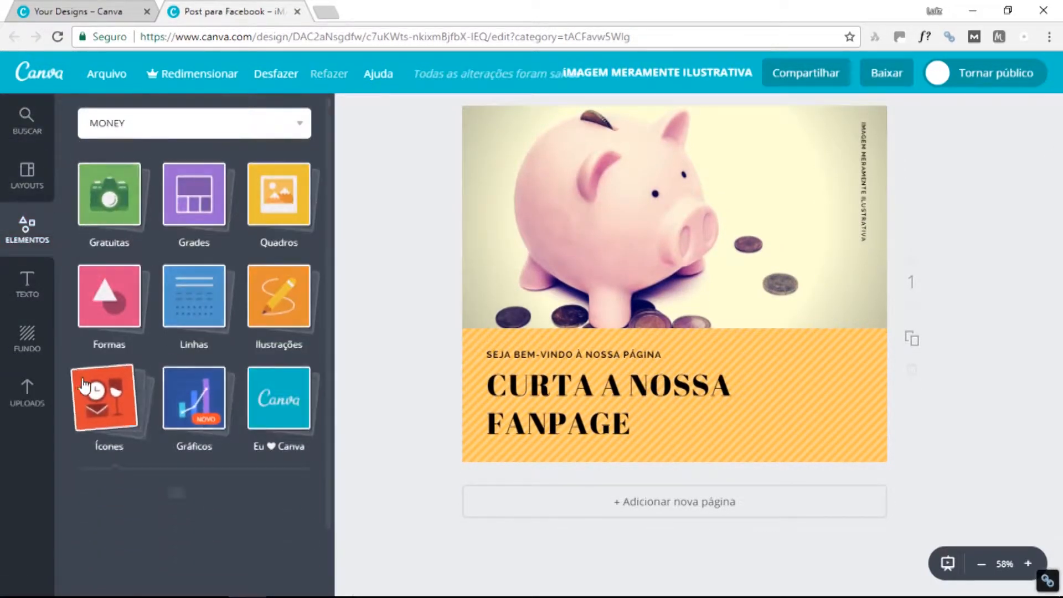
{"action": "left_click", "coordinate": [100, 393]}
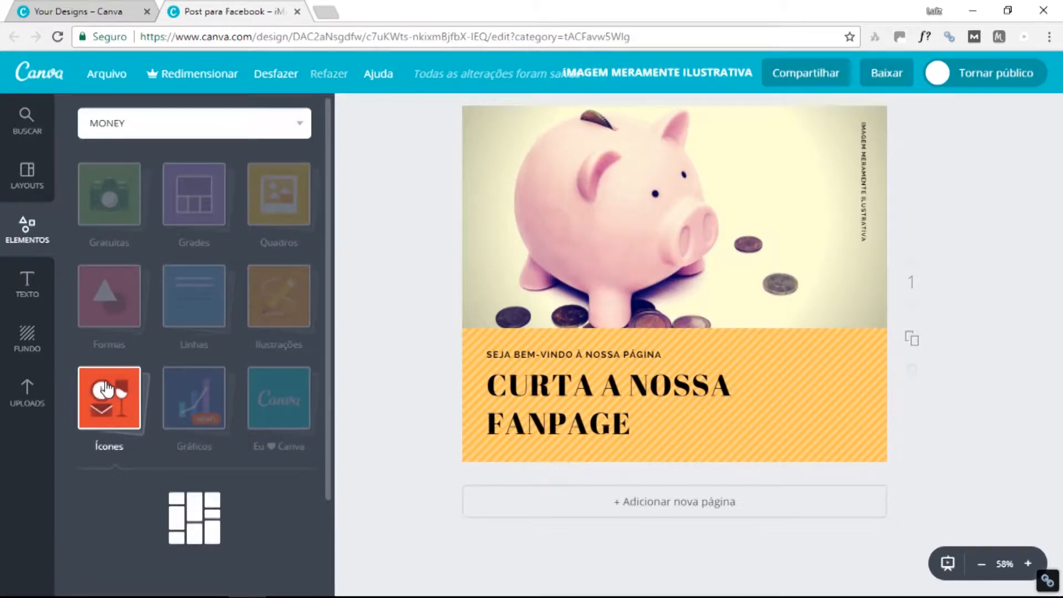
{"action": "scroll", "coordinate": [114, 389], "scroll_direction": "down", "scroll_amount": 4}
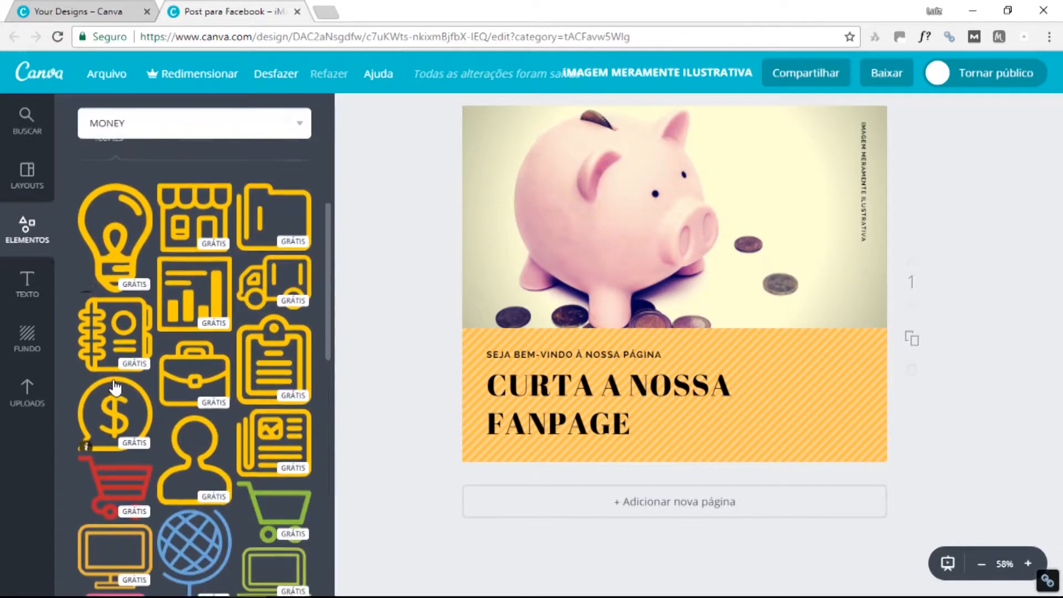
{"action": "scroll", "coordinate": [146, 178], "scroll_direction": "up", "scroll_amount": 4}
{"action": "scroll", "coordinate": [146, 178], "scroll_direction": "down", "scroll_amount": 5}
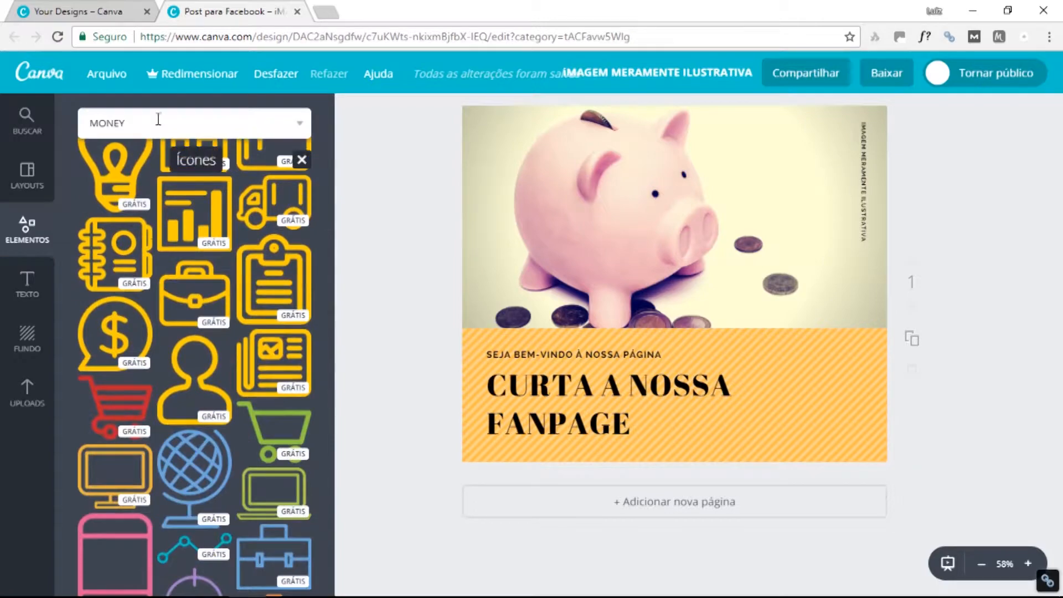
Return to the MONEY element results and scroll through the money graphics.
{"action": "left_click", "coordinate": [157, 119]}
{"action": "left_click_drag", "start_coordinate": [109, 120], "coordinate": [141, 121]}
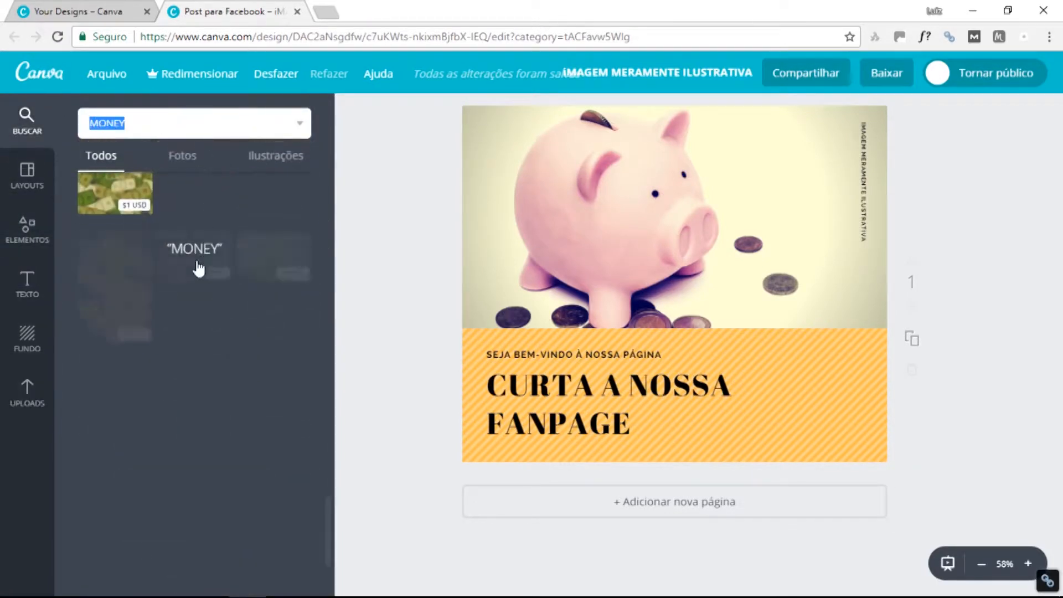
{"action": "scroll", "coordinate": [249, 361], "scroll_direction": "down", "scroll_amount": 5}
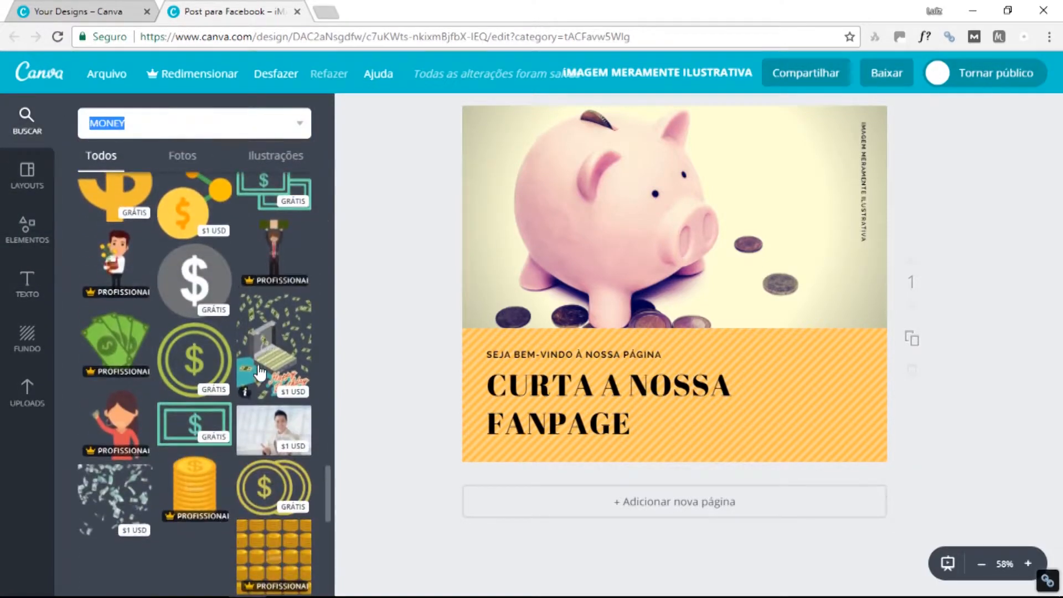
{"action": "scroll", "coordinate": [261, 373], "scroll_direction": "down", "scroll_amount": 4}
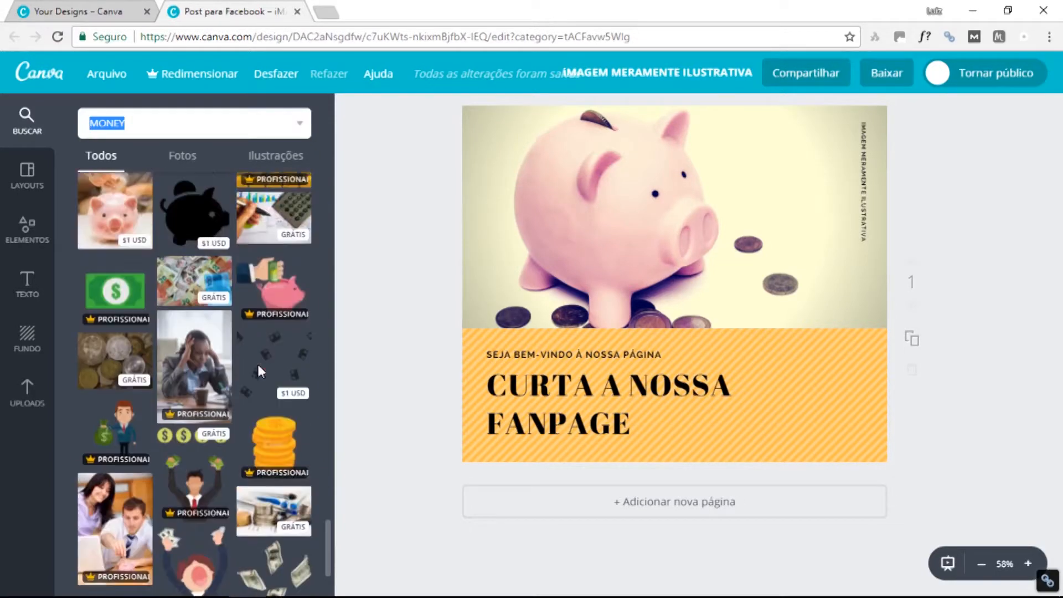
{"action": "scroll", "coordinate": [260, 373], "scroll_direction": "up", "scroll_amount": 5}
{"action": "scroll", "coordinate": [260, 372], "scroll_direction": "up", "scroll_amount": 4}
{"action": "scroll", "coordinate": [260, 372], "scroll_direction": "down", "scroll_amount": 10}
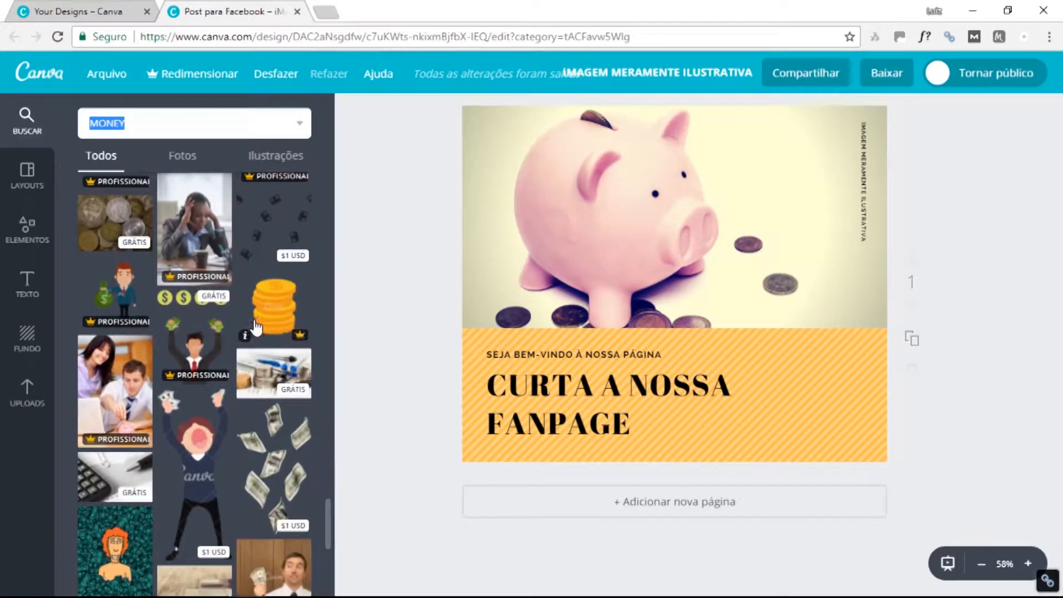
{"action": "scroll", "coordinate": [244, 332], "scroll_direction": "up", "scroll_amount": 8}
{"action": "scroll", "coordinate": [195, 332], "scroll_direction": "up", "scroll_amount": 3}
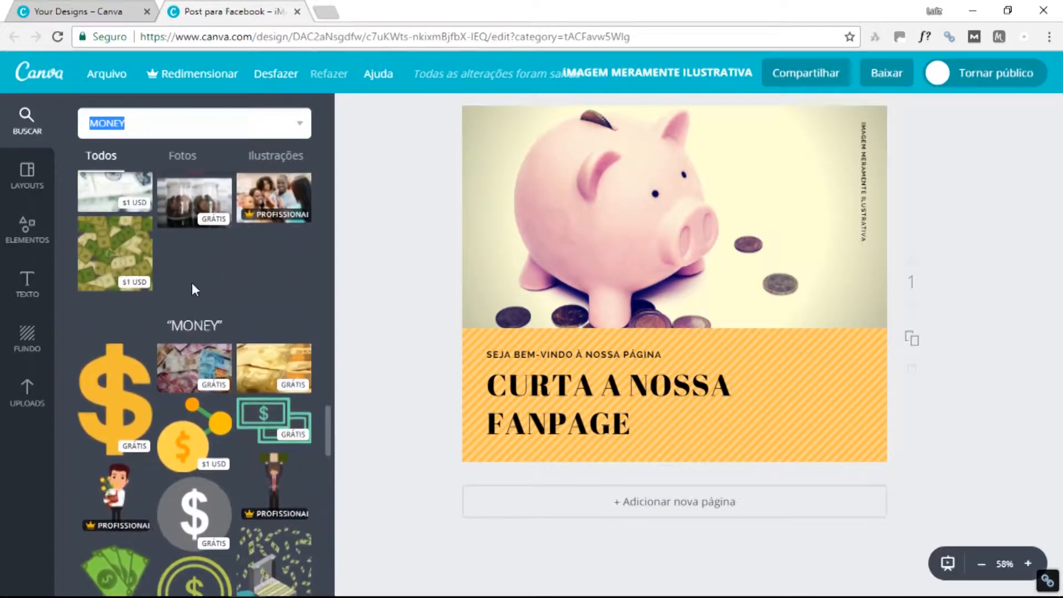
{"action": "scroll", "coordinate": [178, 279], "scroll_direction": "down", "scroll_amount": 4}
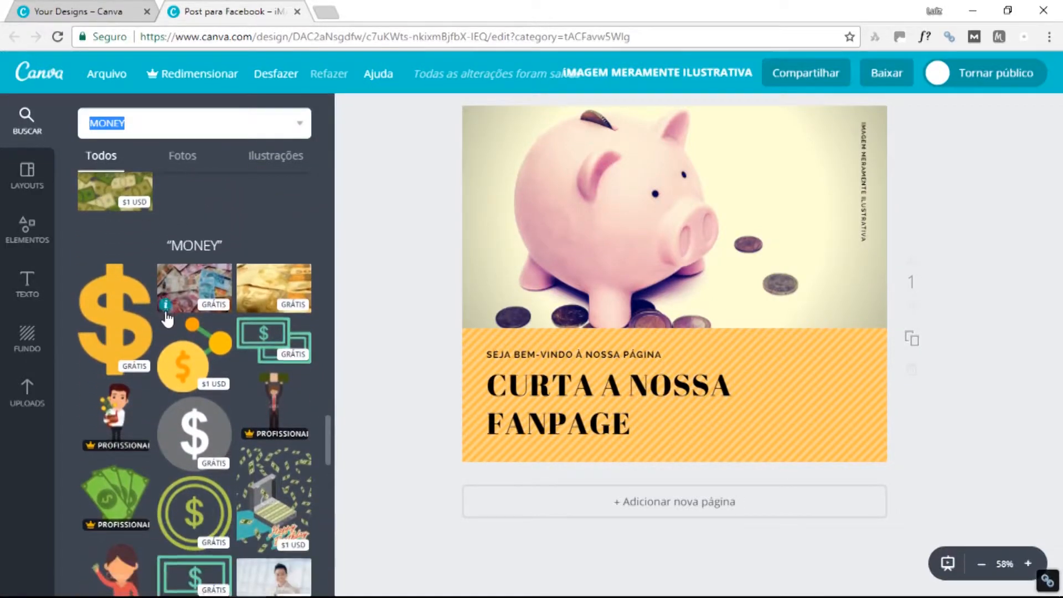
{"action": "scroll", "coordinate": [165, 318], "scroll_direction": "down", "scroll_amount": 7}
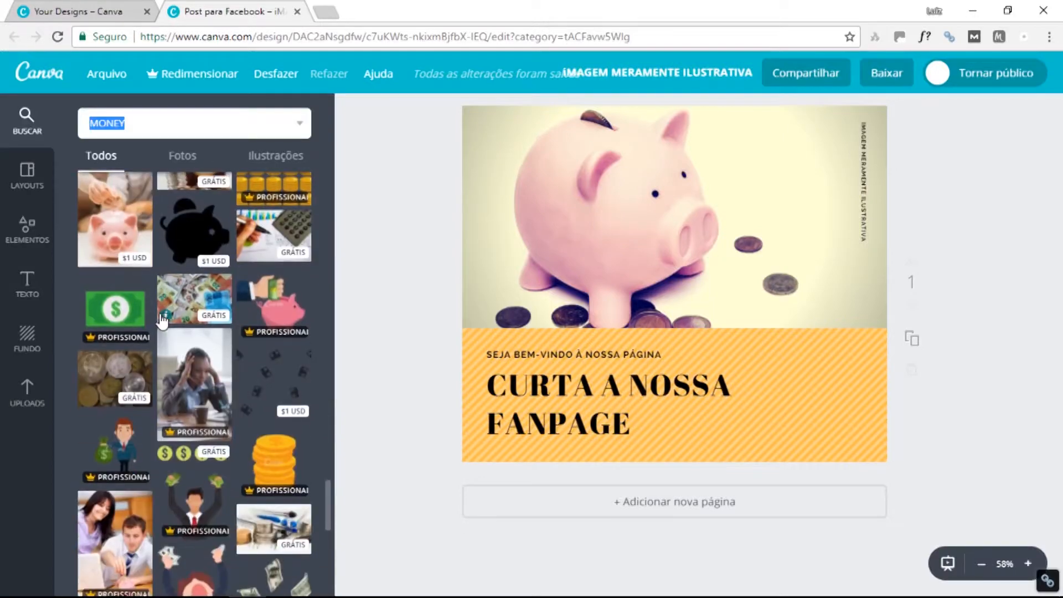
{"action": "scroll", "coordinate": [159, 319], "scroll_direction": "down", "scroll_amount": 6}
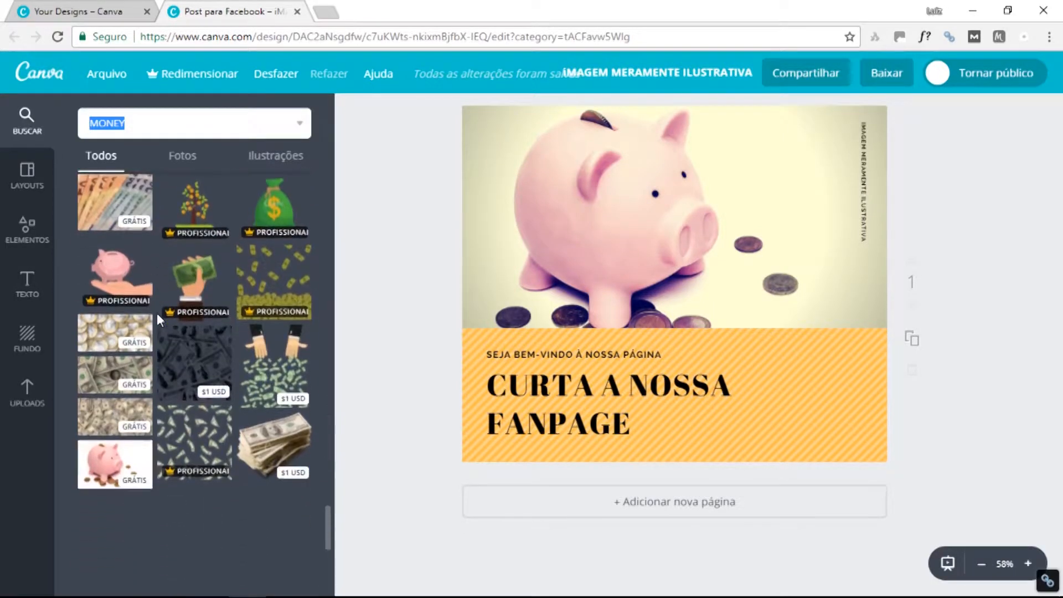
{"action": "scroll", "coordinate": [157, 314], "scroll_direction": "up", "scroll_amount": 10}
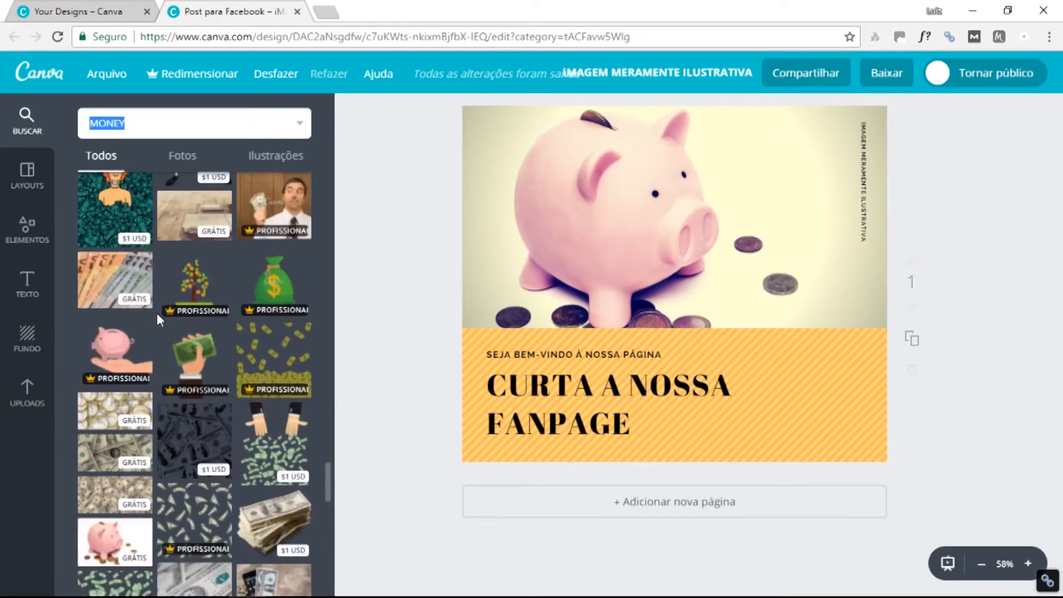
{"action": "scroll", "coordinate": [157, 312], "scroll_direction": "up", "scroll_amount": 8}
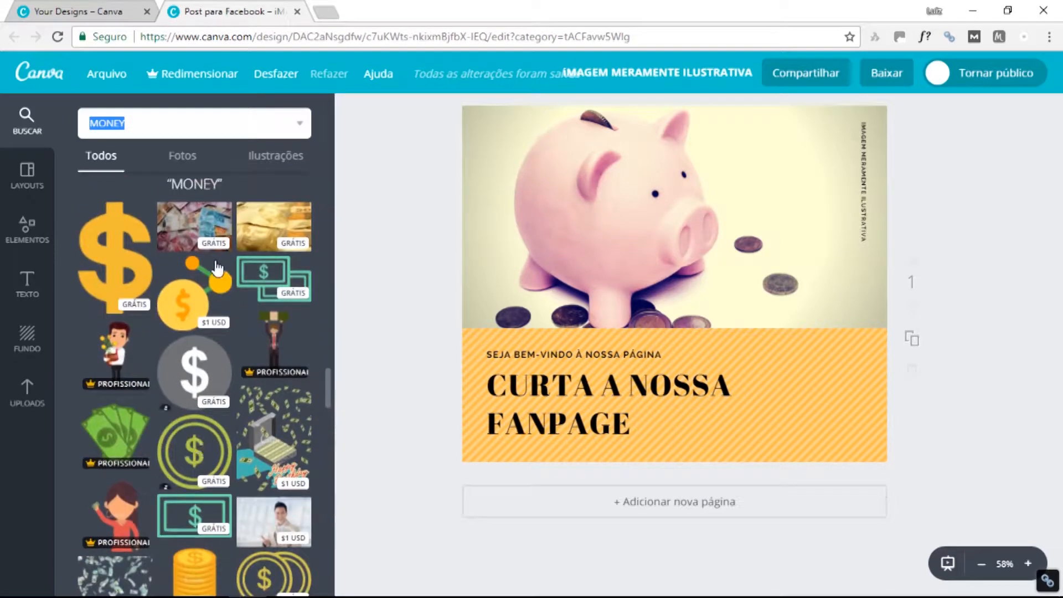
Try the coin-with-nodes graphic on the post, then delete it.
{"action": "left_click_drag", "start_coordinate": [187, 303], "coordinate": [681, 288]}
{"action": "left_click_drag", "start_coordinate": [764, 296], "coordinate": [699, 363]}
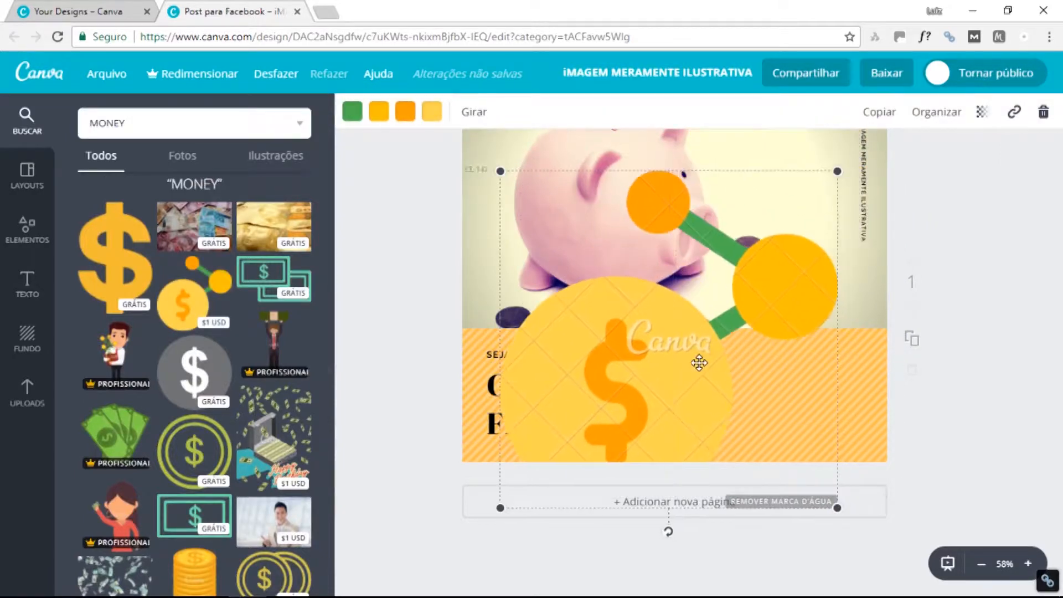
{"action": "key", "text": "Delete"}
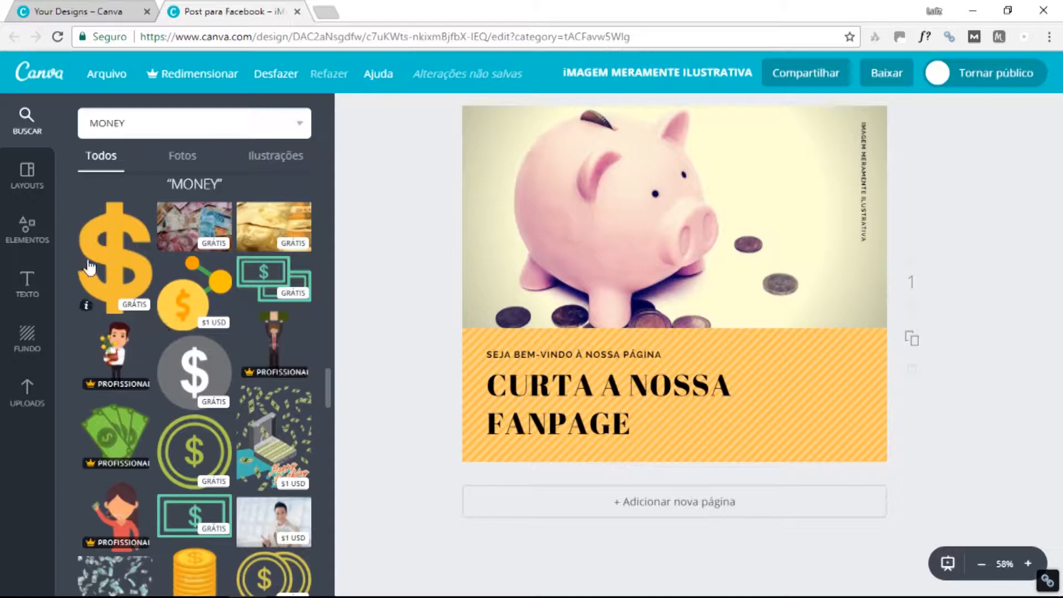
{"action": "scroll", "coordinate": [185, 392], "scroll_direction": "down", "scroll_amount": 2}
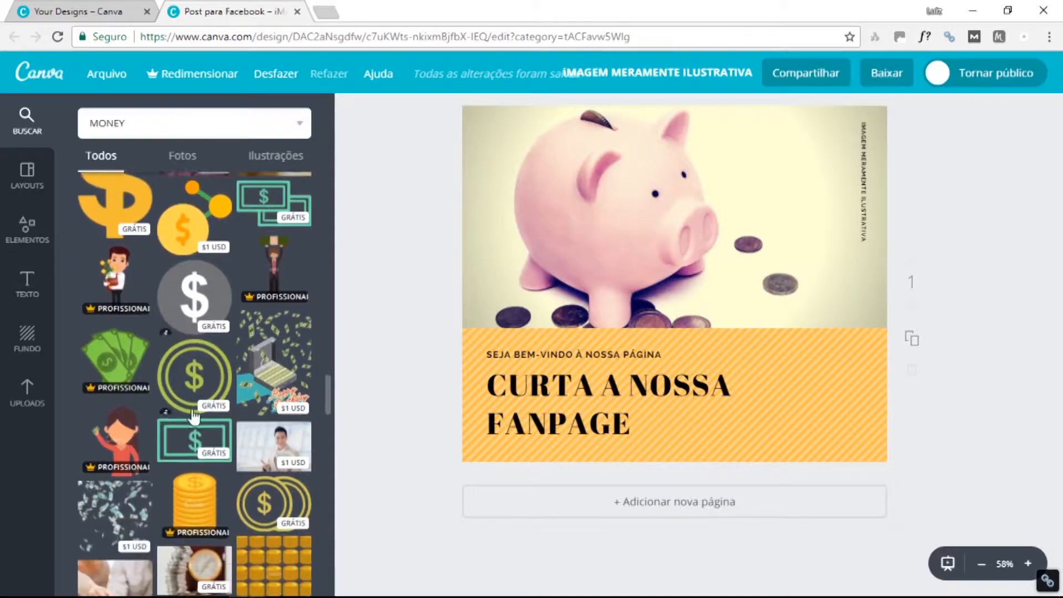
Add the circled-dollar graphic and size it on the photo's top-right area.
{"action": "left_click_drag", "start_coordinate": [193, 374], "coordinate": [722, 320]}
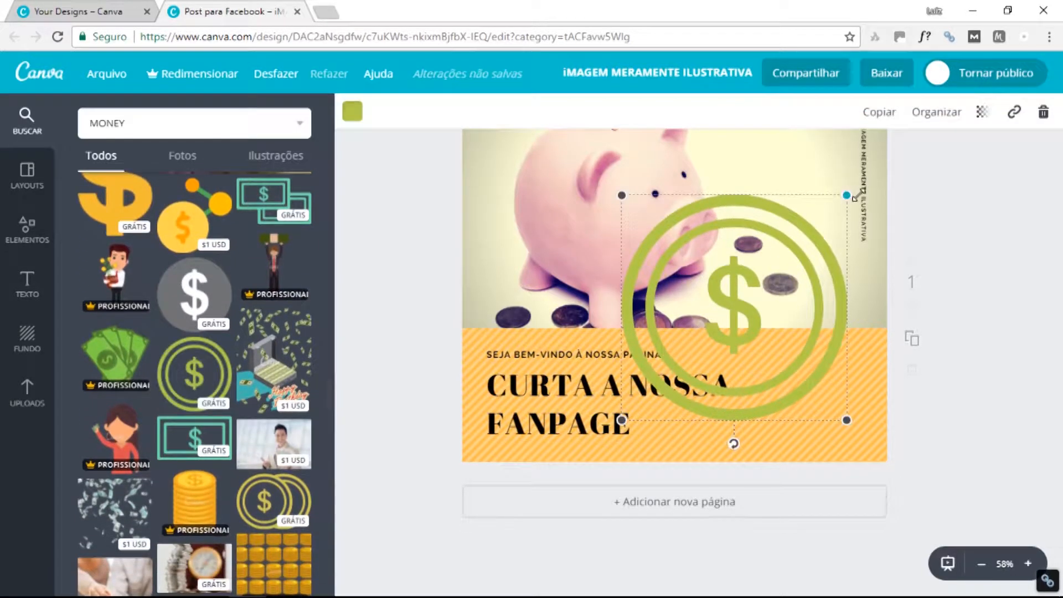
{"action": "left_click_drag", "start_coordinate": [833, 210], "coordinate": [720, 360]}
{"action": "left_click_drag", "start_coordinate": [678, 412], "coordinate": [847, 154]}
{"action": "scroll", "coordinate": [781, 217], "scroll_direction": "up", "scroll_amount": 1}
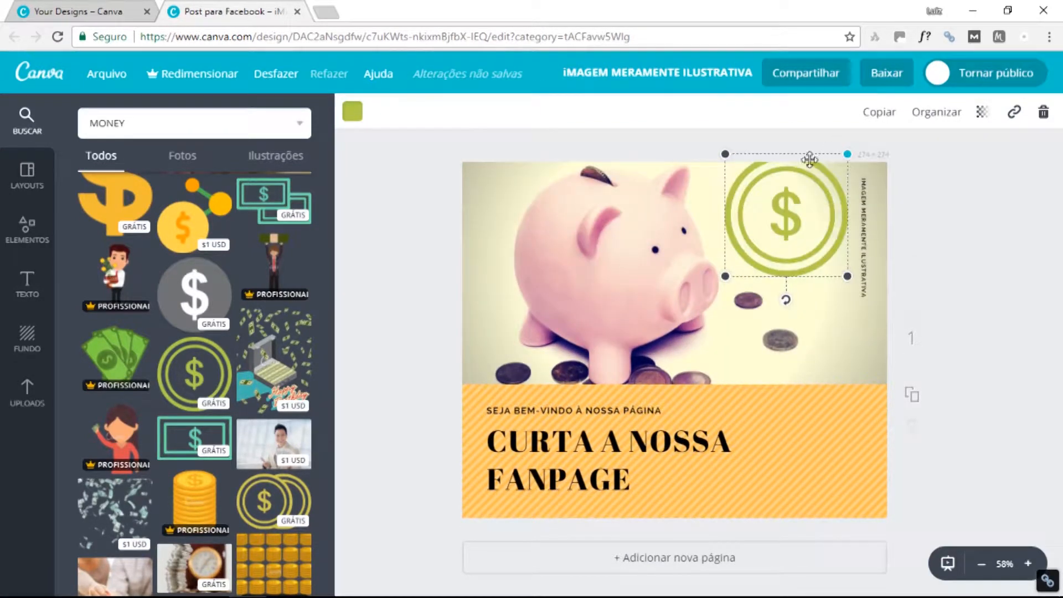
{"action": "left_click_drag", "start_coordinate": [725, 275], "coordinate": [675, 326]}
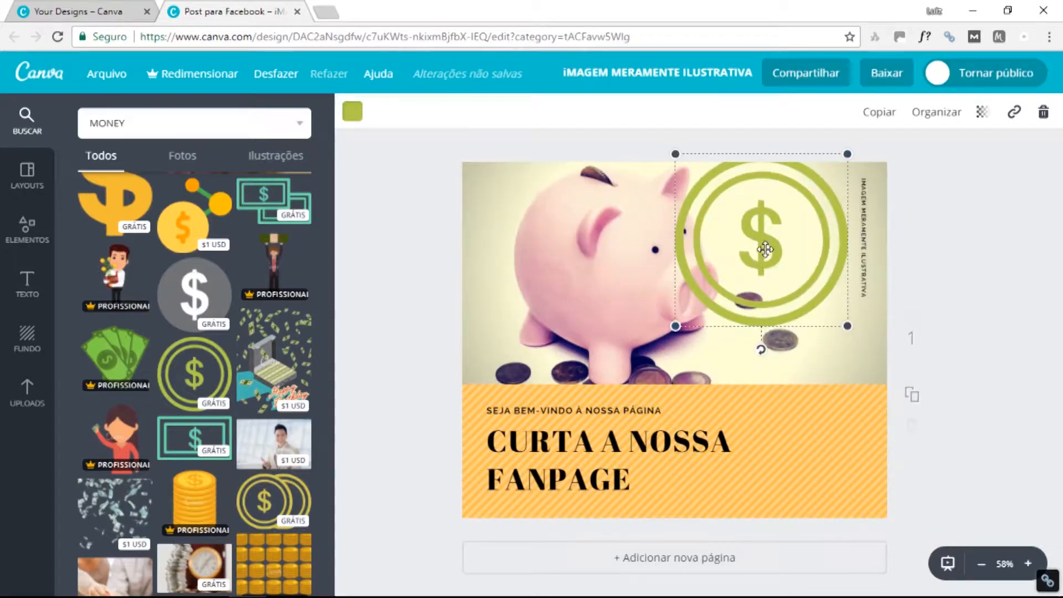
{"action": "left_click_drag", "start_coordinate": [765, 250], "coordinate": [793, 236]}
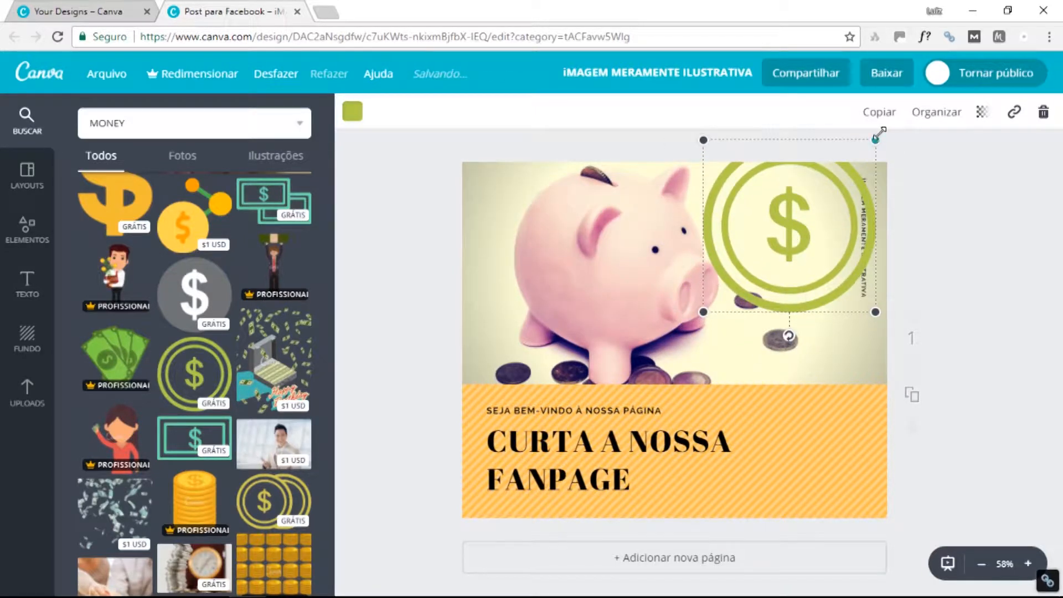
{"action": "left_click_drag", "start_coordinate": [879, 133], "coordinate": [822, 160]}
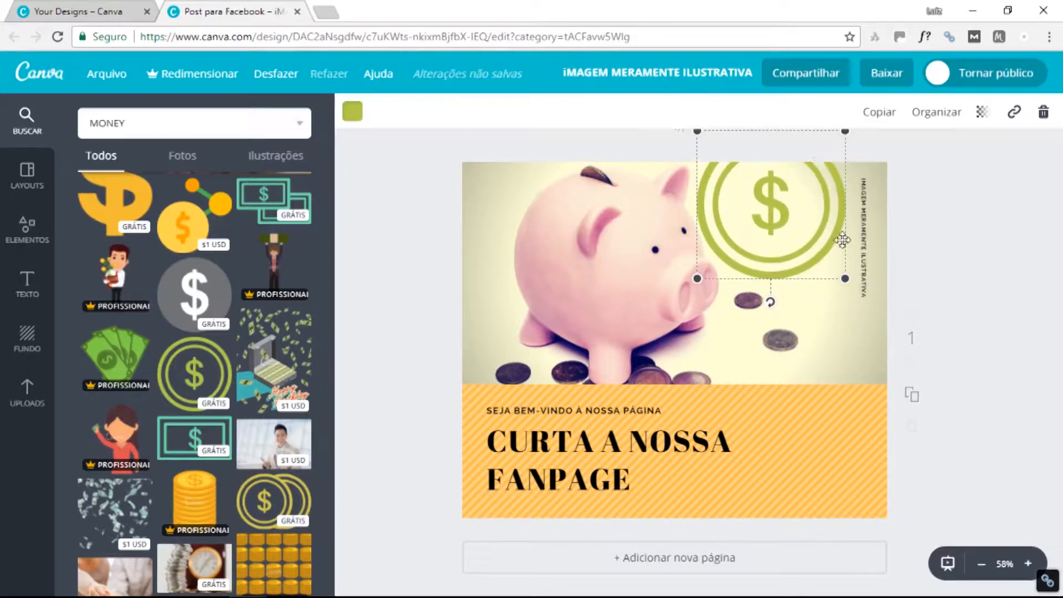
{"action": "left_click_drag", "start_coordinate": [845, 280], "coordinate": [912, 345]}
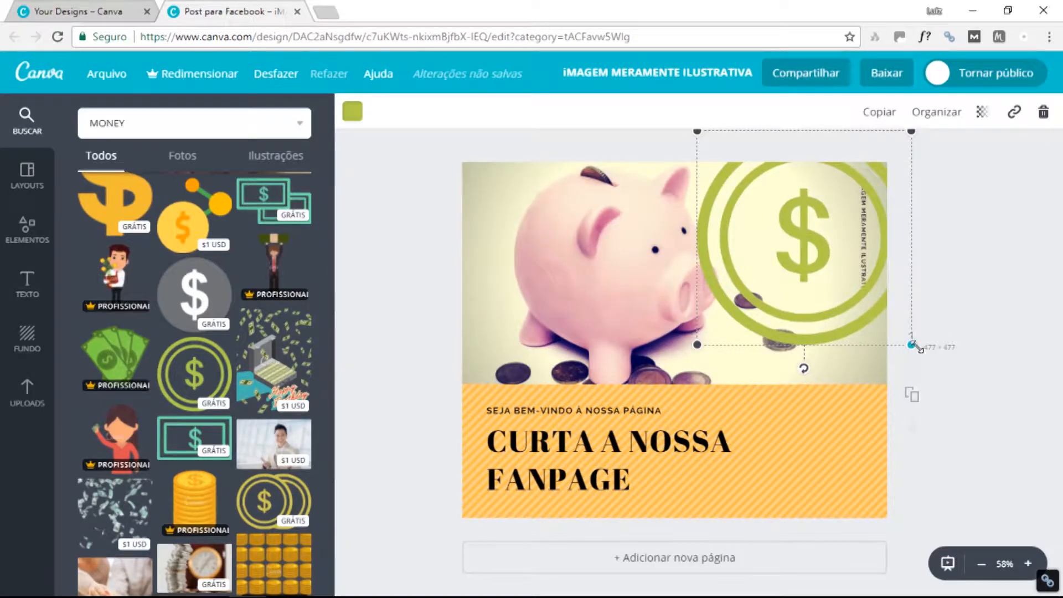
Recolour the circled-dollar graphic orange, trying yellow first.
{"action": "left_click", "coordinate": [352, 113]}
{"action": "left_click", "coordinate": [352, 114]}
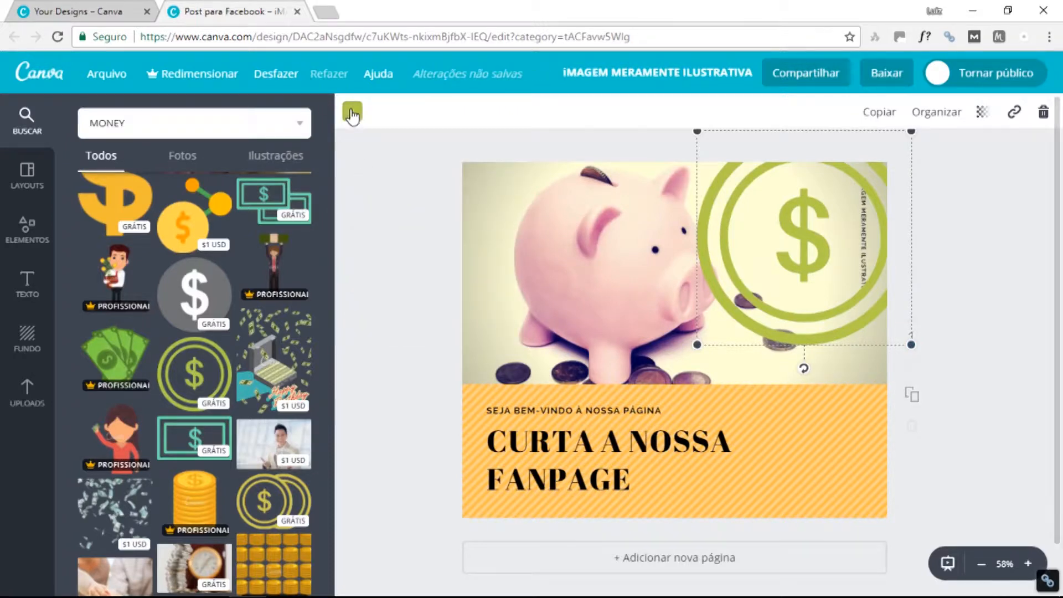
{"action": "left_click", "coordinate": [352, 114]}
{"action": "left_click", "coordinate": [424, 254]}
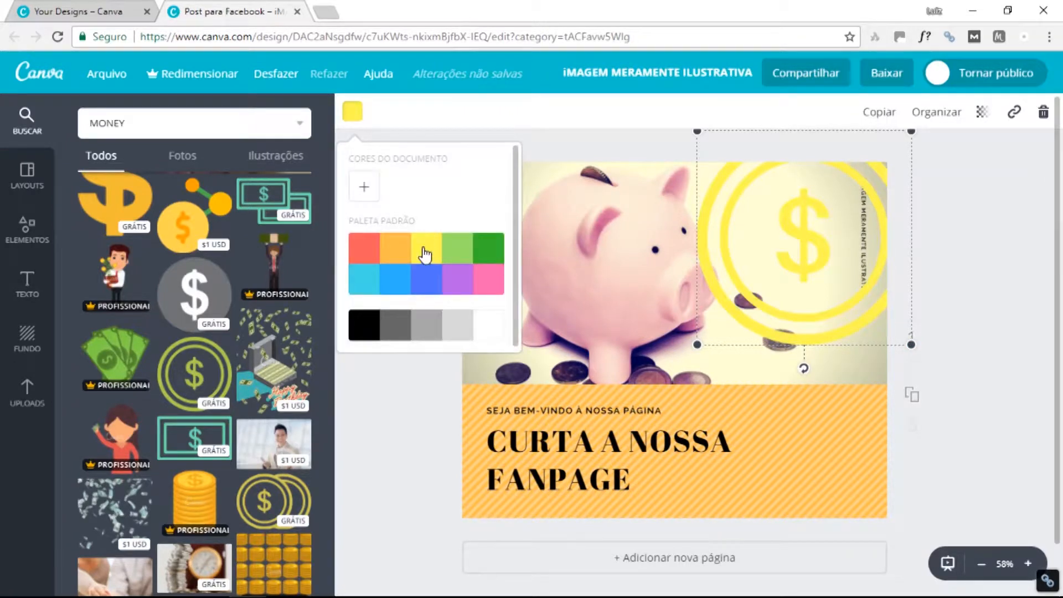
{"action": "left_click", "coordinate": [408, 251]}
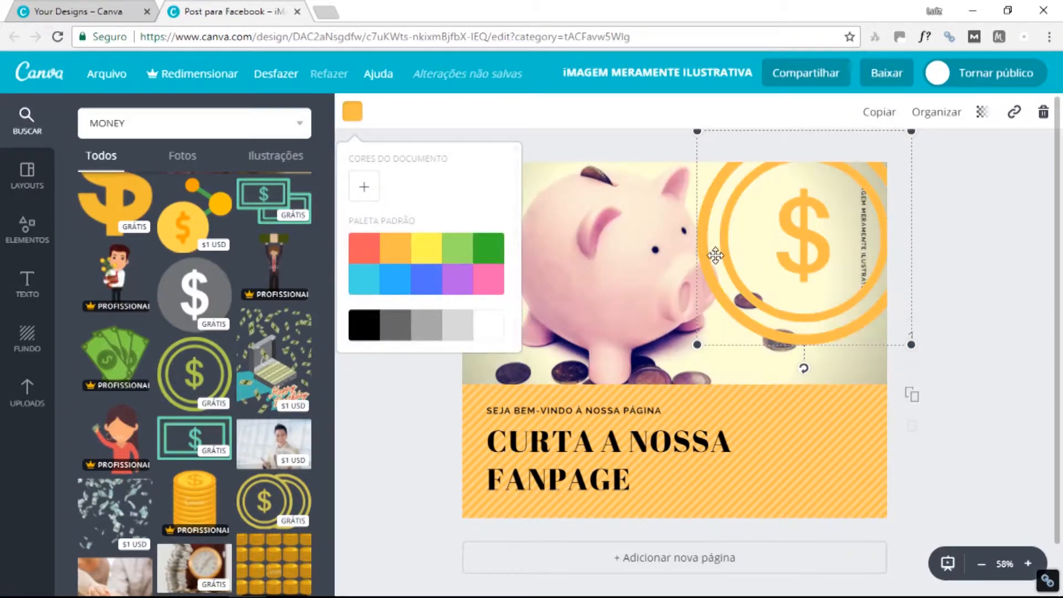
Shrink the dollar graphic slightly and settle it in the photo's top-right corner.
{"action": "left_click_drag", "start_coordinate": [699, 341], "coordinate": [729, 315]}
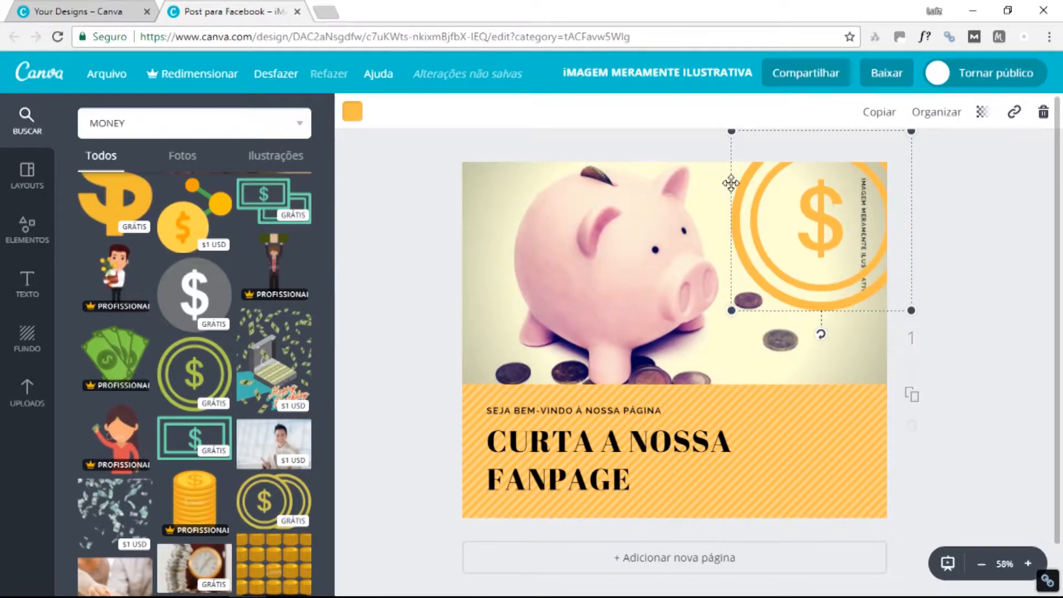
{"action": "left_click_drag", "start_coordinate": [731, 182], "coordinate": [724, 180]}
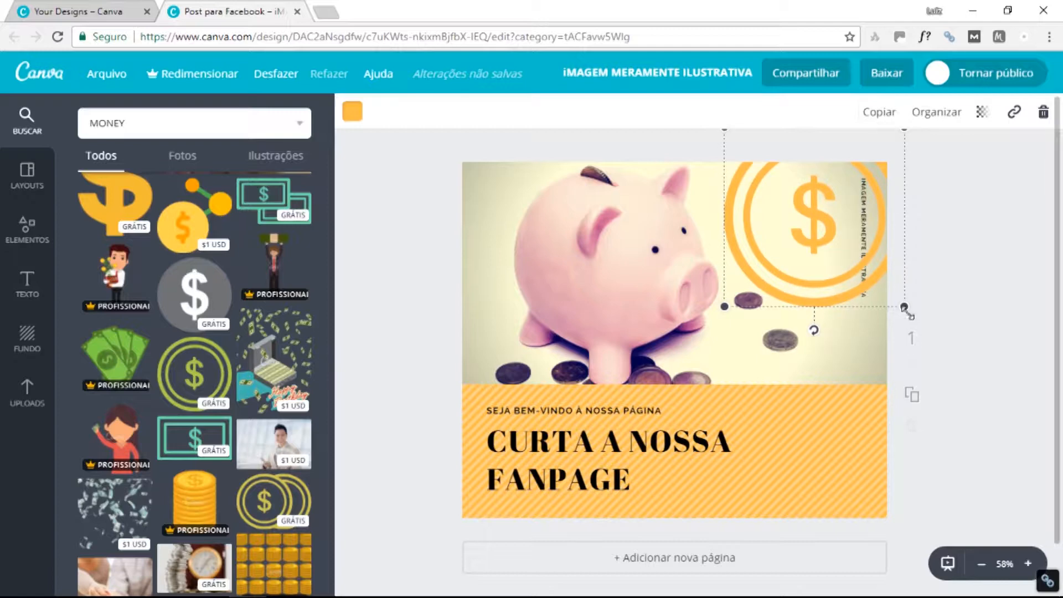
{"action": "left_click_drag", "start_coordinate": [904, 308], "coordinate": [923, 326]}
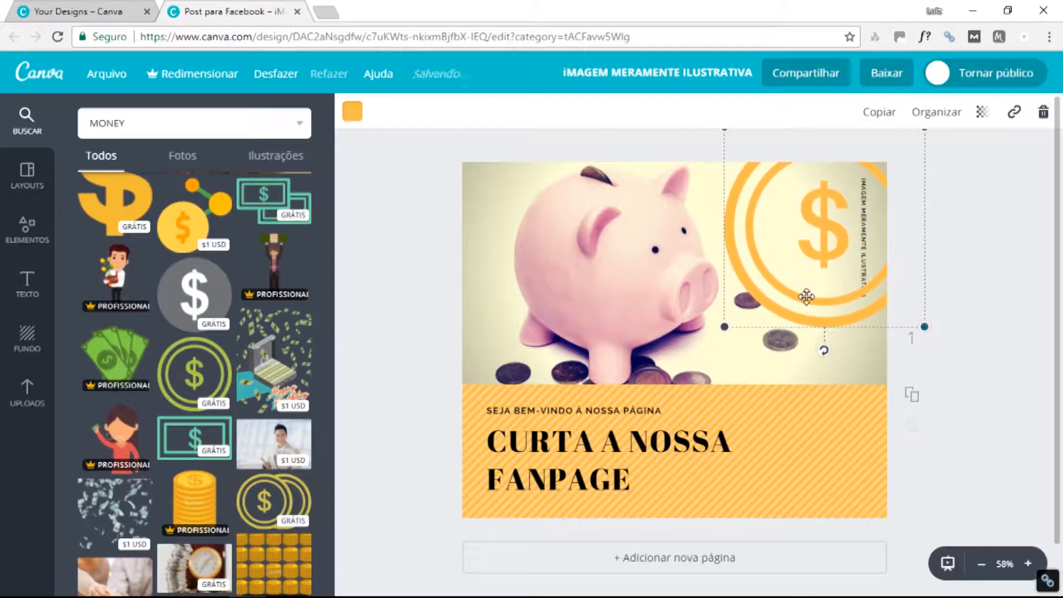
{"action": "mouse_move", "coordinate": [806, 297]}
{"action": "left_mouse_down"}
{"action": "mouse_move", "coordinate": [806, 280]}
{"action": "mouse_move", "coordinate": [792, 294]}
{"action": "left_mouse_up"}
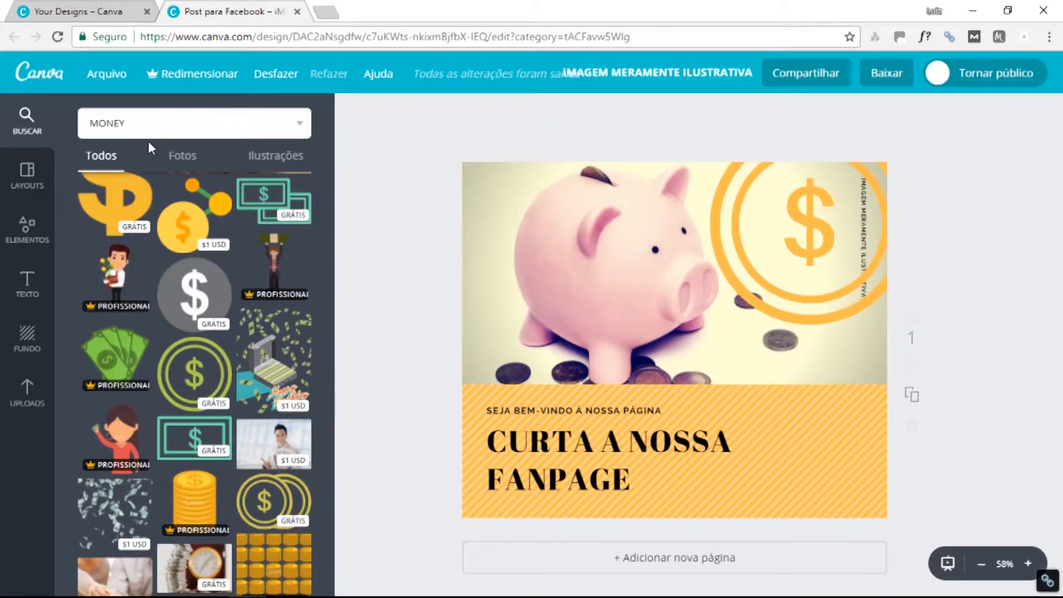
Search the elements for 'LIKE'.
{"action": "left_click", "coordinate": [182, 123]}
{"action": "left_click", "coordinate": [16, 111]}
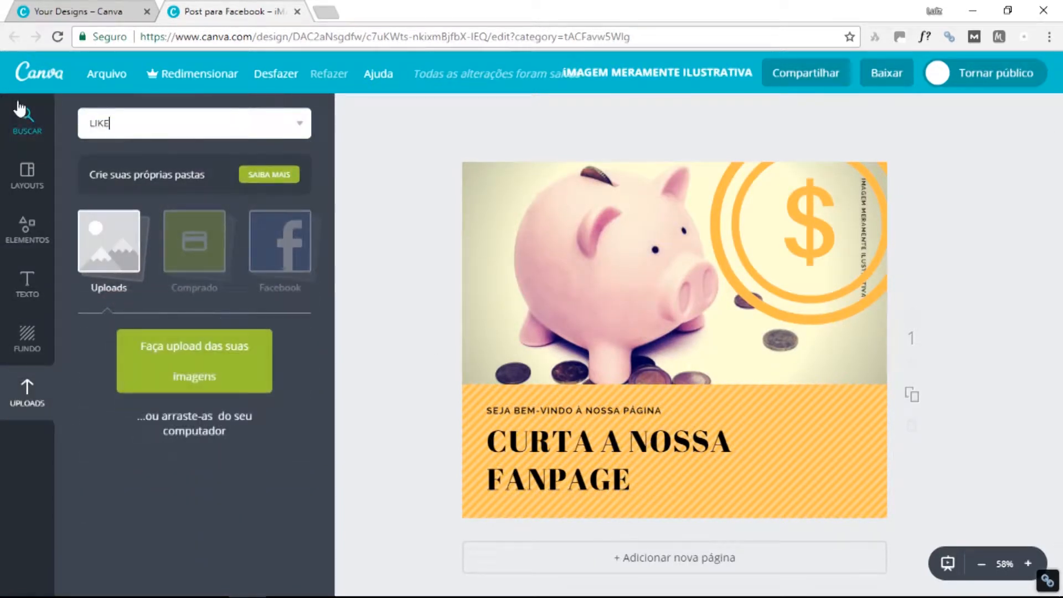
{"action": "type", "text": "LIKE"}
{"action": "key", "text": "Return"}
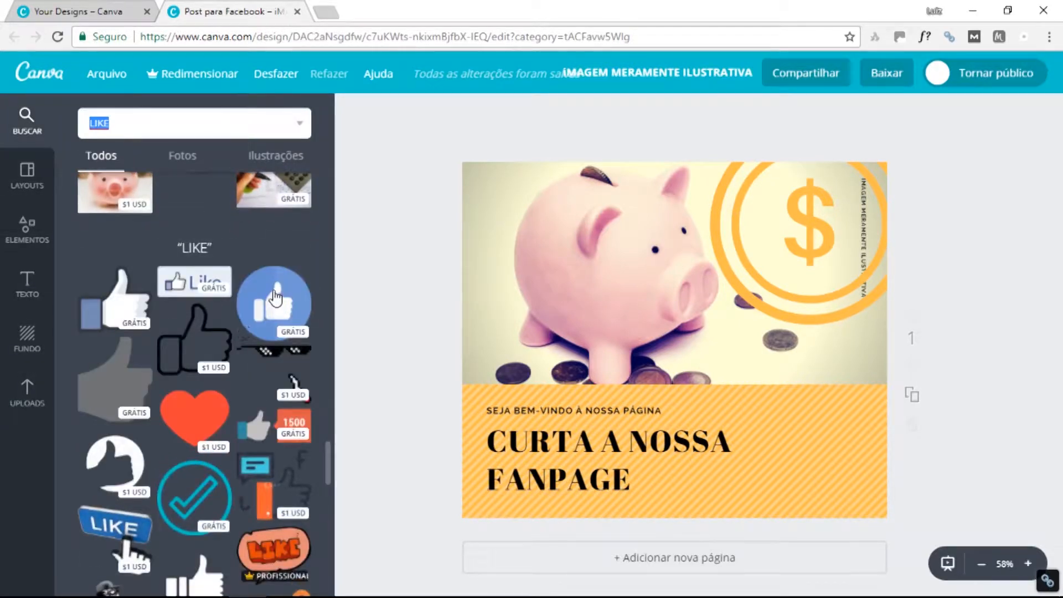
Place the blue thumbs-up icon, shrunk, at the right end of the orange band.
{"action": "left_click_drag", "start_coordinate": [275, 298], "coordinate": [781, 371]}
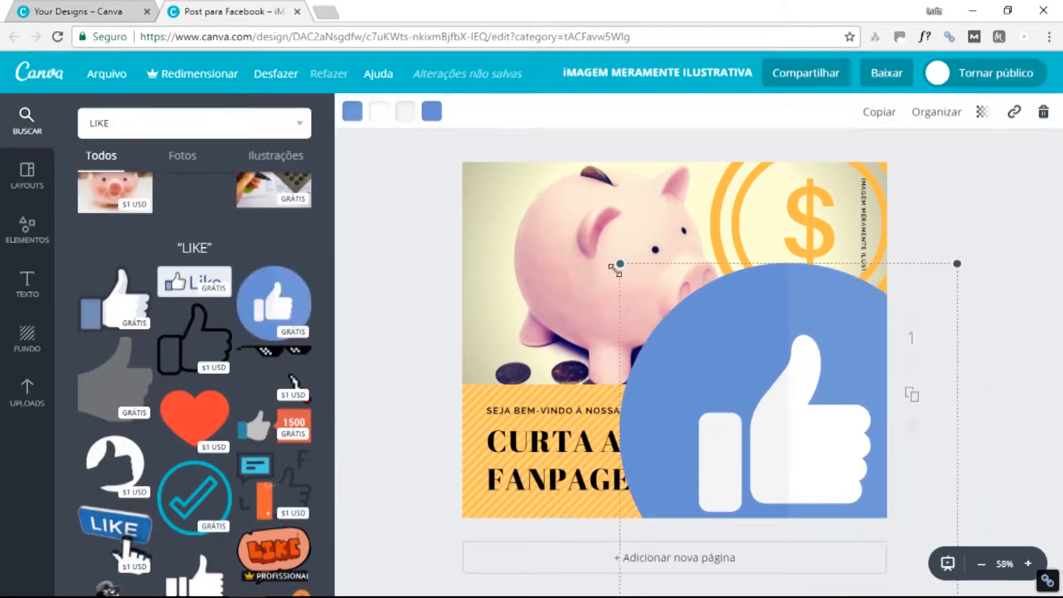
{"action": "left_click_drag", "start_coordinate": [614, 269], "coordinate": [769, 390]}
{"action": "left_click_drag", "start_coordinate": [858, 363], "coordinate": [804, 418]}
{"action": "left_click_drag", "start_coordinate": [769, 447], "coordinate": [809, 456]}
{"action": "left_click", "coordinate": [874, 458]}
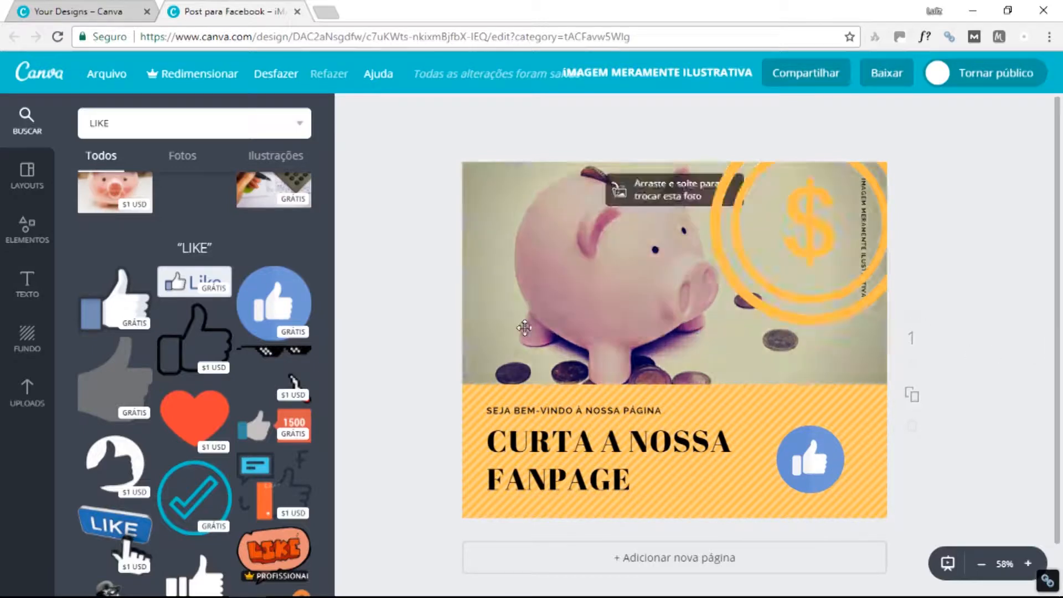
Place the check-circle sticker above the like icon, shrink it and recolour it orange.
{"action": "scroll", "coordinate": [212, 421], "scroll_direction": "down", "scroll_amount": 1}
{"action": "scroll", "coordinate": [212, 422], "scroll_direction": "down", "scroll_amount": 2}
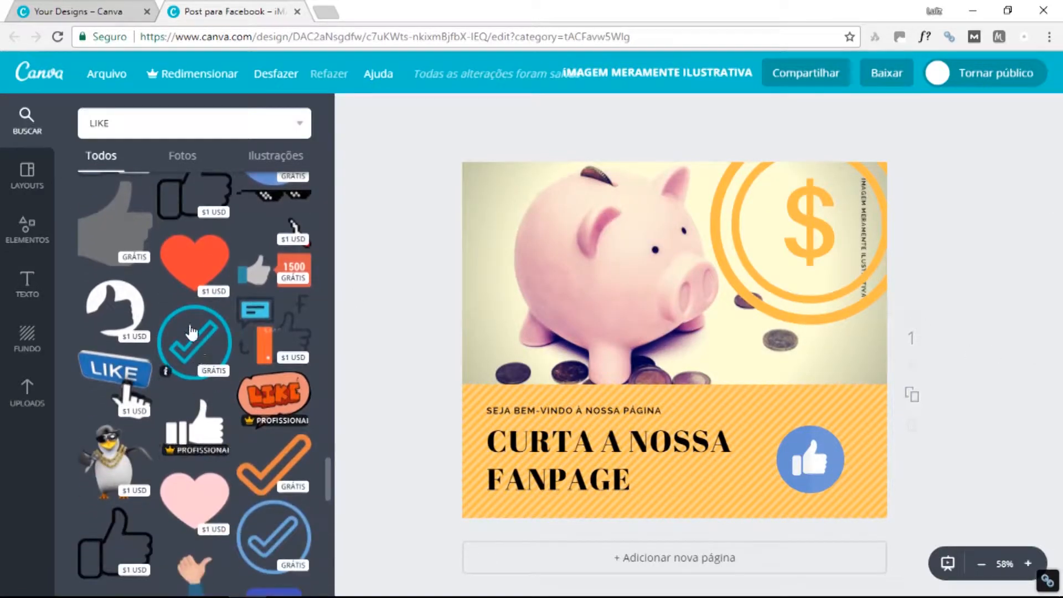
{"action": "left_click_drag", "start_coordinate": [257, 331], "coordinate": [570, 274]}
{"action": "left_click_drag", "start_coordinate": [682, 169], "coordinate": [579, 272]}
{"action": "left_click", "coordinate": [353, 112]}
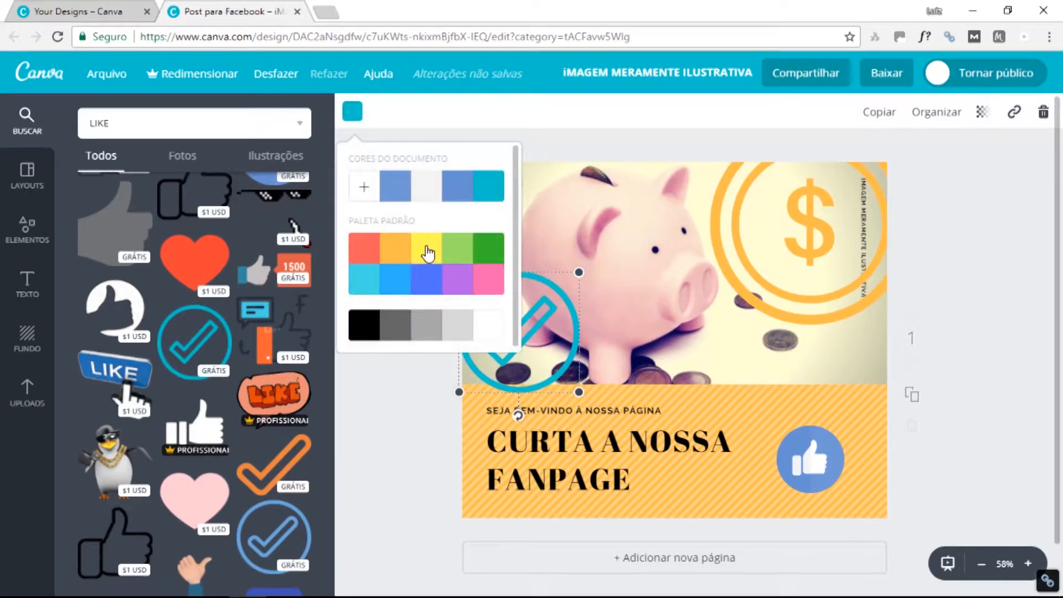
{"action": "left_click", "coordinate": [426, 249]}
{"action": "left_click_drag", "start_coordinate": [579, 272], "coordinate": [862, 343]}
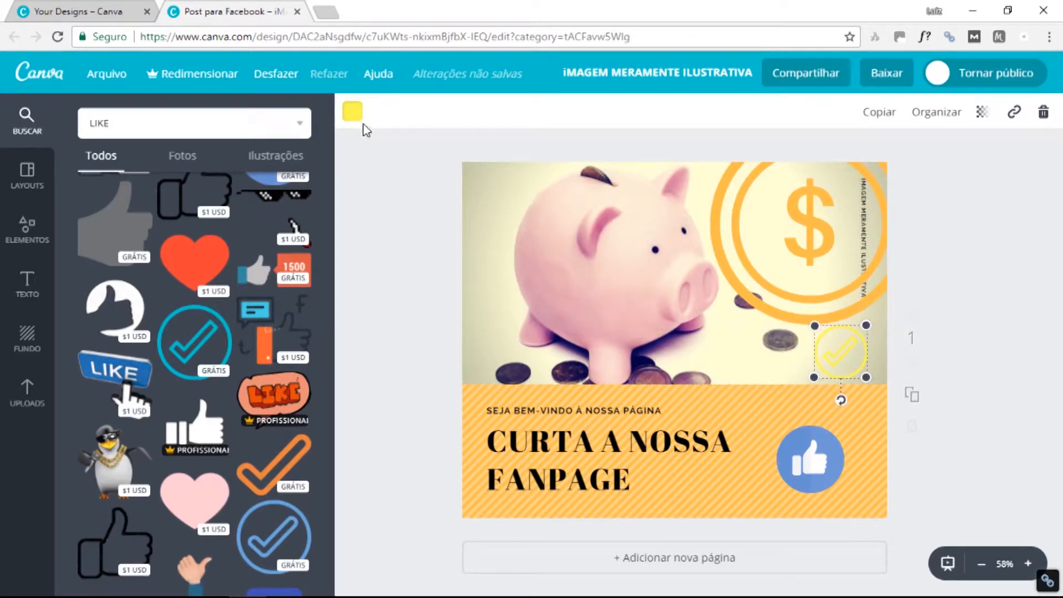
{"action": "left_click", "coordinate": [352, 112]}
{"action": "left_click", "coordinate": [395, 248]}
{"action": "left_click", "coordinate": [914, 360]}
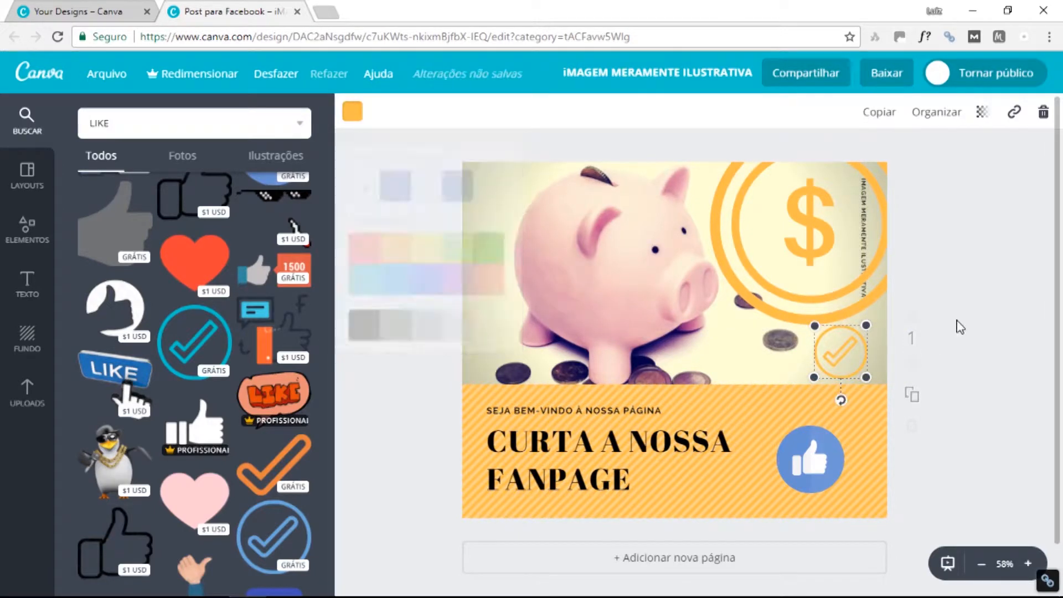
{"action": "left_click", "coordinate": [913, 305]}
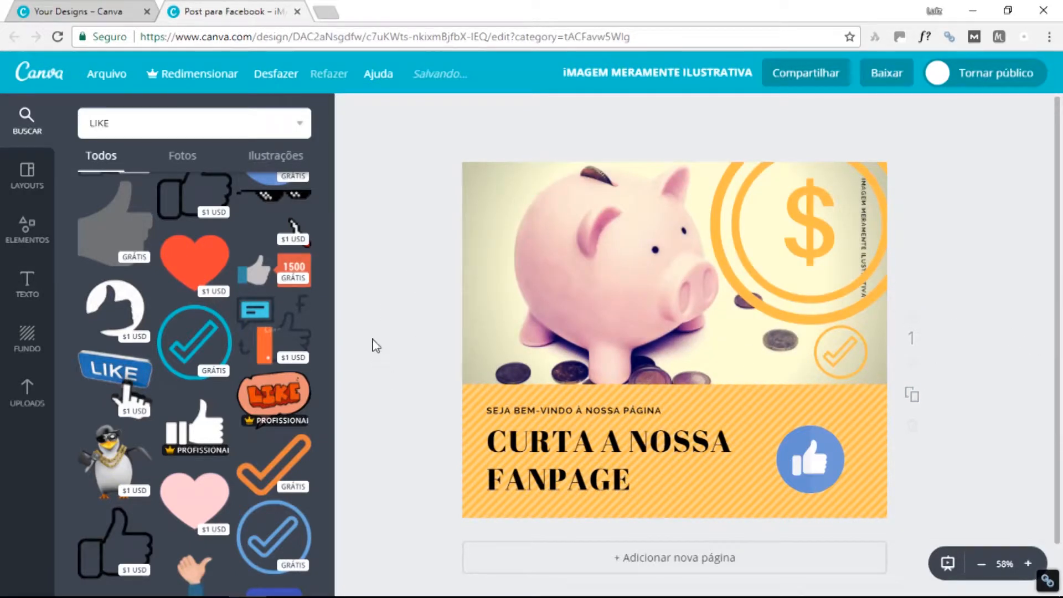
{"action": "scroll", "coordinate": [409, 371], "scroll_direction": "down", "scroll_amount": 1}
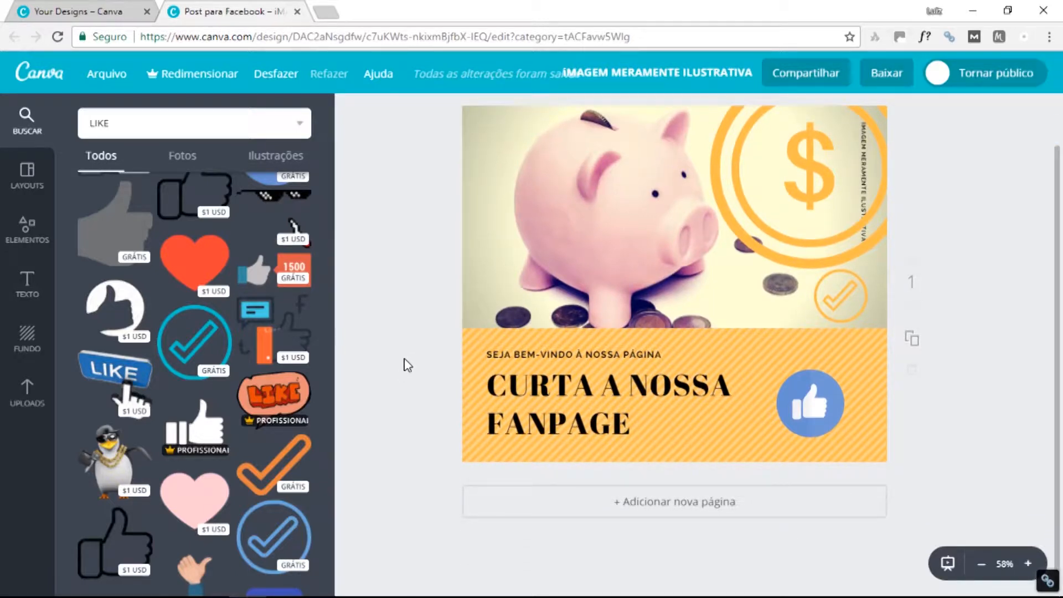
{"action": "scroll", "coordinate": [991, 289], "scroll_direction": "up", "scroll_amount": 1}
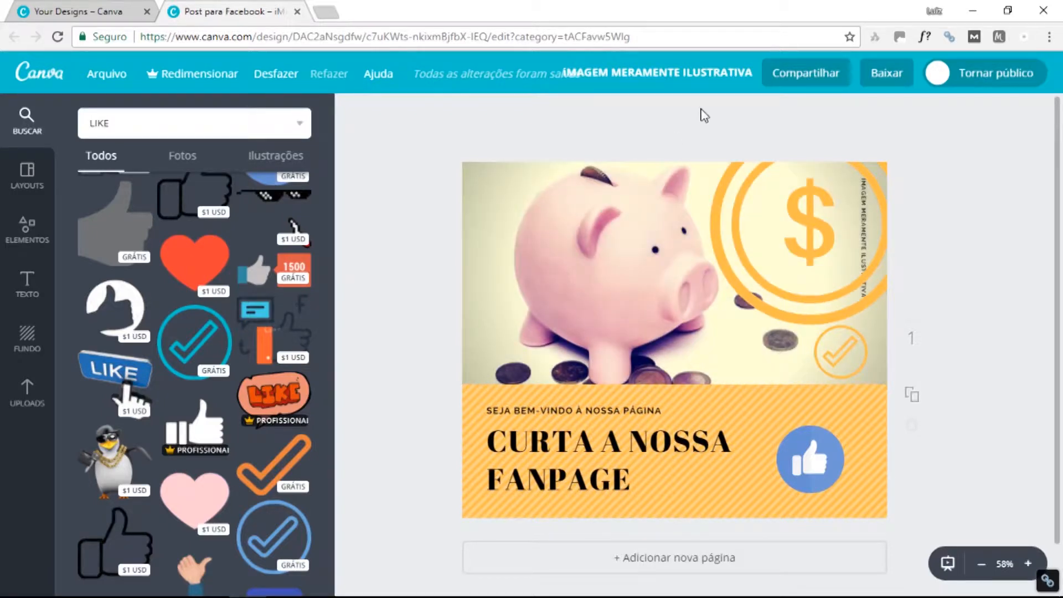
{"action": "scroll", "coordinate": [584, 362], "scroll_direction": "down", "scroll_amount": 1}
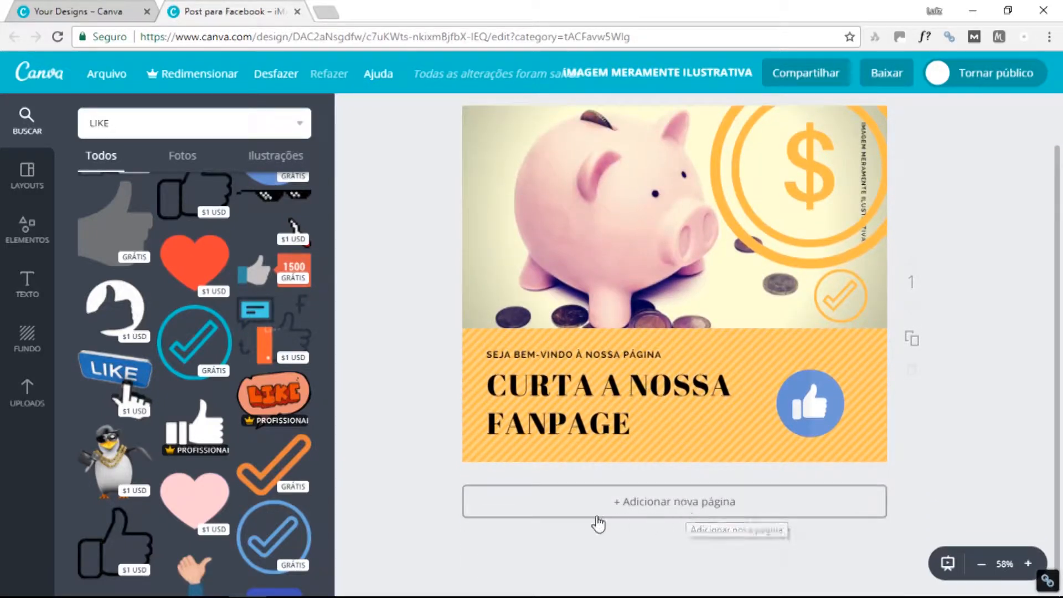
{"action": "left_click", "coordinate": [695, 507]}
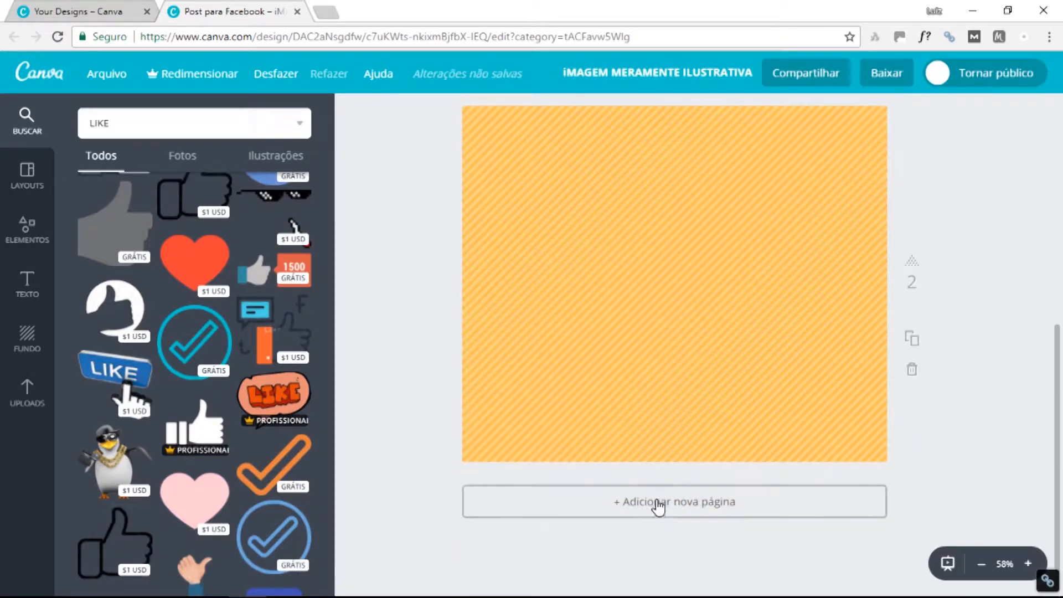
{"action": "left_click", "coordinate": [658, 506]}
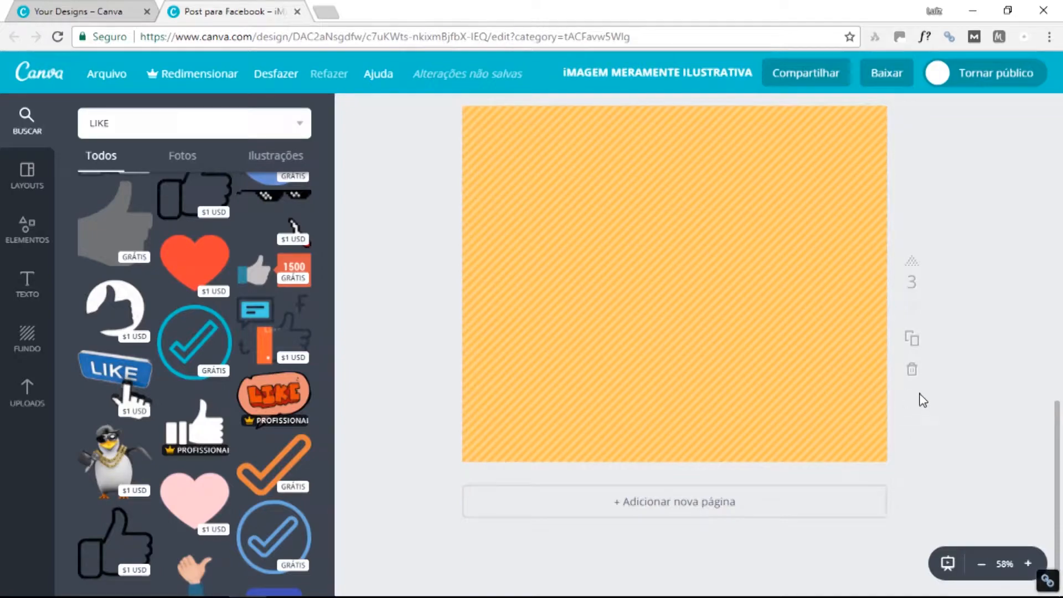
{"action": "left_click", "coordinate": [912, 371]}
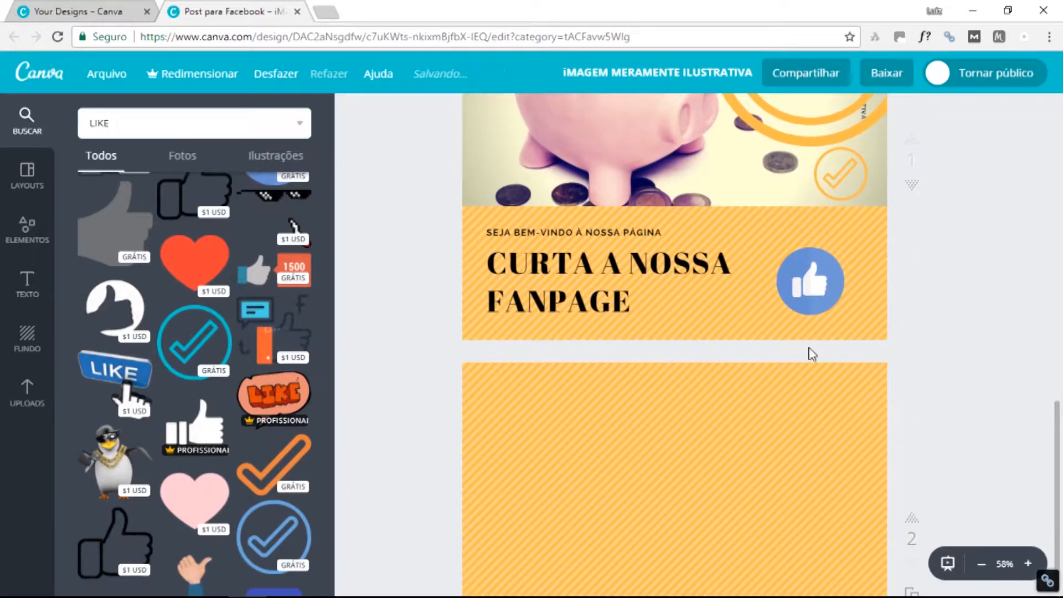
{"action": "left_click", "coordinate": [911, 371]}
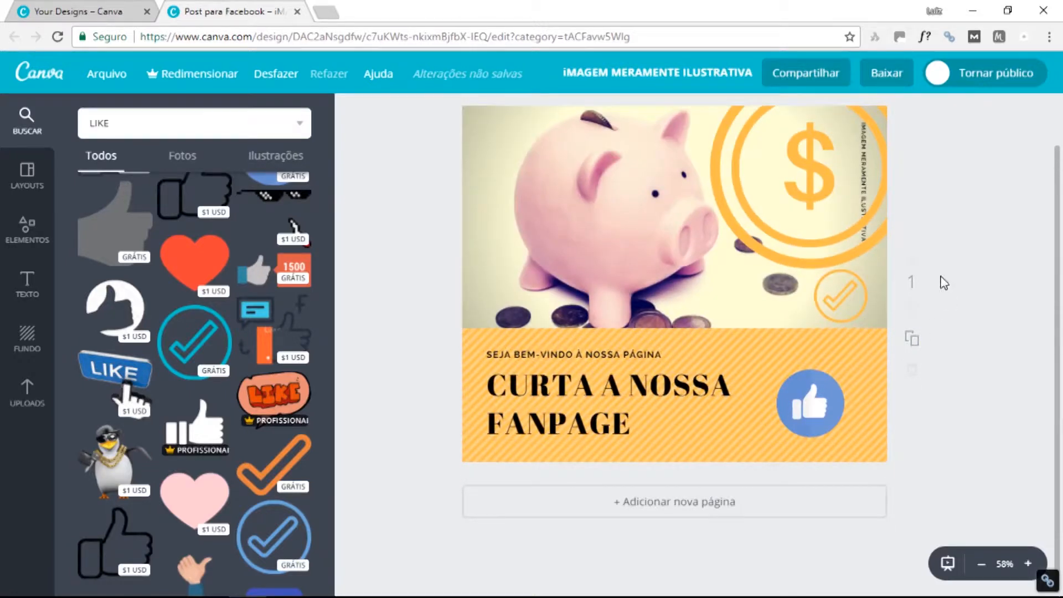
Add a second check-circle near the photo's top, make it orange, and fade it to about 30 transparency.
{"action": "scroll", "coordinate": [943, 282], "scroll_direction": "up", "scroll_amount": 2}
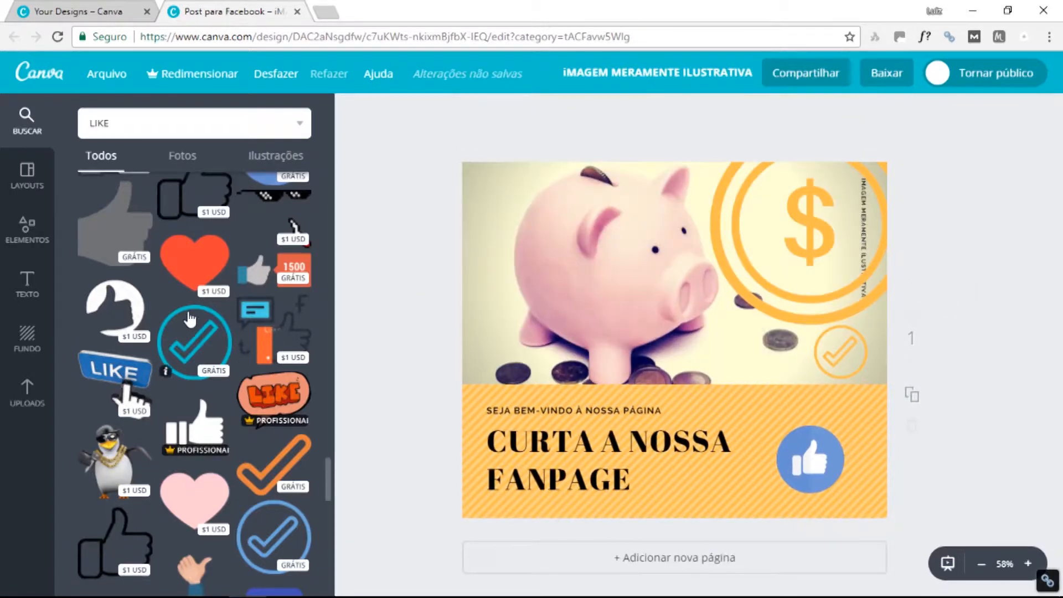
{"action": "scroll", "coordinate": [201, 343], "scroll_direction": "down", "scroll_amount": 4}
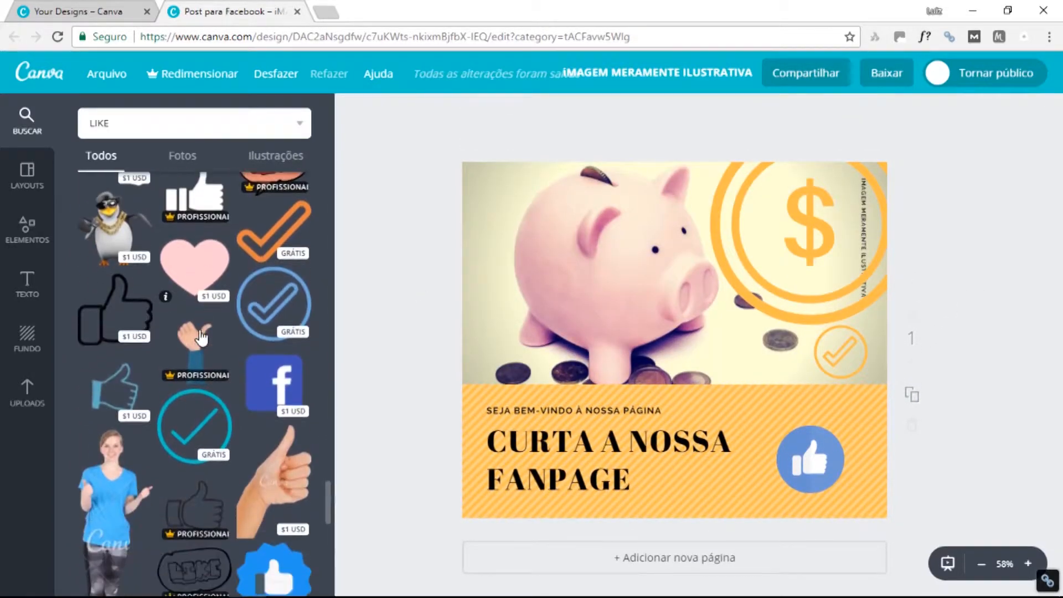
{"action": "left_click_drag", "start_coordinate": [205, 411], "coordinate": [576, 184]}
{"action": "left_click_drag", "start_coordinate": [672, 148], "coordinate": [602, 201]}
{"action": "left_click_drag", "start_coordinate": [623, 165], "coordinate": [585, 204]}
{"action": "left_click_drag", "start_coordinate": [565, 220], "coordinate": [563, 194]}
{"action": "left_click", "coordinate": [352, 111]}
{"action": "left_click", "coordinate": [419, 247]}
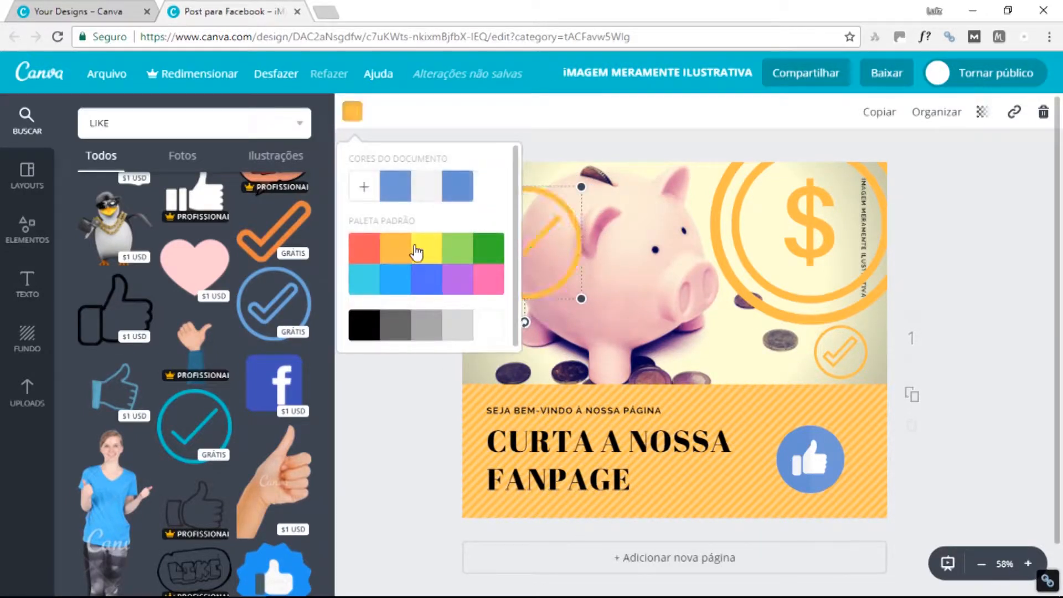
{"action": "left_click_drag", "start_coordinate": [585, 183], "coordinate": [551, 192]}
{"action": "left_click", "coordinate": [981, 111]}
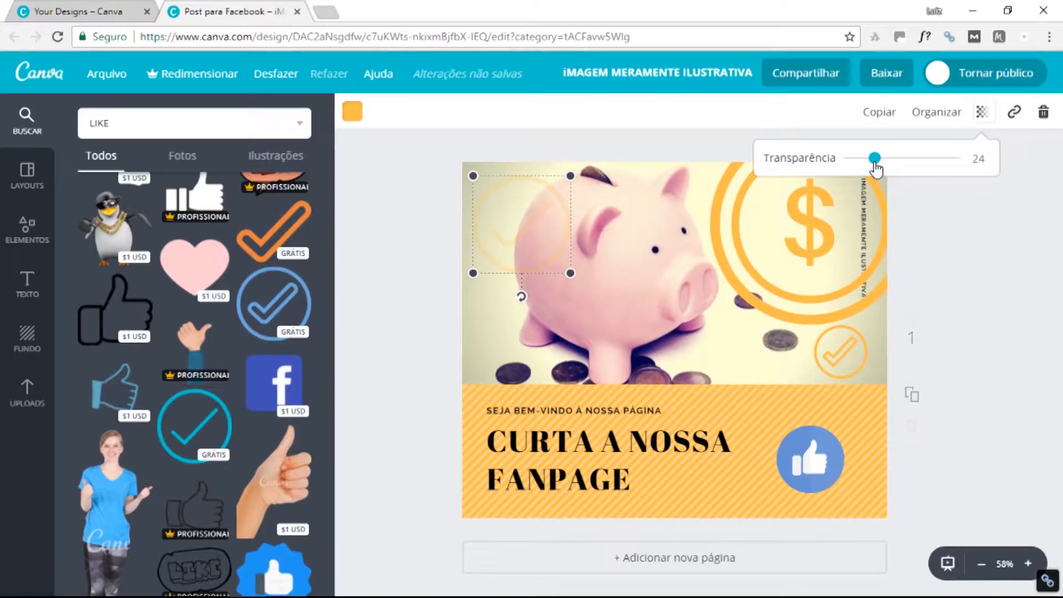
{"action": "left_click_drag", "start_coordinate": [880, 162], "coordinate": [887, 162]}
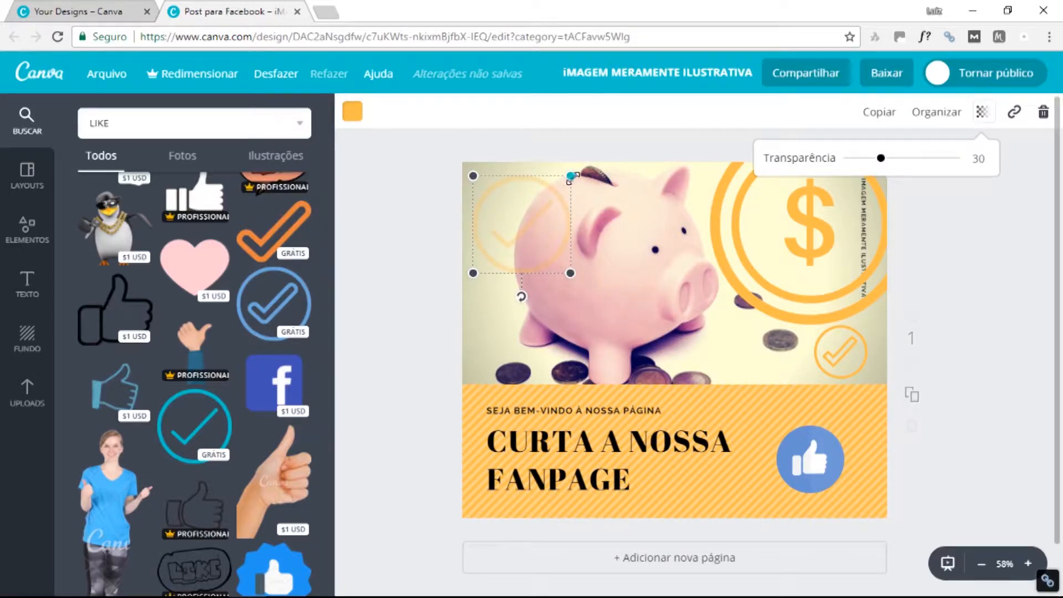
{"action": "left_click_drag", "start_coordinate": [570, 176], "coordinate": [538, 195]}
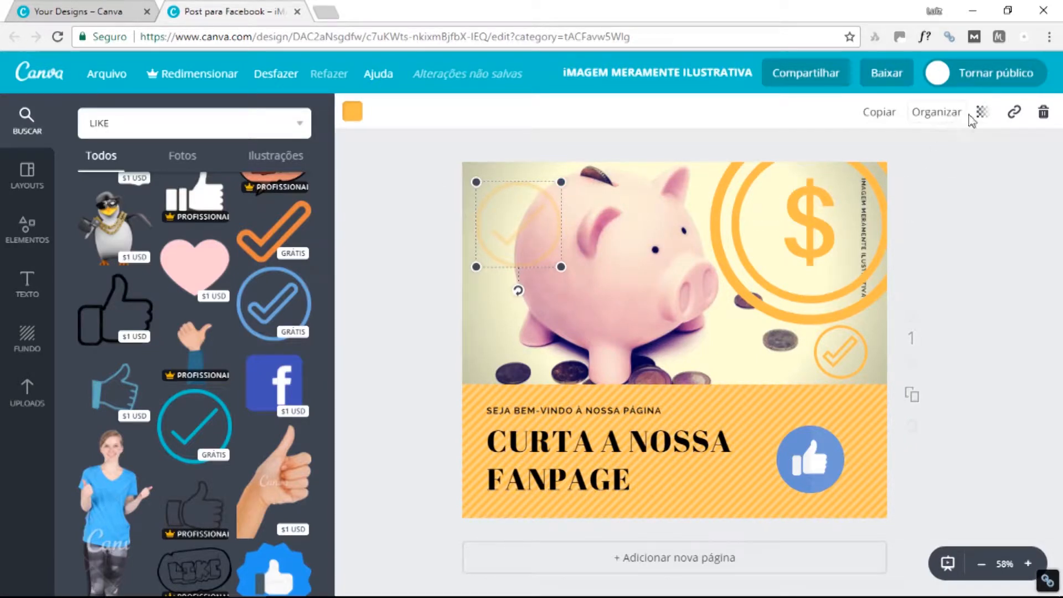
Duplicate the faded check-circle and shrink the copy.
{"action": "left_click", "coordinate": [887, 119]}
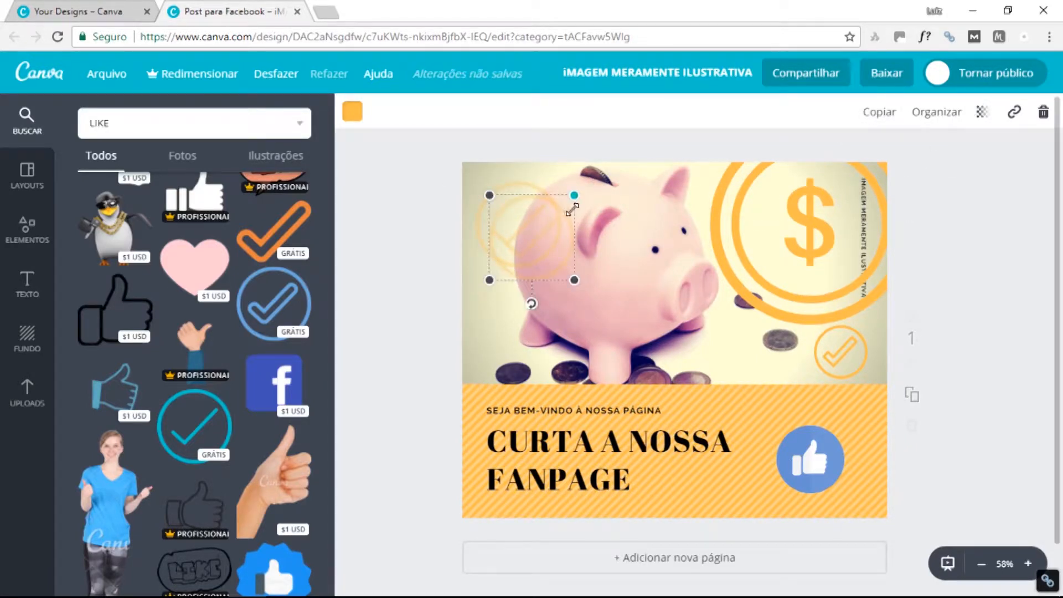
{"action": "left_click_drag", "start_coordinate": [574, 197], "coordinate": [513, 290]}
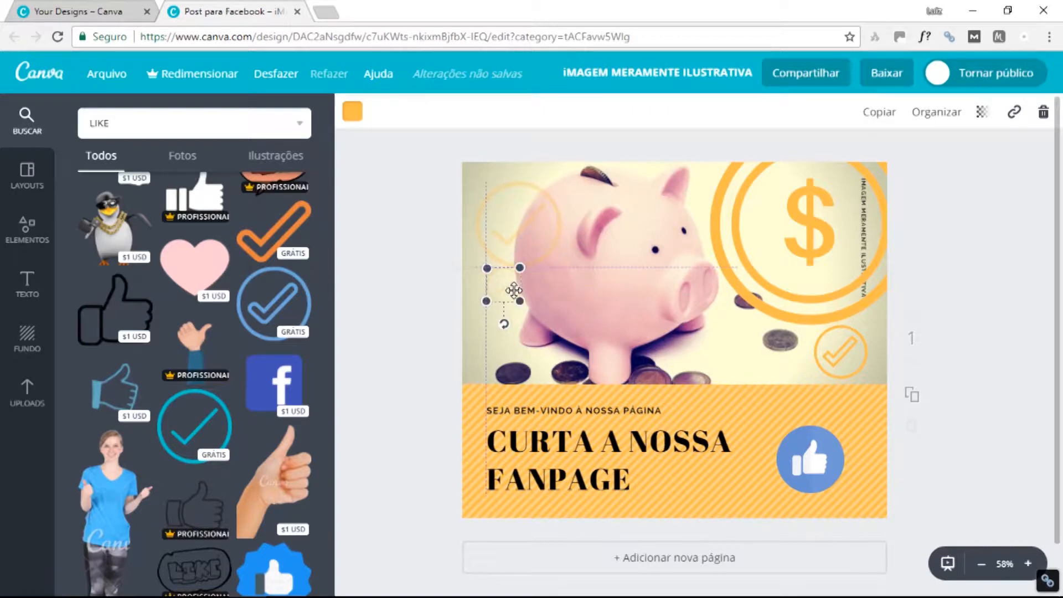
{"action": "left_click", "coordinate": [576, 272]}
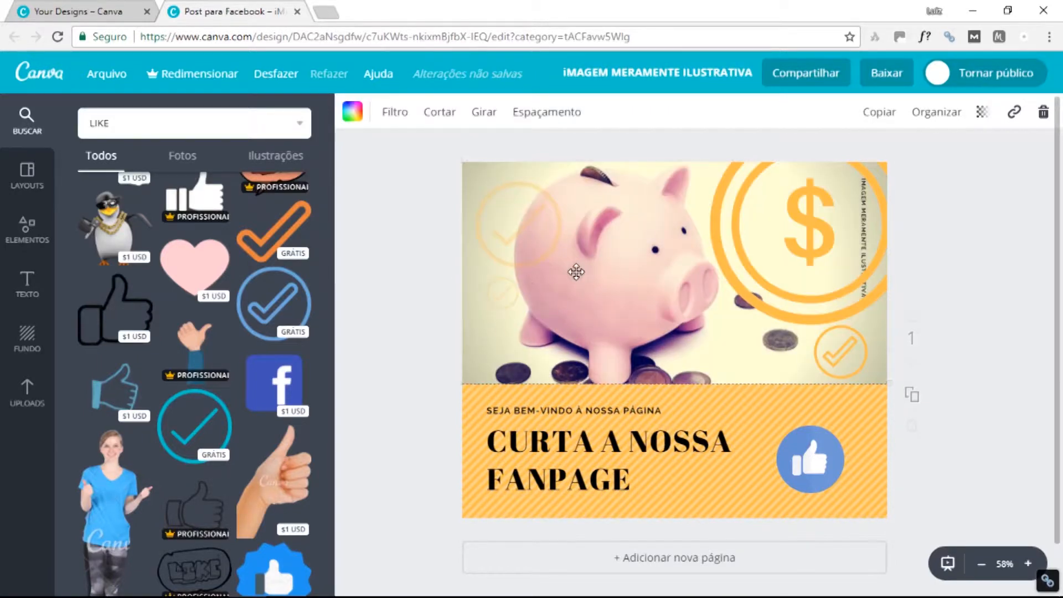
{"action": "left_click", "coordinate": [390, 249]}
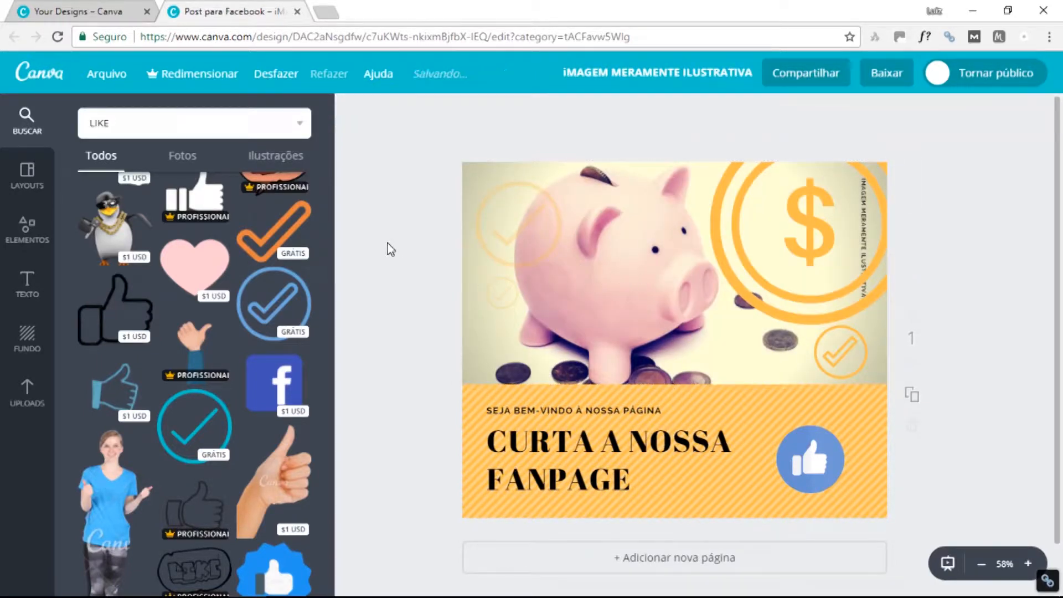
Fade the large dollar-coin graphic to transparency 41.
{"action": "left_click", "coordinate": [749, 196]}
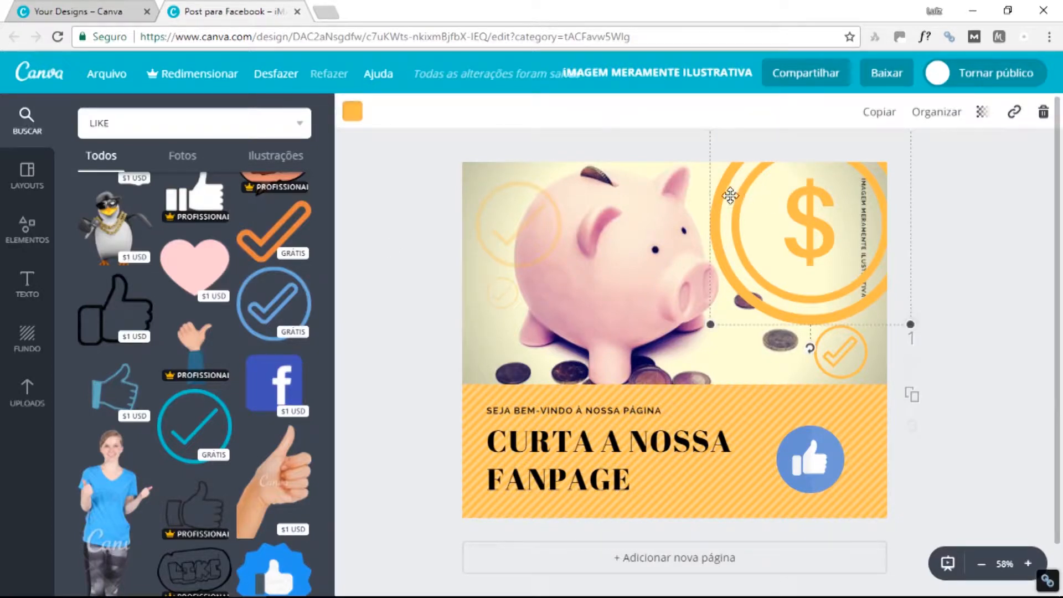
{"action": "left_click", "coordinate": [982, 114]}
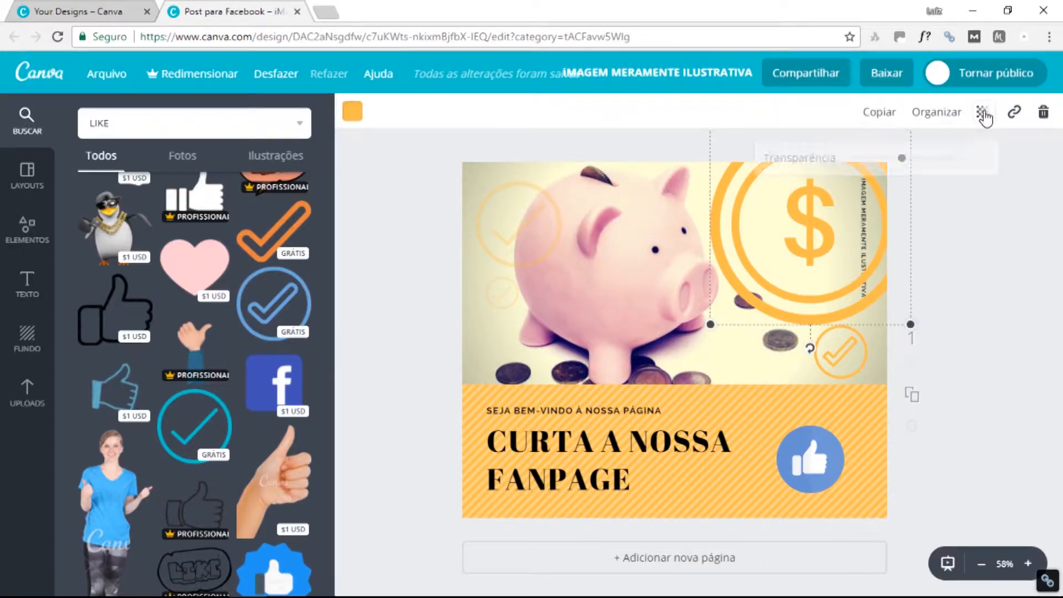
{"action": "left_click", "coordinate": [892, 159]}
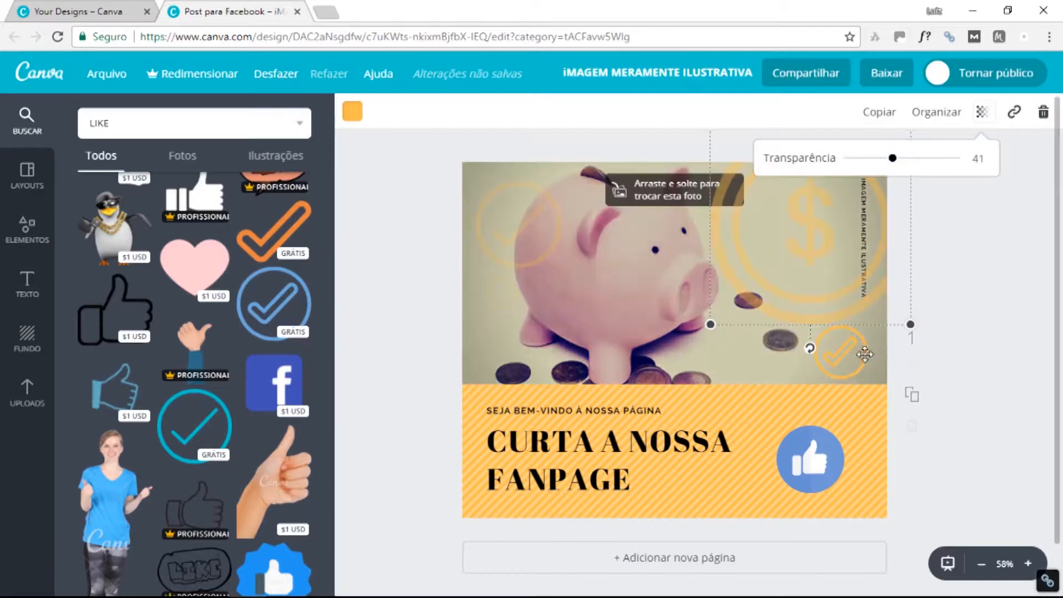
{"action": "left_click", "coordinate": [839, 352]}
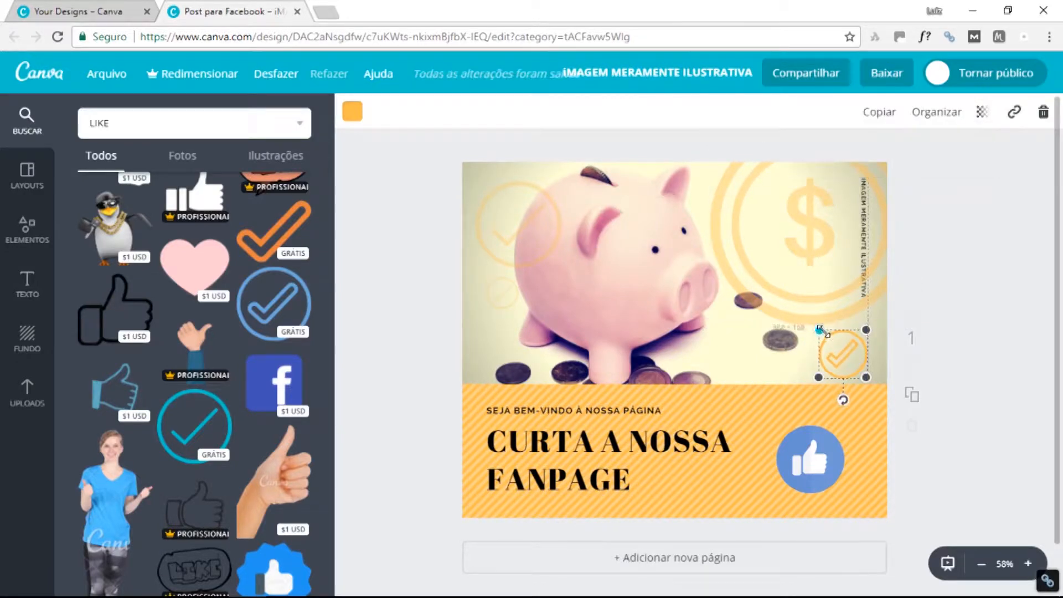
{"action": "left_click", "coordinate": [946, 332]}
{"action": "left_click", "coordinate": [808, 454]}
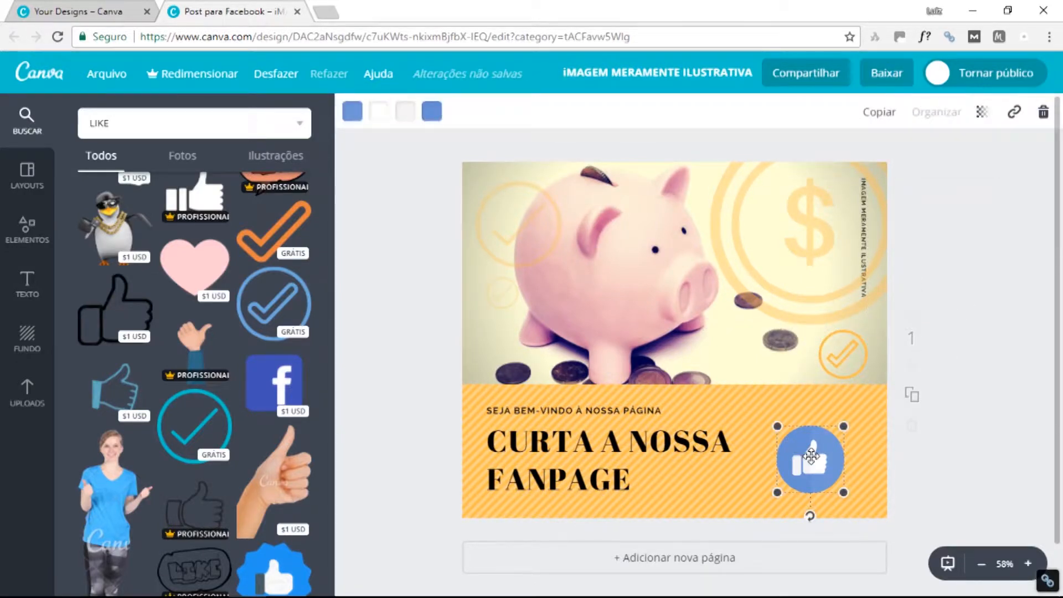
Make two small copies of the blue like button and place them above the original.
{"action": "left_click", "coordinate": [879, 112]}
{"action": "left_click_drag", "start_coordinate": [818, 451], "coordinate": [802, 384]}
{"action": "left_click", "coordinate": [877, 112]}
{"action": "left_click", "coordinate": [965, 411]}
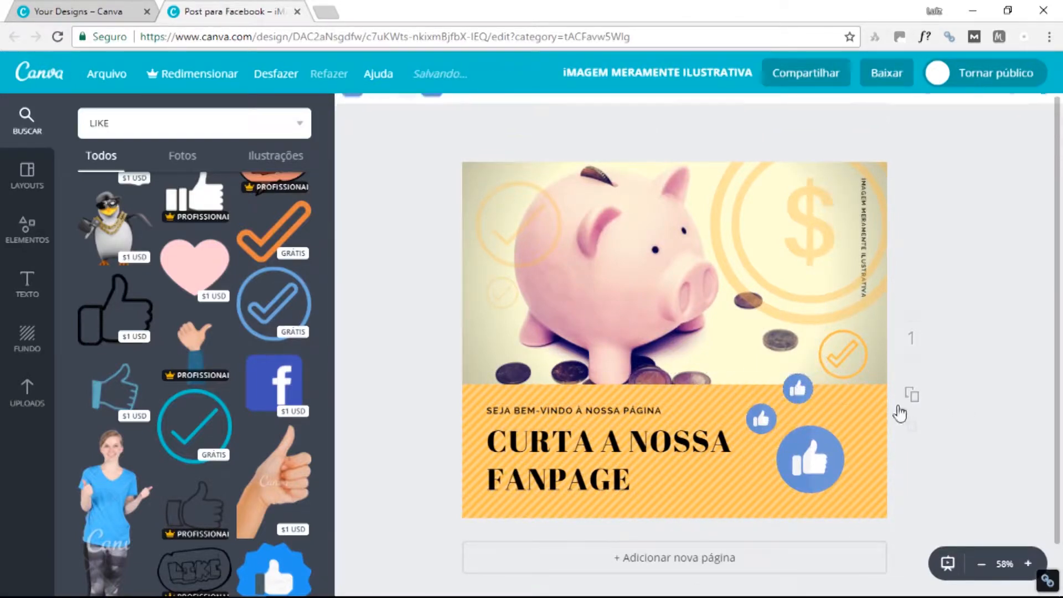
Enlarge the main like button and lower it slightly.
{"action": "left_click", "coordinate": [809, 444]}
{"action": "left_click_drag", "start_coordinate": [844, 427], "coordinate": [860, 412]}
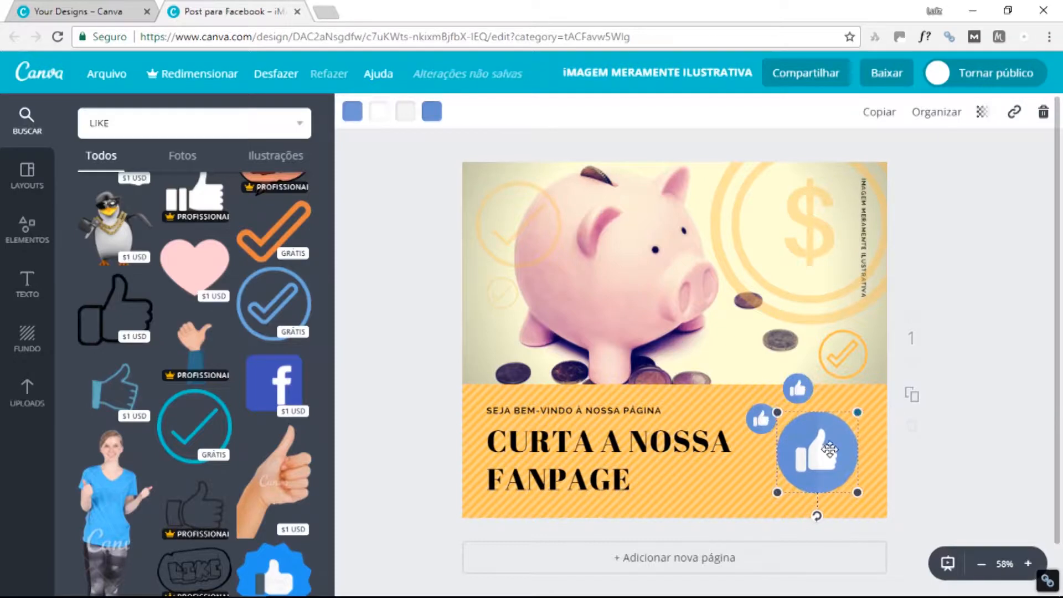
{"action": "left_click_drag", "start_coordinate": [829, 452], "coordinate": [830, 458]}
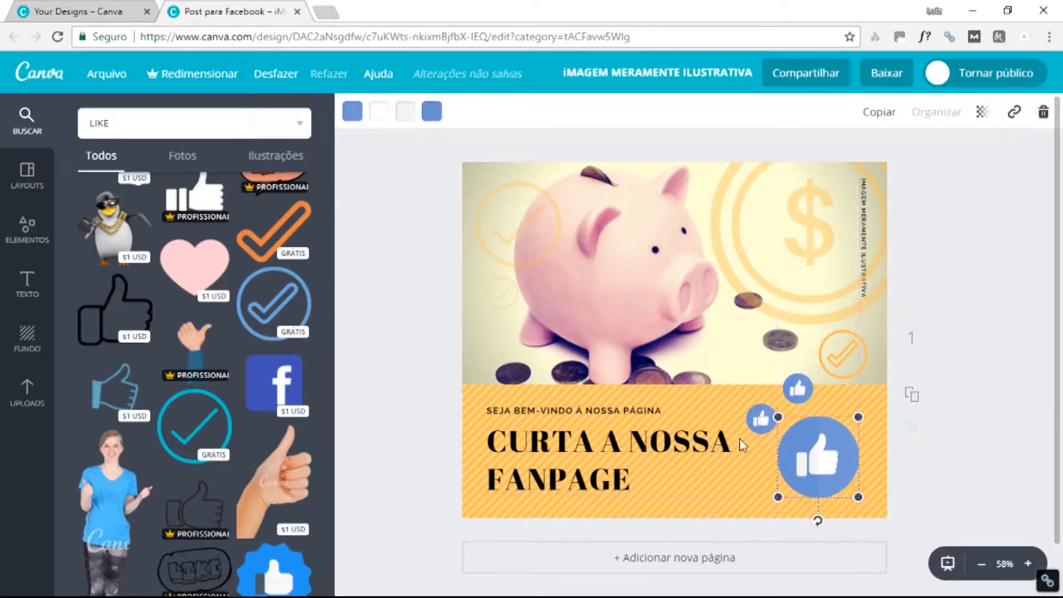
{"action": "left_click", "coordinate": [727, 432]}
Try the Allerta Stencil and Carter One fonts on the headline.
{"action": "left_click", "coordinate": [439, 112]}
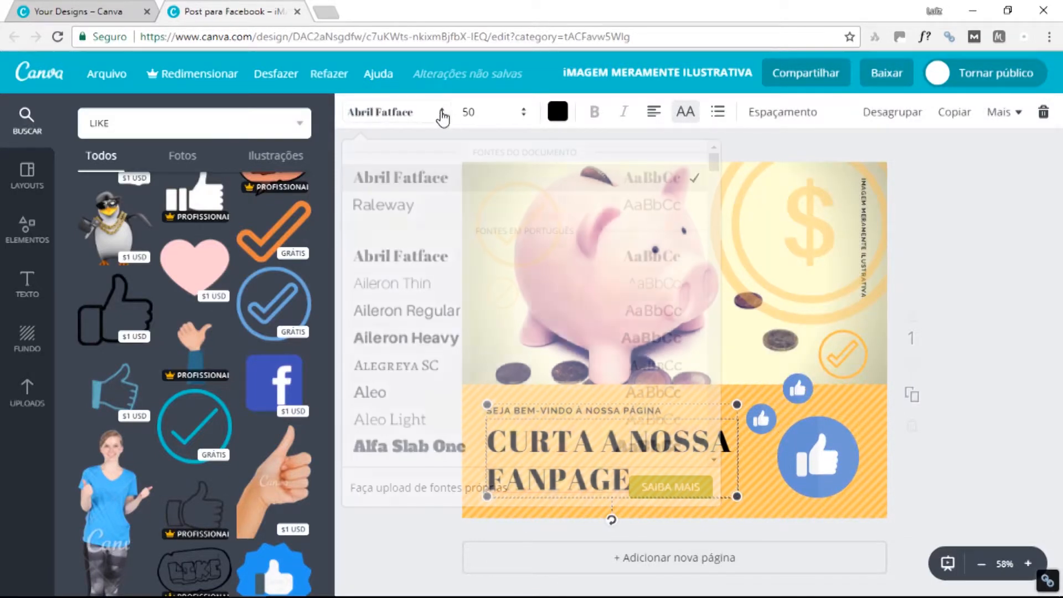
{"action": "scroll", "coordinate": [432, 298], "scroll_direction": "down", "scroll_amount": 5}
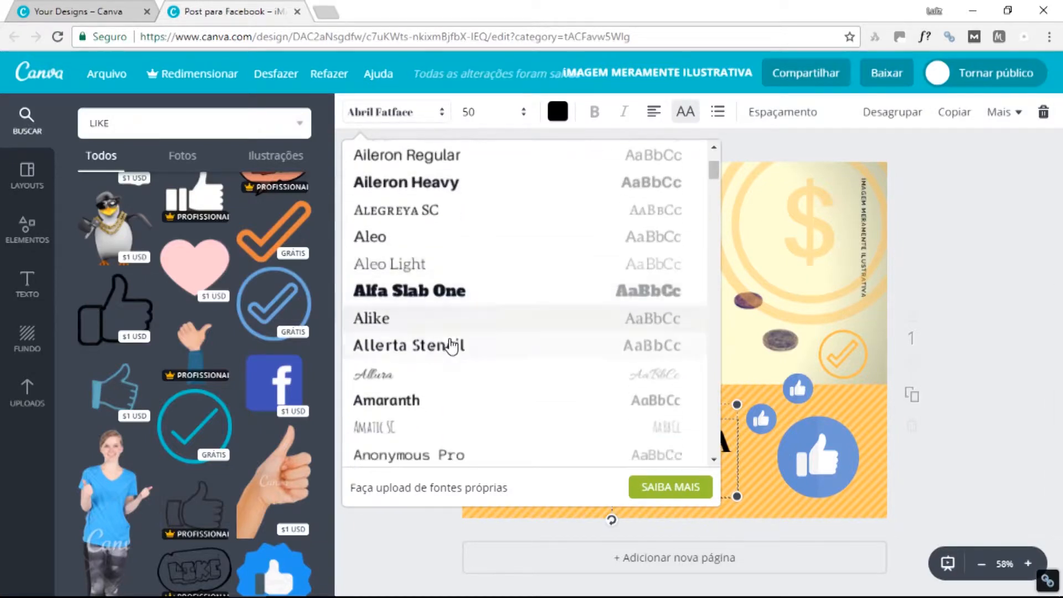
{"action": "left_click", "coordinate": [442, 268]}
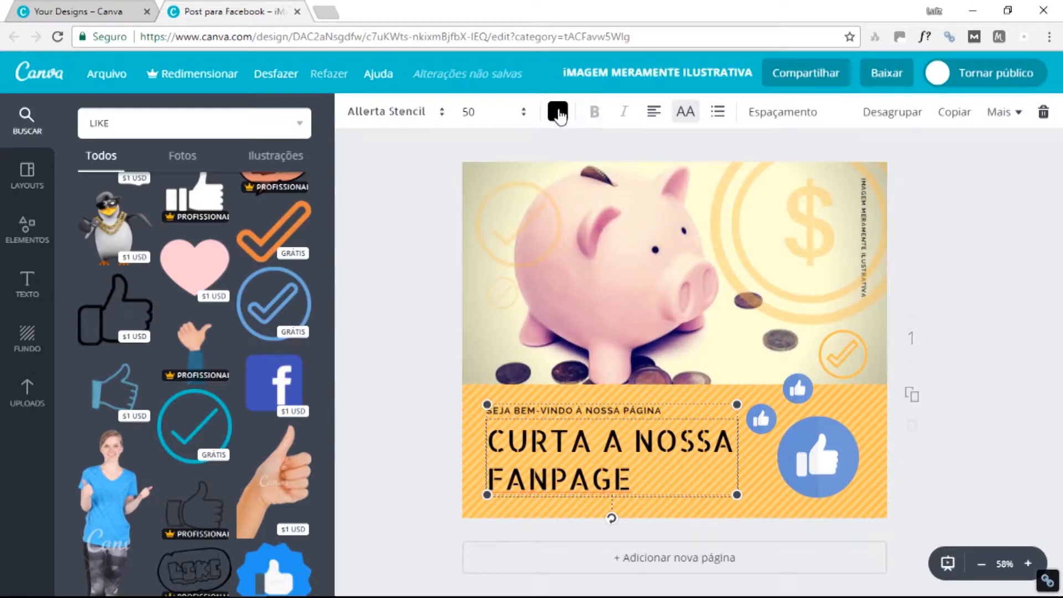
{"action": "left_click", "coordinate": [423, 111]}
{"action": "scroll", "coordinate": [450, 357], "scroll_direction": "down", "scroll_amount": 5}
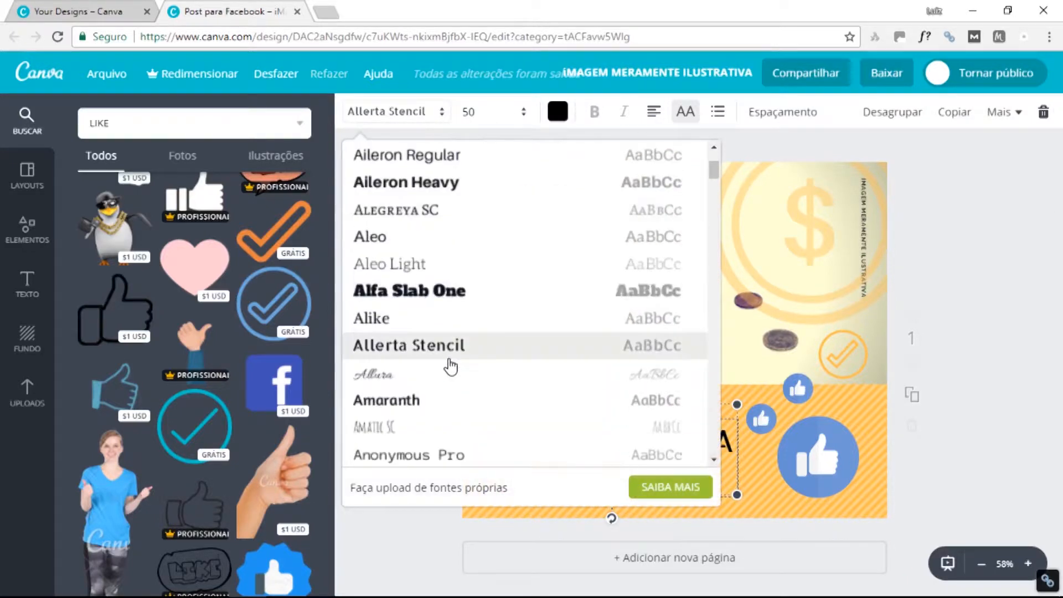
{"action": "scroll", "coordinate": [449, 366], "scroll_direction": "down", "scroll_amount": 8}
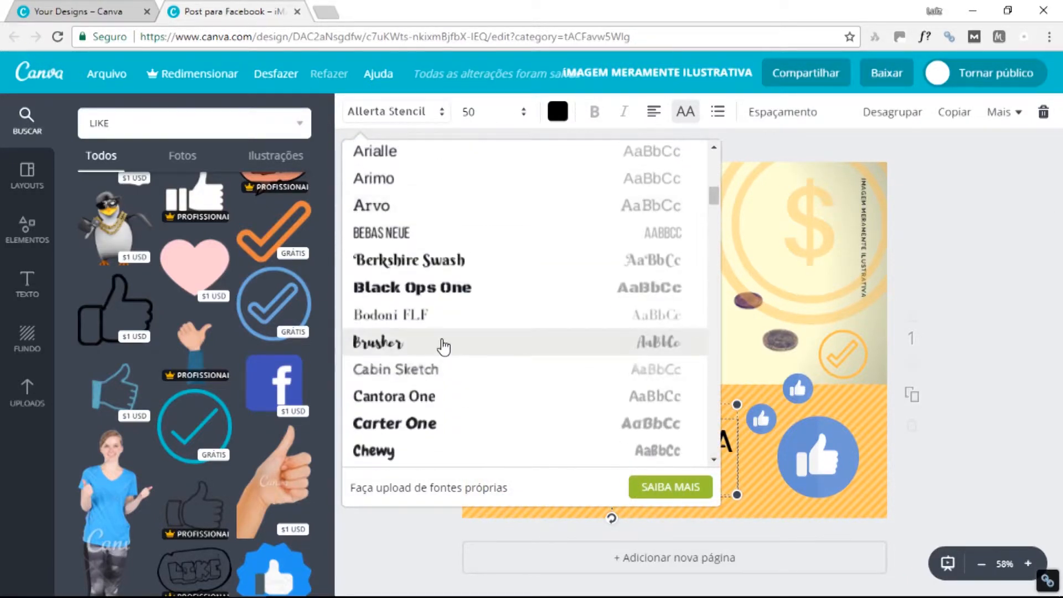
{"action": "left_click", "coordinate": [434, 346]}
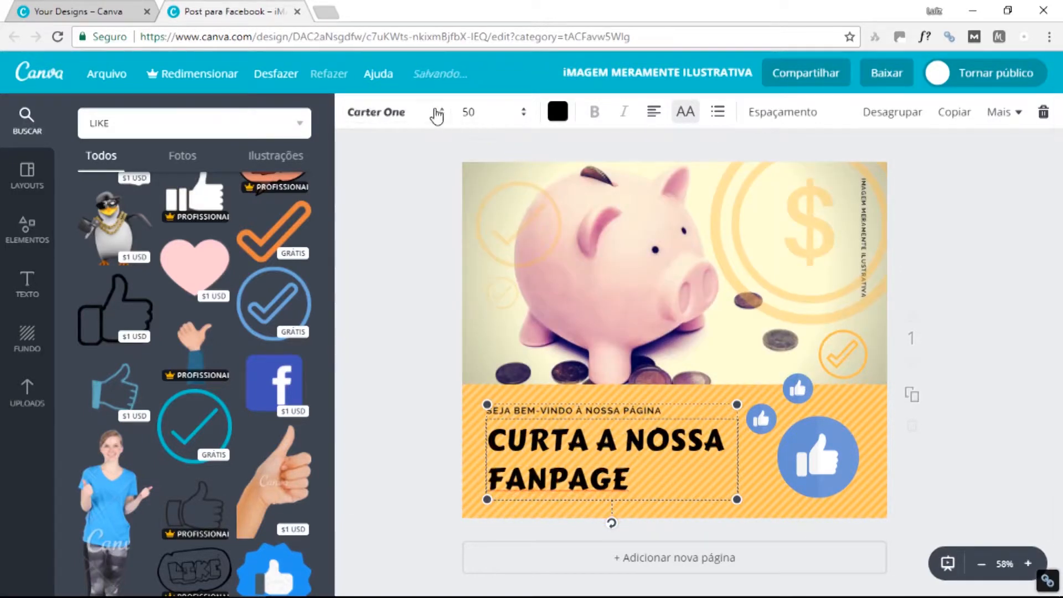
Set the headline to Fredoka One, shrink it to size 41.1 and move it up.
{"action": "left_click", "coordinate": [434, 111]}
{"action": "scroll", "coordinate": [434, 368], "scroll_direction": "down", "scroll_amount": 5}
{"action": "scroll", "coordinate": [436, 367], "scroll_direction": "down", "scroll_amount": 10}
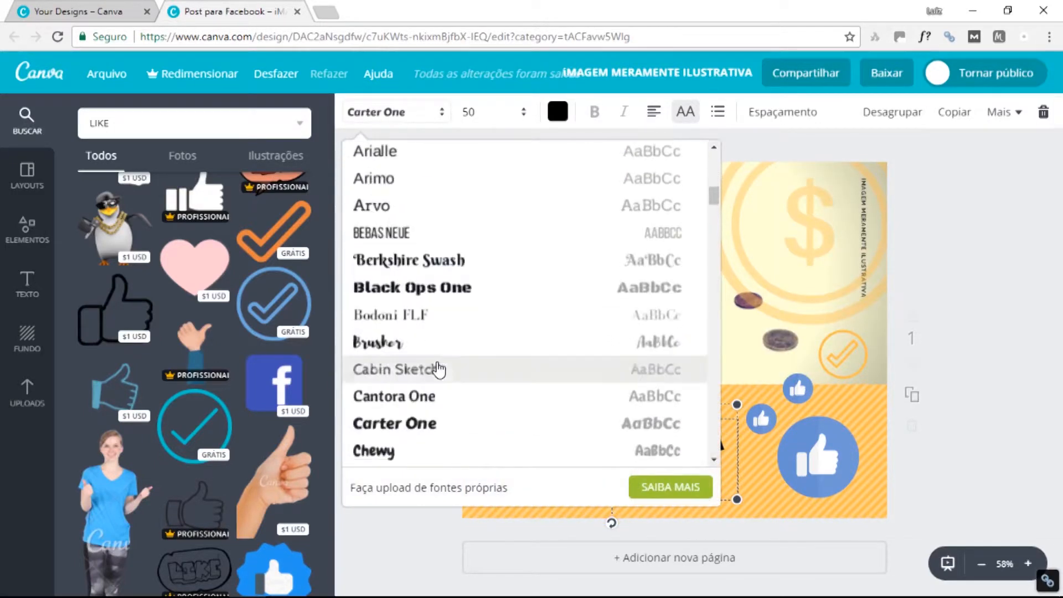
{"action": "scroll", "coordinate": [448, 382], "scroll_direction": "down", "scroll_amount": 8}
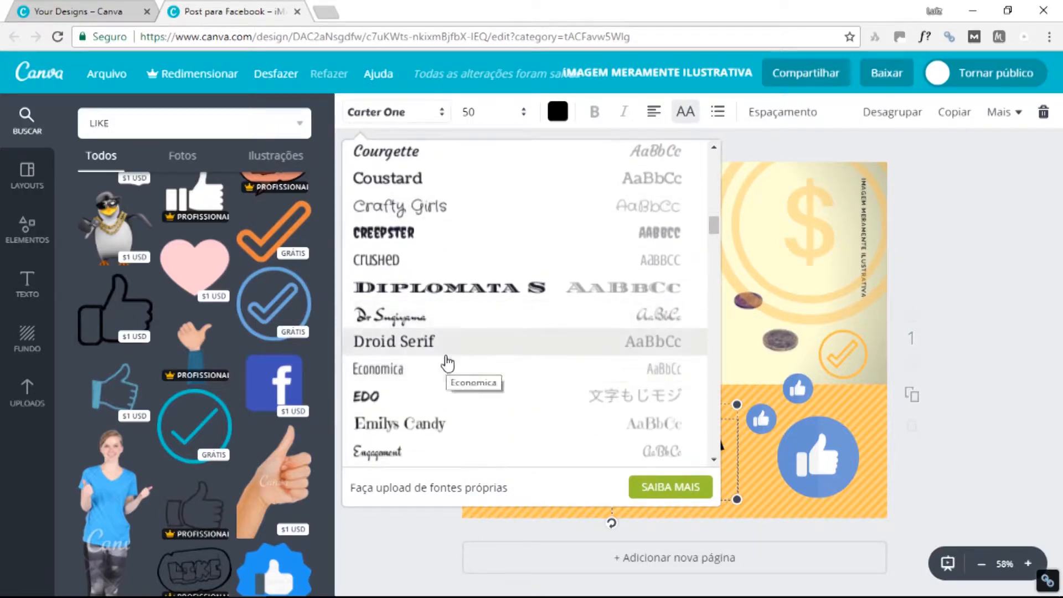
{"action": "scroll", "coordinate": [446, 361], "scroll_direction": "down", "scroll_amount": 6}
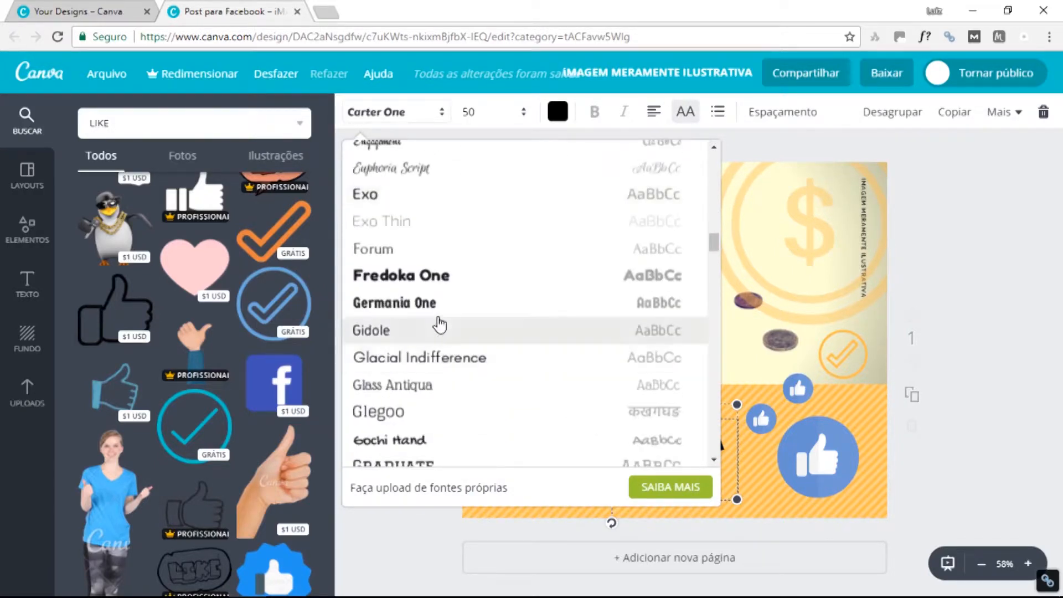
{"action": "left_click", "coordinate": [434, 275]}
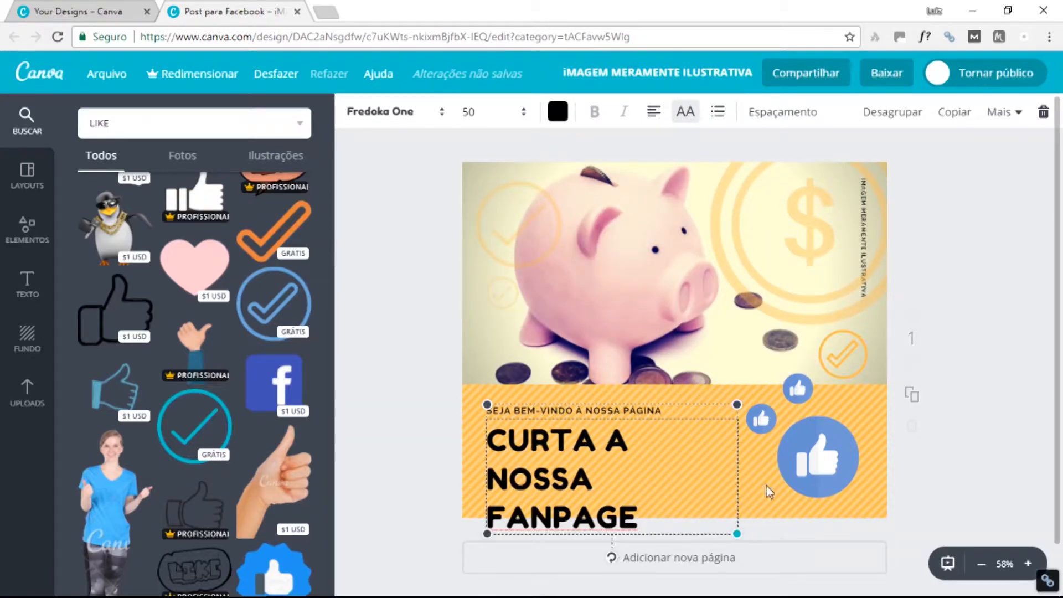
{"action": "left_click_drag", "start_coordinate": [768, 491], "coordinate": [705, 483]}
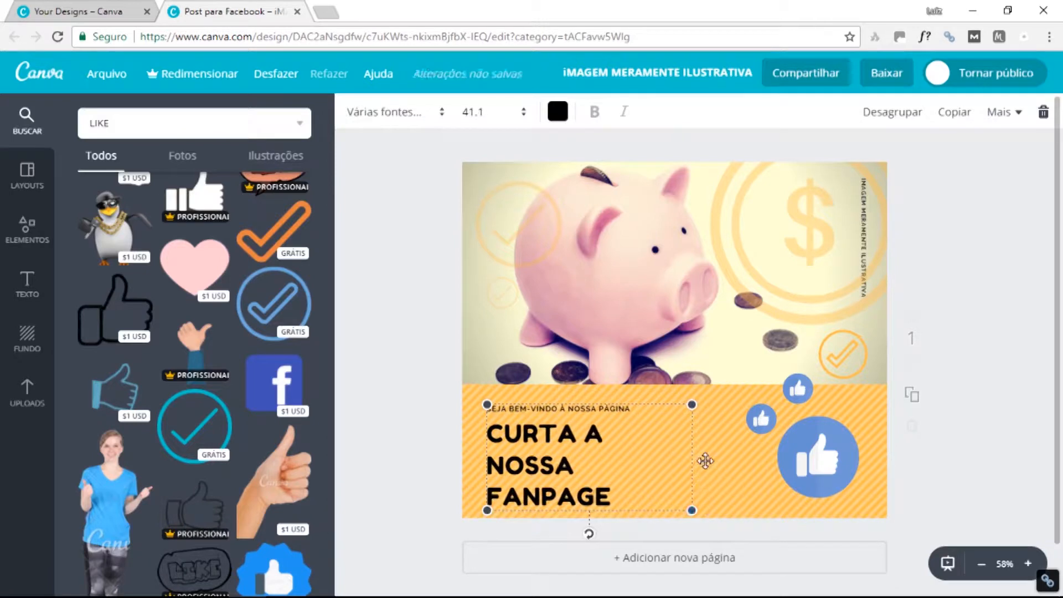
{"action": "left_click_drag", "start_coordinate": [608, 435], "coordinate": [595, 427]}
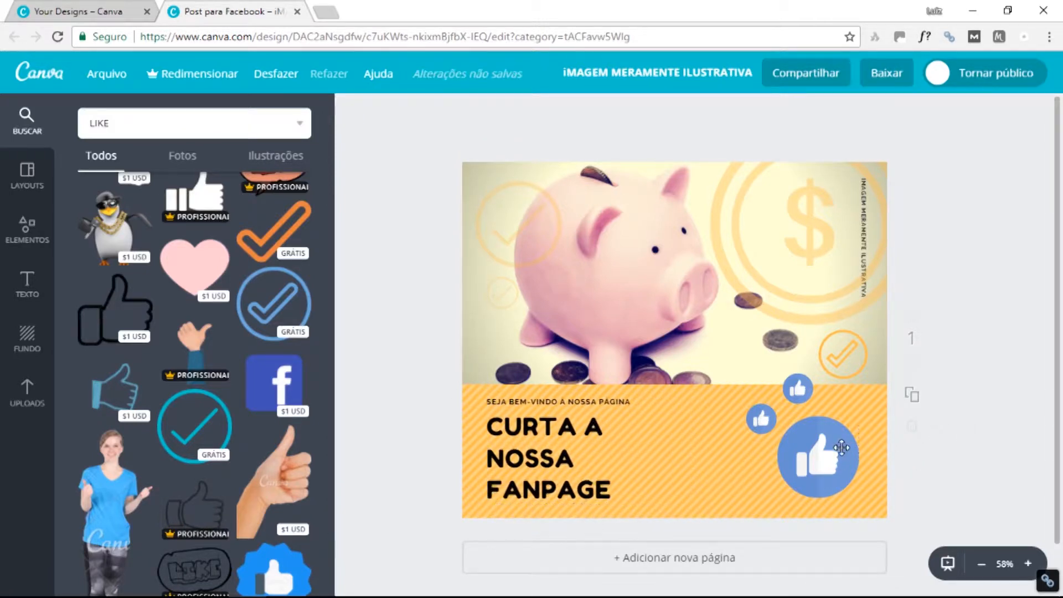
Move the like buttons left, enlarge the upper small copy and nudge the big one right.
{"action": "left_click", "coordinate": [841, 447]}
{"action": "left_click", "coordinate": [764, 421], "text": "shift"}
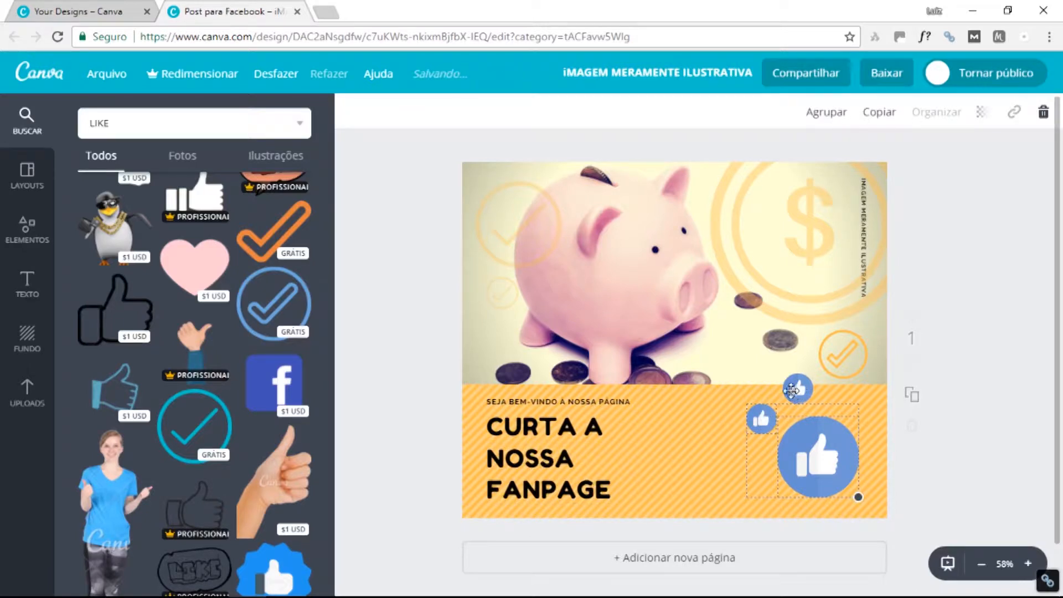
{"action": "left_click_drag", "start_coordinate": [791, 391], "coordinate": [736, 396]}
{"action": "mouse_move", "coordinate": [764, 454]}
{"action": "left_mouse_down"}
{"action": "mouse_move", "coordinate": [789, 432]}
{"action": "mouse_move", "coordinate": [806, 446]}
{"action": "mouse_move", "coordinate": [774, 462]}
{"action": "left_mouse_up"}
{"action": "left_click", "coordinate": [774, 447]}
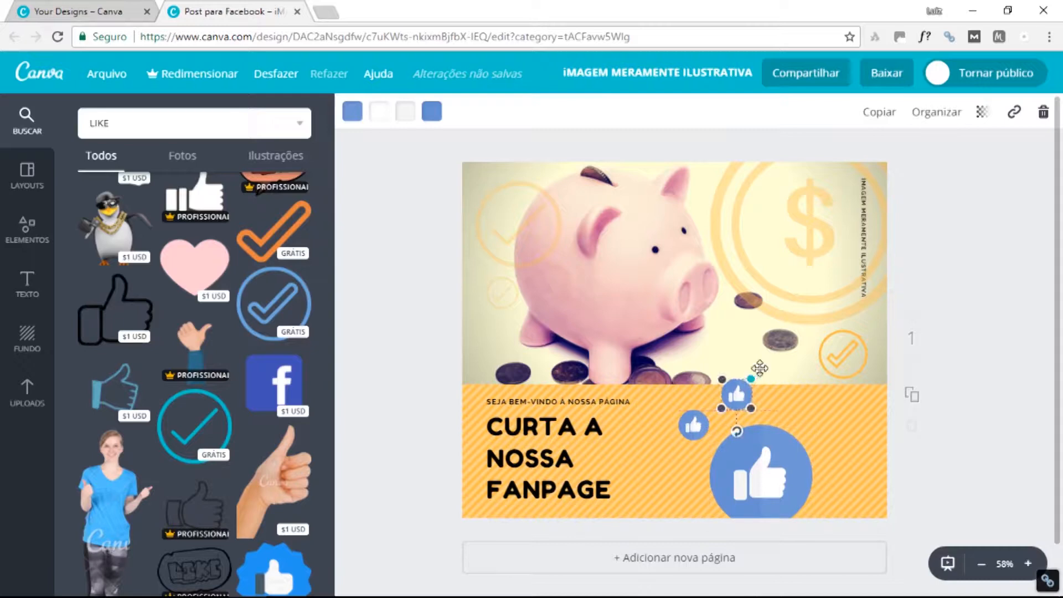
{"action": "left_click_drag", "start_coordinate": [752, 378], "coordinate": [769, 358]}
{"action": "left_click_drag", "start_coordinate": [784, 474], "coordinate": [793, 476]}
{"action": "scroll", "coordinate": [803, 323], "scroll_direction": "down", "scroll_amount": 1}
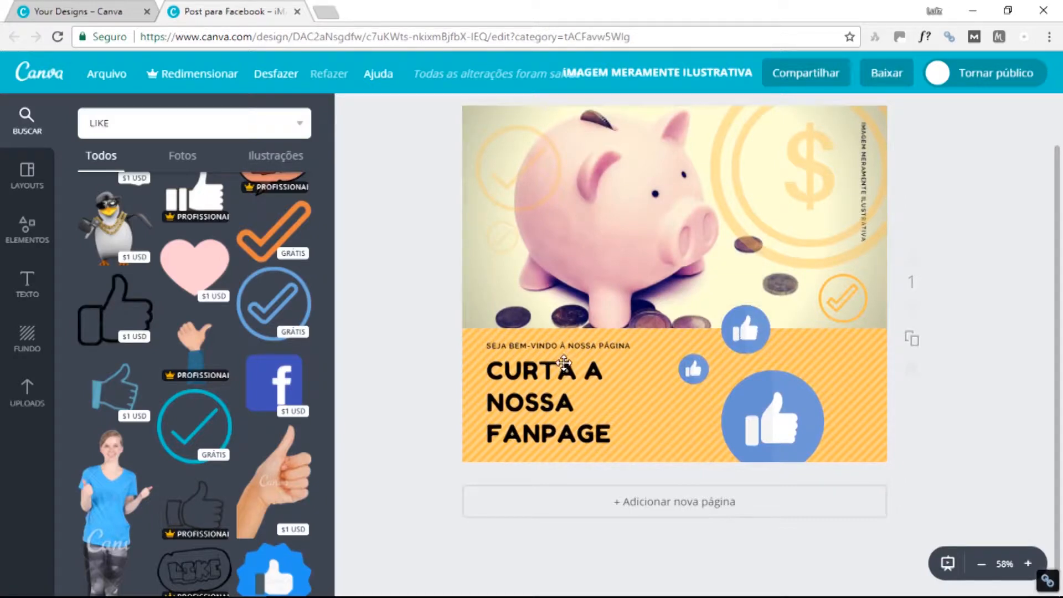
Reposition the headline group and resize it to size 36.2.
{"action": "left_click_drag", "start_coordinate": [563, 363], "coordinate": [564, 363]}
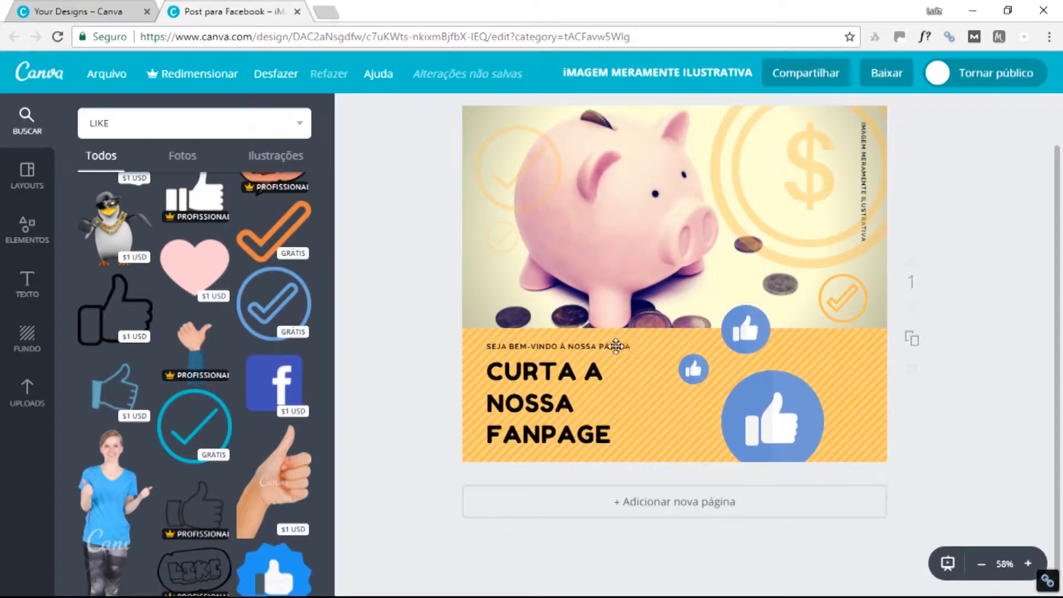
{"action": "key", "text": "ctrl+z"}
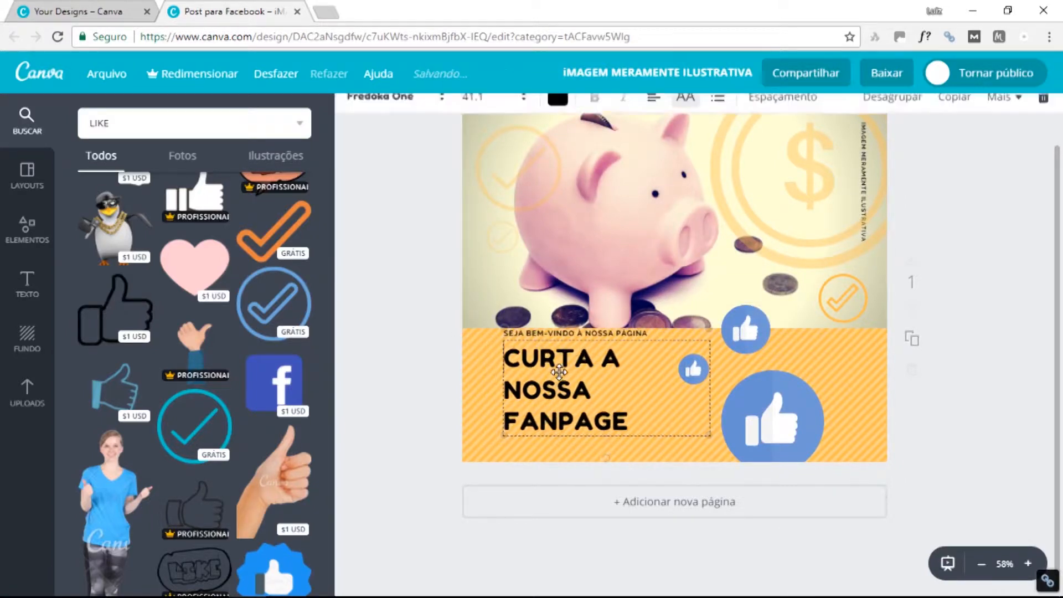
{"action": "left_click_drag", "start_coordinate": [595, 363], "coordinate": [577, 371]}
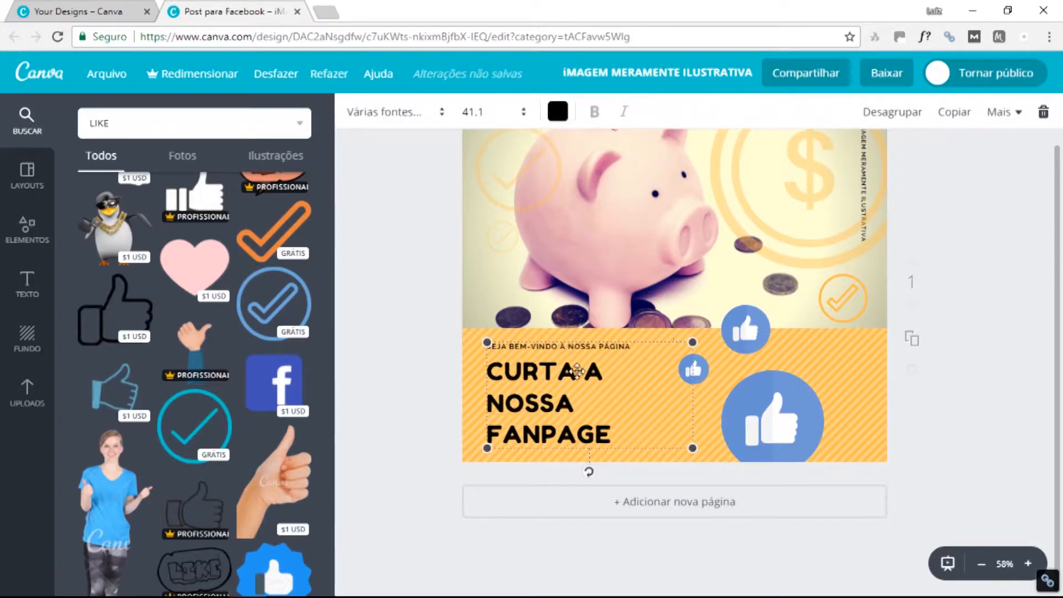
{"action": "left_click_drag", "start_coordinate": [691, 342], "coordinate": [667, 355]}
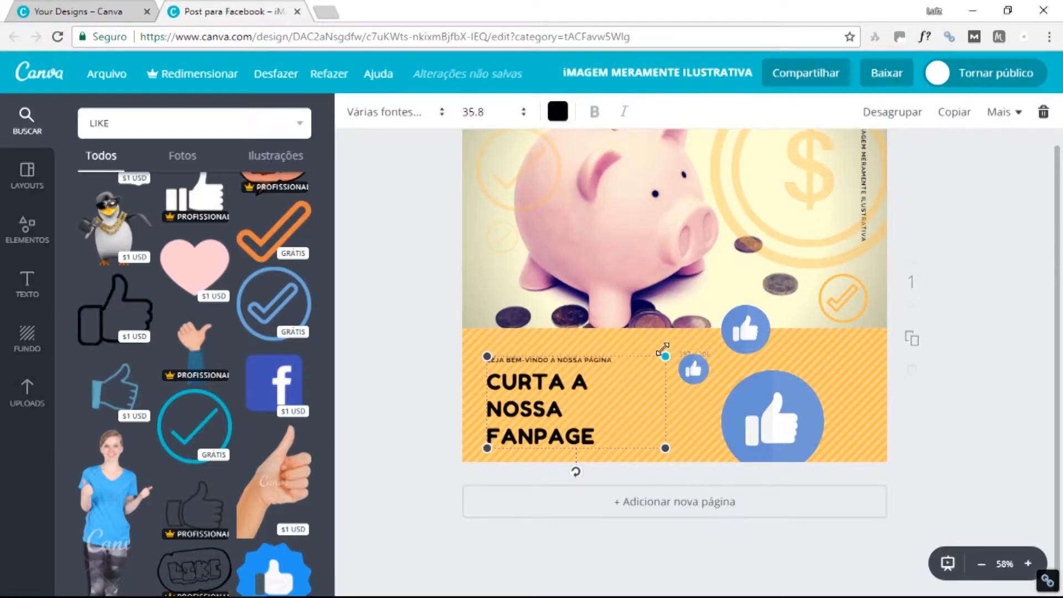
{"action": "left_click_drag", "start_coordinate": [582, 381], "coordinate": [593, 373]}
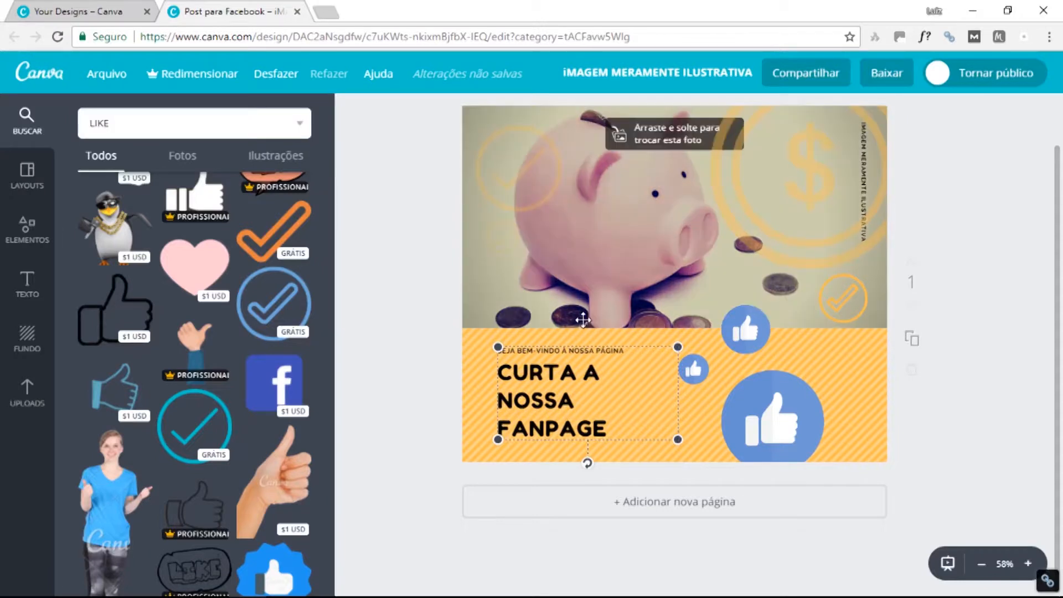
{"action": "left_click", "coordinate": [581, 317]}
{"action": "left_click", "coordinate": [676, 348]}
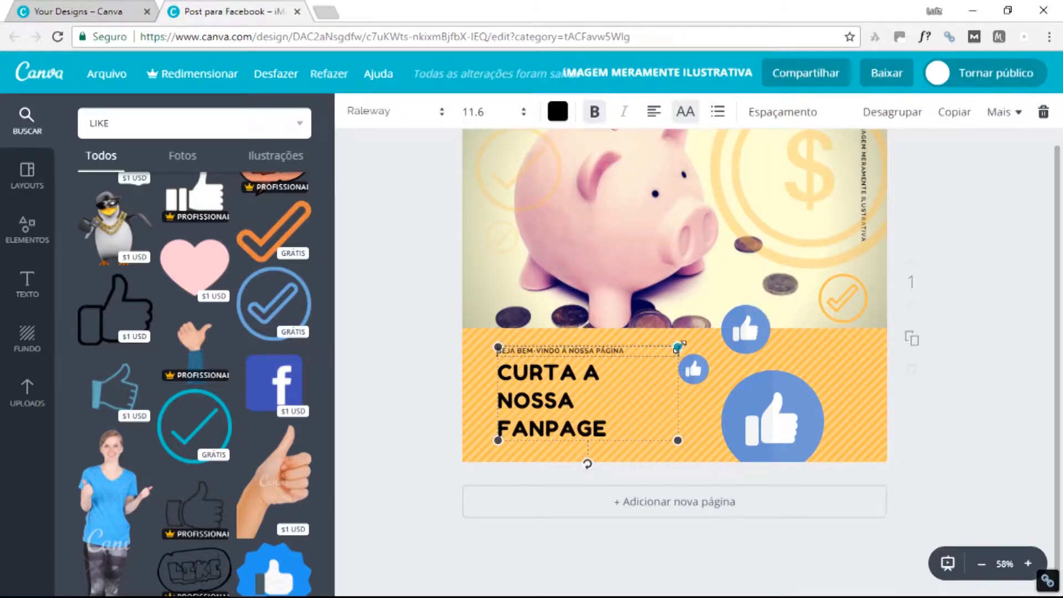
{"action": "left_click_drag", "start_coordinate": [687, 341], "coordinate": [678, 347]}
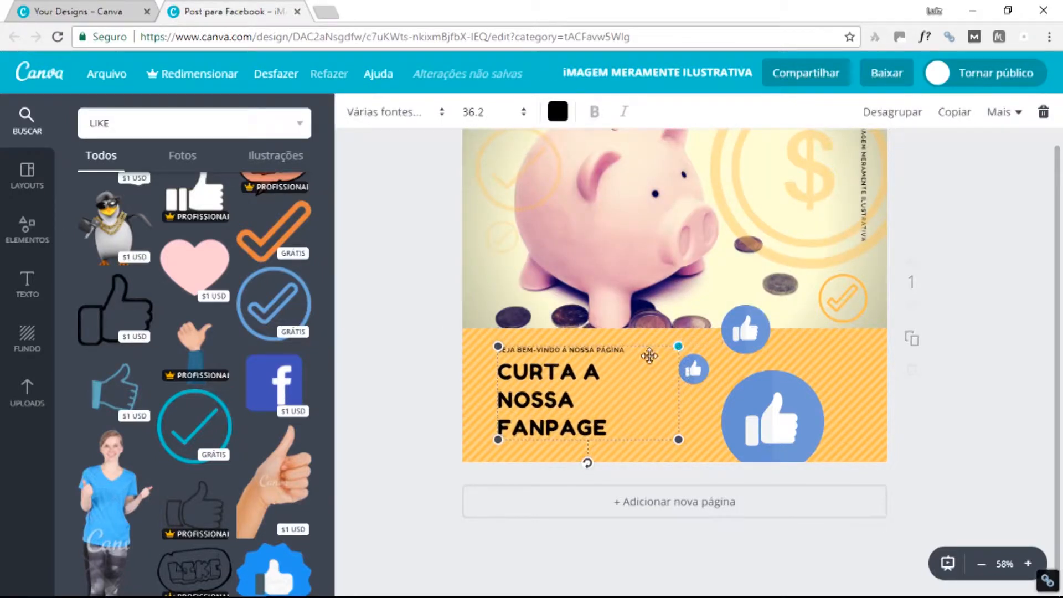
Set the 'SEJA BEM-VINDO À NOSSA PÁGINA' line to font size 14.
{"action": "left_click", "coordinate": [528, 349]}
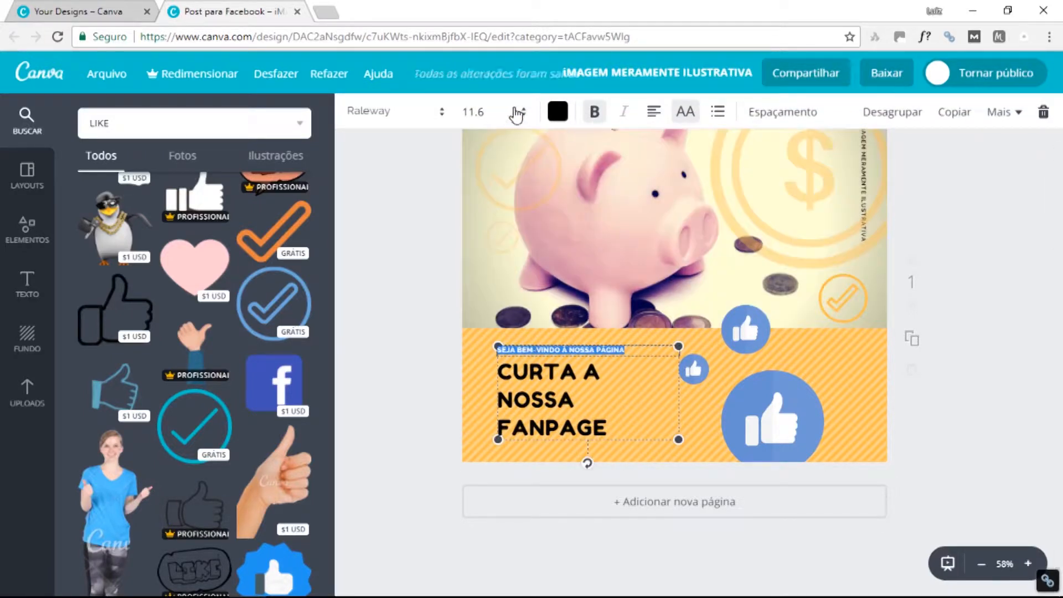
{"action": "left_click", "coordinate": [523, 113]}
{"action": "left_click", "coordinate": [472, 246]}
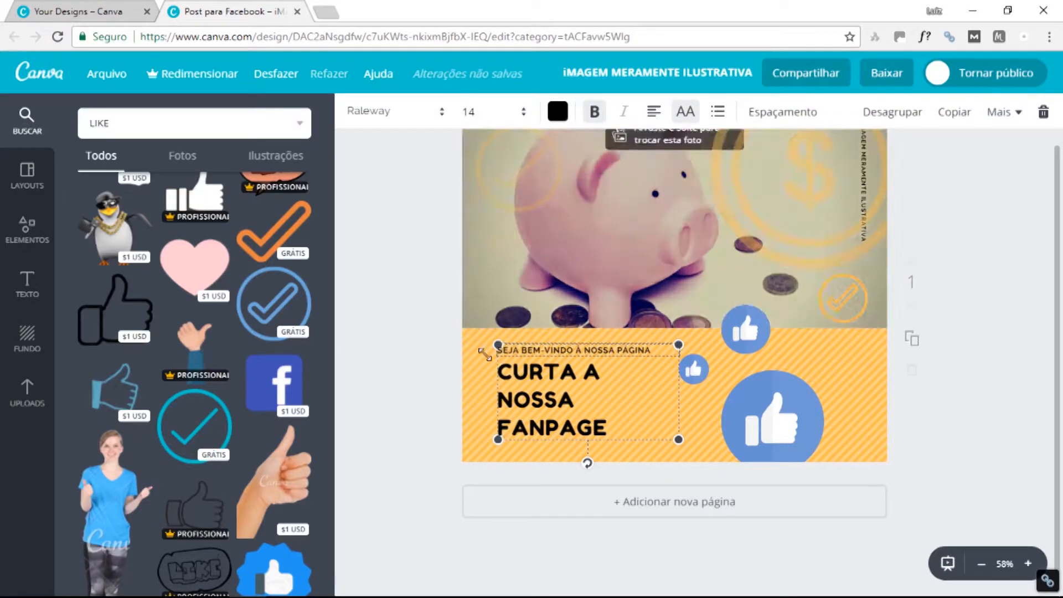
{"action": "left_click", "coordinate": [399, 308]}
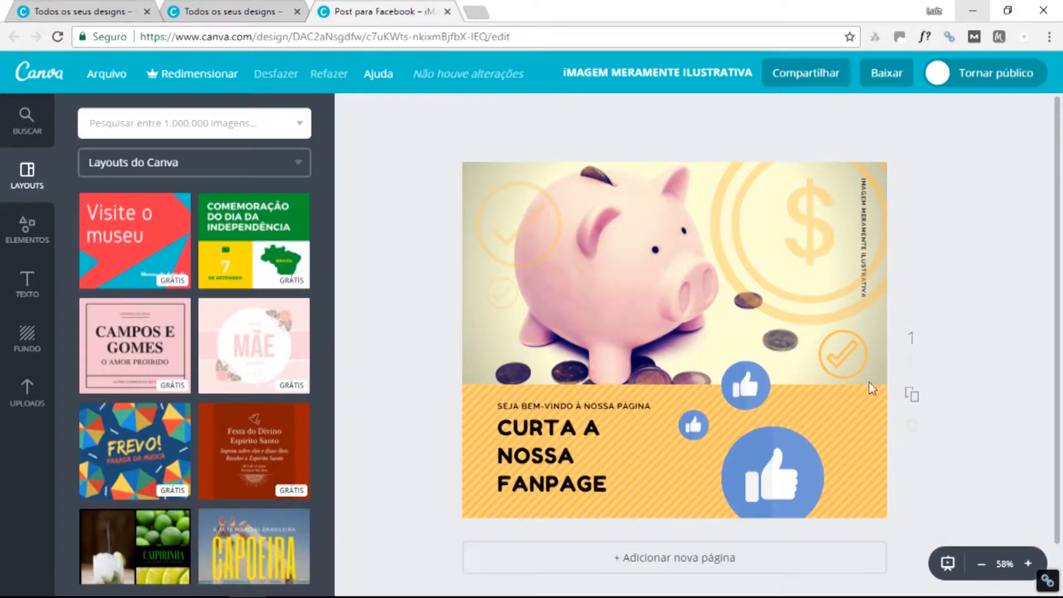
Browse the Elements, Text, Background, Layouts and image search panels.
{"action": "left_click", "coordinate": [31, 231]}
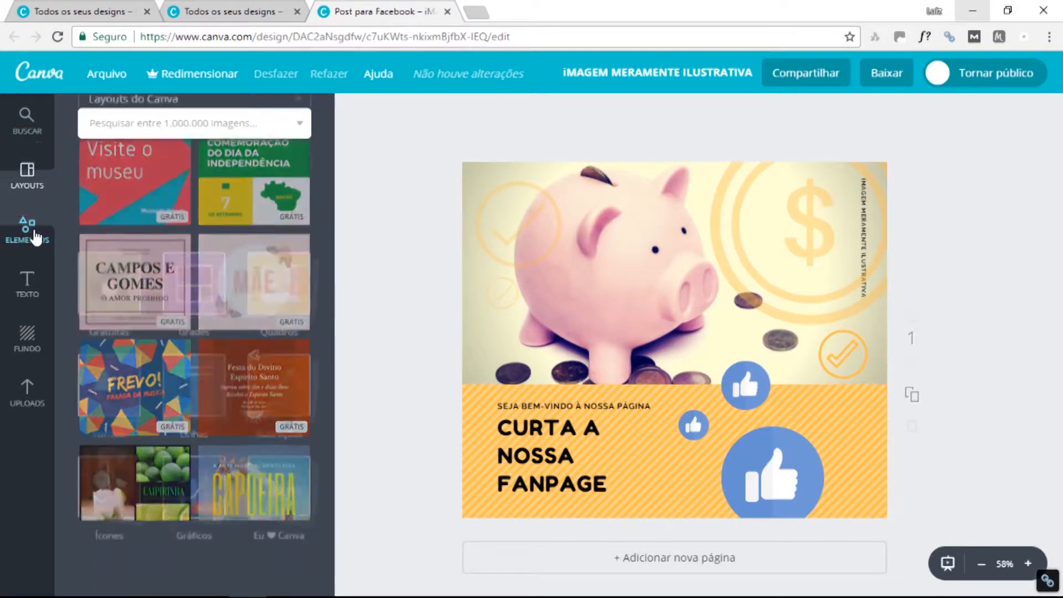
{"action": "left_click", "coordinate": [30, 294]}
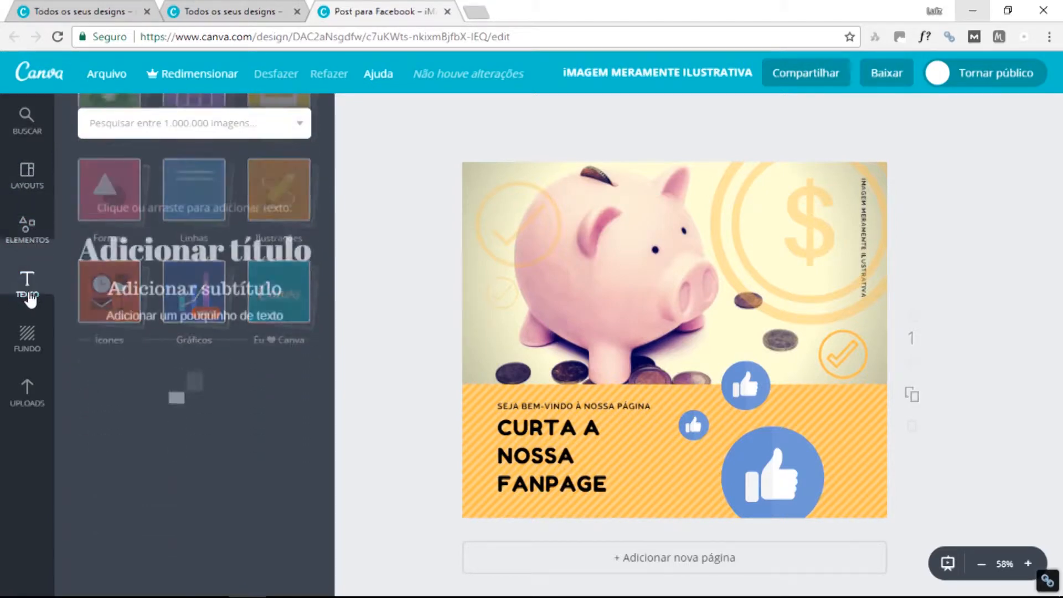
{"action": "left_click", "coordinate": [31, 333]}
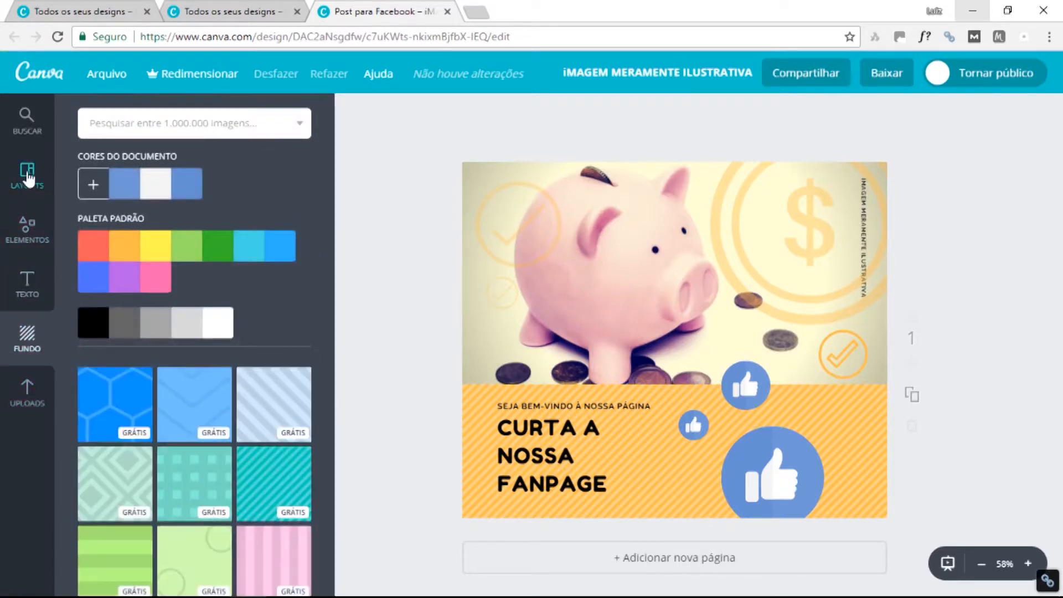
{"action": "left_click", "coordinate": [26, 173]}
{"action": "left_click", "coordinate": [25, 128]}
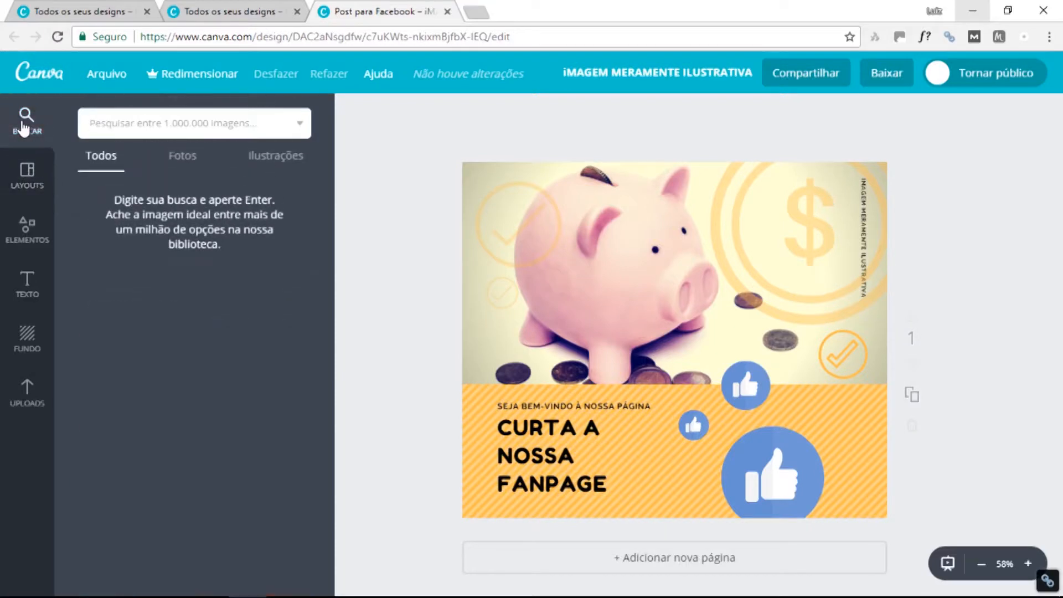
{"action": "left_click", "coordinate": [145, 120]}
Try the 'You're the best dad ever' layout but keep the current design (Não substituir).
{"action": "left_click", "coordinate": [26, 189]}
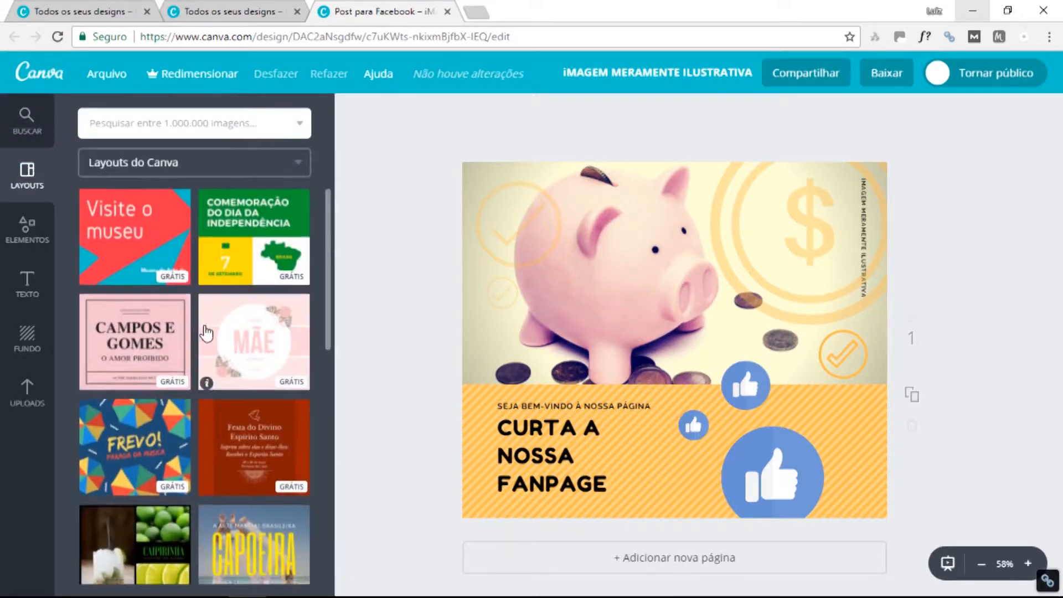
{"action": "scroll", "coordinate": [205, 315], "scroll_direction": "down", "scroll_amount": 15}
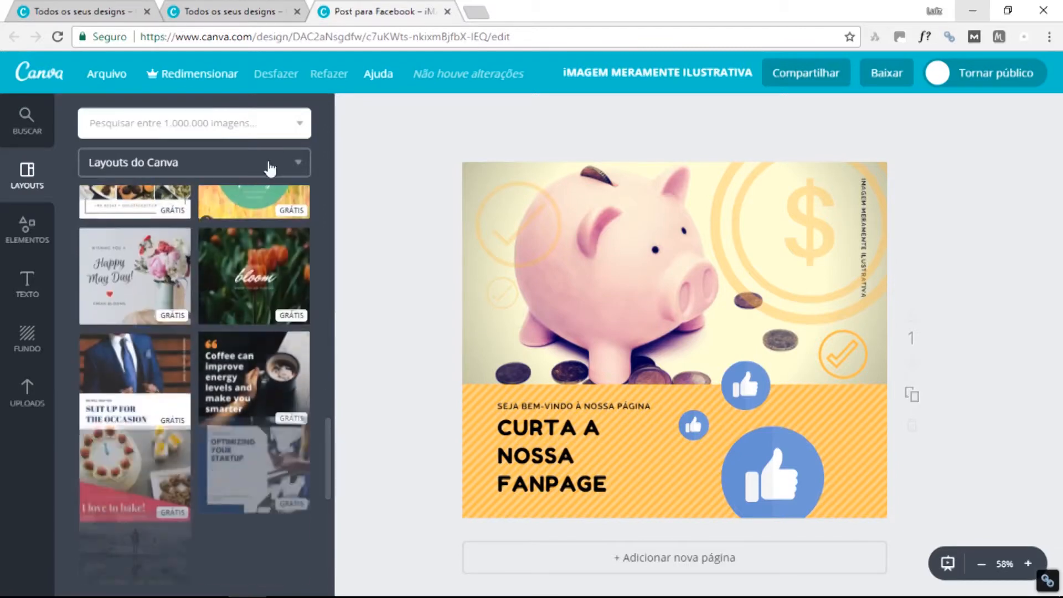
{"action": "left_click", "coordinate": [297, 162]}
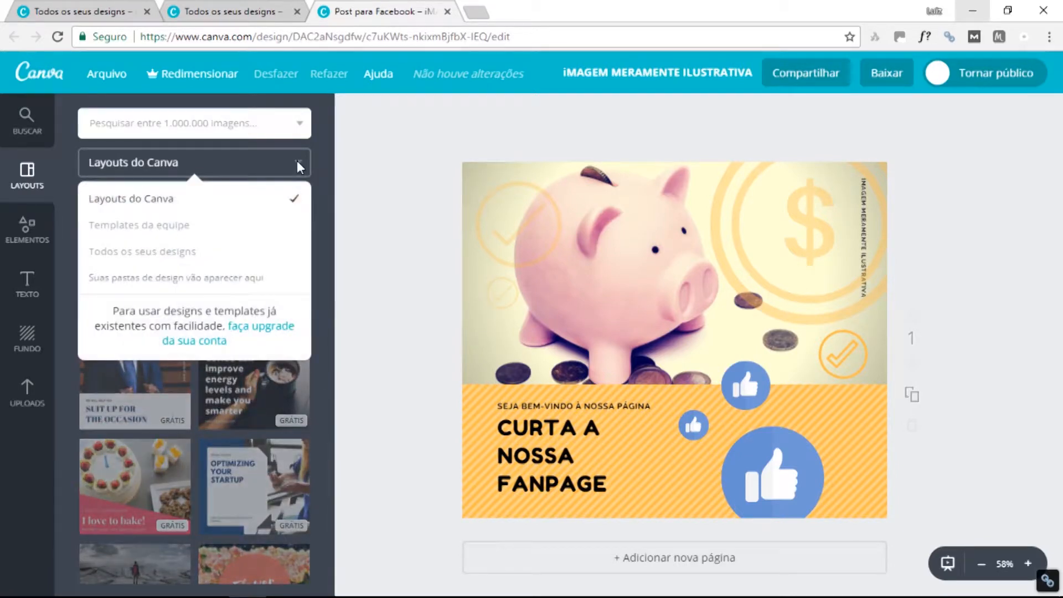
{"action": "left_click", "coordinate": [350, 180]}
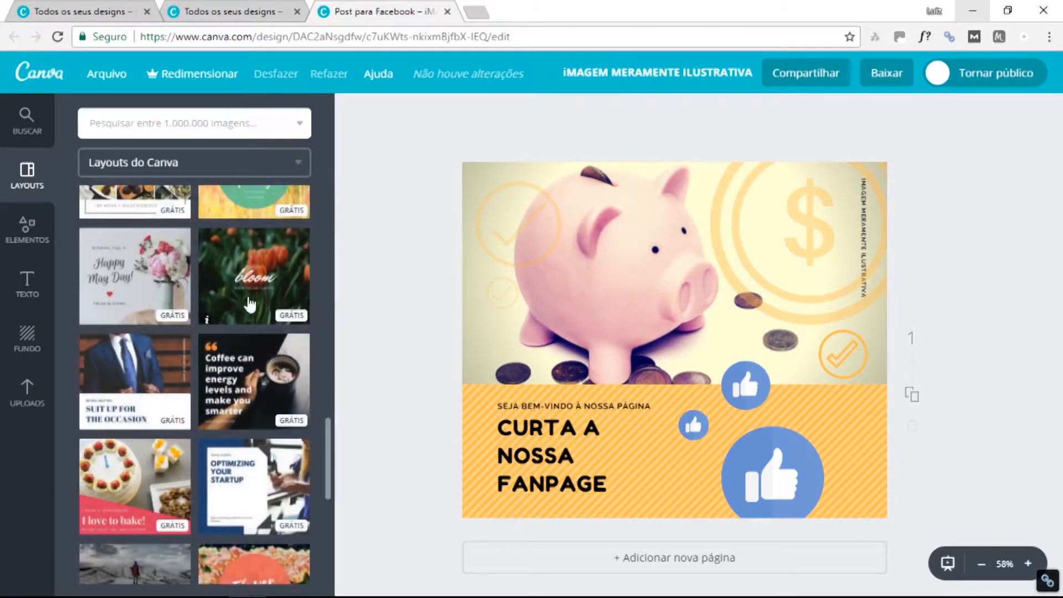
{"action": "scroll", "coordinate": [256, 310], "scroll_direction": "down", "scroll_amount": 7}
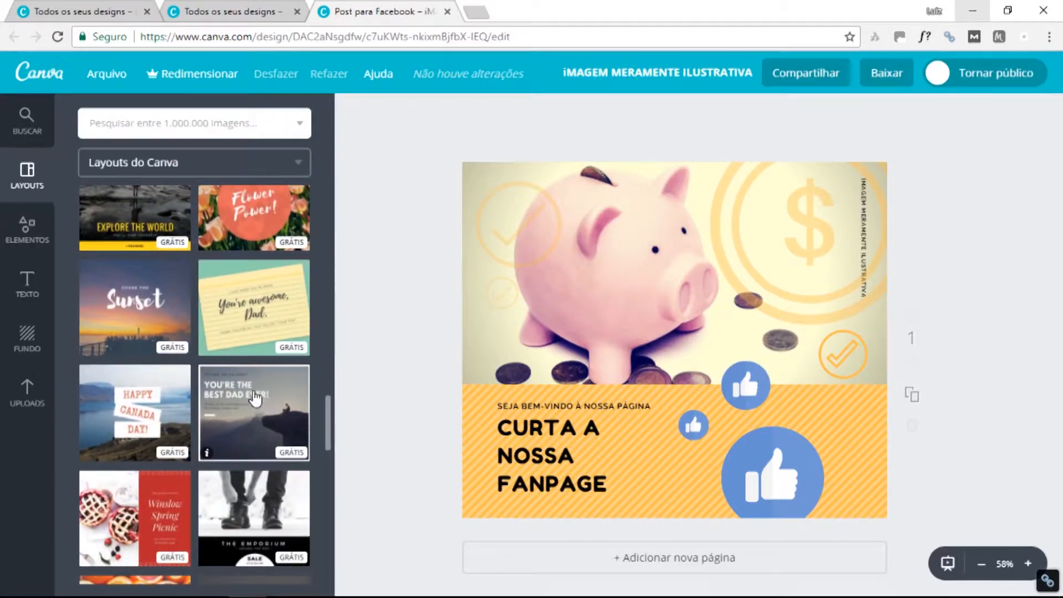
{"action": "scroll", "coordinate": [255, 396], "scroll_direction": "down", "scroll_amount": 3}
{"action": "left_click", "coordinate": [256, 266]}
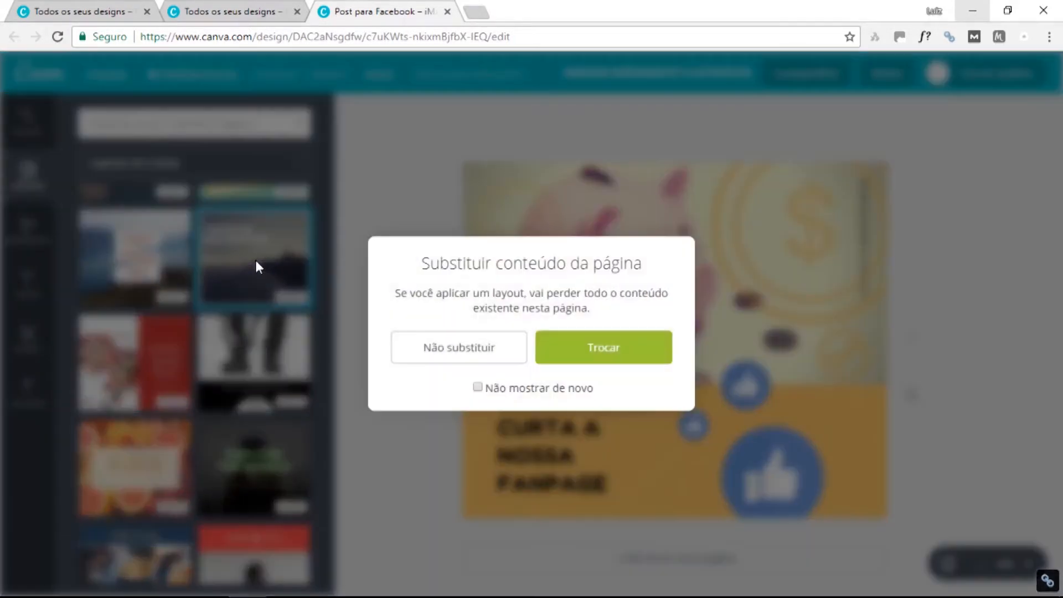
{"action": "left_click", "coordinate": [462, 347]}
{"action": "scroll", "coordinate": [173, 343], "scroll_direction": "down", "scroll_amount": 3}
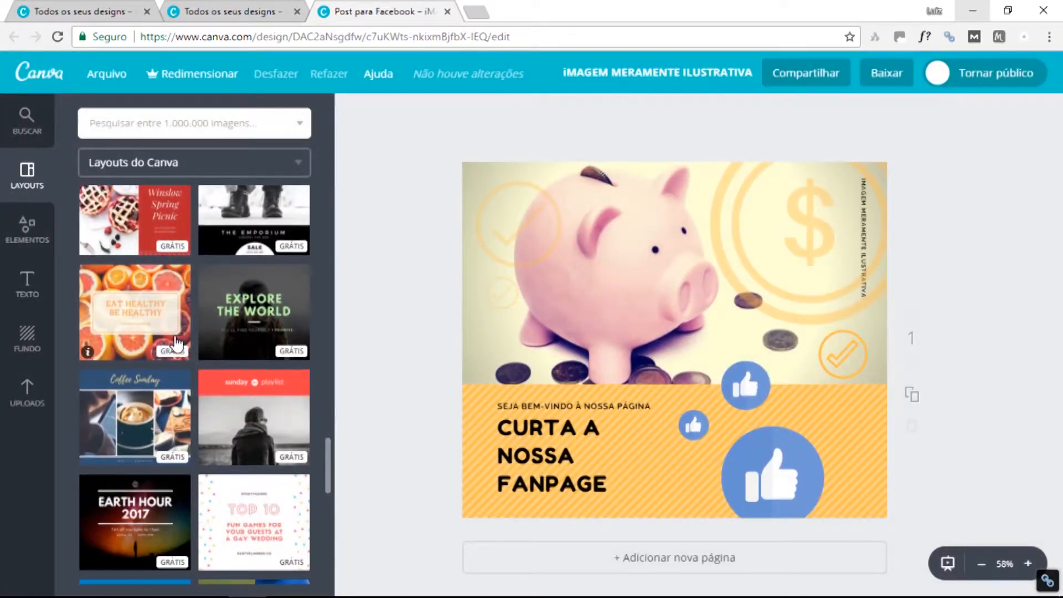
{"action": "scroll", "coordinate": [176, 343], "scroll_direction": "down", "scroll_amount": 3}
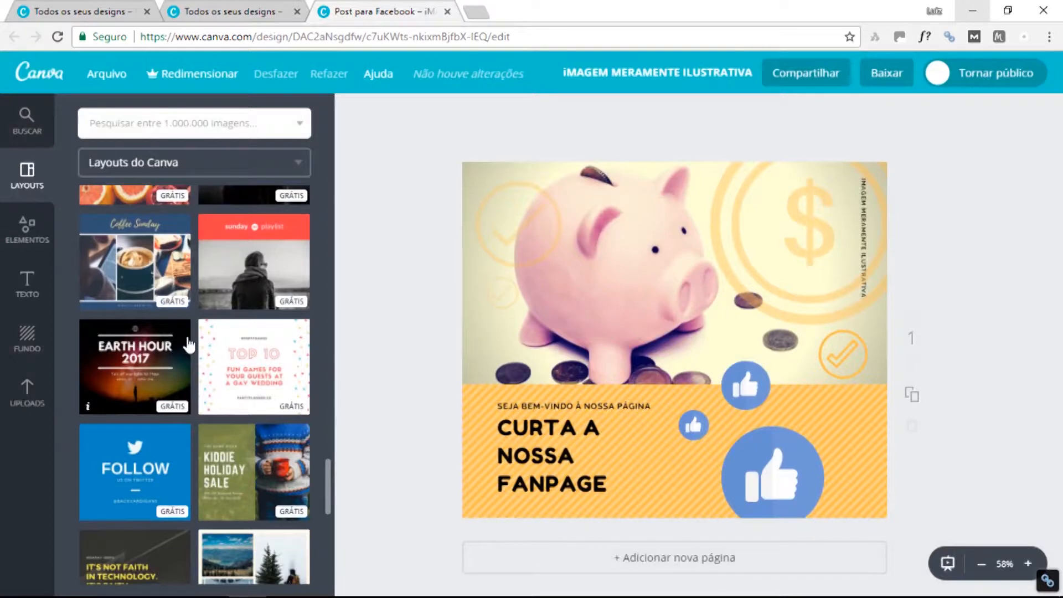
Open Elementos and preview the Grades photo grid layouts.
{"action": "left_click", "coordinate": [43, 224]}
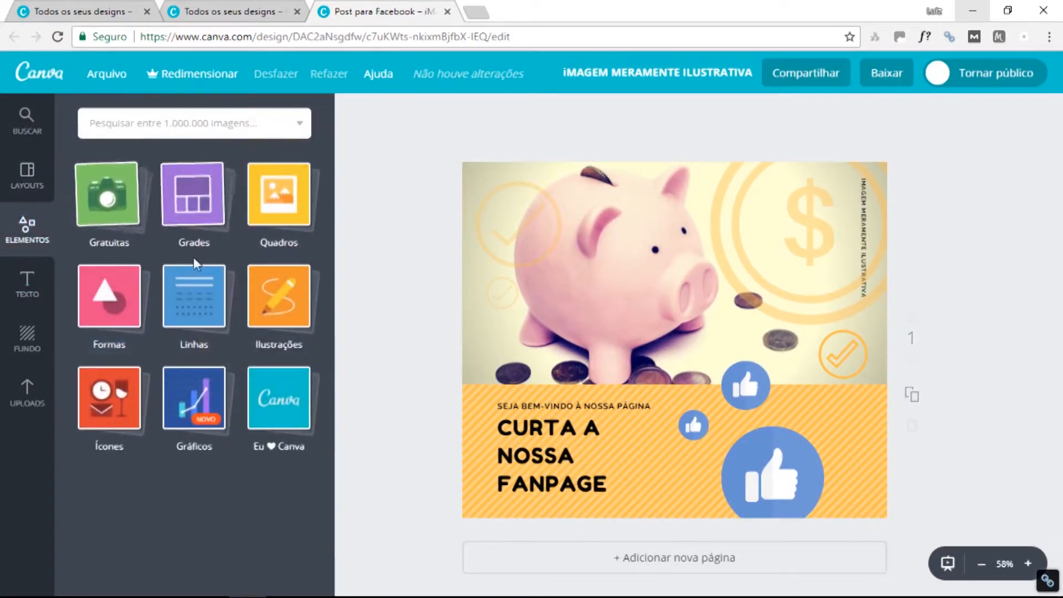
{"action": "left_click", "coordinate": [209, 215]}
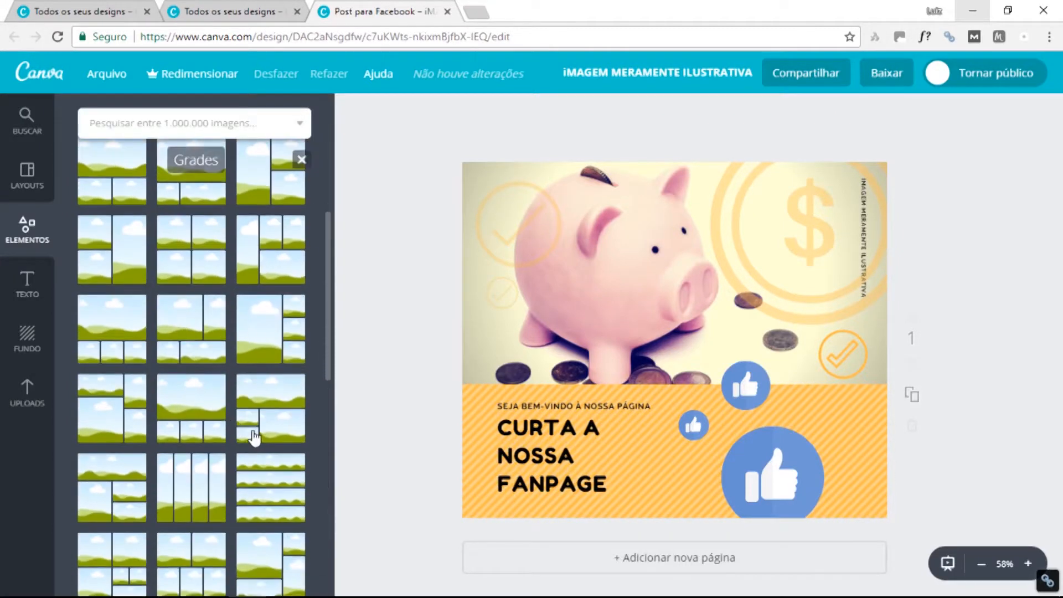
{"action": "scroll", "coordinate": [254, 438], "scroll_direction": "down", "scroll_amount": 10}
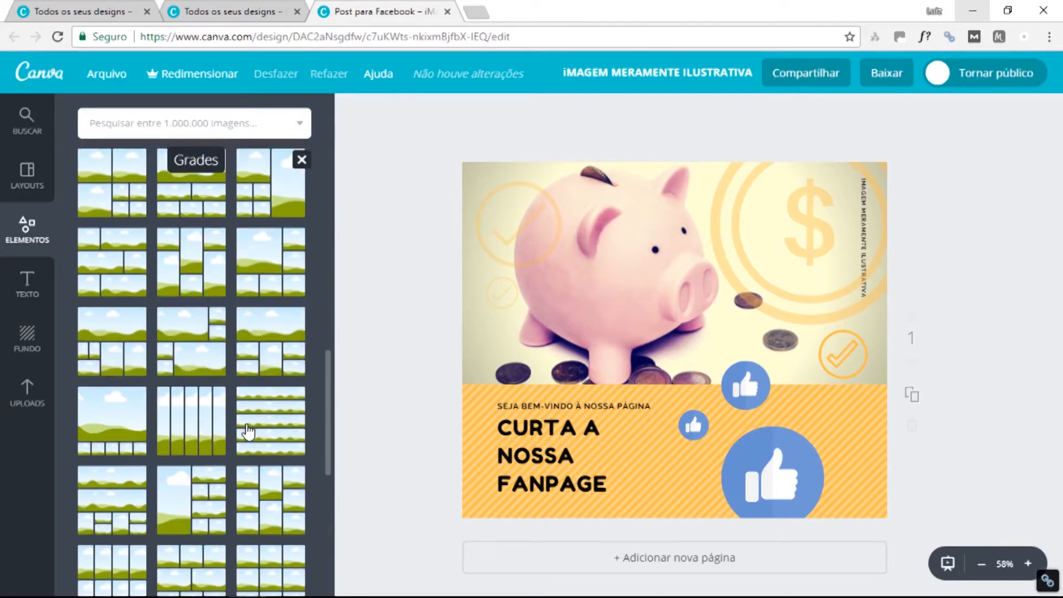
{"action": "scroll", "coordinate": [247, 438], "scroll_direction": "up", "scroll_amount": 10}
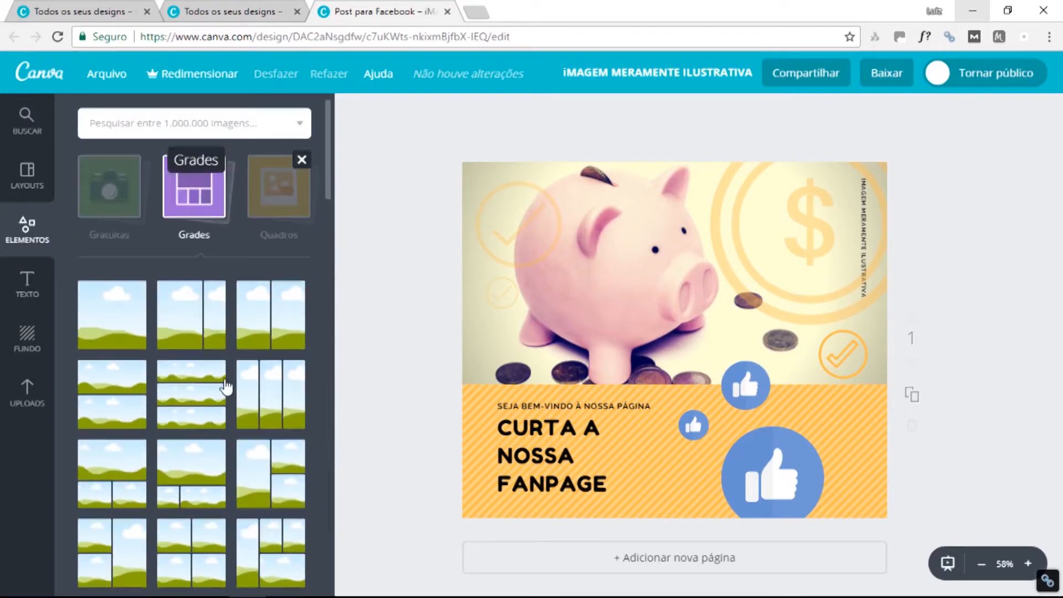
{"action": "left_click", "coordinate": [191, 216]}
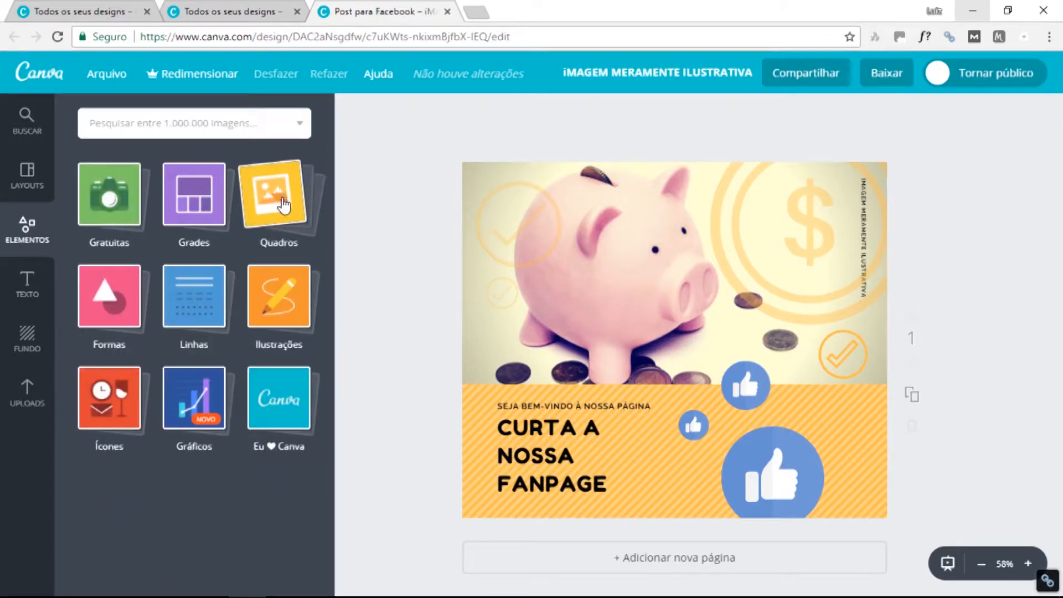
Preview the Quadros photo frames, then return to the categories.
{"action": "left_click", "coordinate": [282, 203]}
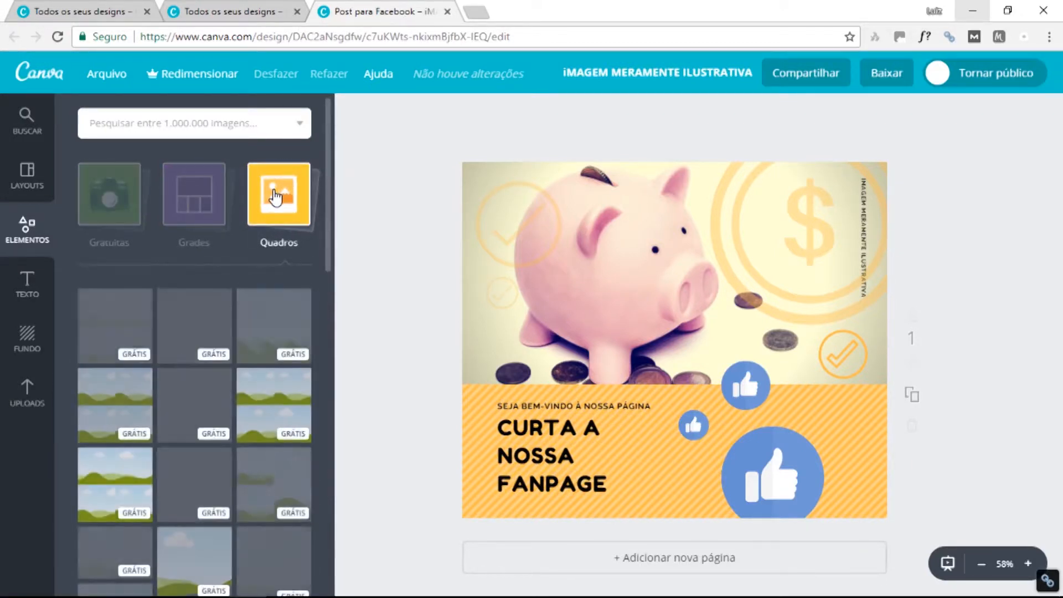
{"action": "scroll", "coordinate": [274, 321], "scroll_direction": "down", "scroll_amount": 1}
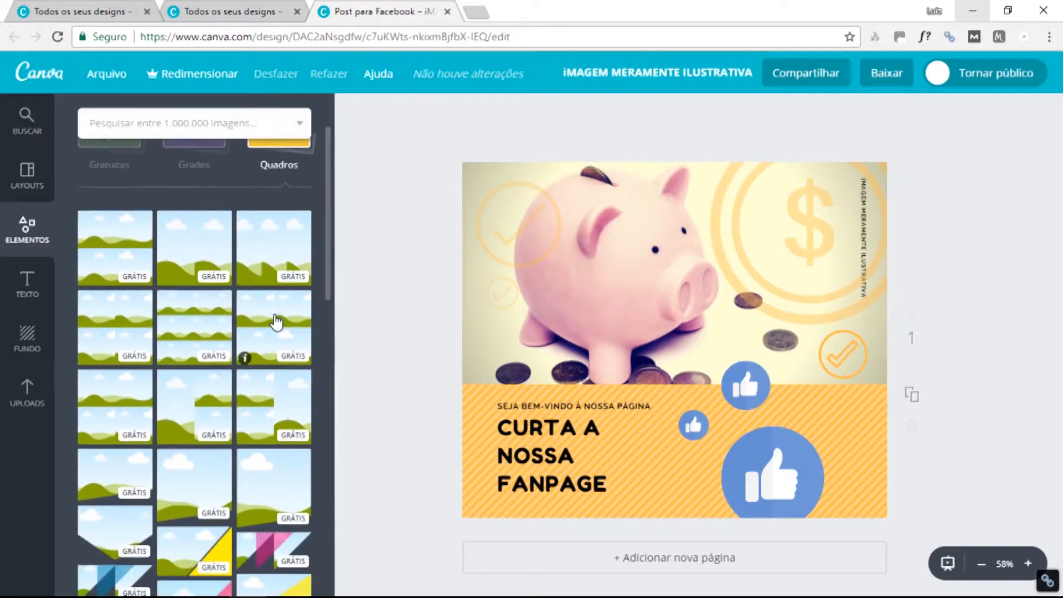
{"action": "scroll", "coordinate": [276, 322], "scroll_direction": "down", "scroll_amount": 2}
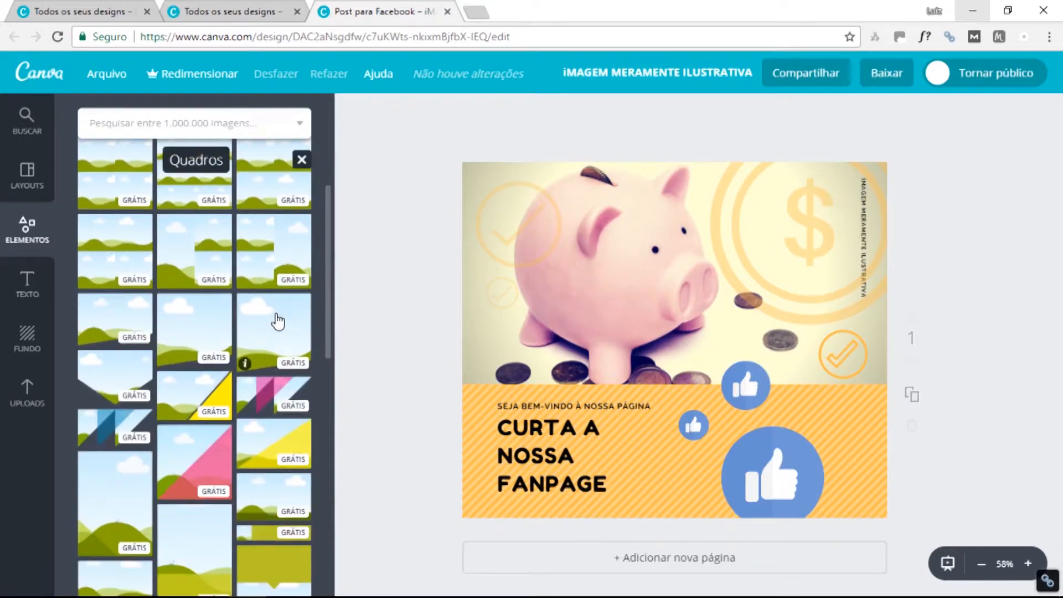
{"action": "scroll", "coordinate": [276, 319], "scroll_direction": "up", "scroll_amount": 3}
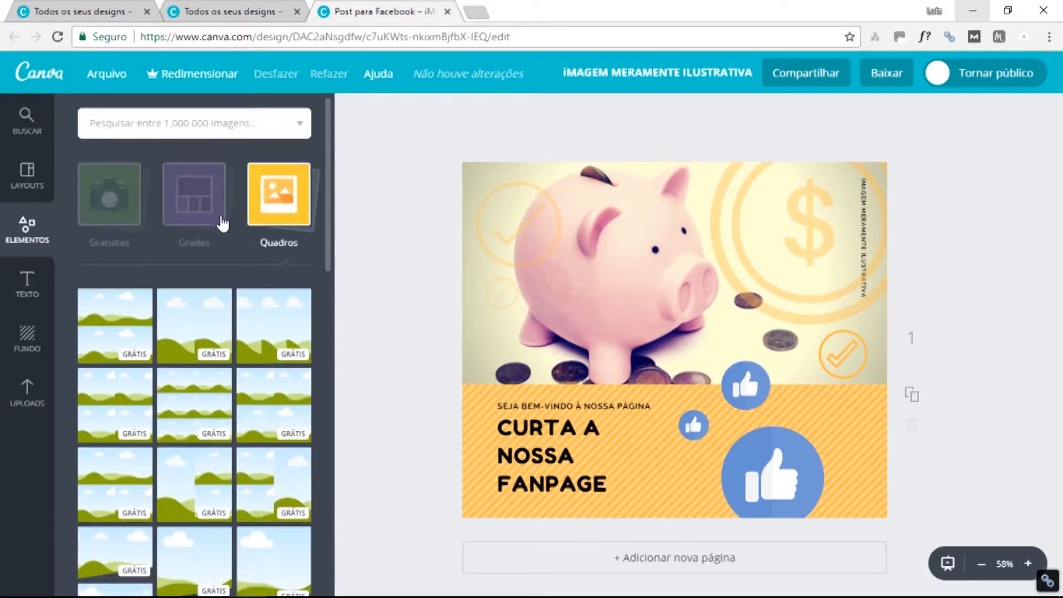
{"action": "left_click", "coordinate": [268, 191]}
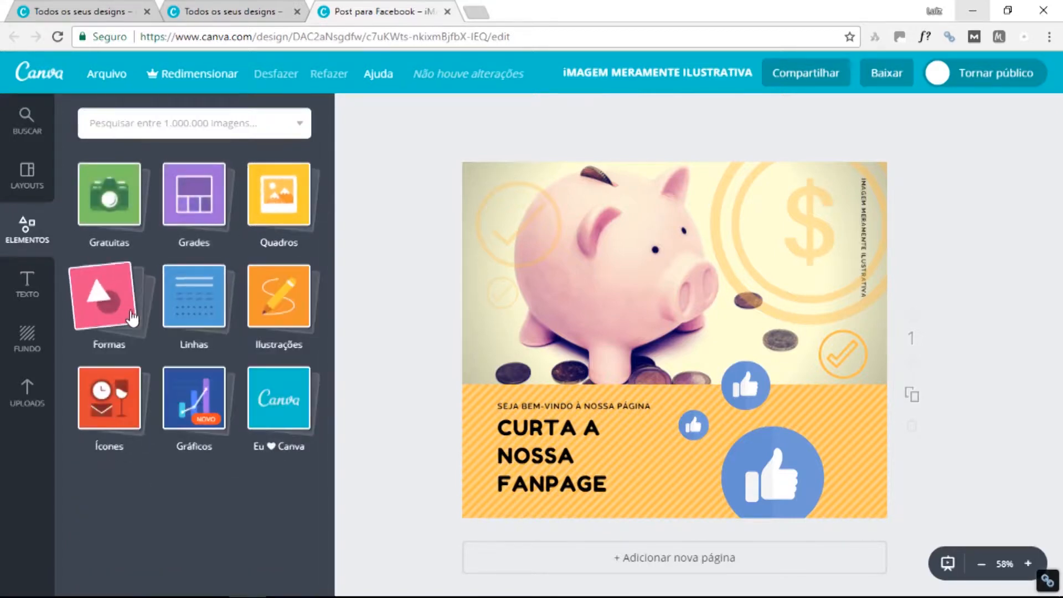
Preview the Formas shapes, then return to the category overview.
{"action": "left_click", "coordinate": [130, 317]}
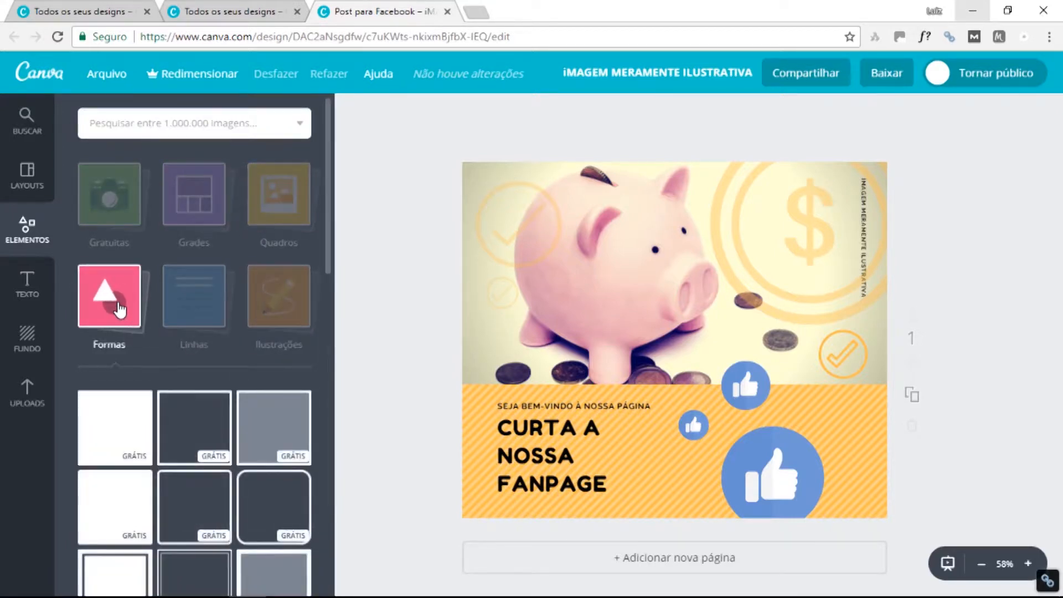
{"action": "scroll", "coordinate": [197, 457], "scroll_direction": "down", "scroll_amount": 3}
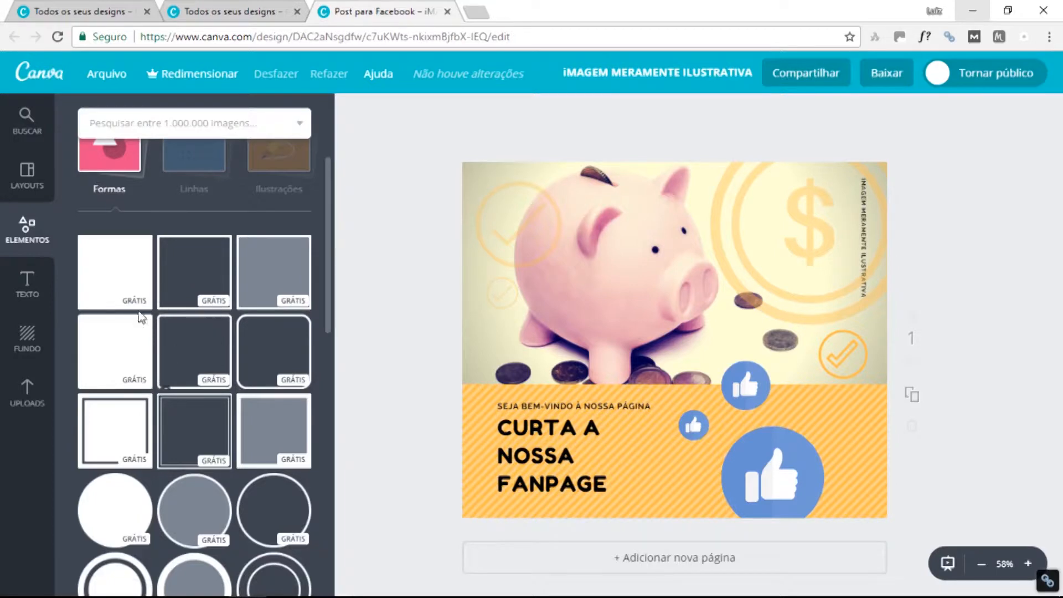
{"action": "scroll", "coordinate": [192, 447], "scroll_direction": "down", "scroll_amount": 3}
{"action": "scroll", "coordinate": [192, 447], "scroll_direction": "down", "scroll_amount": 2}
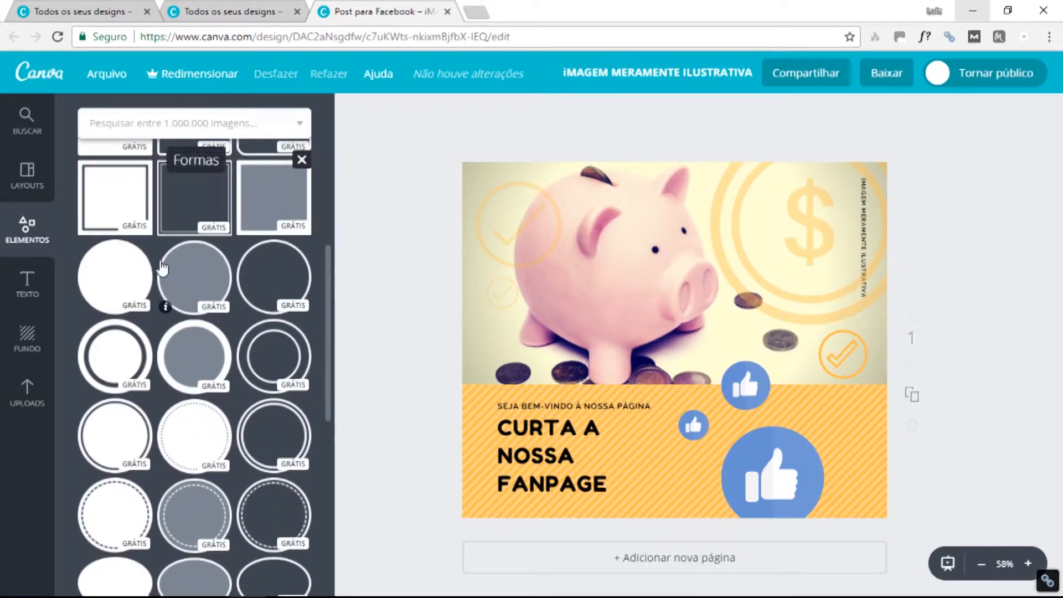
{"action": "scroll", "coordinate": [221, 470], "scroll_direction": "down", "scroll_amount": 4}
{"action": "scroll", "coordinate": [233, 435], "scroll_direction": "down", "scroll_amount": 4}
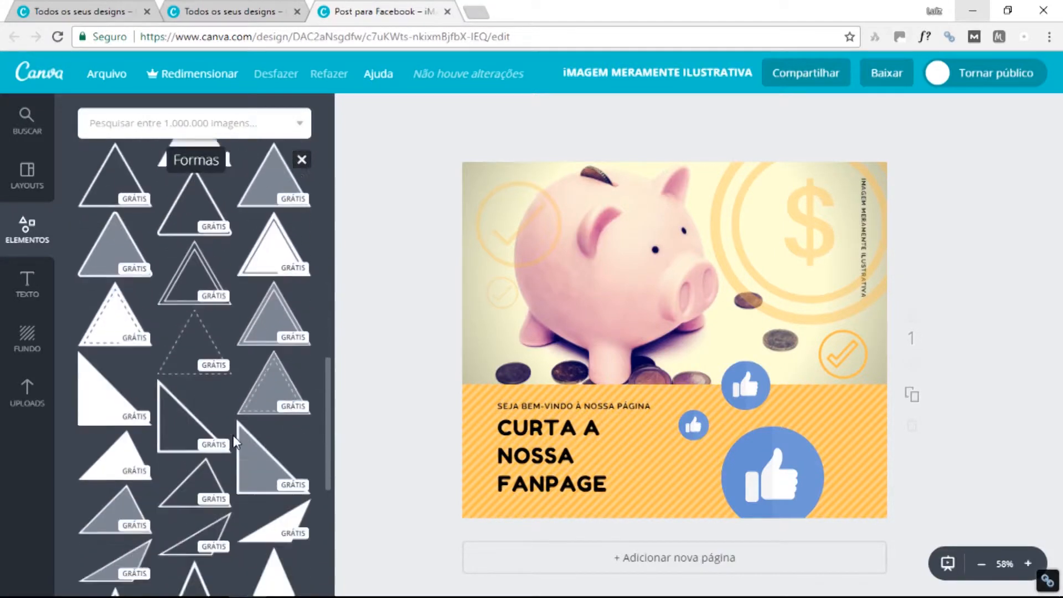
{"action": "scroll", "coordinate": [234, 435], "scroll_direction": "up", "scroll_amount": 9}
{"action": "scroll", "coordinate": [235, 381], "scroll_direction": "up", "scroll_amount": 5}
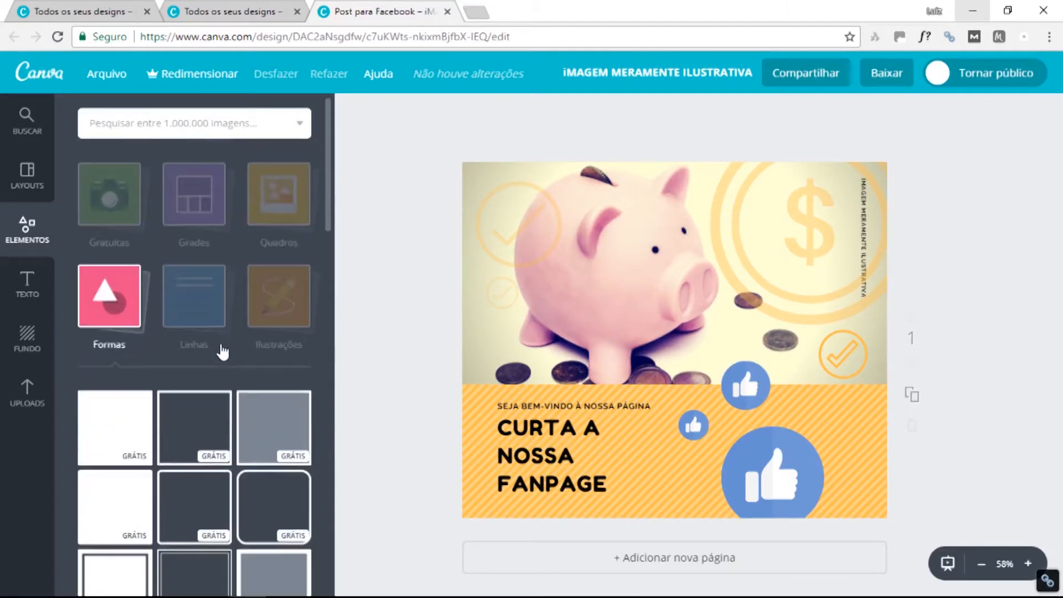
{"action": "left_click", "coordinate": [202, 302]}
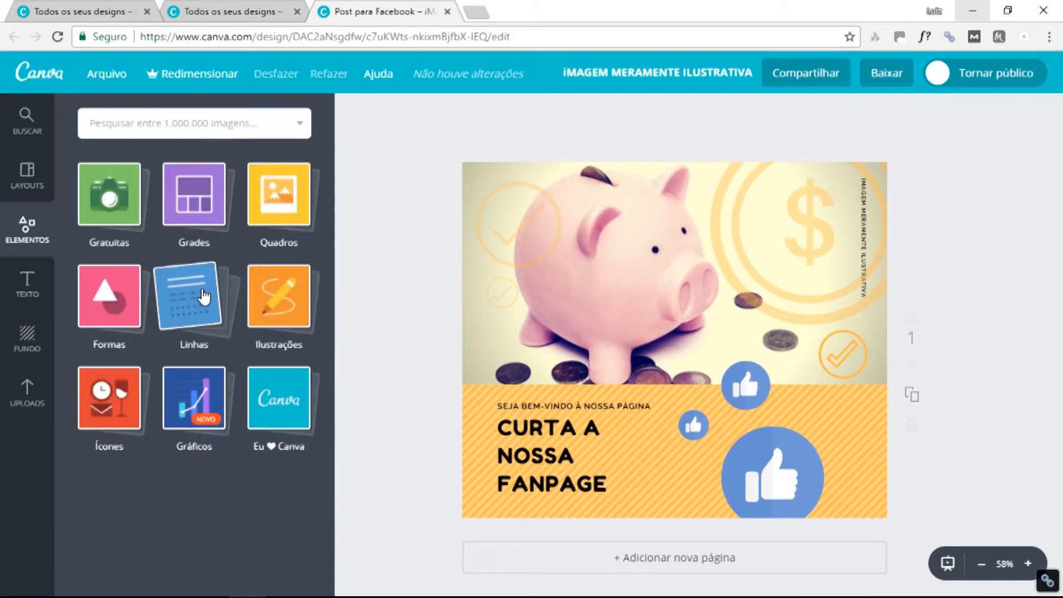
Preview the Linhas (lines) element collection, then close it.
{"action": "left_click", "coordinate": [204, 297]}
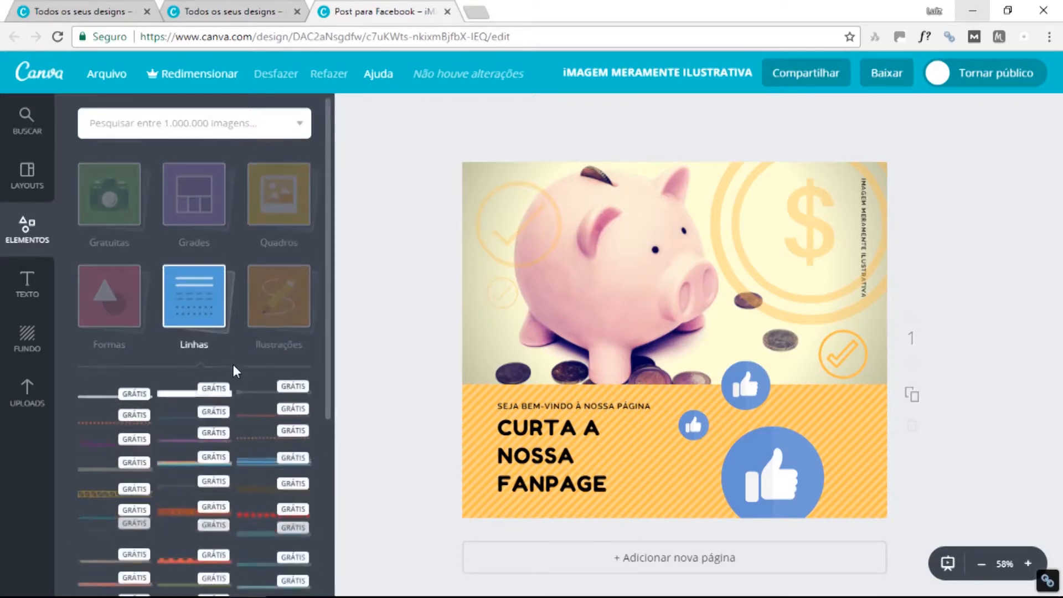
{"action": "scroll", "coordinate": [232, 371], "scroll_direction": "down", "scroll_amount": 5}
{"action": "scroll", "coordinate": [241, 387], "scroll_direction": "down", "scroll_amount": 5}
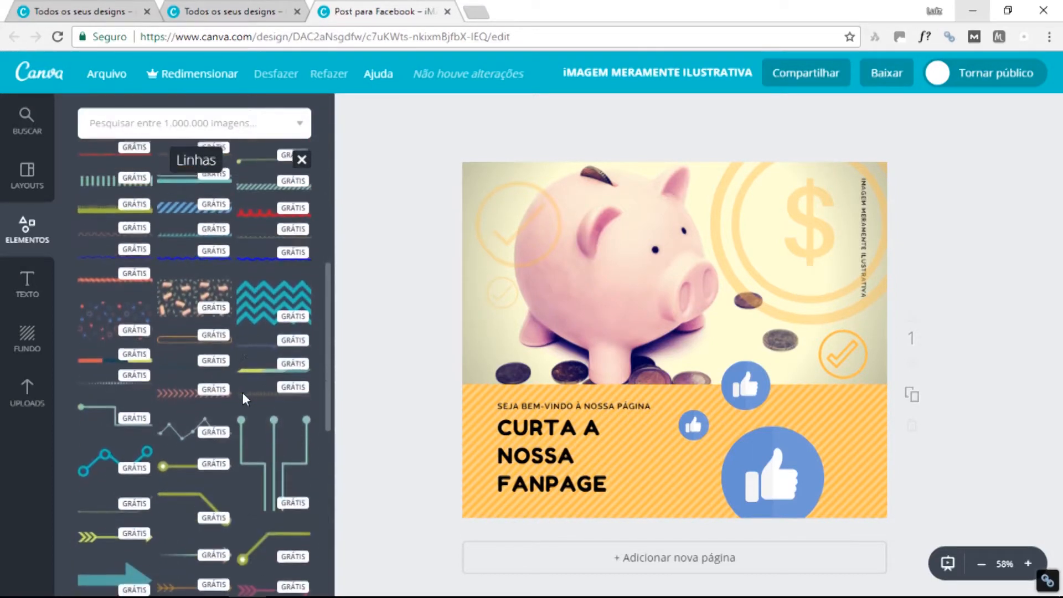
{"action": "scroll", "coordinate": [237, 381], "scroll_direction": "down", "scroll_amount": 8}
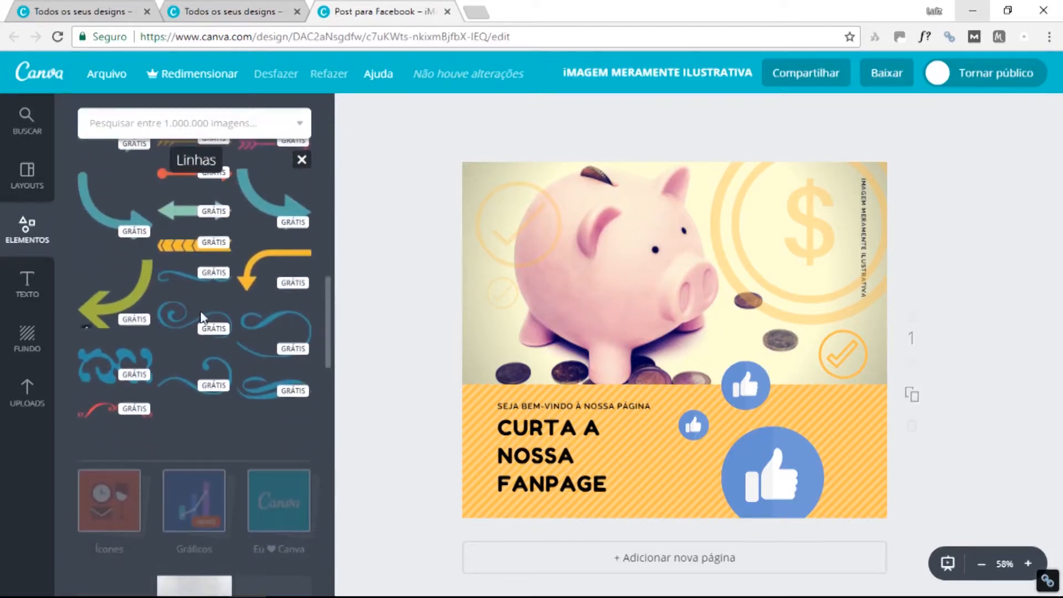
{"action": "scroll", "coordinate": [247, 380], "scroll_direction": "down", "scroll_amount": 5}
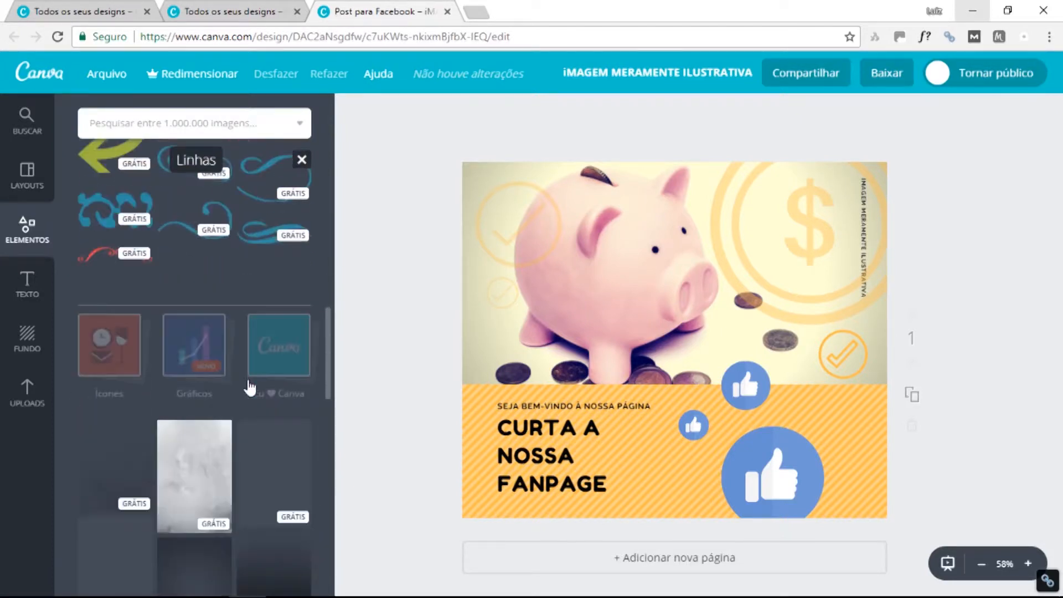
{"action": "scroll", "coordinate": [254, 363], "scroll_direction": "up", "scroll_amount": 6}
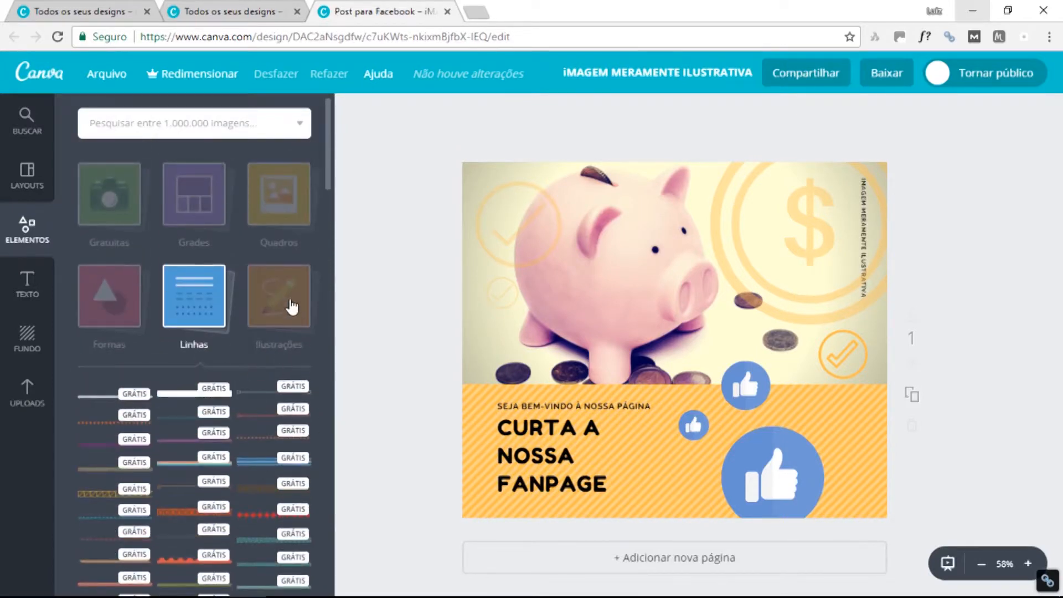
{"action": "left_click", "coordinate": [292, 306]}
Look through the Ilustrações (illustrations) collection, then close it.
{"action": "left_click", "coordinate": [259, 348]}
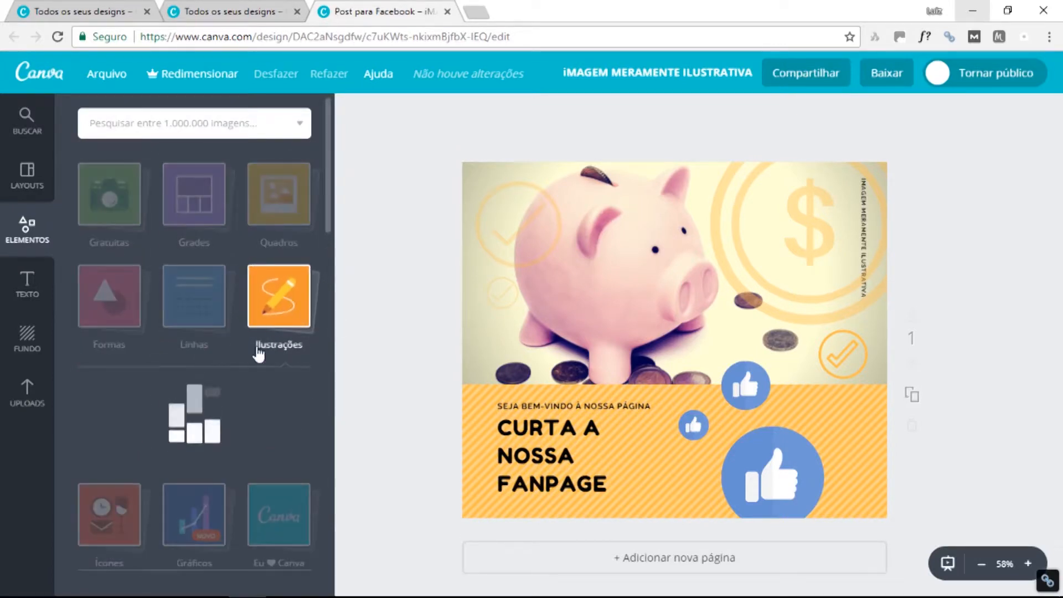
{"action": "scroll", "coordinate": [247, 426], "scroll_direction": "down", "scroll_amount": 1}
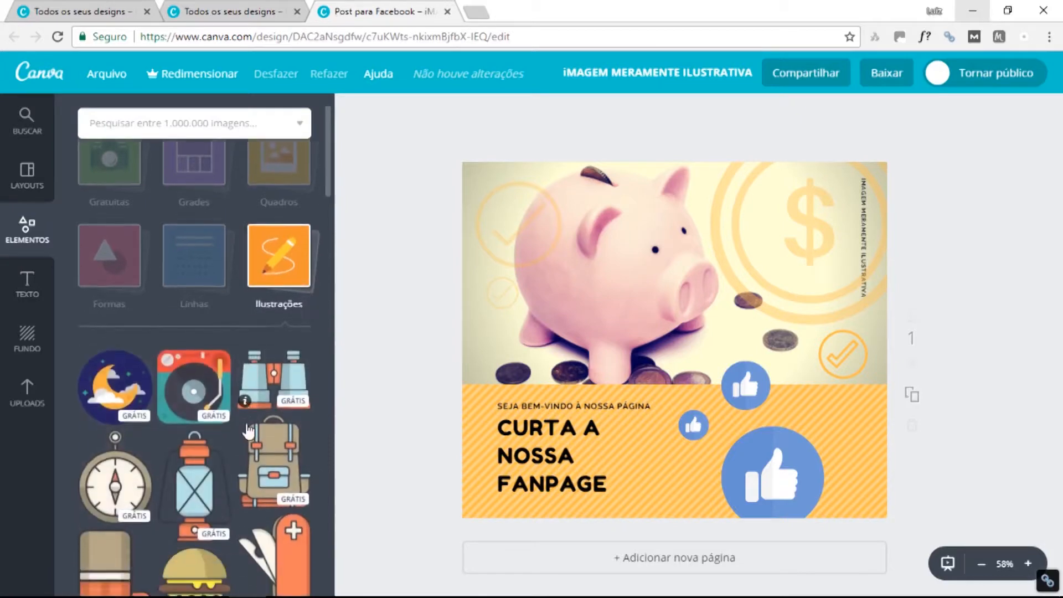
{"action": "scroll", "coordinate": [248, 426], "scroll_direction": "down", "scroll_amount": 4}
{"action": "scroll", "coordinate": [260, 455], "scroll_direction": "down", "scroll_amount": 2}
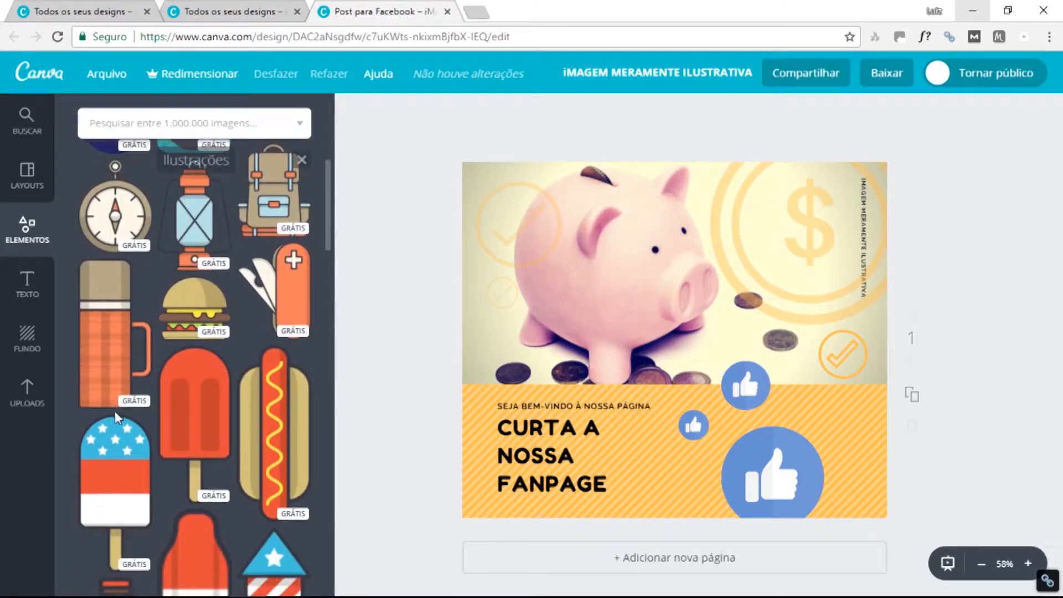
{"action": "scroll", "coordinate": [242, 431], "scroll_direction": "down", "scroll_amount": 4}
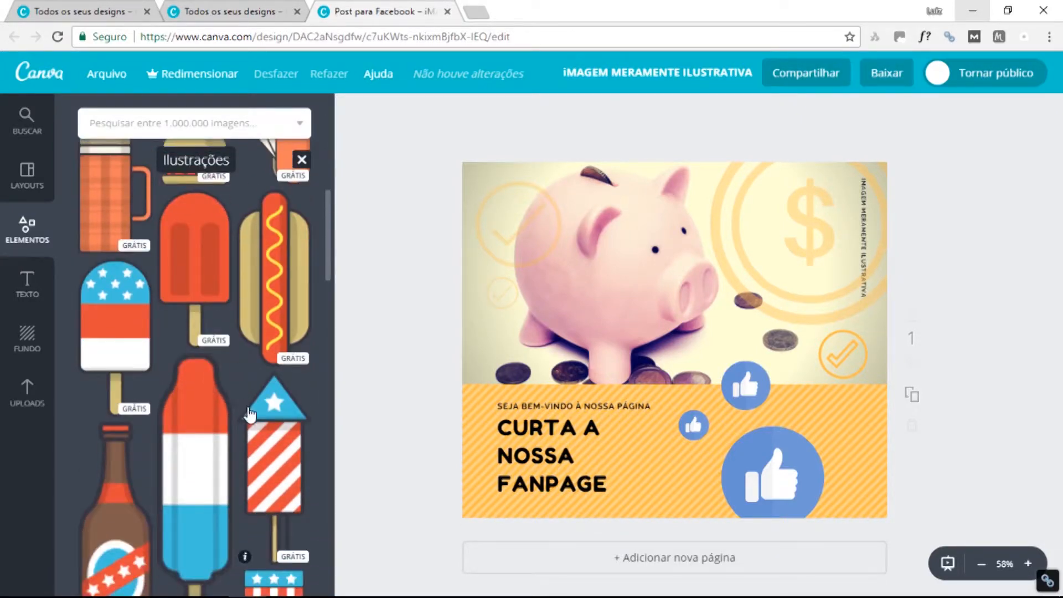
{"action": "scroll", "coordinate": [248, 414], "scroll_direction": "down", "scroll_amount": 14}
{"action": "scroll", "coordinate": [256, 422], "scroll_direction": "up", "scroll_amount": 17}
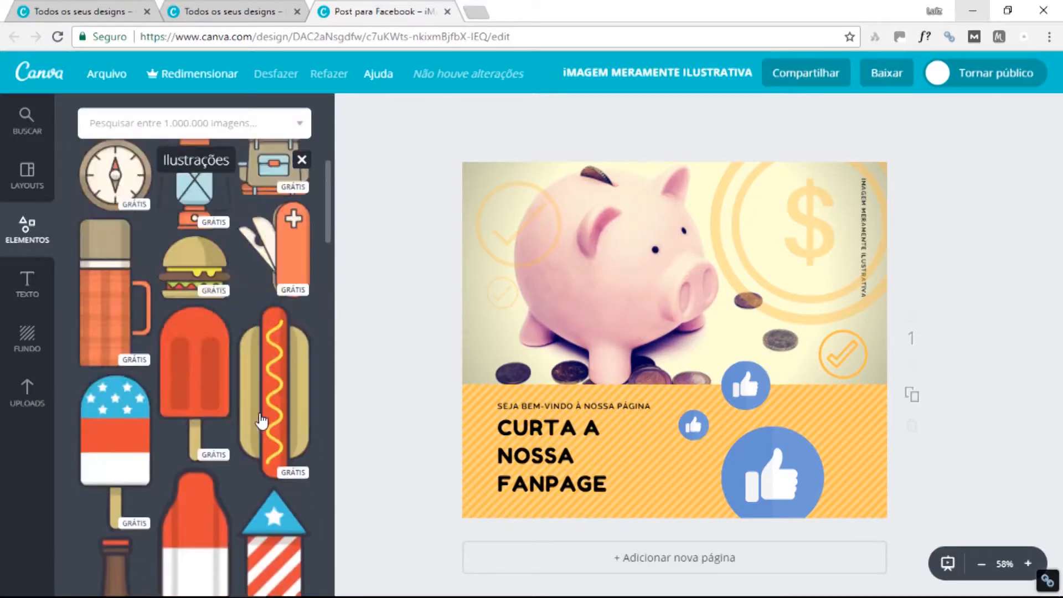
{"action": "scroll", "coordinate": [261, 418], "scroll_direction": "up", "scroll_amount": 8}
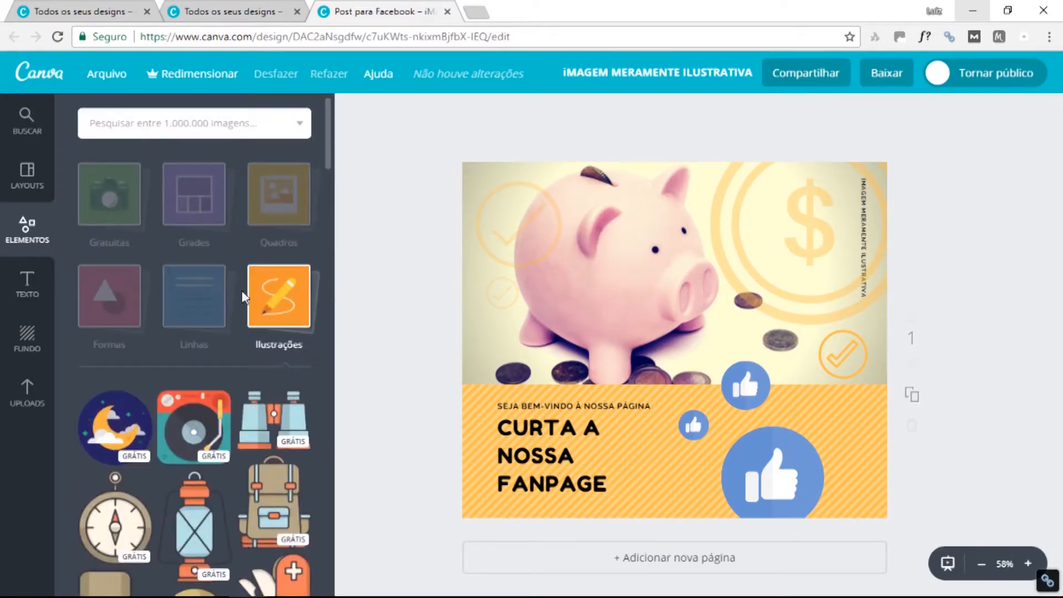
{"action": "left_click", "coordinate": [264, 294]}
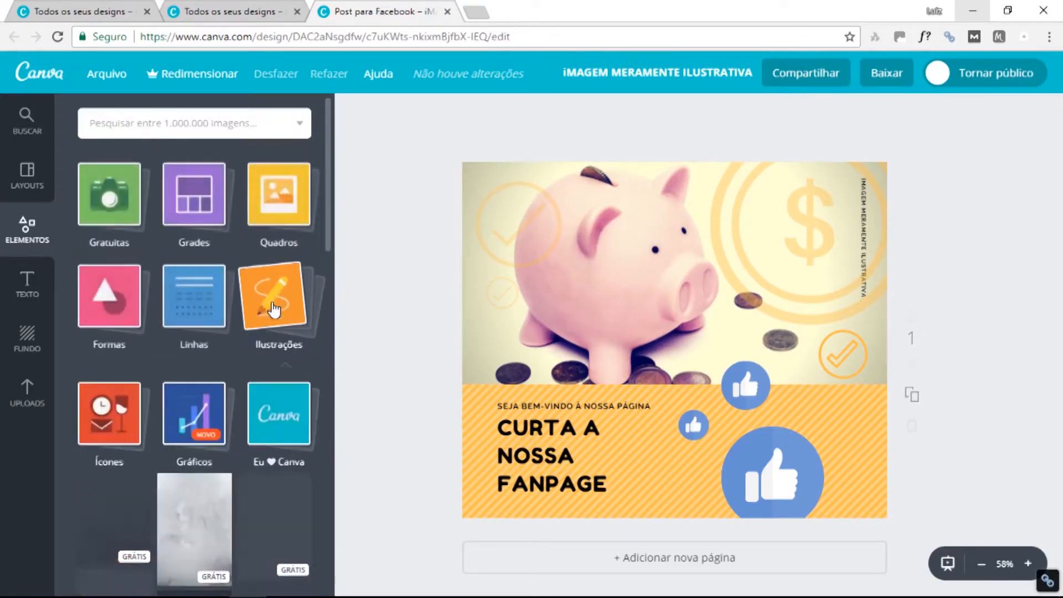
Look through the Ícones collection, then scan the remaining Elementos categories.
{"action": "left_click", "coordinate": [108, 407]}
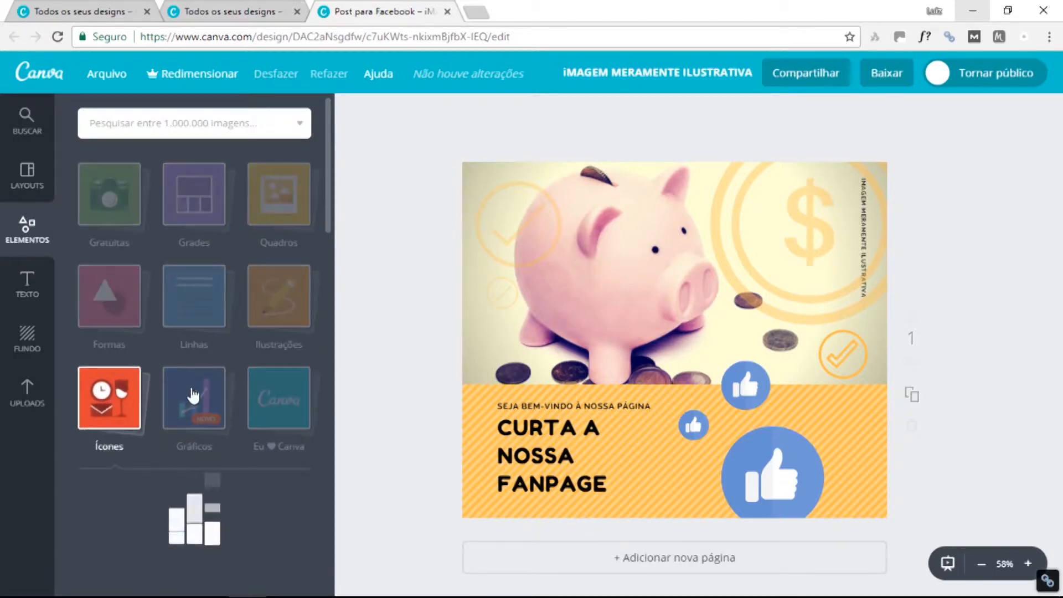
{"action": "scroll", "coordinate": [229, 474], "scroll_direction": "down", "scroll_amount": 3}
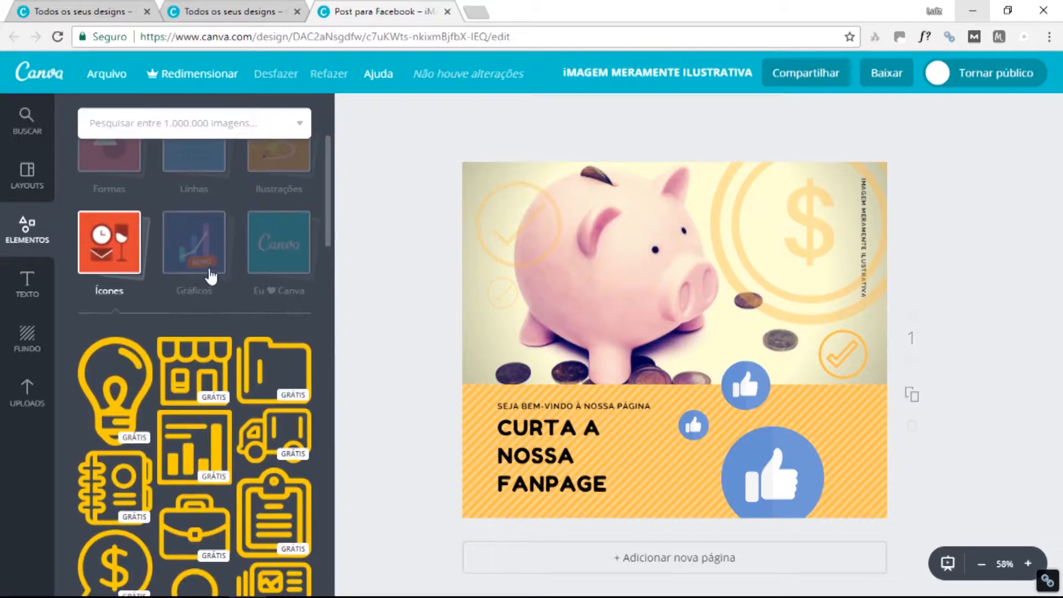
{"action": "left_click", "coordinate": [184, 230]}
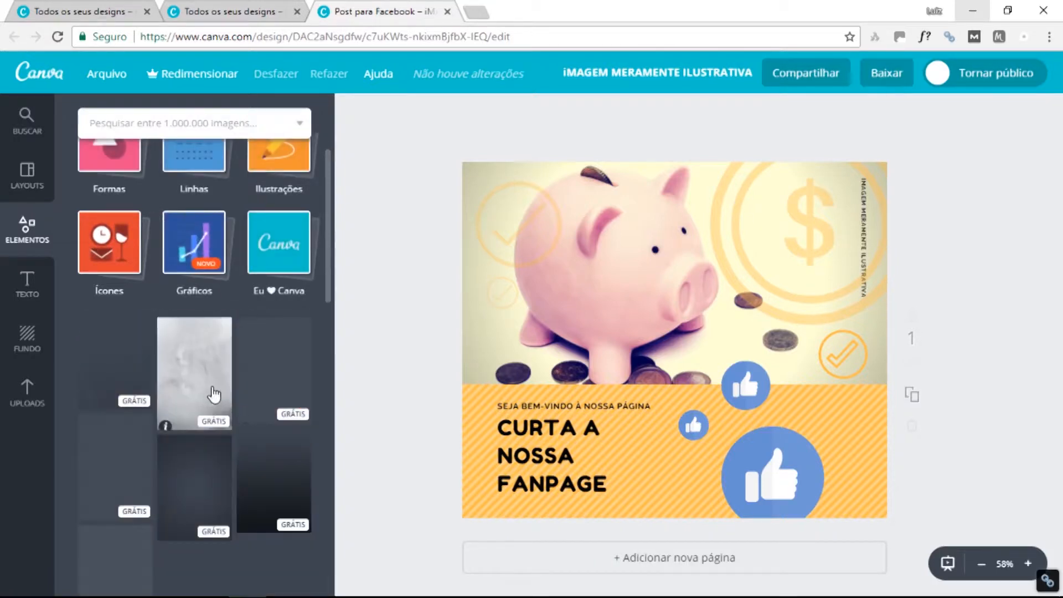
{"action": "scroll", "coordinate": [225, 375], "scroll_direction": "down", "scroll_amount": 5}
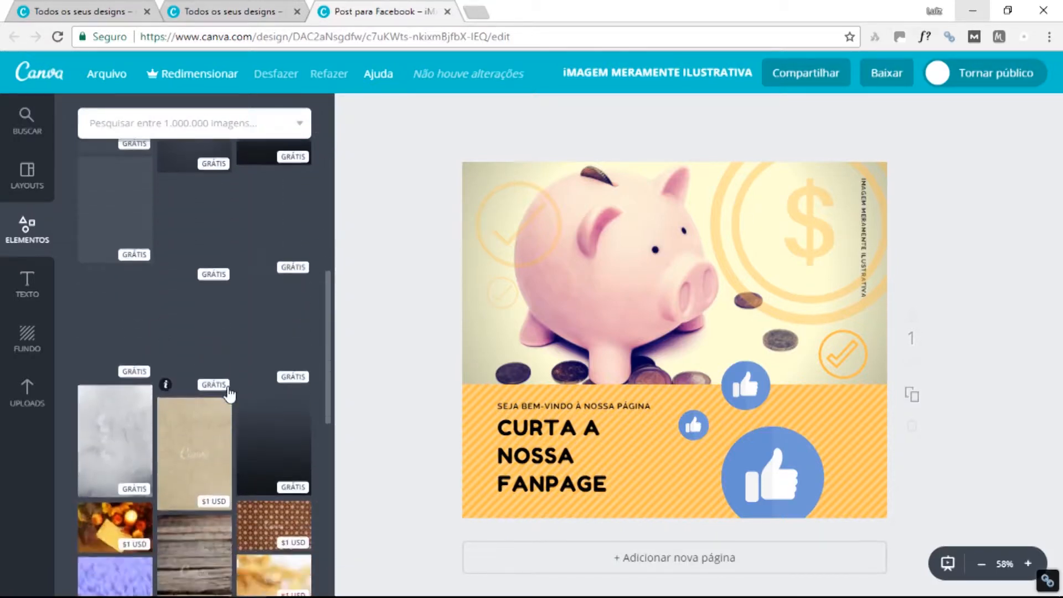
{"action": "scroll", "coordinate": [227, 382], "scroll_direction": "up", "scroll_amount": 5}
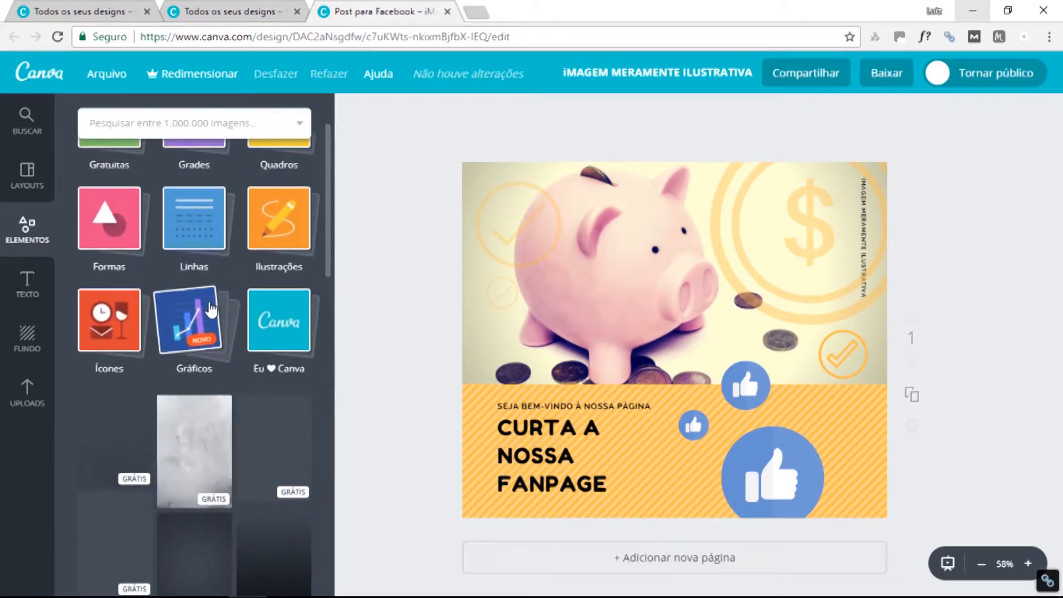
{"action": "scroll", "coordinate": [205, 450], "scroll_direction": "down", "scroll_amount": 5}
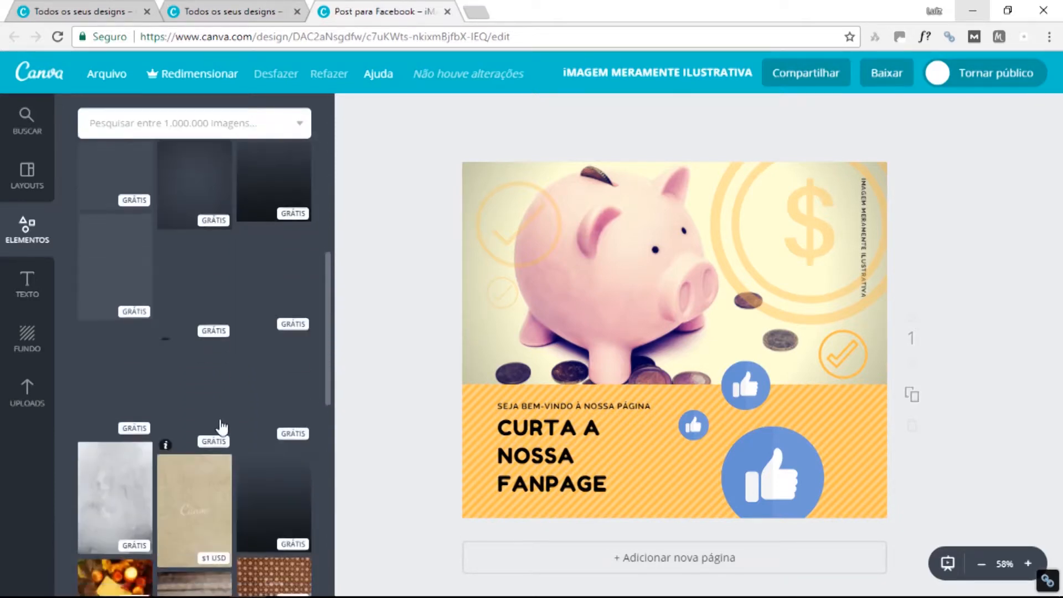
{"action": "scroll", "coordinate": [222, 428], "scroll_direction": "down", "scroll_amount": 8}
{"action": "scroll", "coordinate": [220, 410], "scroll_direction": "up", "scroll_amount": 6}
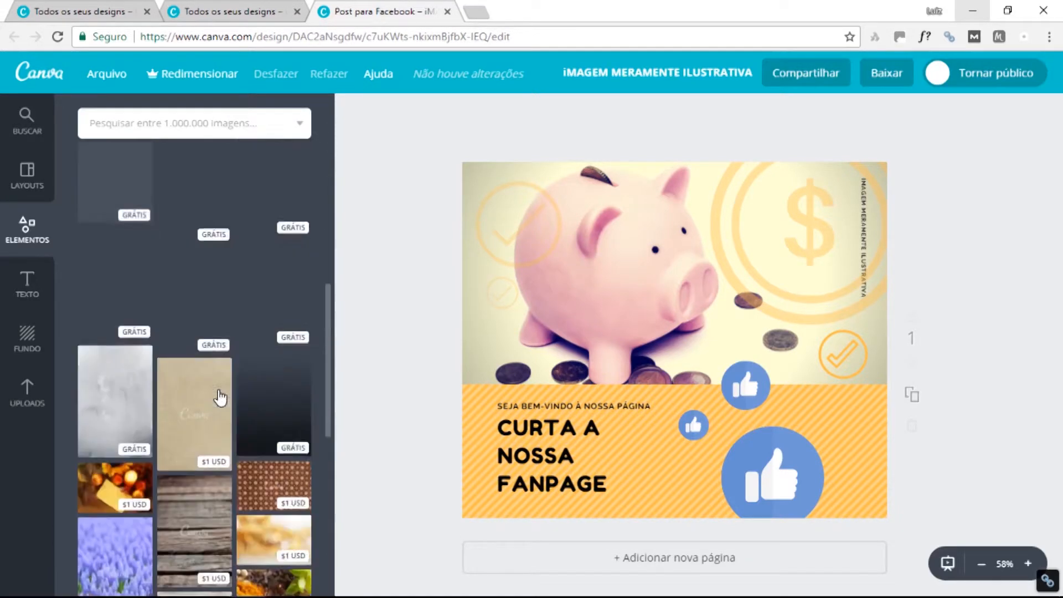
{"action": "scroll", "coordinate": [221, 397], "scroll_direction": "up", "scroll_amount": 6}
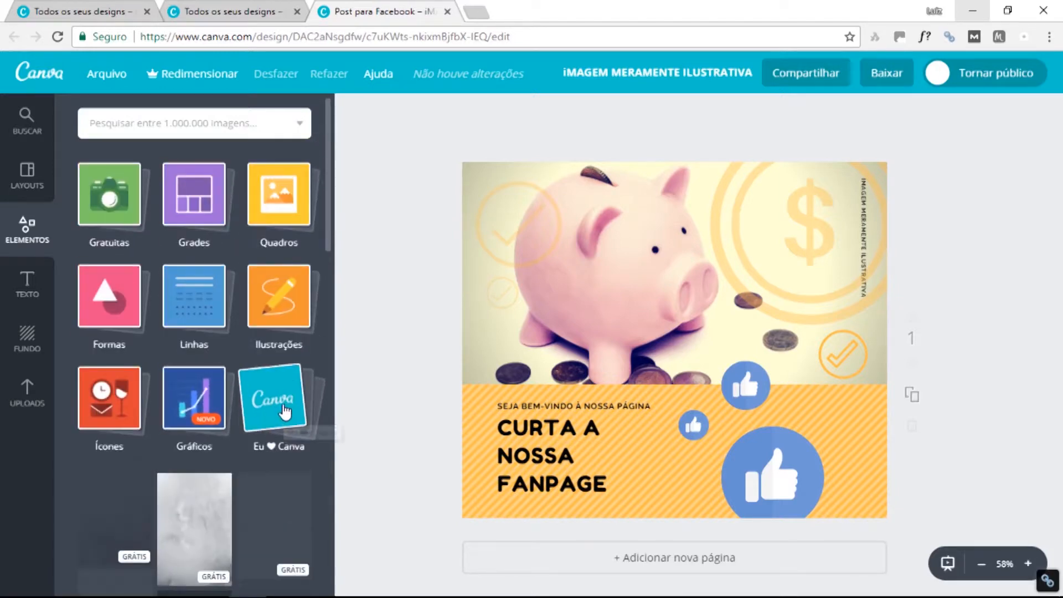
Browse the Eu ❤ Canva stickers, then show the Texto heading, subheading and body presets.
{"action": "left_click", "coordinate": [285, 411]}
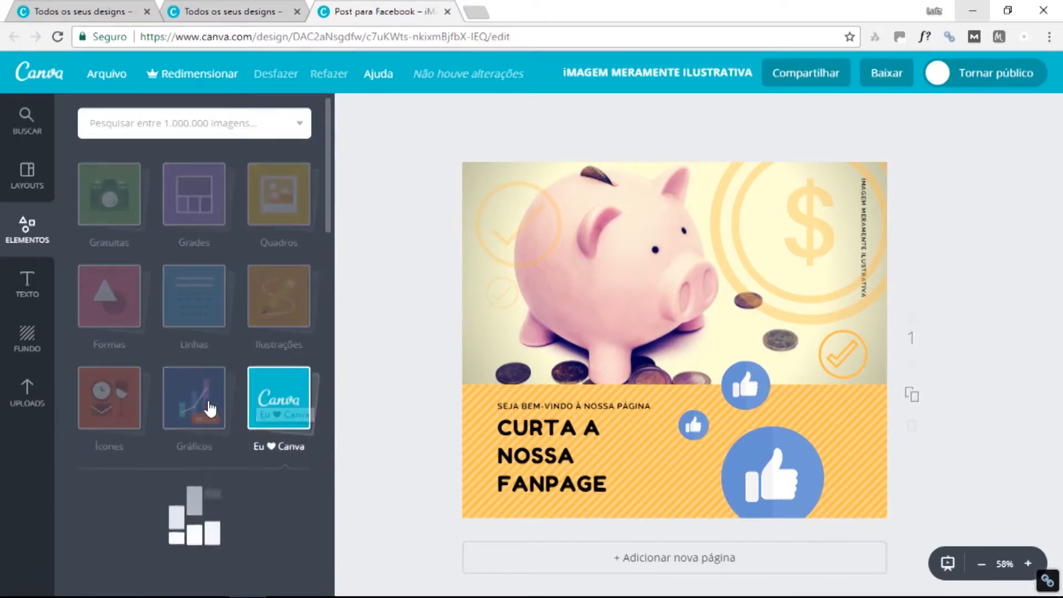
{"action": "scroll", "coordinate": [219, 398], "scroll_direction": "down", "scroll_amount": 3}
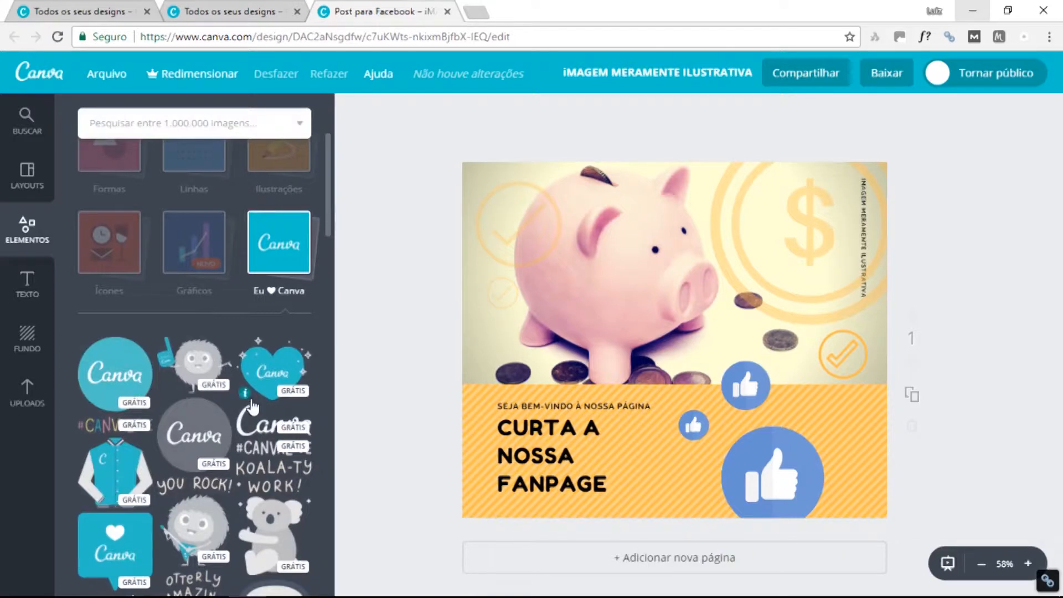
{"action": "scroll", "coordinate": [238, 421], "scroll_direction": "down", "scroll_amount": 3}
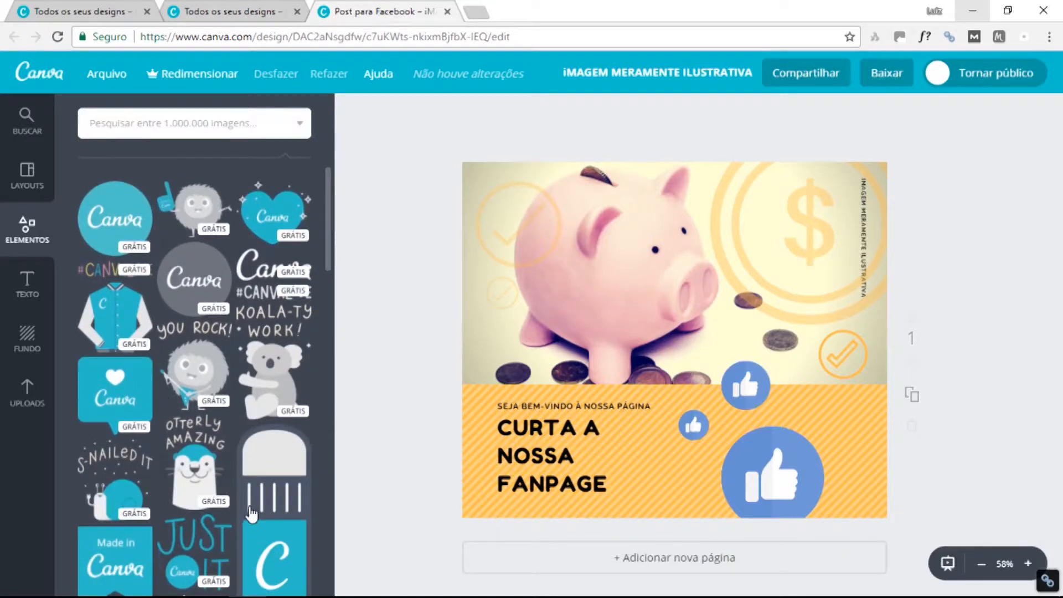
{"action": "scroll", "coordinate": [251, 512], "scroll_direction": "down", "scroll_amount": 5}
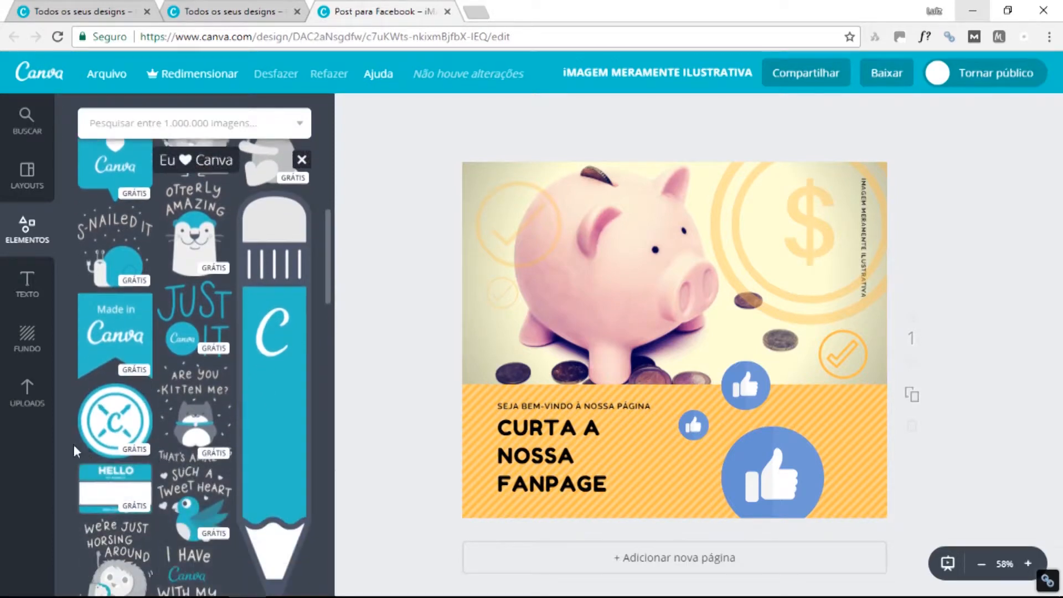
{"action": "scroll", "coordinate": [243, 473], "scroll_direction": "down", "scroll_amount": 4}
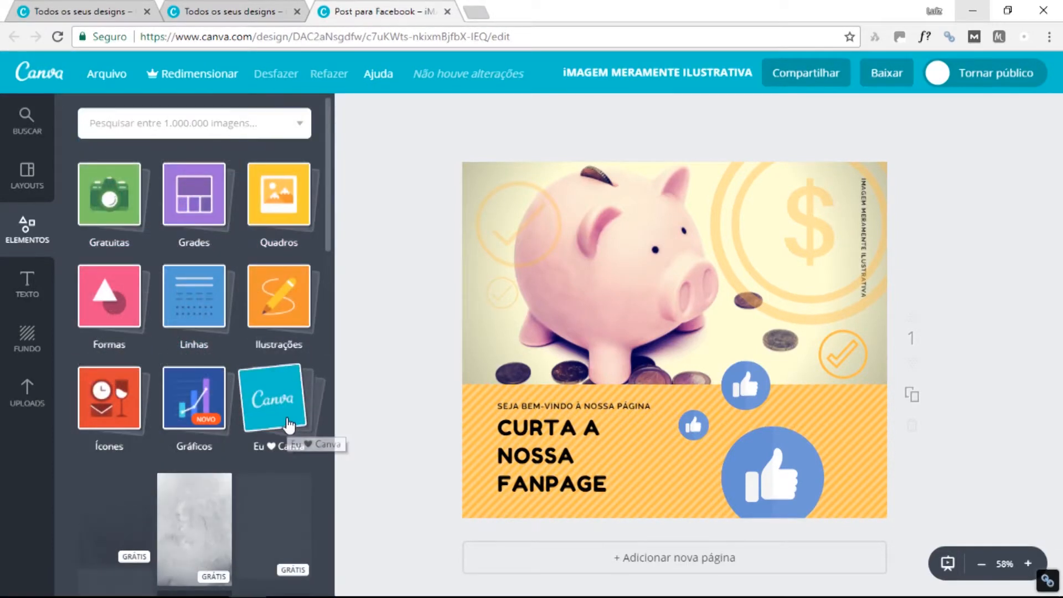
{"action": "left_click", "coordinate": [277, 396]}
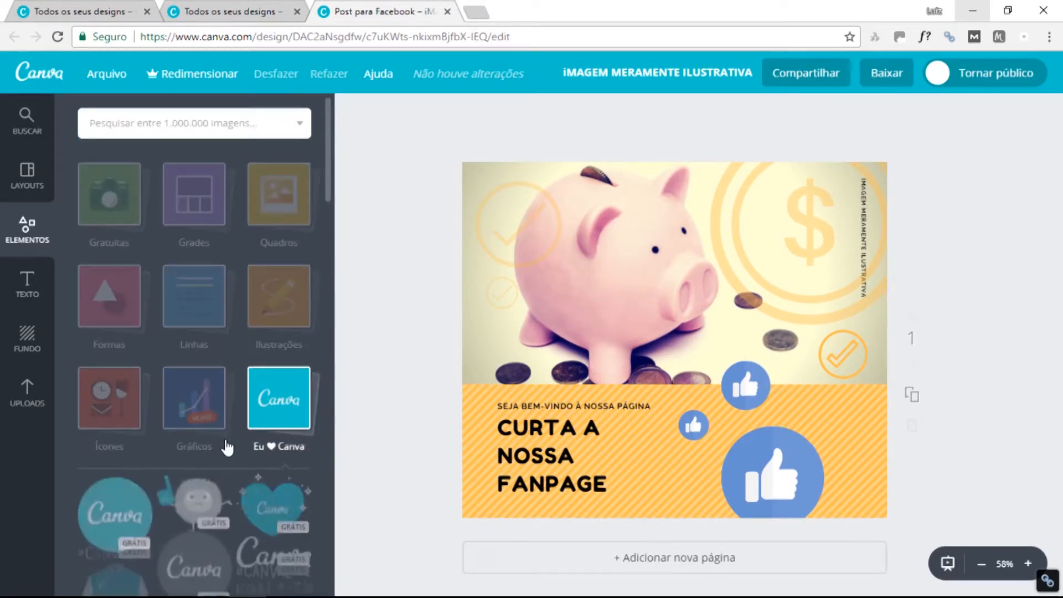
{"action": "left_click", "coordinate": [27, 285]}
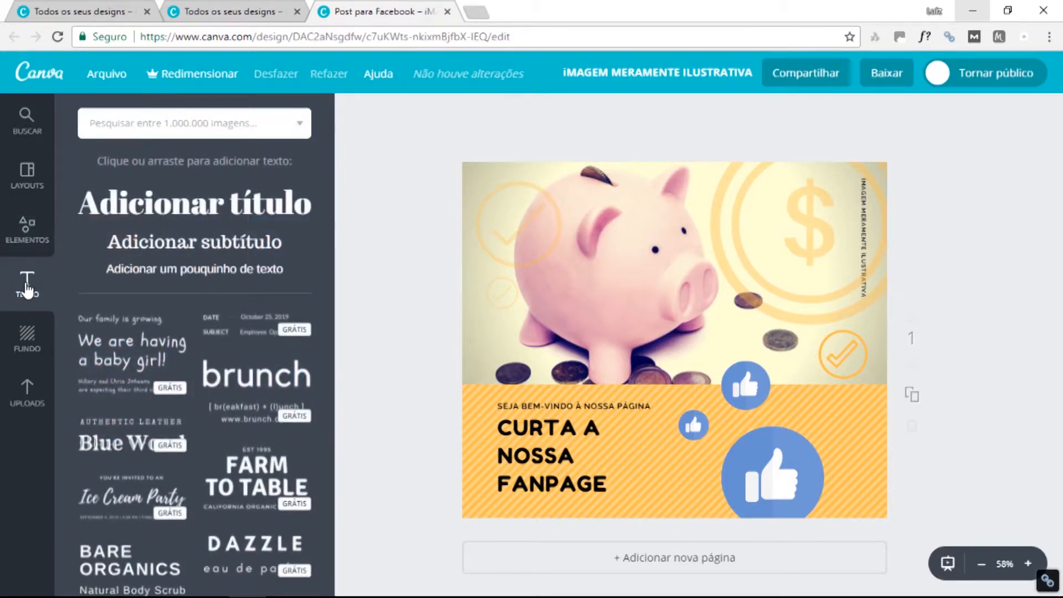
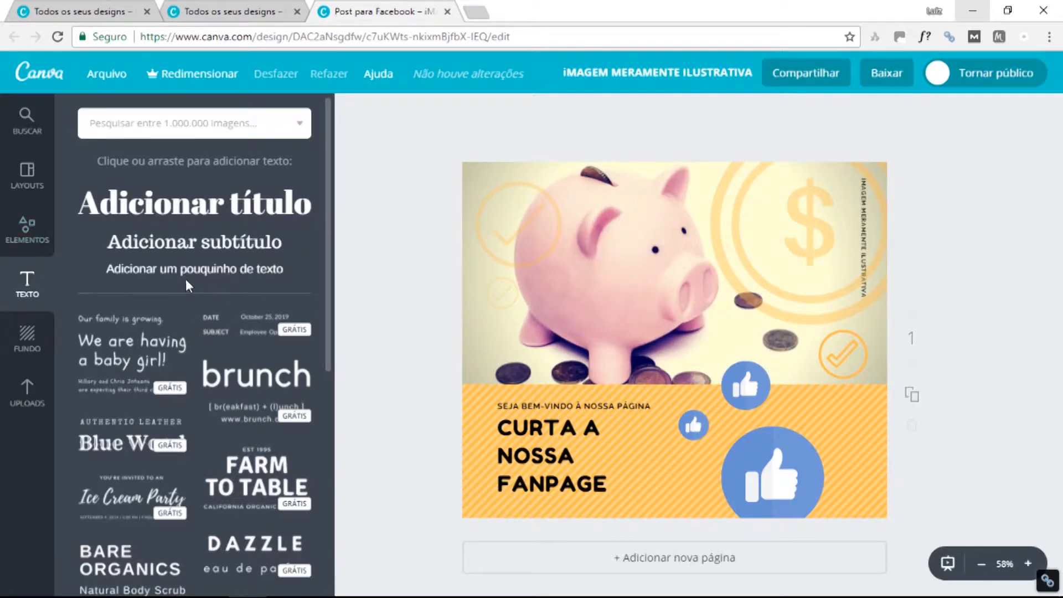
Scroll down through the Texto presets and back up slightly.
{"action": "scroll", "coordinate": [184, 310], "scroll_direction": "down", "scroll_amount": 5}
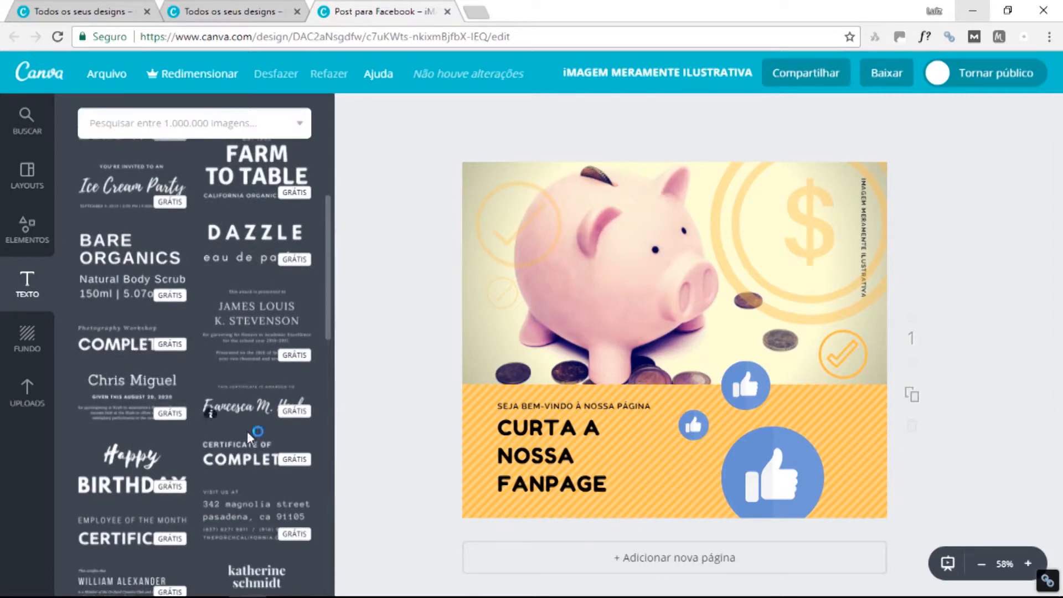
{"action": "scroll", "coordinate": [263, 402], "scroll_direction": "down", "scroll_amount": 2}
{"action": "scroll", "coordinate": [263, 402], "scroll_direction": "down", "scroll_amount": 4}
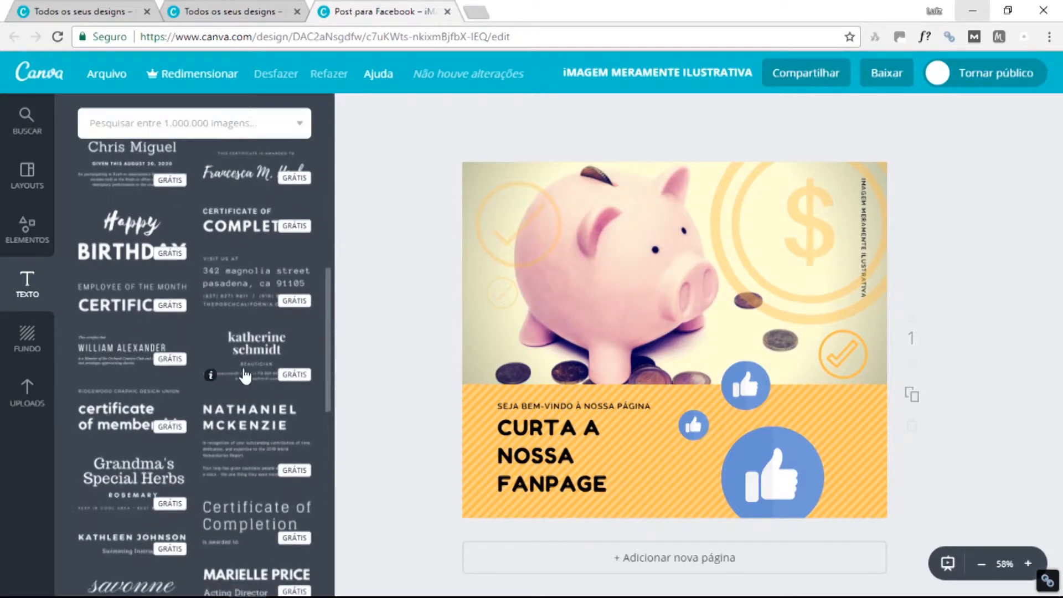
{"action": "scroll", "coordinate": [245, 380], "scroll_direction": "down", "scroll_amount": 5}
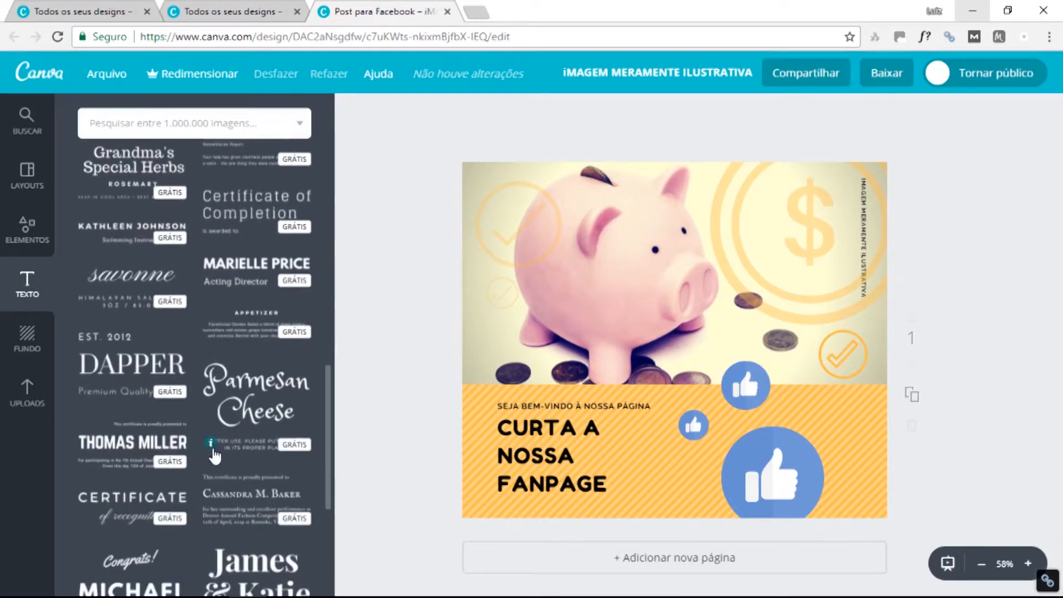
{"action": "scroll", "coordinate": [212, 438], "scroll_direction": "down", "scroll_amount": 5}
{"action": "scroll", "coordinate": [211, 388], "scroll_direction": "up", "scroll_amount": 20}
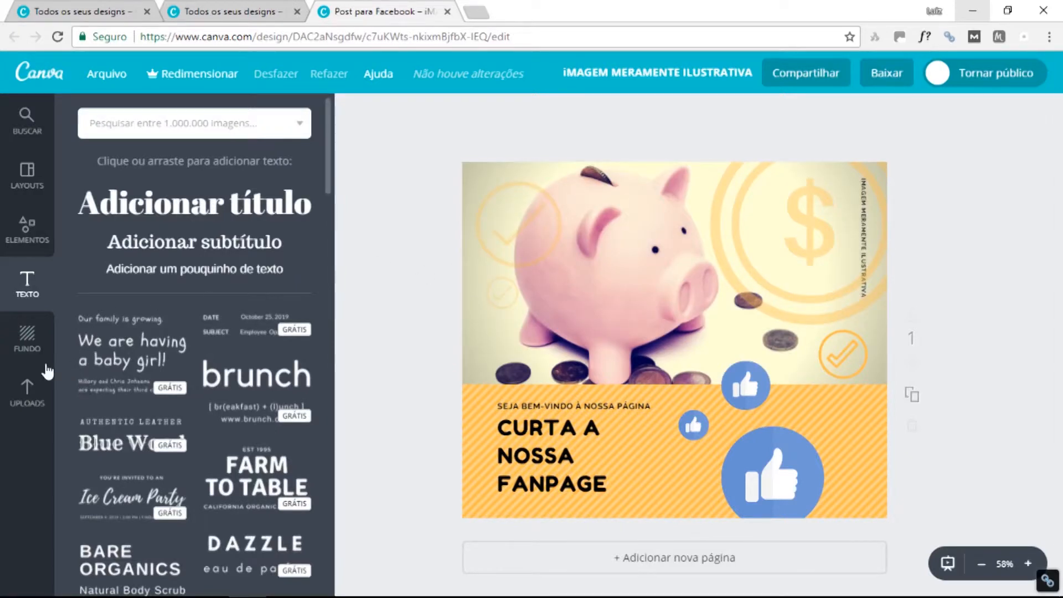
Browse the Fundo background colours and patterns, then return to the top of the list.
{"action": "left_click", "coordinate": [32, 342]}
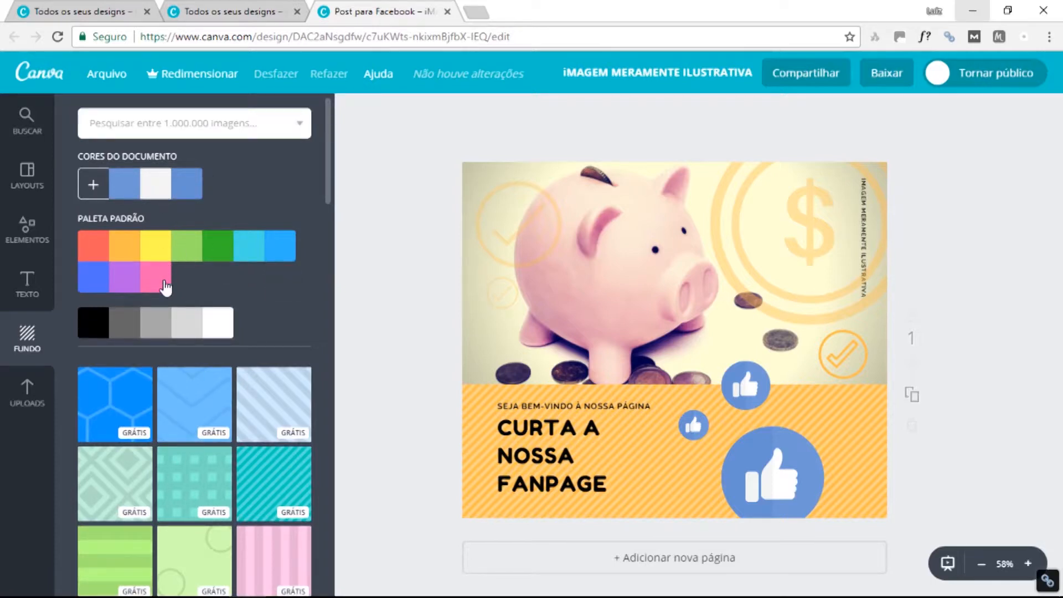
{"action": "scroll", "coordinate": [244, 396], "scroll_direction": "down", "scroll_amount": 3}
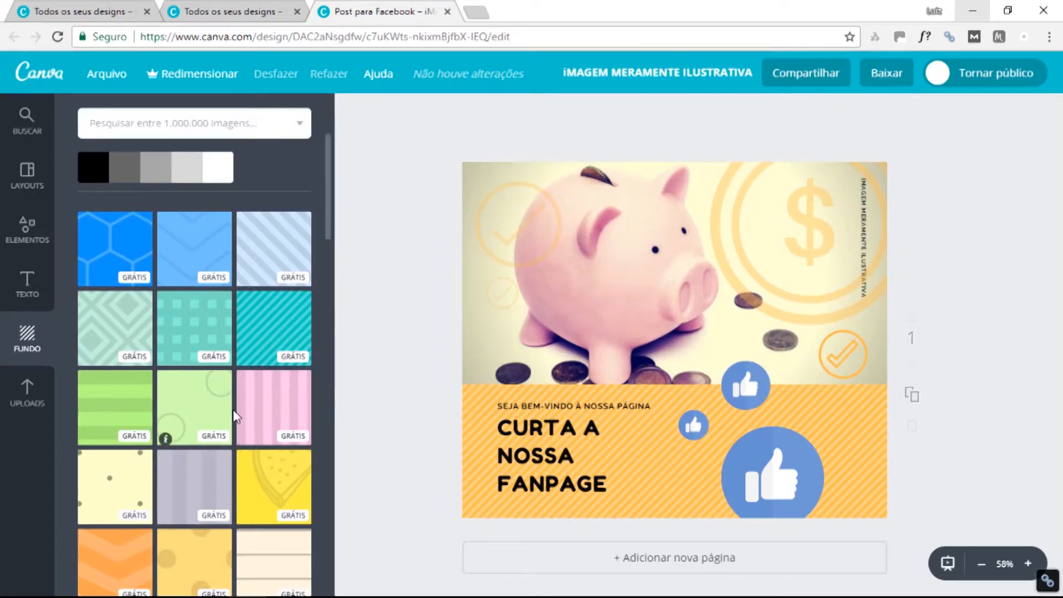
{"action": "scroll", "coordinate": [237, 416], "scroll_direction": "down", "scroll_amount": 4}
{"action": "scroll", "coordinate": [238, 418], "scroll_direction": "down", "scroll_amount": 12}
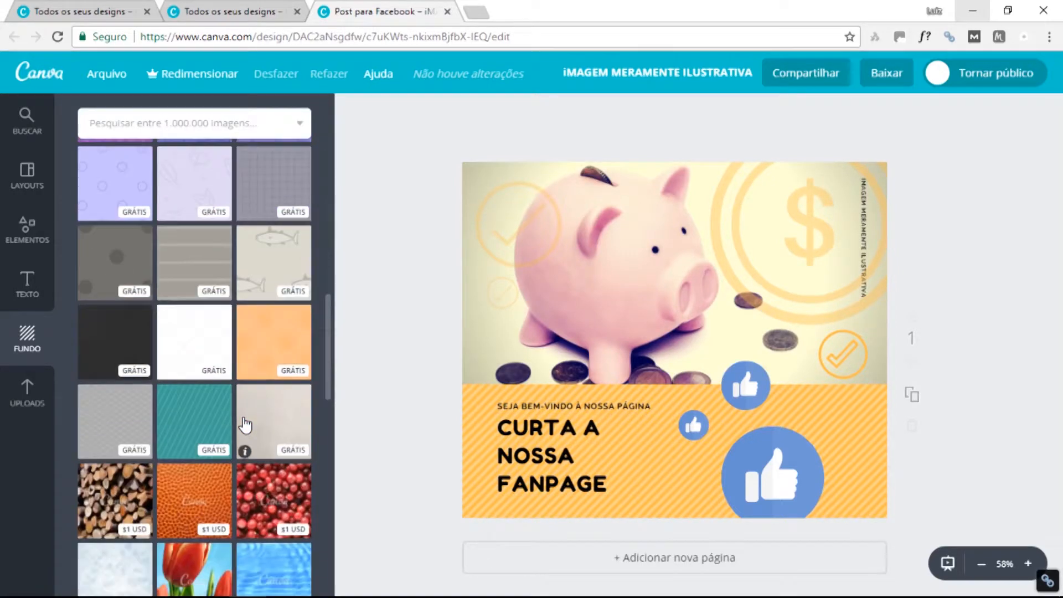
{"action": "scroll", "coordinate": [245, 425], "scroll_direction": "down", "scroll_amount": 10}
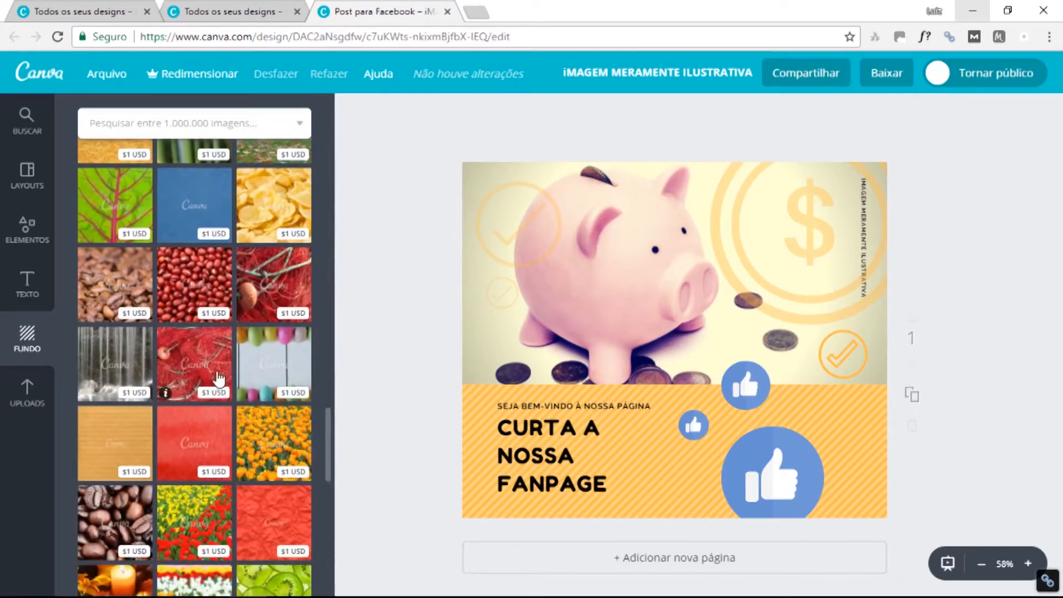
{"action": "scroll", "coordinate": [218, 354], "scroll_direction": "up", "scroll_amount": 8}
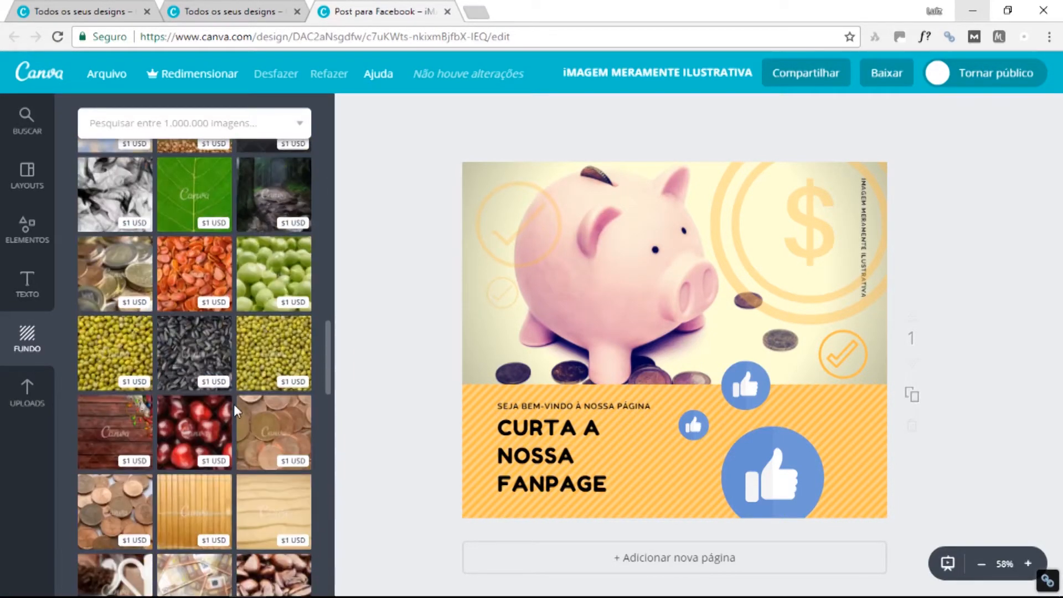
{"action": "scroll", "coordinate": [237, 413], "scroll_direction": "up", "scroll_amount": 5}
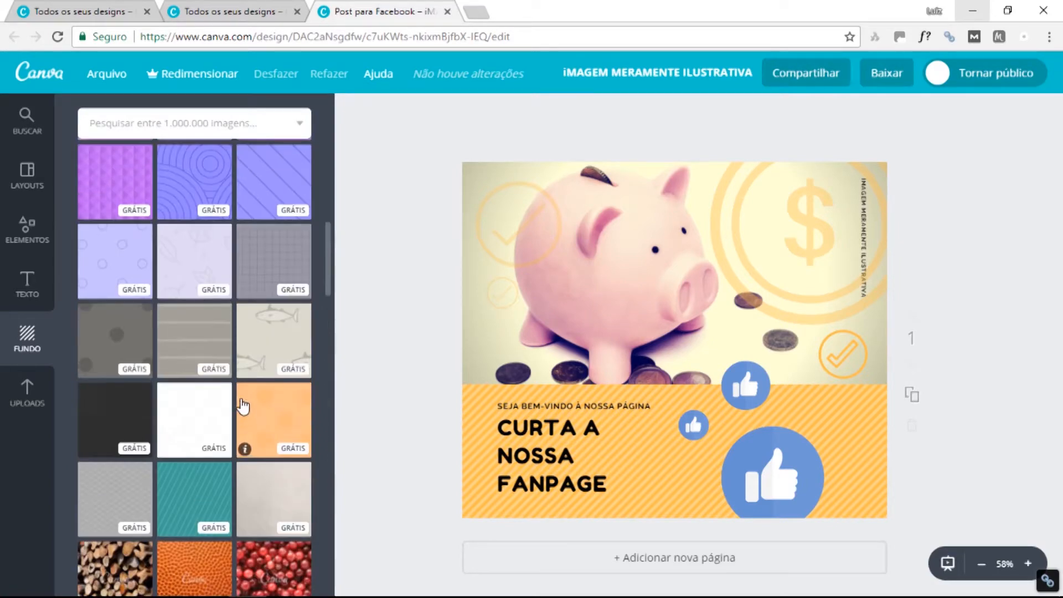
{"action": "scroll", "coordinate": [243, 394], "scroll_direction": "up", "scroll_amount": 10}
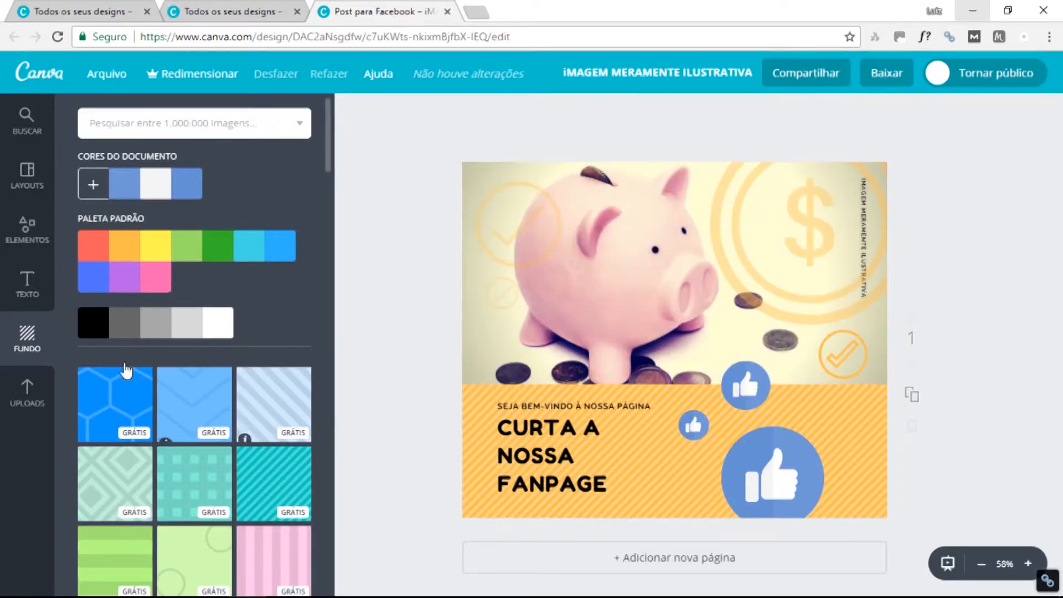
Go from the Uploads panel to the Buscar image search panel.
{"action": "left_click", "coordinate": [31, 402]}
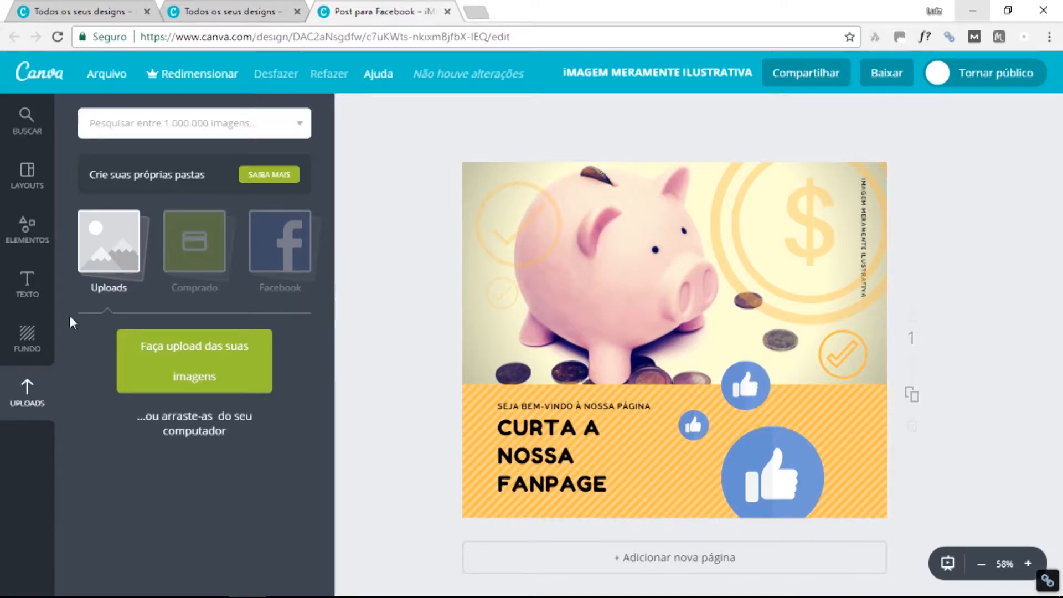
{"action": "left_click", "coordinate": [28, 128]}
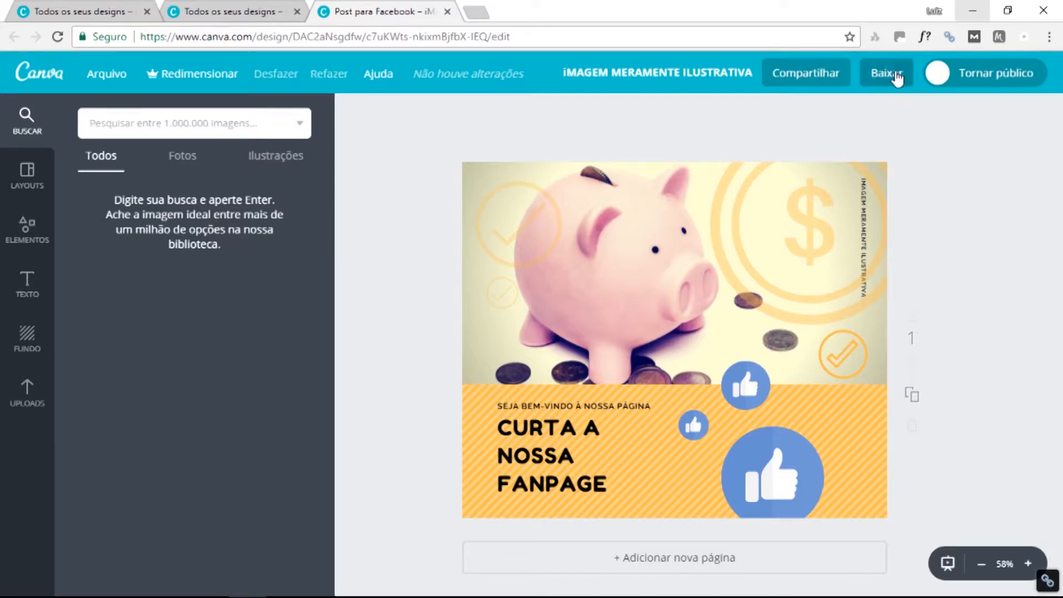
Download the fanpage post as PNG into Imagens de exemplo and dismiss the invite popup.
{"action": "left_click", "coordinate": [897, 77]}
{"action": "left_click", "coordinate": [960, 160]}
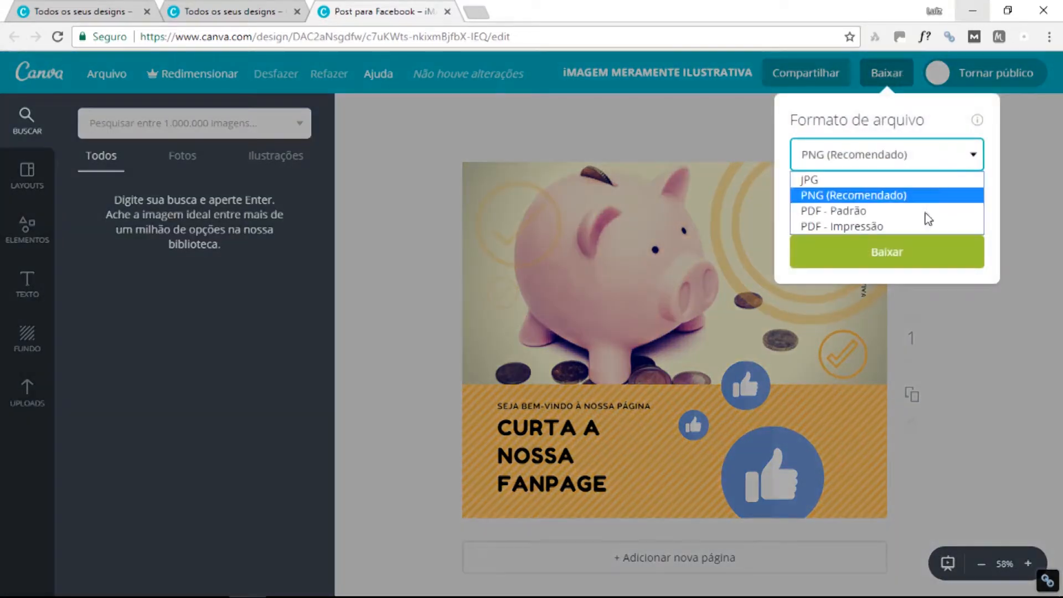
{"action": "left_click", "coordinate": [861, 197]}
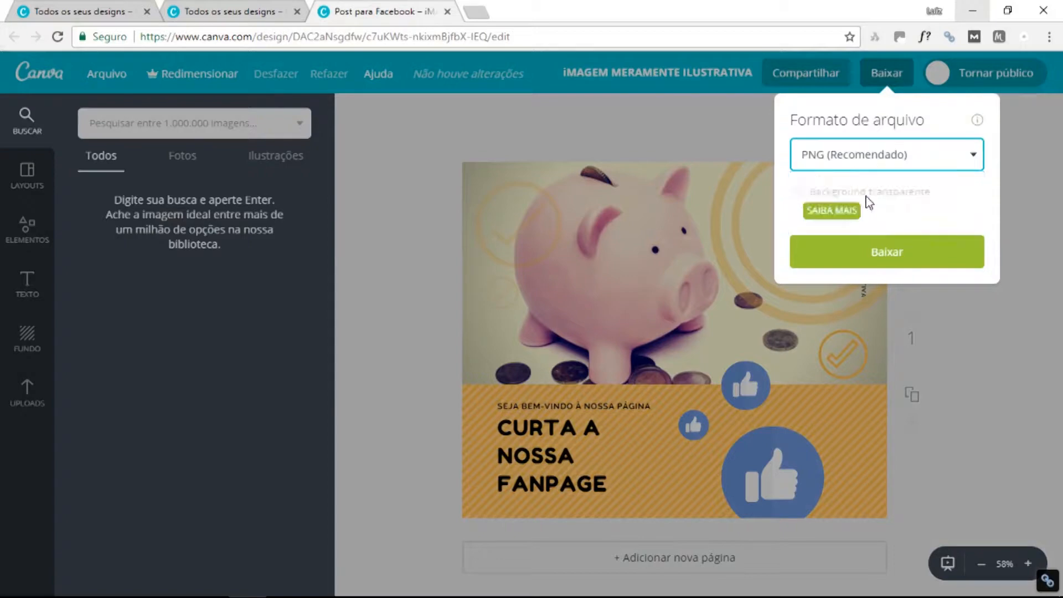
{"action": "left_click", "coordinate": [909, 251]}
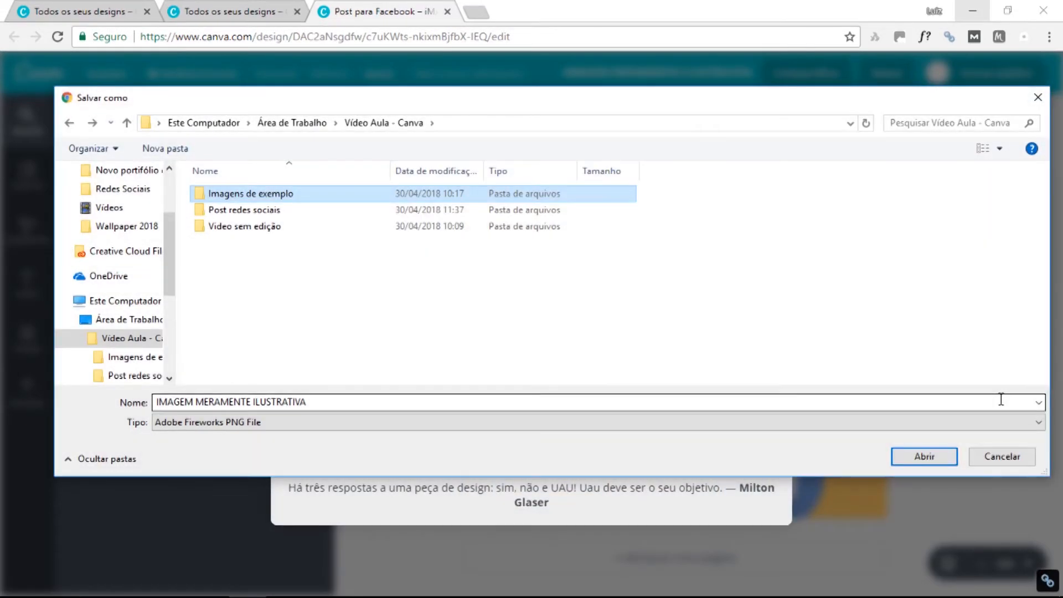
{"action": "left_click", "coordinate": [402, 322]}
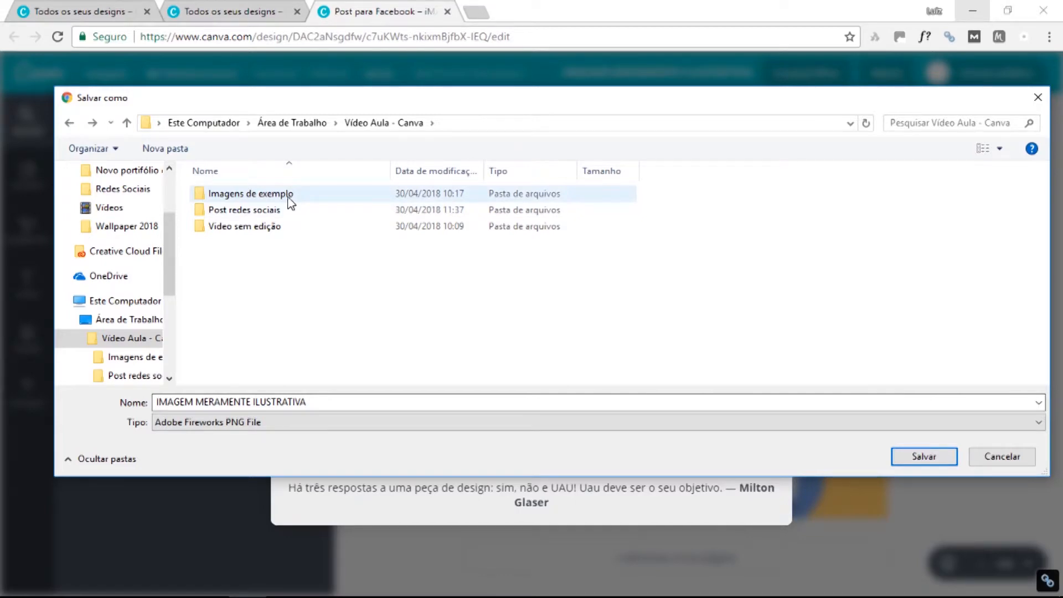
{"action": "double_click", "coordinate": [288, 198]}
{"action": "left_click", "coordinate": [920, 454]}
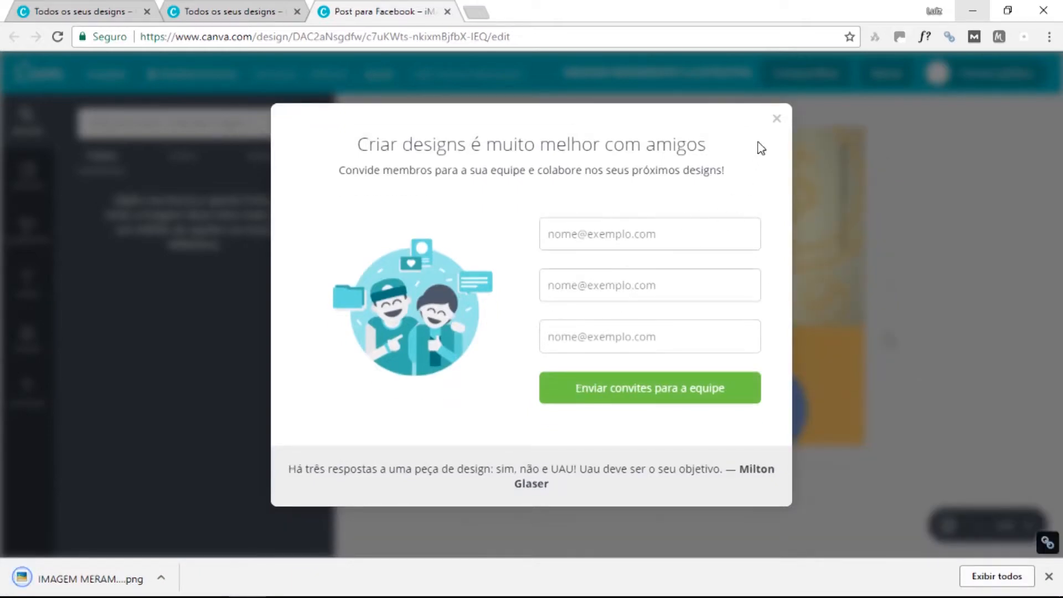
{"action": "left_click", "coordinate": [776, 119]}
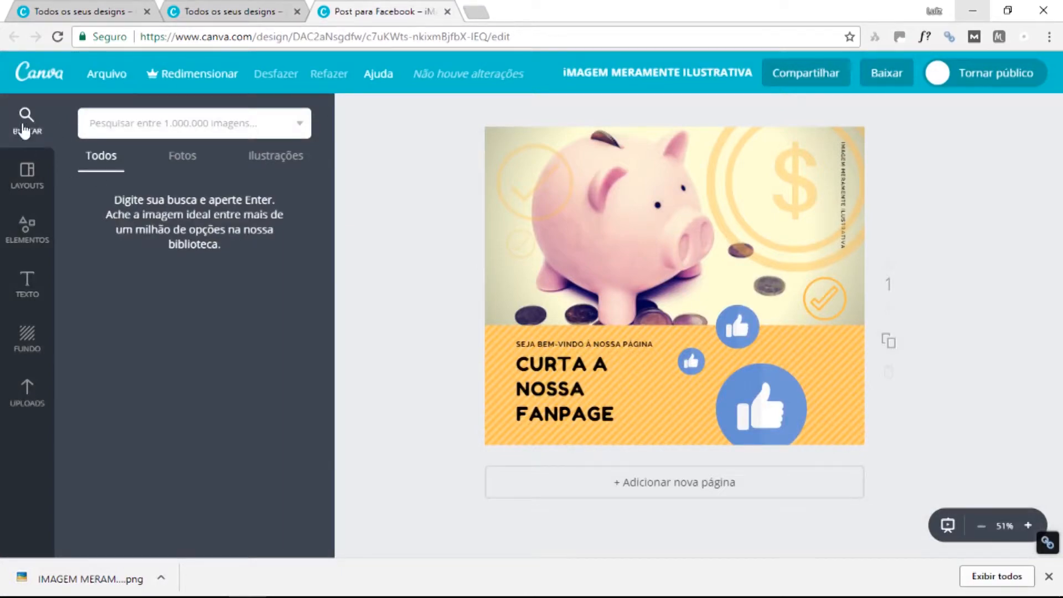
From the designs home, create a custom 1200 × 1200 px design in pixels.
{"action": "left_click", "coordinate": [49, 80]}
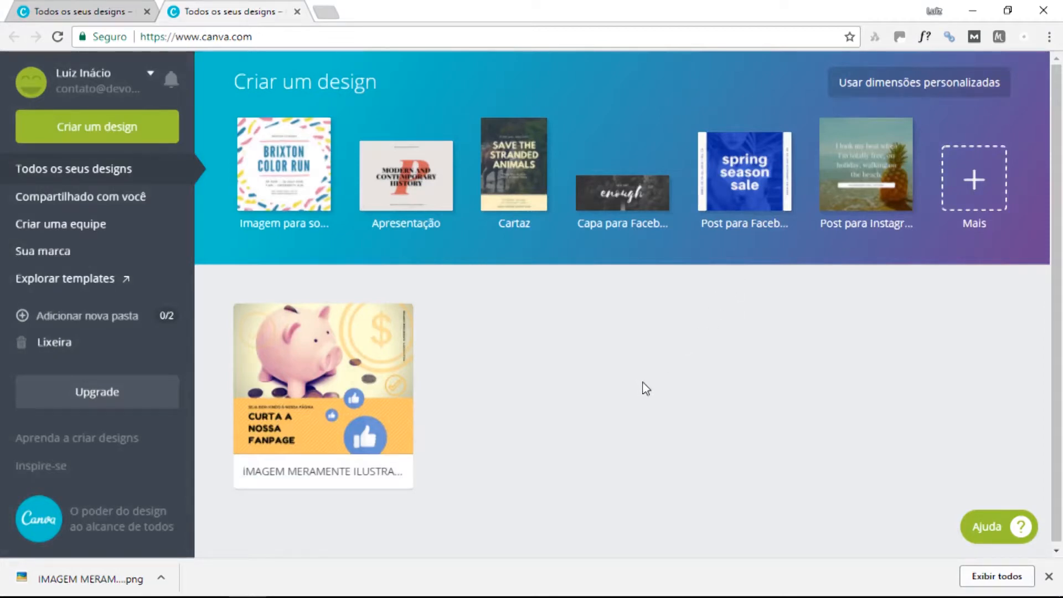
{"action": "left_click", "coordinate": [938, 96]}
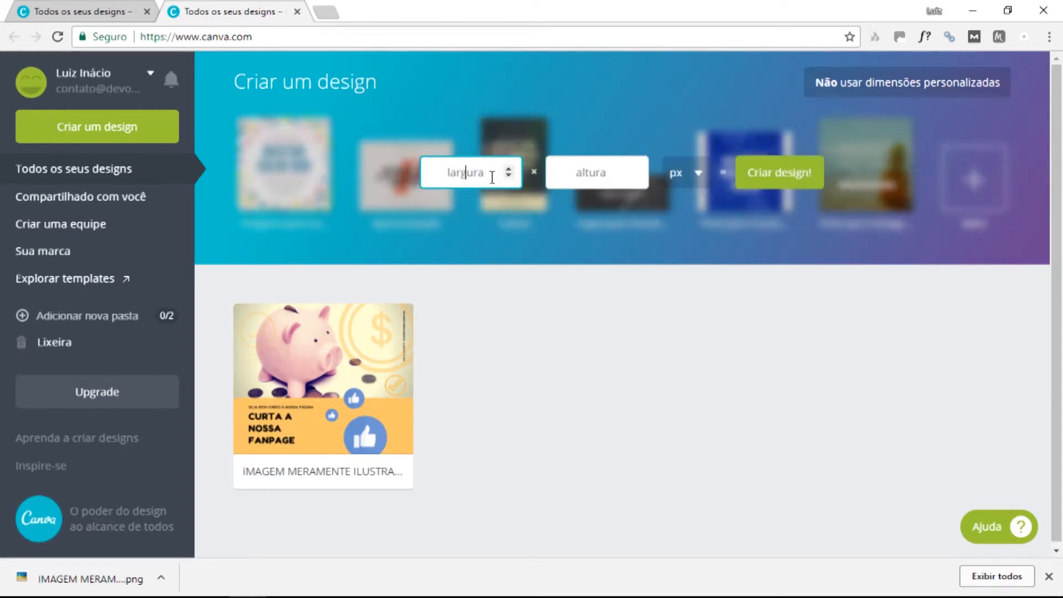
{"action": "type", "text": "1200"}
{"action": "left_click", "coordinate": [584, 172]}
{"action": "type", "text": "1200"}
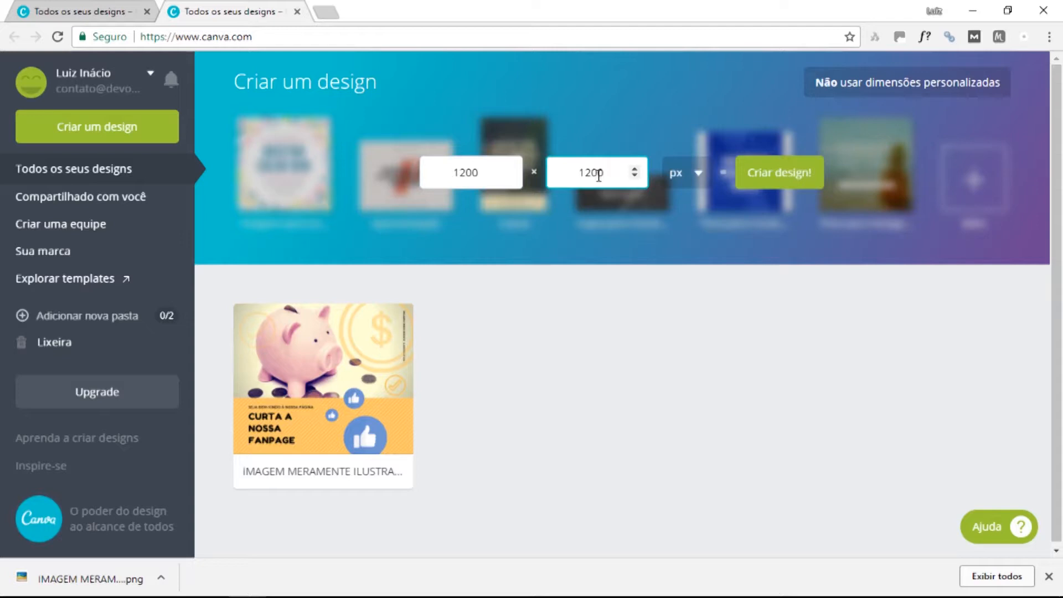
{"action": "left_click", "coordinate": [697, 174]}
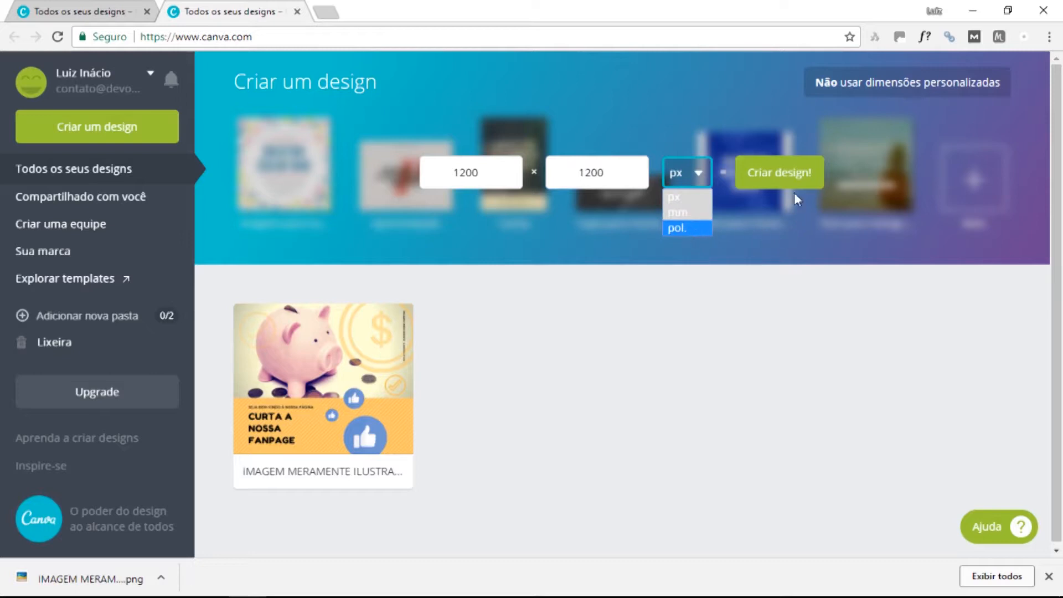
{"action": "left_click", "coordinate": [698, 170]}
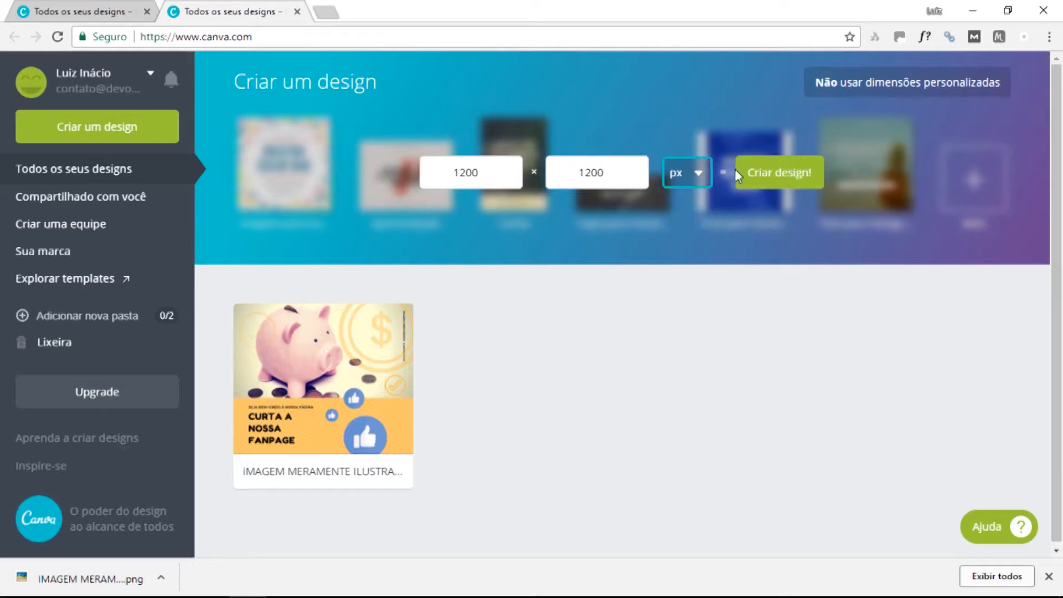
{"action": "left_click", "coordinate": [786, 181]}
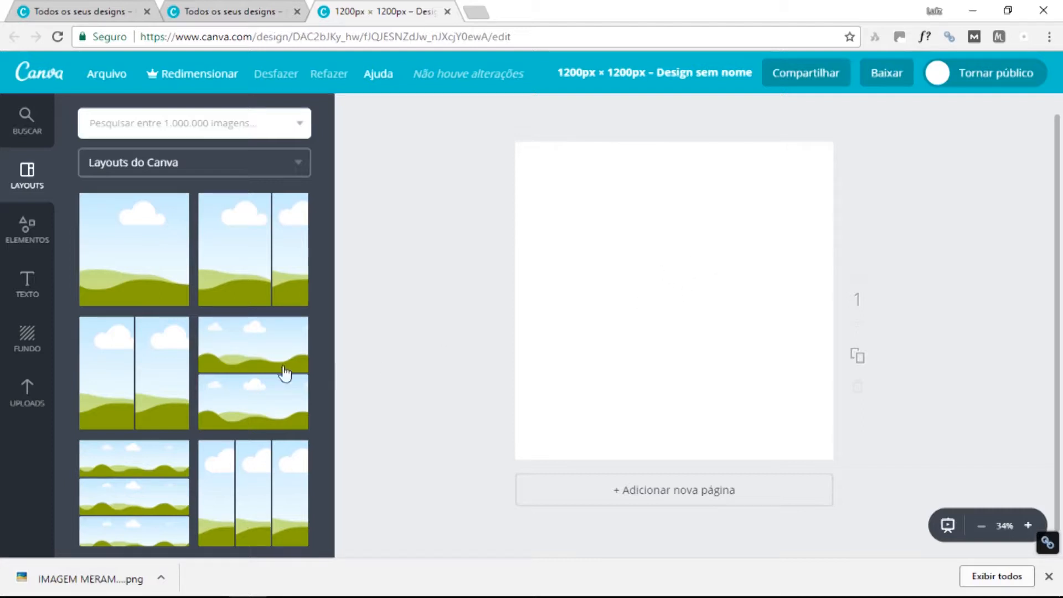
Upload the login-register photo from the computer into Uploads.
{"action": "left_click", "coordinate": [29, 395]}
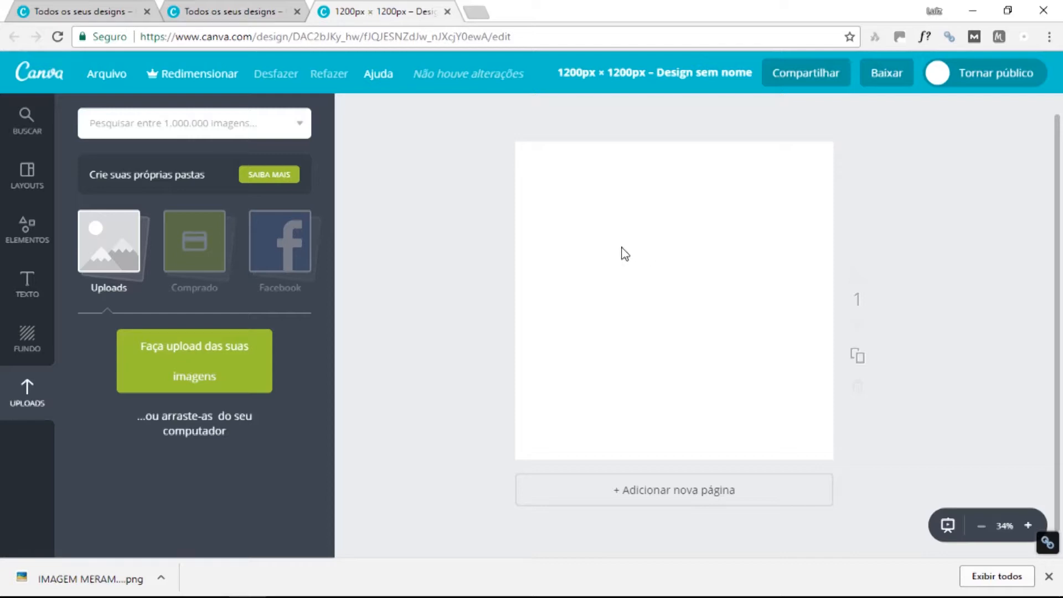
{"action": "left_click", "coordinate": [191, 346]}
{"action": "left_click", "coordinate": [453, 222]}
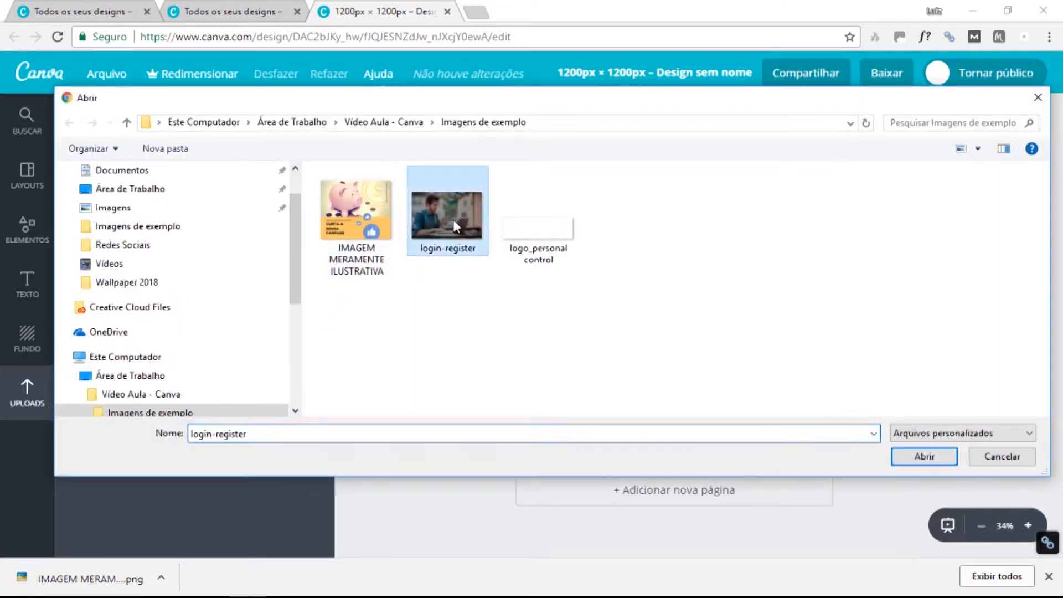
{"action": "double_click", "coordinate": [445, 215]}
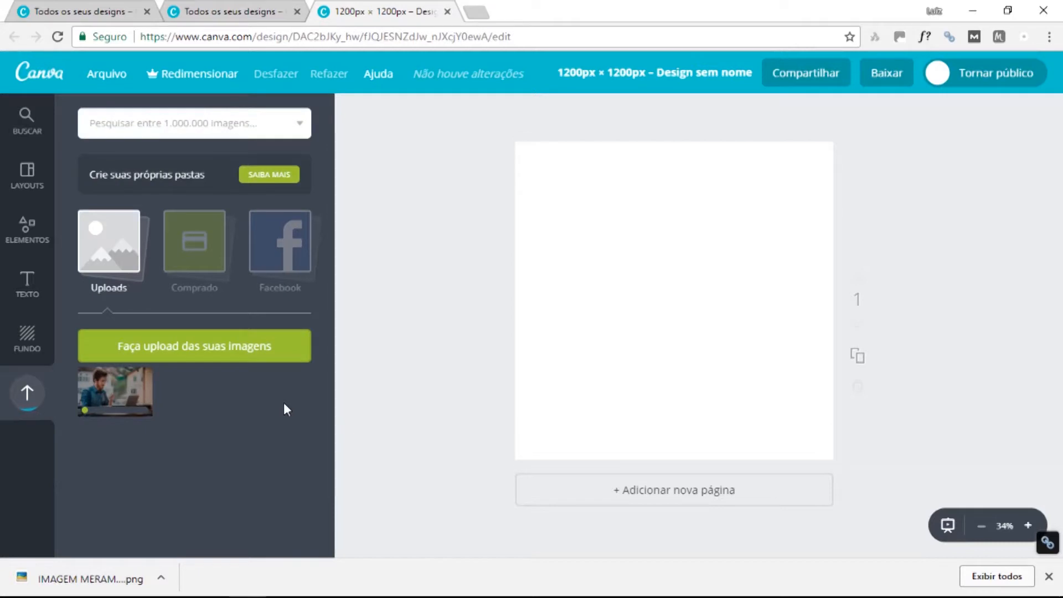
Upload the logo_personal control image and close the browser's download bar.
{"action": "left_click", "coordinate": [222, 348]}
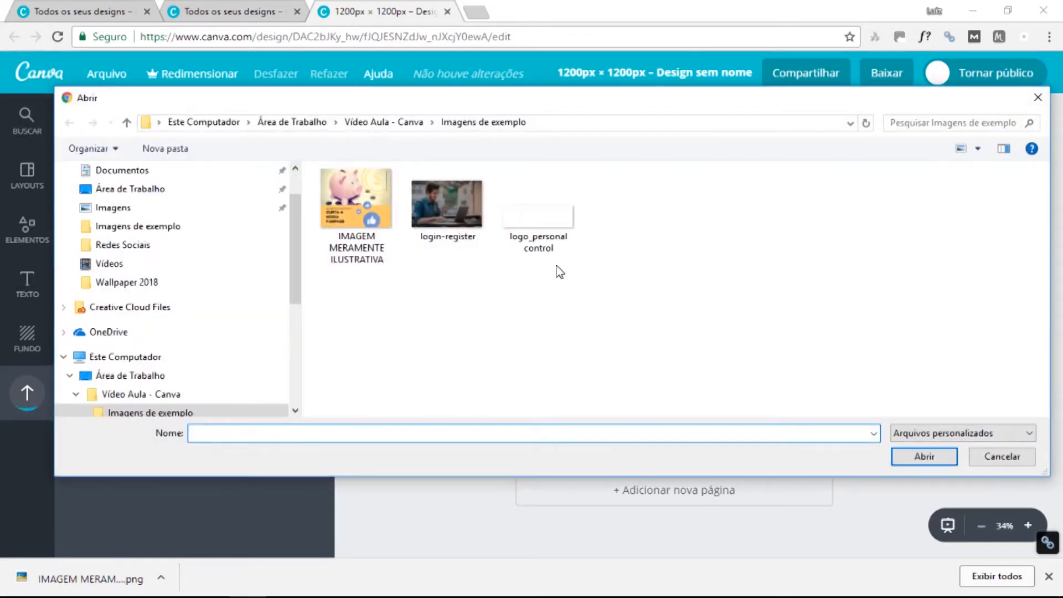
{"action": "left_click", "coordinate": [548, 236]}
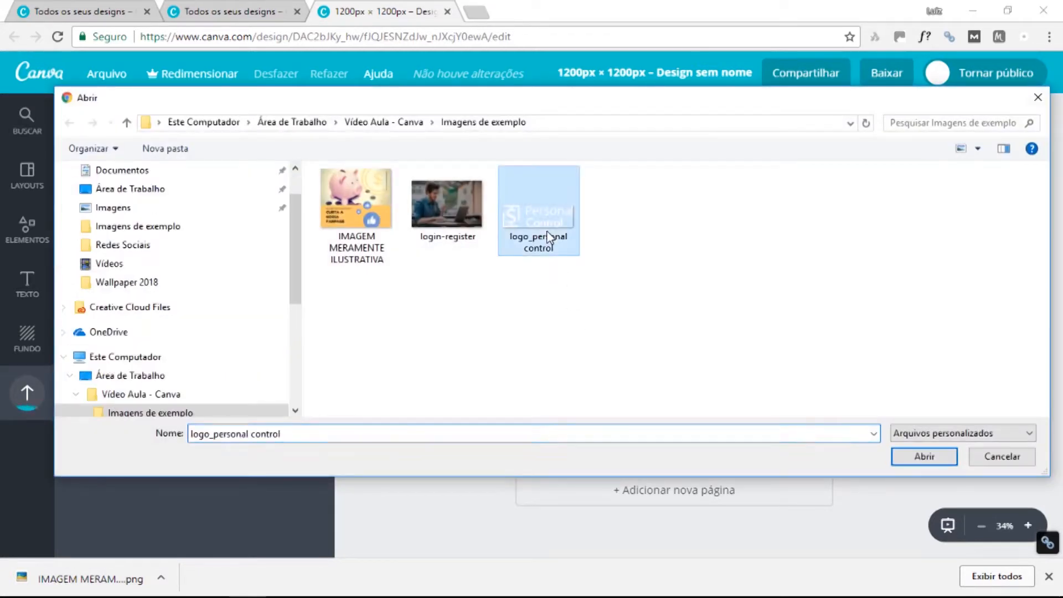
{"action": "left_click", "coordinate": [923, 456]}
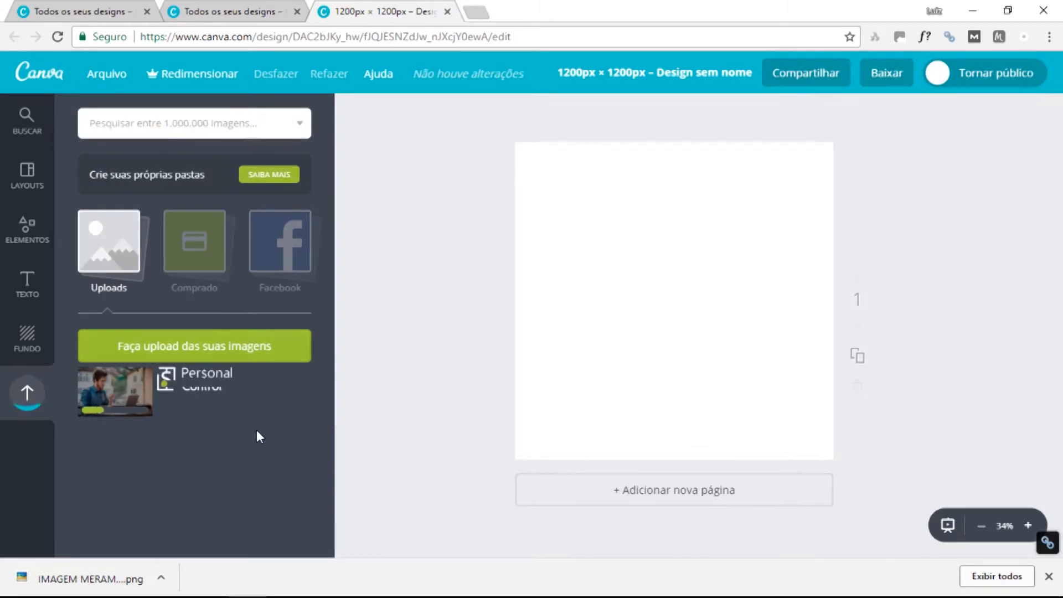
{"action": "left_click", "coordinate": [1048, 579]}
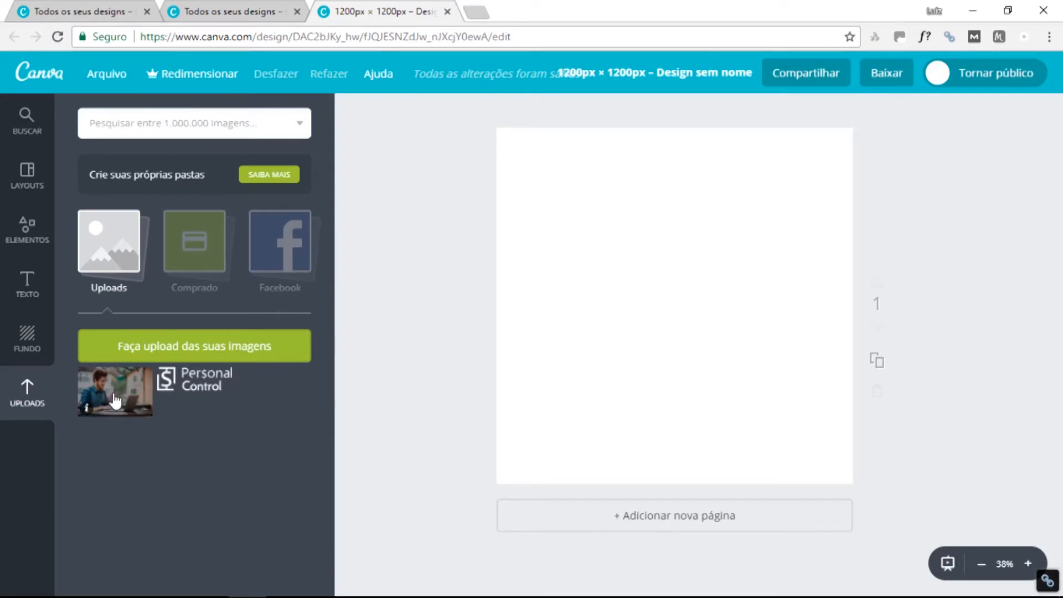
Drag the man-at-laptop photo from Uploads onto the square page.
{"action": "mouse_move", "coordinate": [112, 394]}
{"action": "left_mouse_down"}
{"action": "mouse_move", "coordinate": [249, 452]}
{"action": "mouse_move", "coordinate": [101, 393]}
{"action": "mouse_move", "coordinate": [142, 388]}
{"action": "mouse_move", "coordinate": [114, 385]}
{"action": "left_mouse_up"}
{"action": "left_click", "coordinate": [129, 400]}
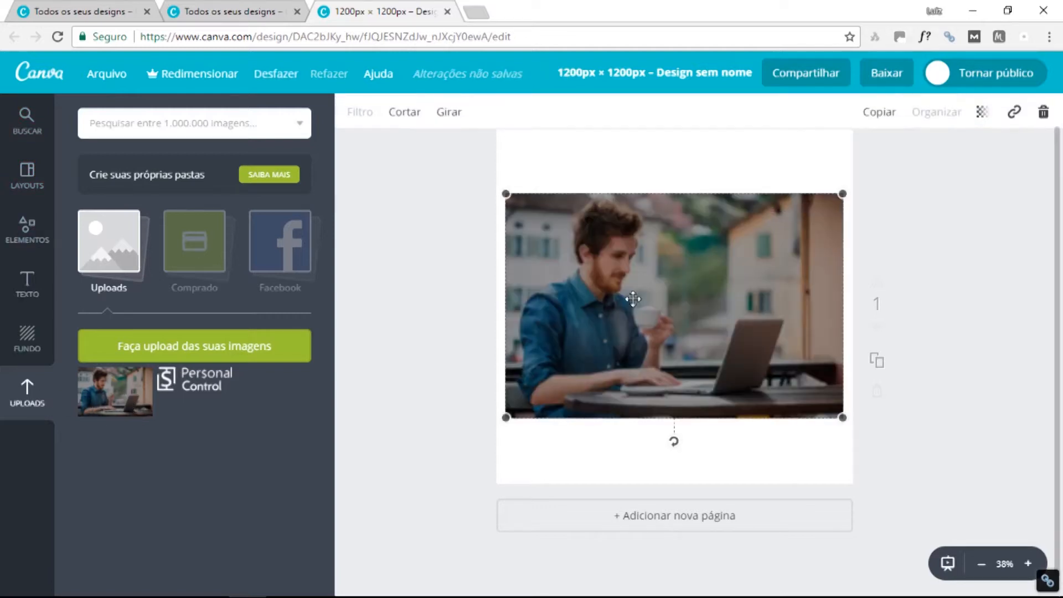
{"action": "left_click", "coordinate": [1036, 114]}
{"action": "left_click_drag", "start_coordinate": [116, 390], "coordinate": [512, 317]}
{"action": "scroll", "coordinate": [650, 319], "scroll_direction": "up", "scroll_amount": 1}
{"action": "left_click_drag", "start_coordinate": [624, 385], "coordinate": [640, 403]}
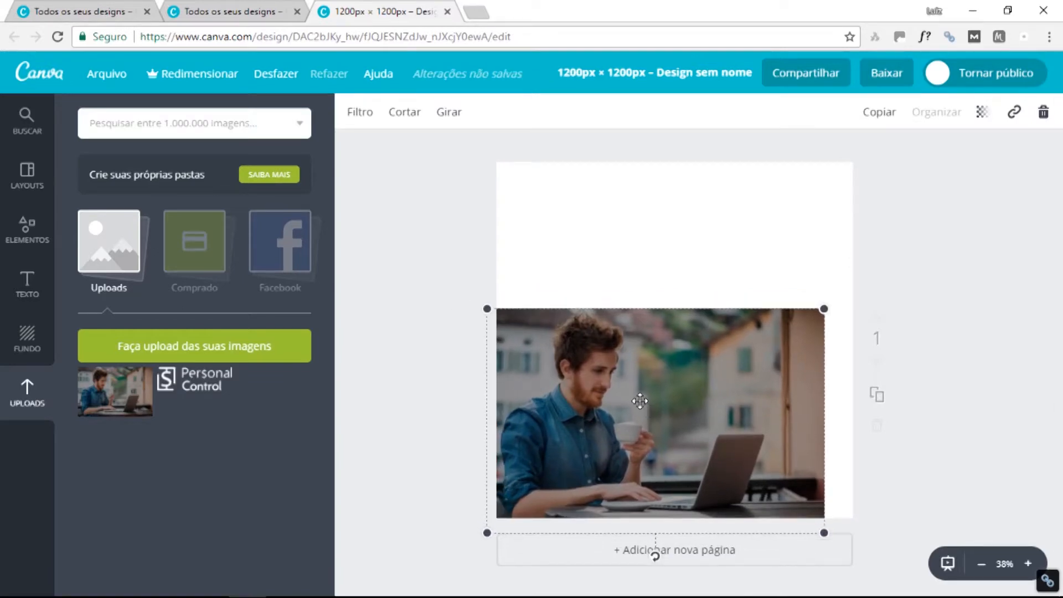
Enlarge and reposition the photo roughly over the page area.
{"action": "left_click_drag", "start_coordinate": [823, 298], "coordinate": [941, 215]}
{"action": "left_click_drag", "start_coordinate": [481, 218], "coordinate": [423, 181]}
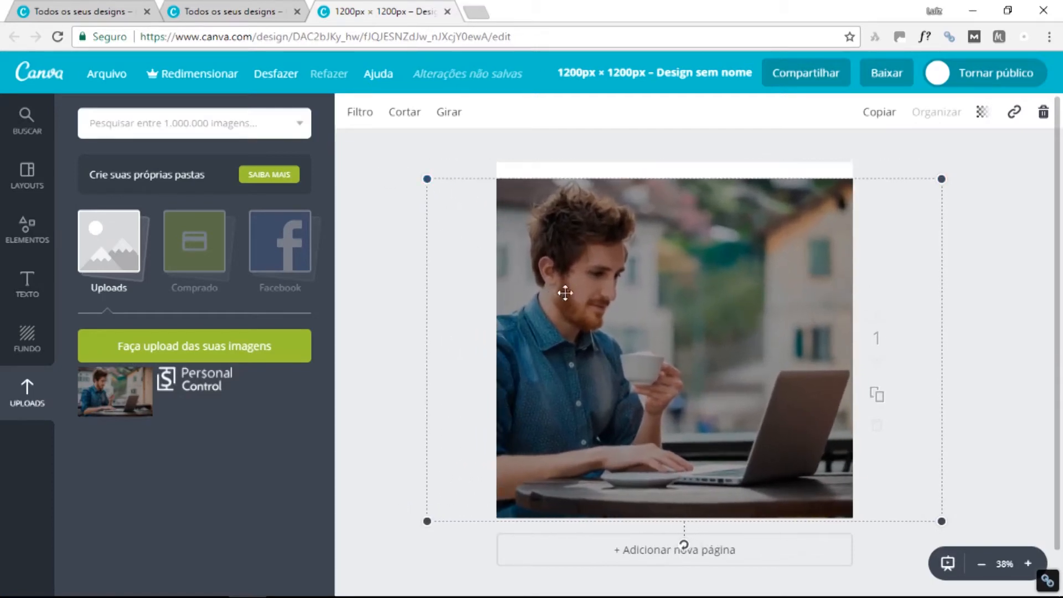
{"action": "left_click_drag", "start_coordinate": [564, 292], "coordinate": [635, 282]}
{"action": "left_click_drag", "start_coordinate": [492, 167], "coordinate": [437, 135]}
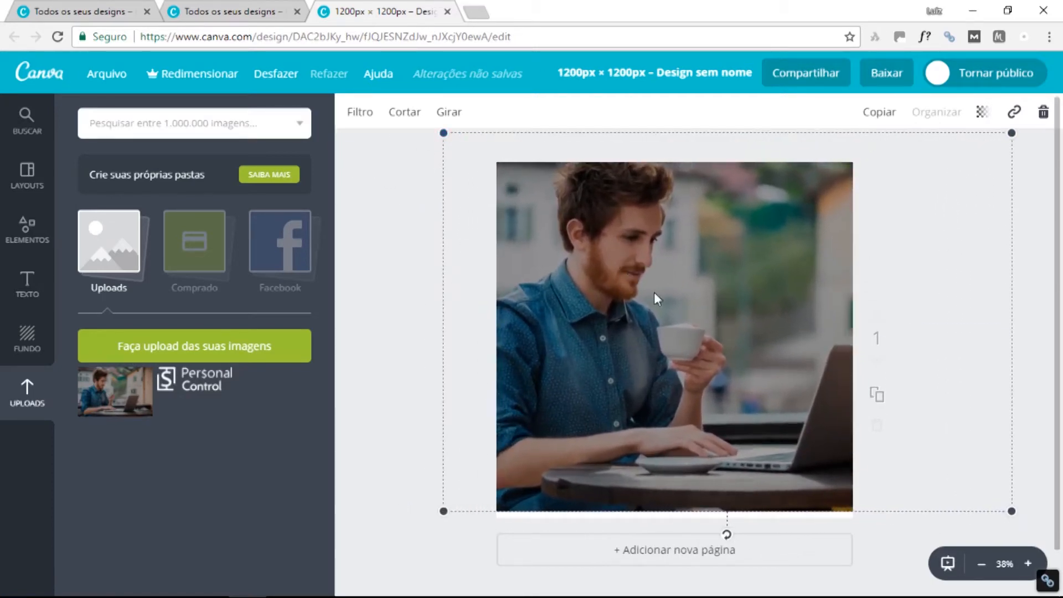
{"action": "mouse_move", "coordinate": [657, 299]}
{"action": "left_mouse_down"}
{"action": "mouse_move", "coordinate": [671, 311]}
{"action": "mouse_move", "coordinate": [647, 294]}
{"action": "left_mouse_up"}
{"action": "left_click_drag", "start_coordinate": [457, 150], "coordinate": [642, 273]}
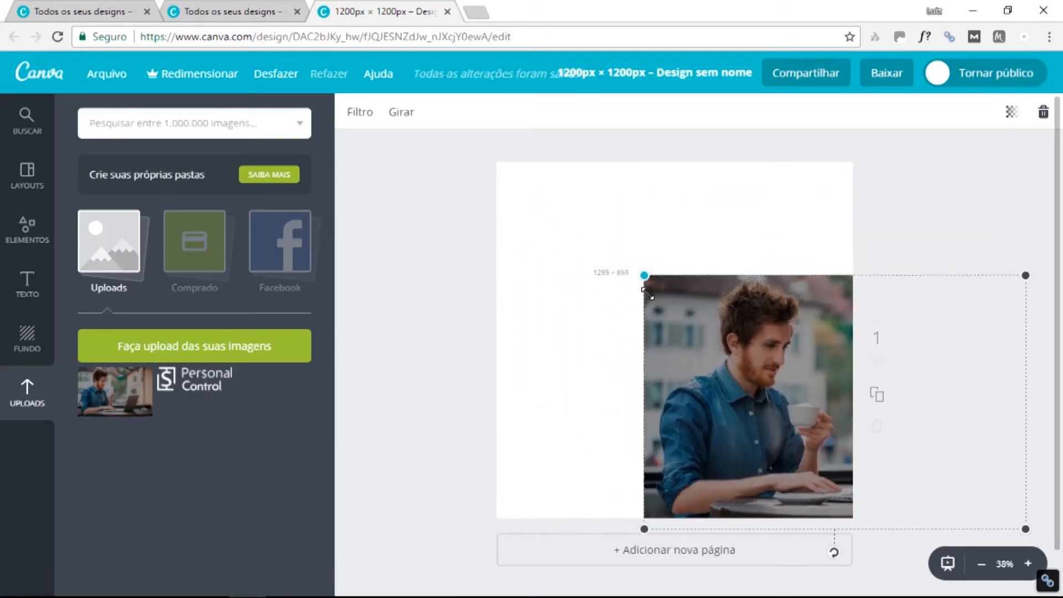
{"action": "left_click_drag", "start_coordinate": [709, 366], "coordinate": [597, 302]}
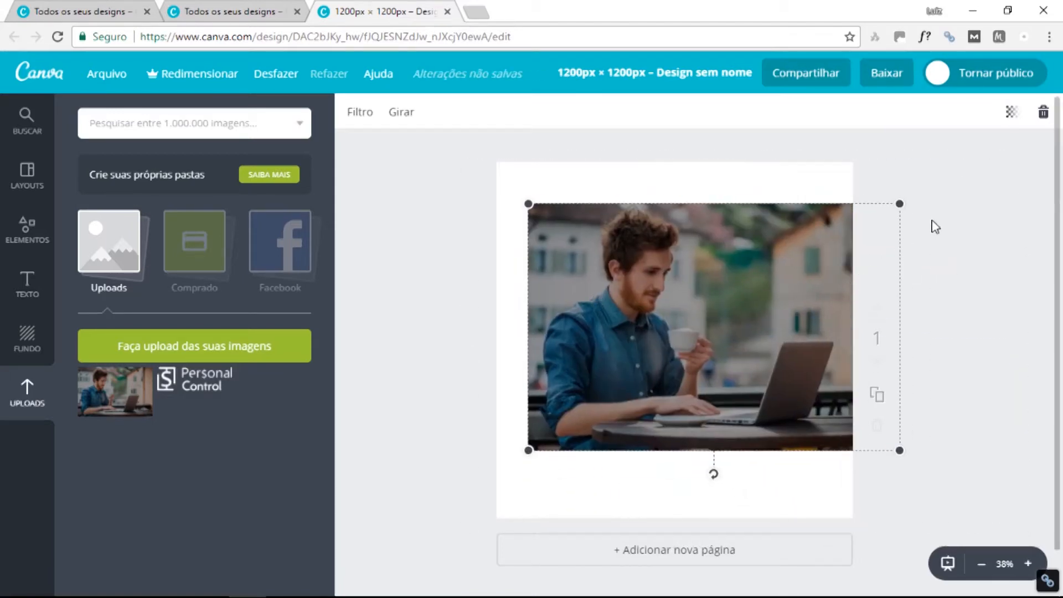
{"action": "left_click_drag", "start_coordinate": [901, 203], "coordinate": [823, 242]}
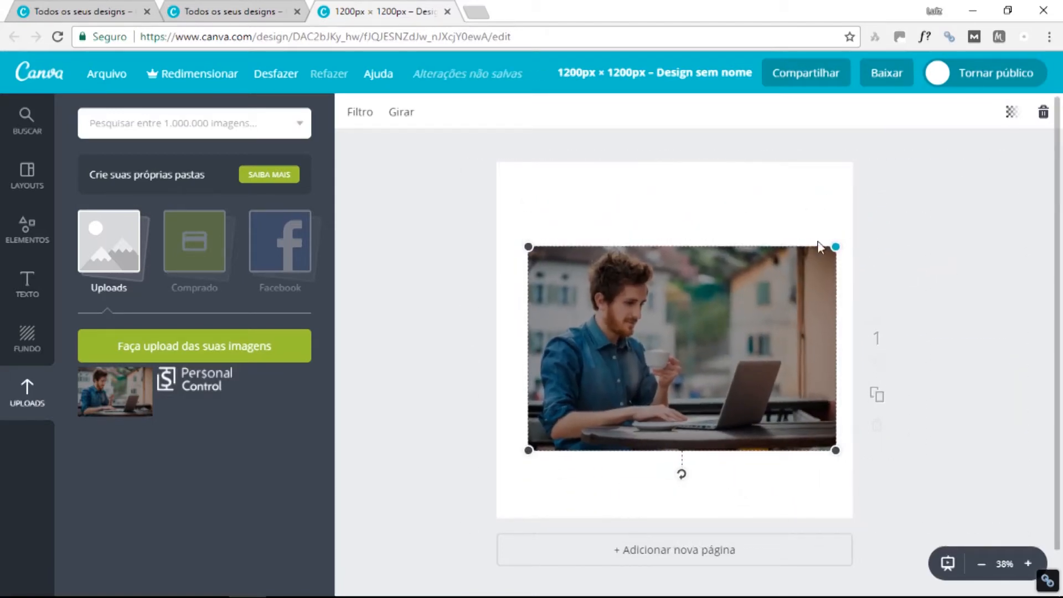
{"action": "left_click_drag", "start_coordinate": [775, 310], "coordinate": [750, 306]}
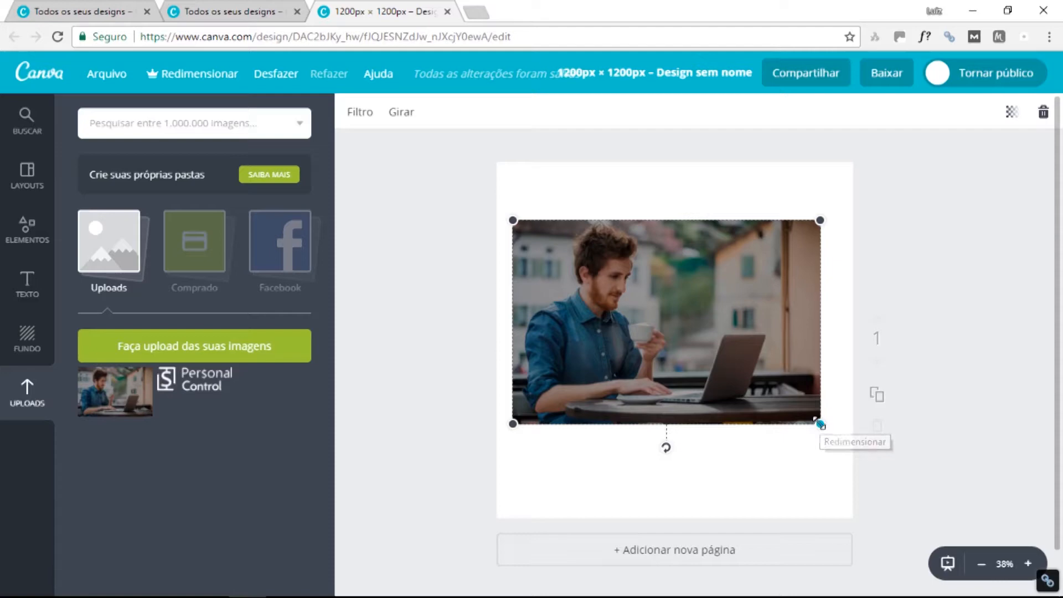
Enlarge the photo past all page edges and shift it left to frame the man.
{"action": "mouse_move", "coordinate": [820, 424]}
{"action": "left_mouse_down"}
{"action": "mouse_move", "coordinate": [749, 413]}
{"action": "mouse_move", "coordinate": [690, 437]}
{"action": "mouse_move", "coordinate": [626, 444]}
{"action": "mouse_move", "coordinate": [720, 397]}
{"action": "mouse_move", "coordinate": [833, 499]}
{"action": "mouse_move", "coordinate": [869, 391]}
{"action": "mouse_move", "coordinate": [860, 431]}
{"action": "mouse_move", "coordinate": [824, 439]}
{"action": "mouse_move", "coordinate": [819, 426]}
{"action": "left_mouse_up"}
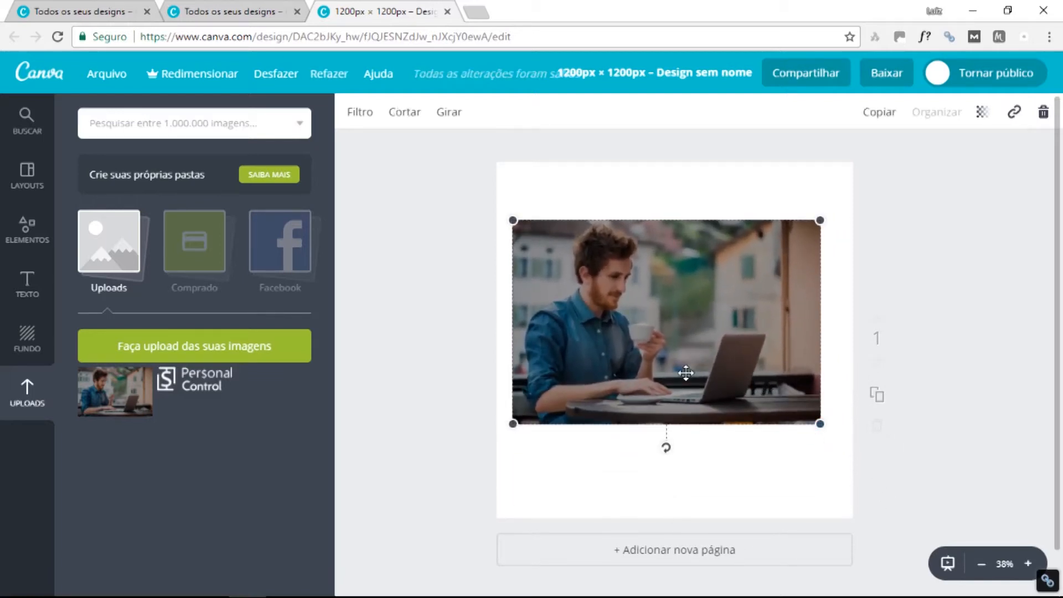
{"action": "left_click_drag", "start_coordinate": [686, 373], "coordinate": [659, 464]}
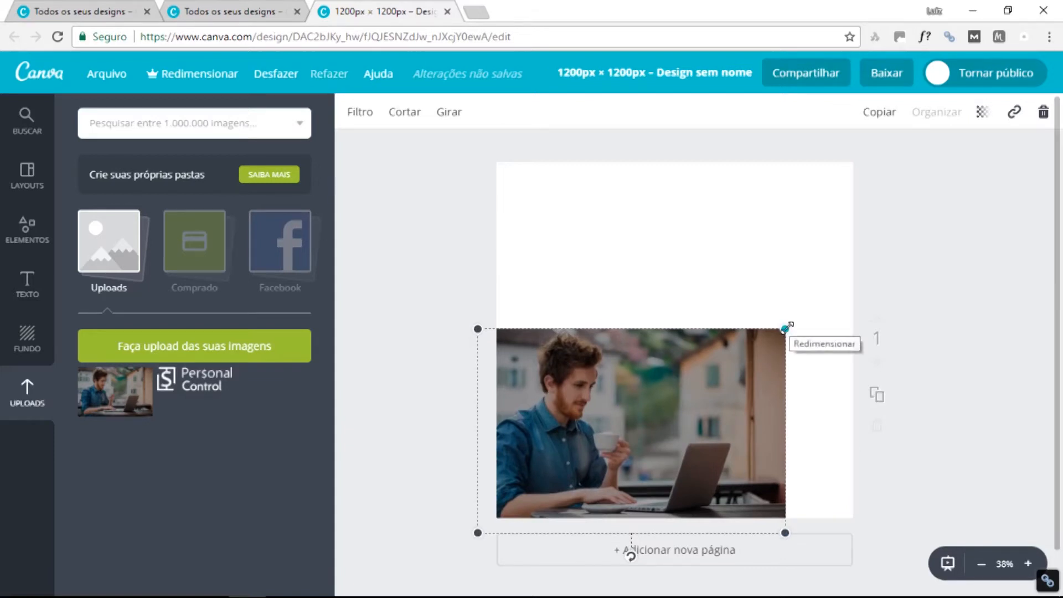
{"action": "left_click_drag", "start_coordinate": [785, 327], "coordinate": [934, 155]}
{"action": "key", "text": "ctrl+z"}
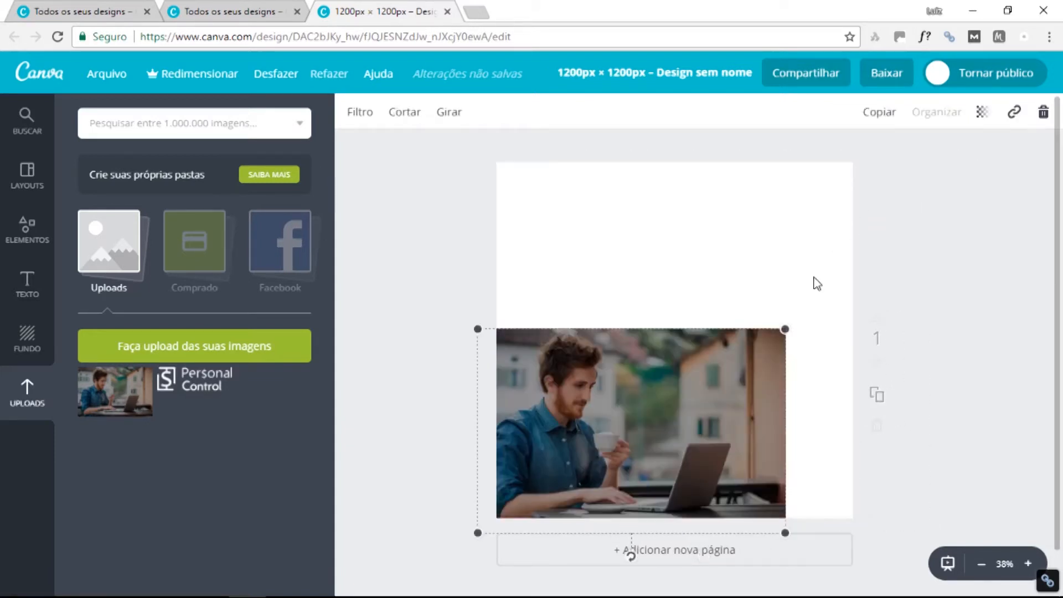
{"action": "left_click_drag", "start_coordinate": [785, 328], "coordinate": [1006, 166]}
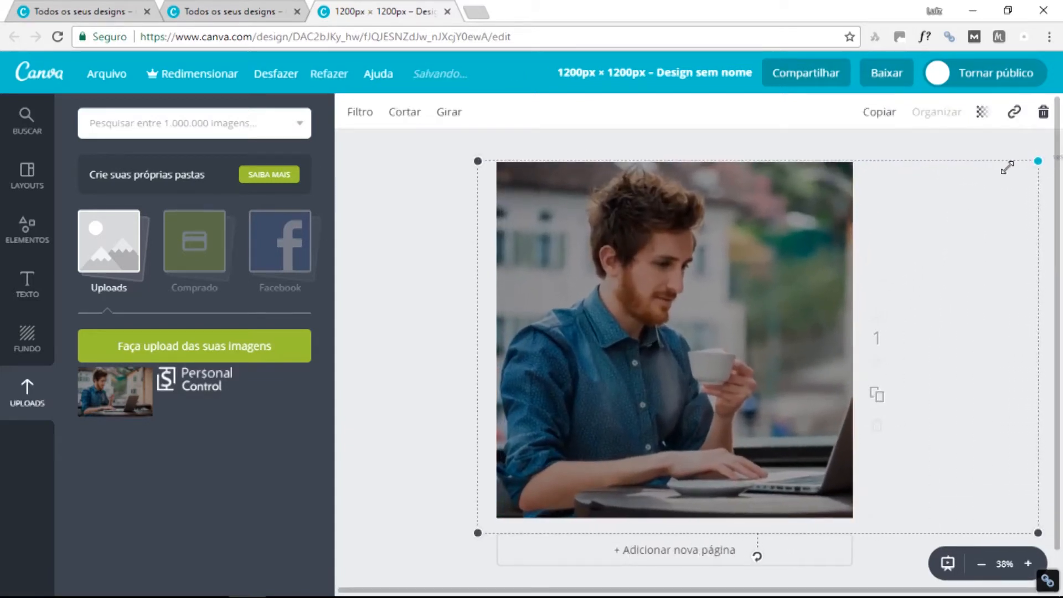
{"action": "left_click_drag", "start_coordinate": [765, 268], "coordinate": [737, 270]}
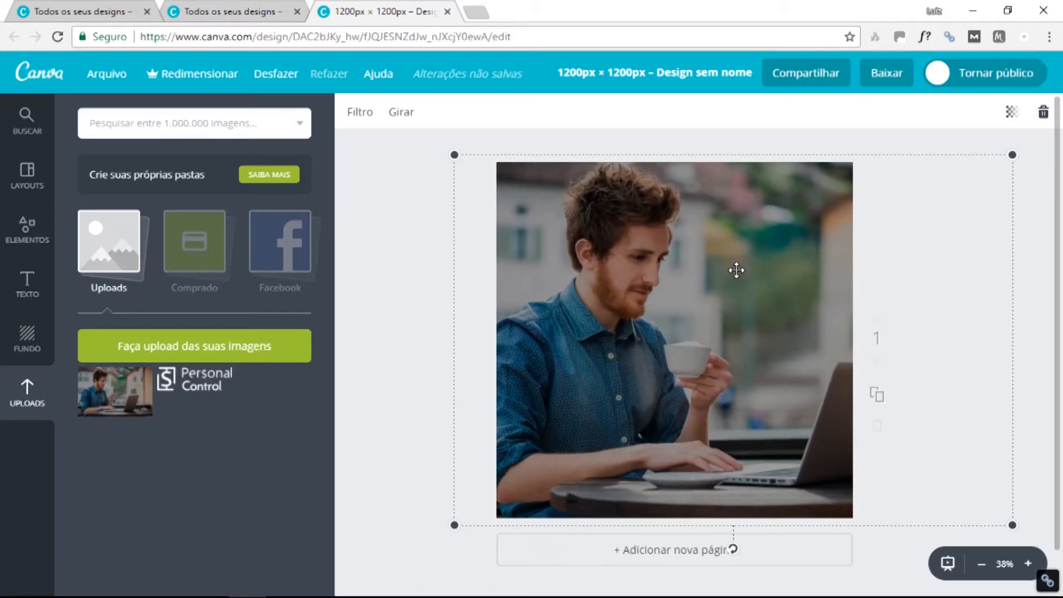
Place the Personal Control logo low and centred over the table, then add a title heading.
{"action": "left_click", "coordinate": [418, 262]}
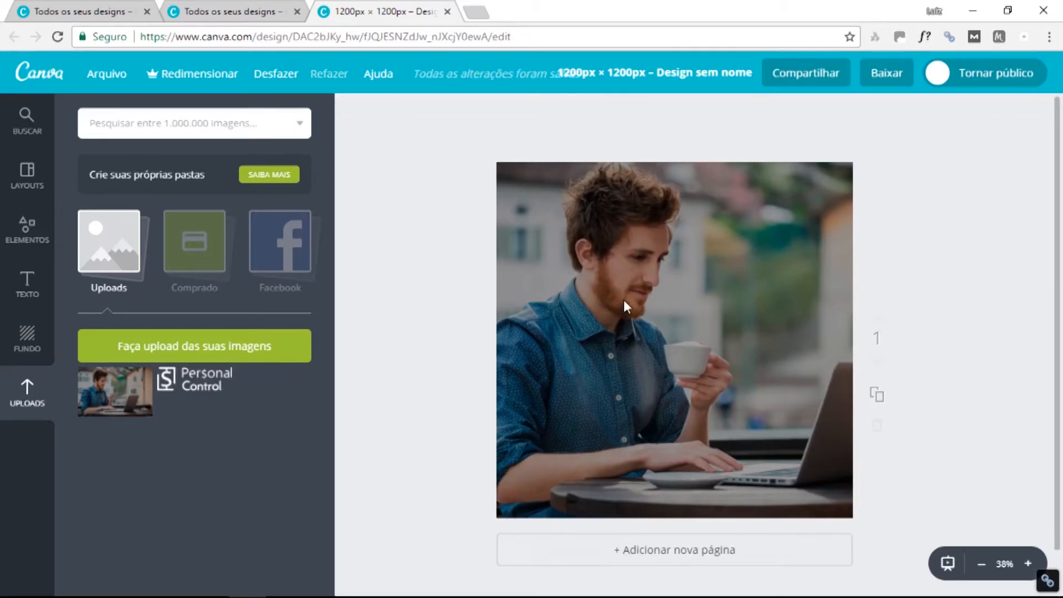
{"action": "left_click", "coordinate": [197, 379]}
{"action": "left_click_drag", "start_coordinate": [693, 354], "coordinate": [693, 464]}
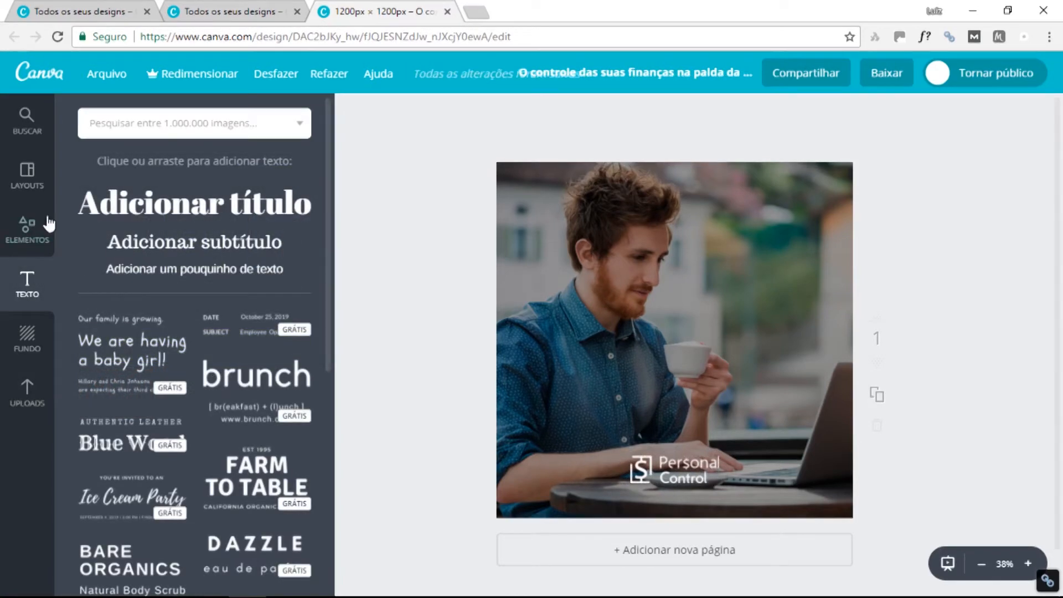
{"action": "left_click_drag", "start_coordinate": [194, 203], "coordinate": [674, 354]}
Replace the heading with 'O controle das suas finanças pessoais na palma mão', without the colon.
{"action": "double_click", "coordinate": [657, 354]}
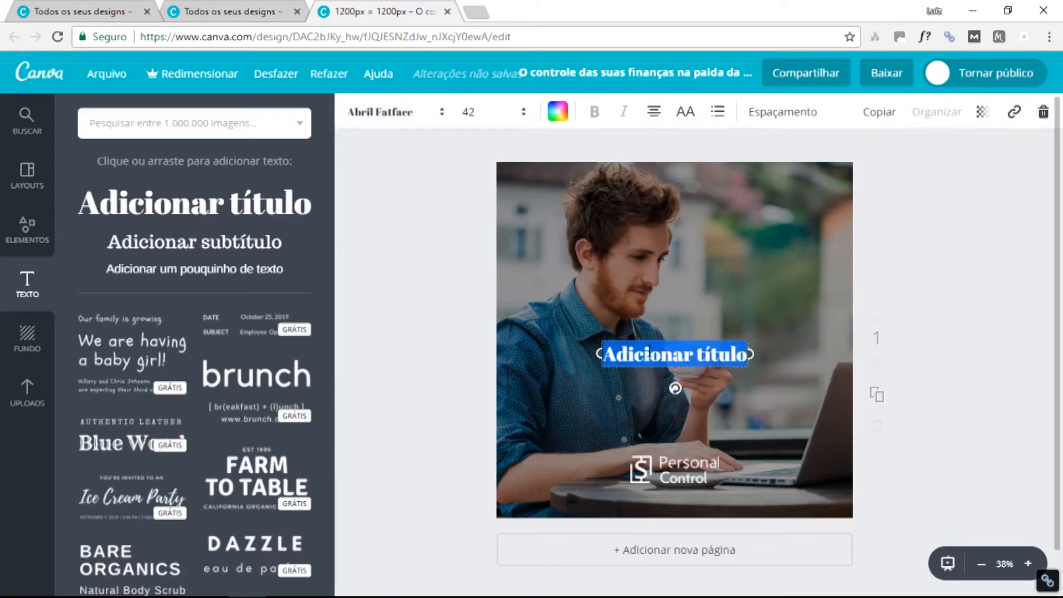
{"action": "type", "text": "O"}
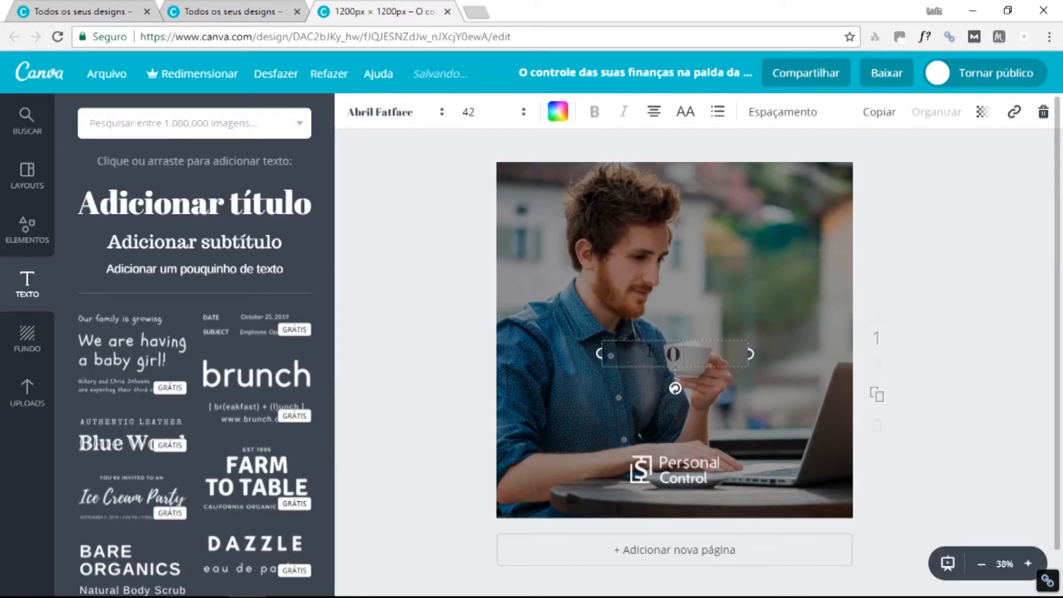
{"action": "type", "text": " control"}
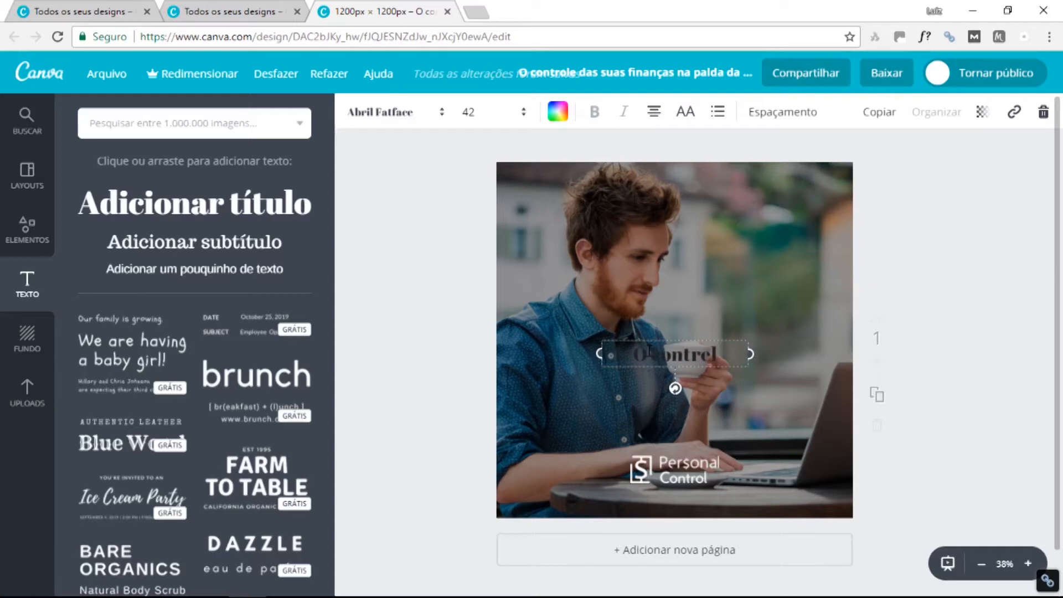
{"action": "type", "text": "e das suas"}
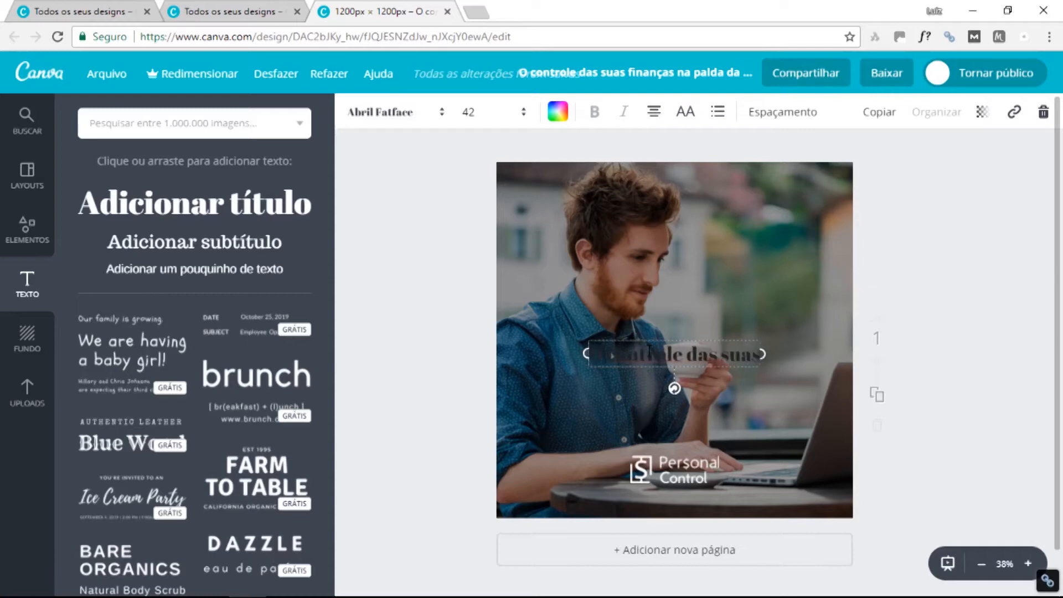
{"action": "type", "text": " finan"}
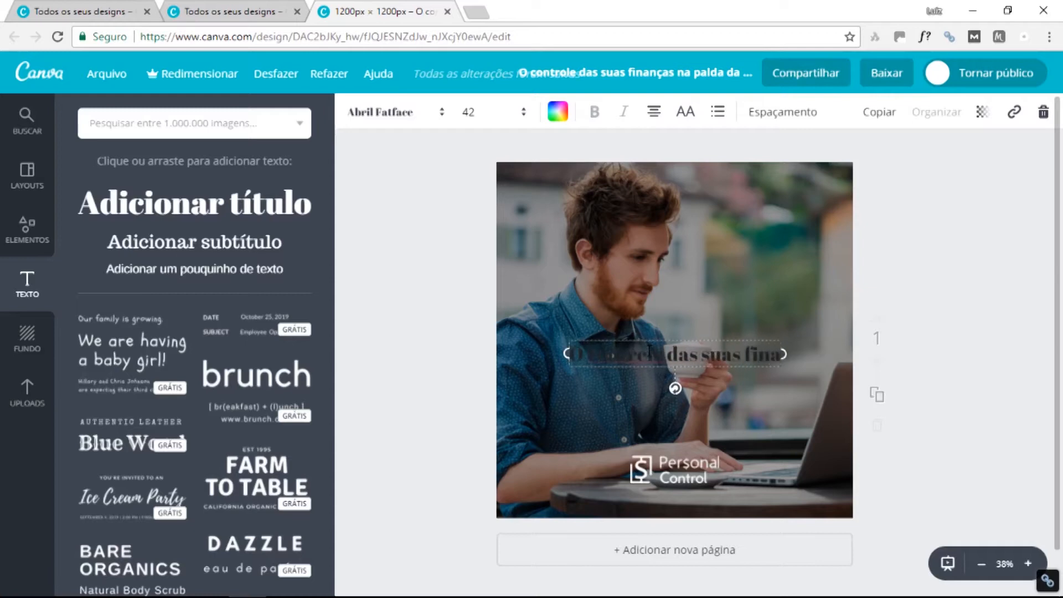
{"action": "type", "text": "ças pe"}
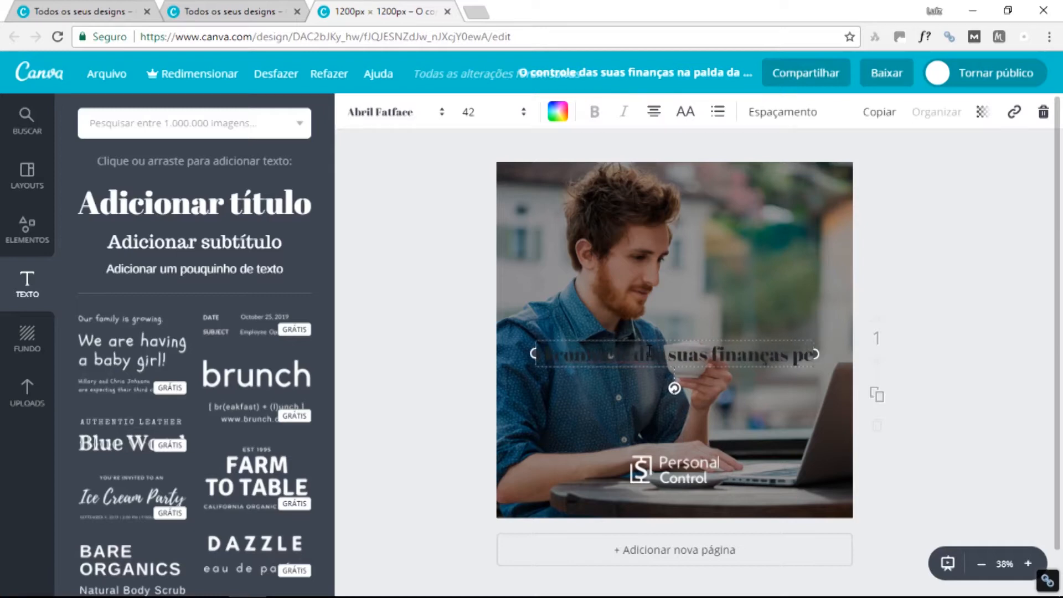
{"action": "type", "text": "ssoais"}
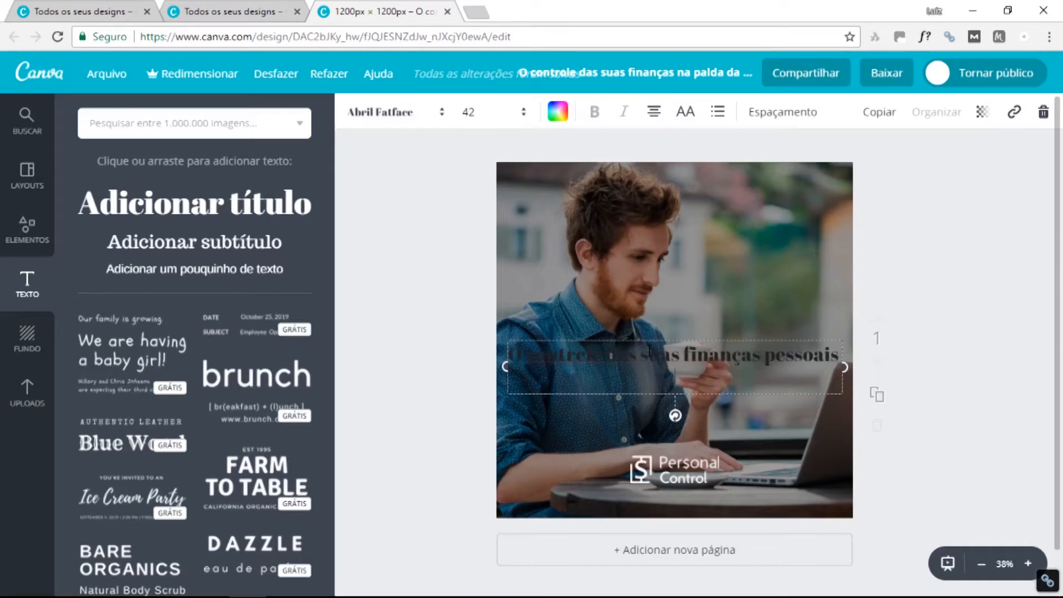
{"action": "type", "text": " na palma mão"}
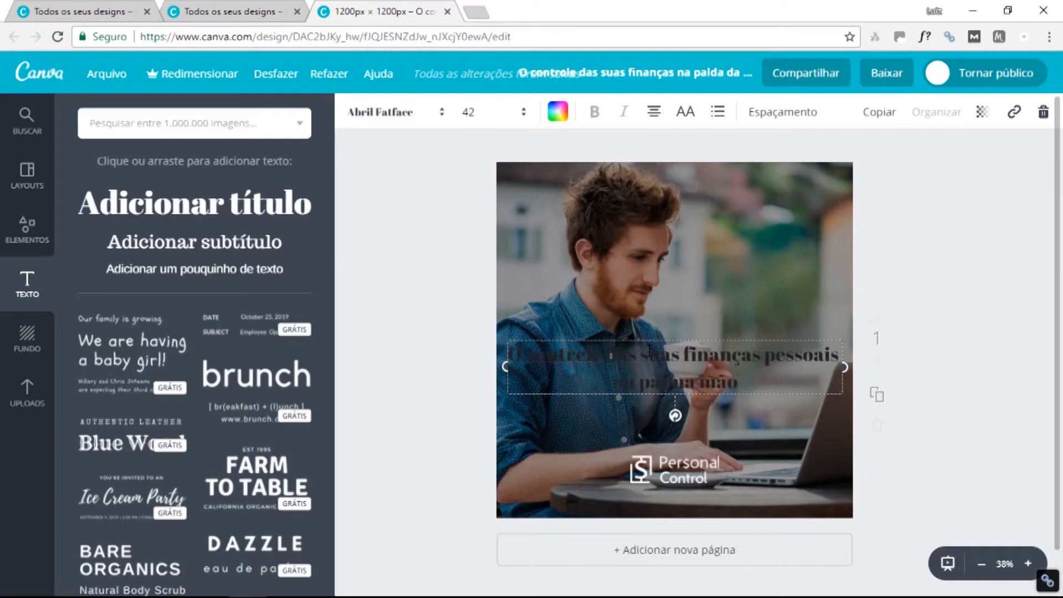
{"action": "type", "text": ":"}
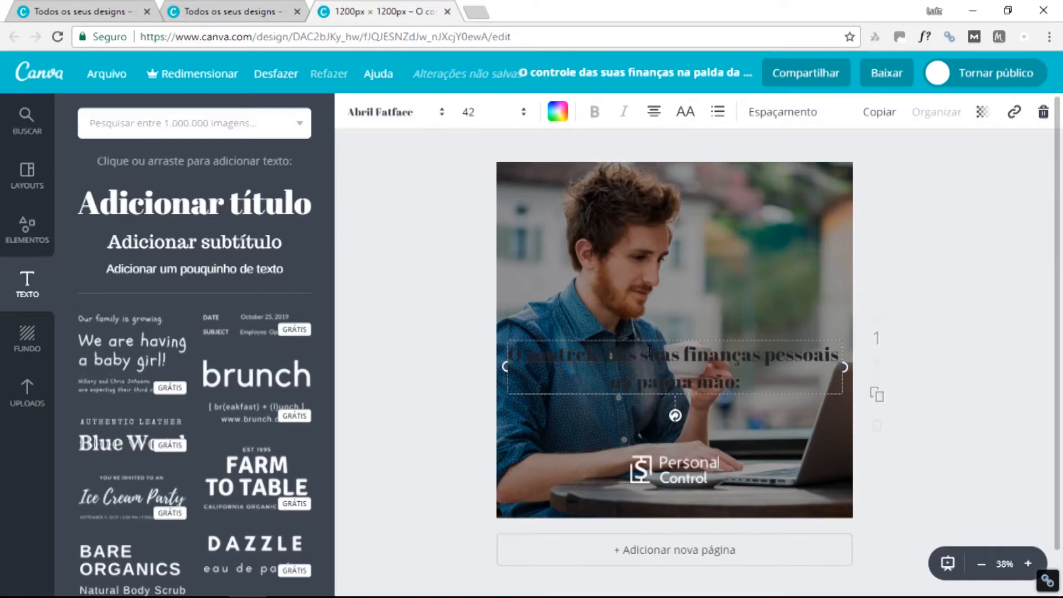
{"action": "key", "text": "BackSpace"}
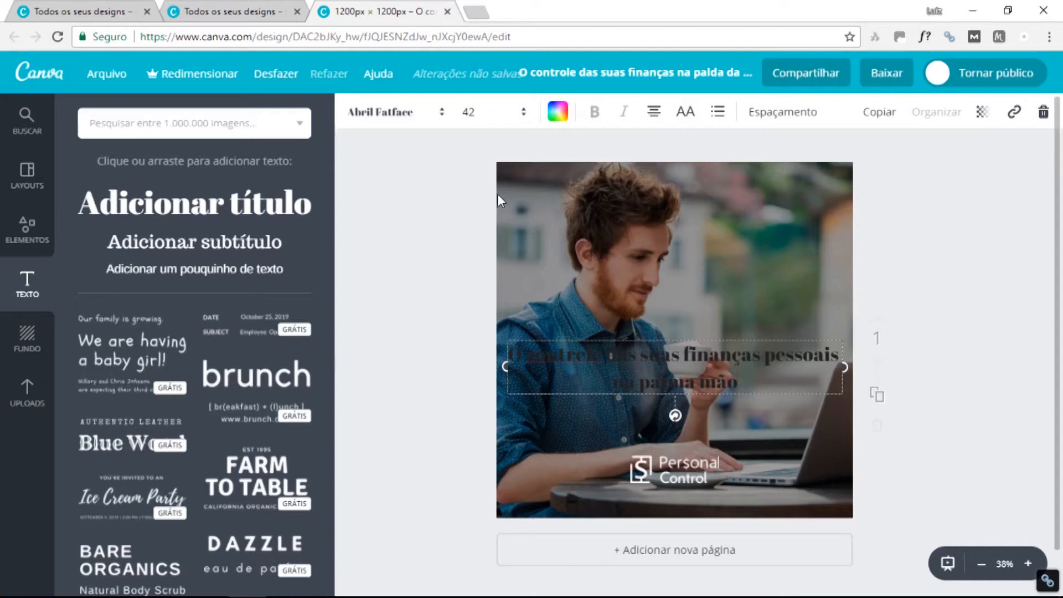
Make the headline white, wrap it into four lines and move it upper right.
{"action": "left_click", "coordinate": [557, 112]}
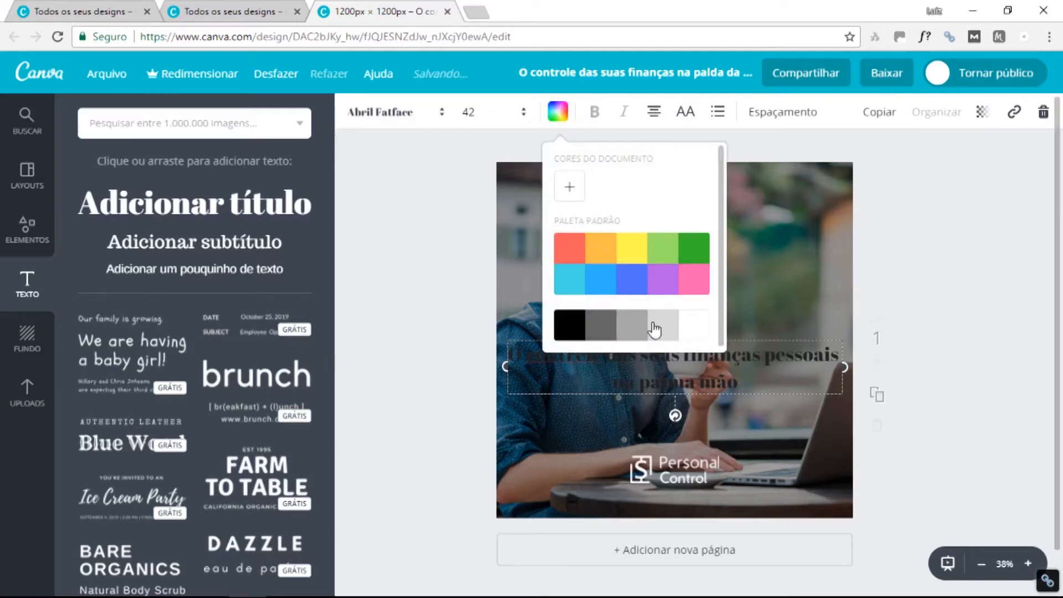
{"action": "left_click", "coordinate": [699, 339]}
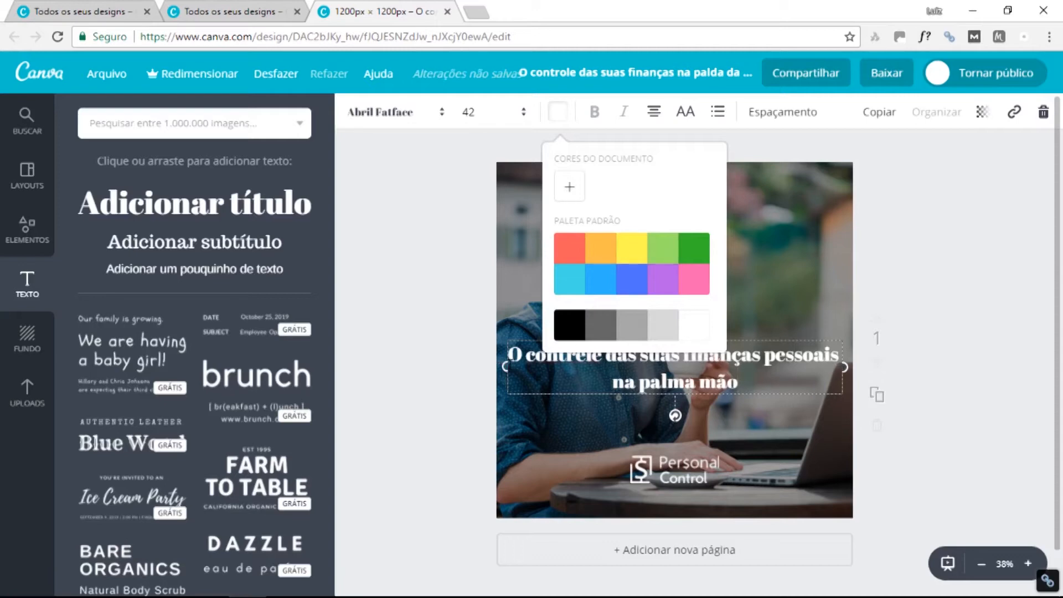
{"action": "left_click_drag", "start_coordinate": [509, 366], "coordinate": [675, 390]}
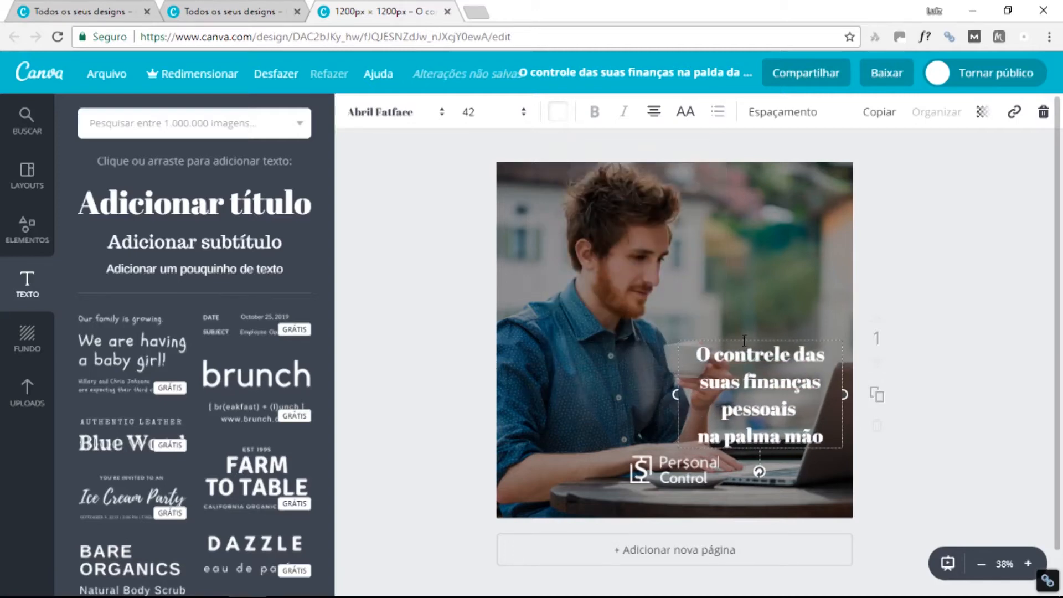
{"action": "left_click_drag", "start_coordinate": [740, 335], "coordinate": [738, 221]}
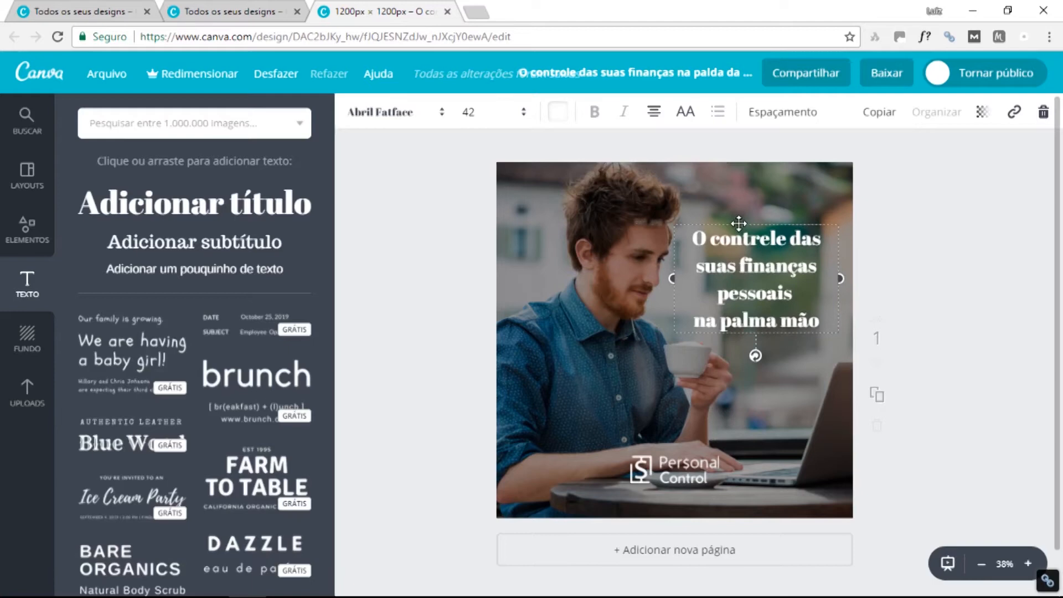
{"action": "triple_click", "coordinate": [744, 275]}
{"action": "key", "text": "ctrl+a"}
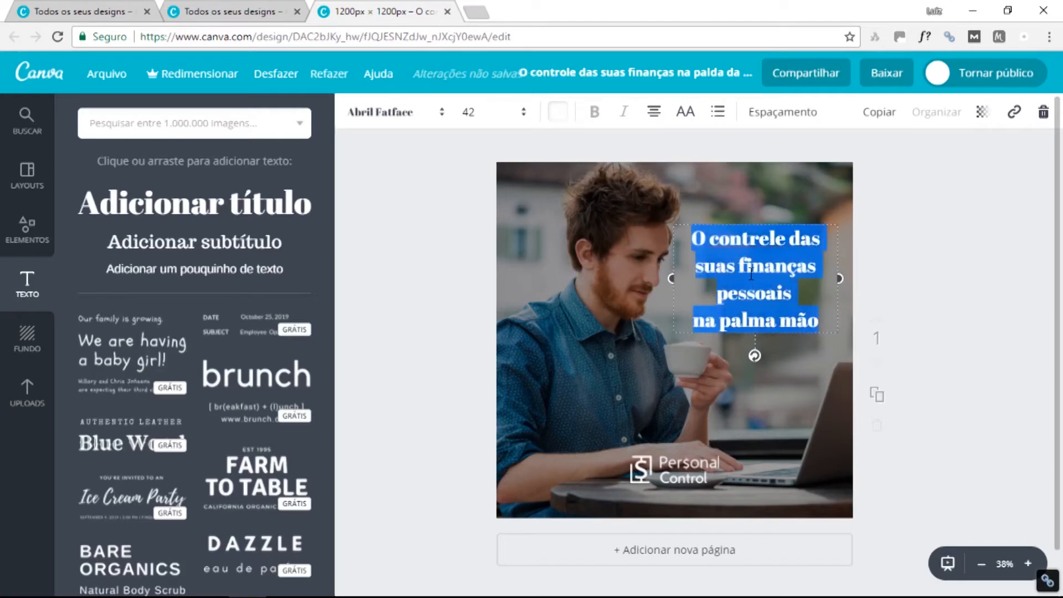
Set the headline right-aligned in bold Aileron Regular and nudge it into the upper right.
{"action": "left_click", "coordinate": [654, 112]}
{"action": "left_click", "coordinate": [716, 157]}
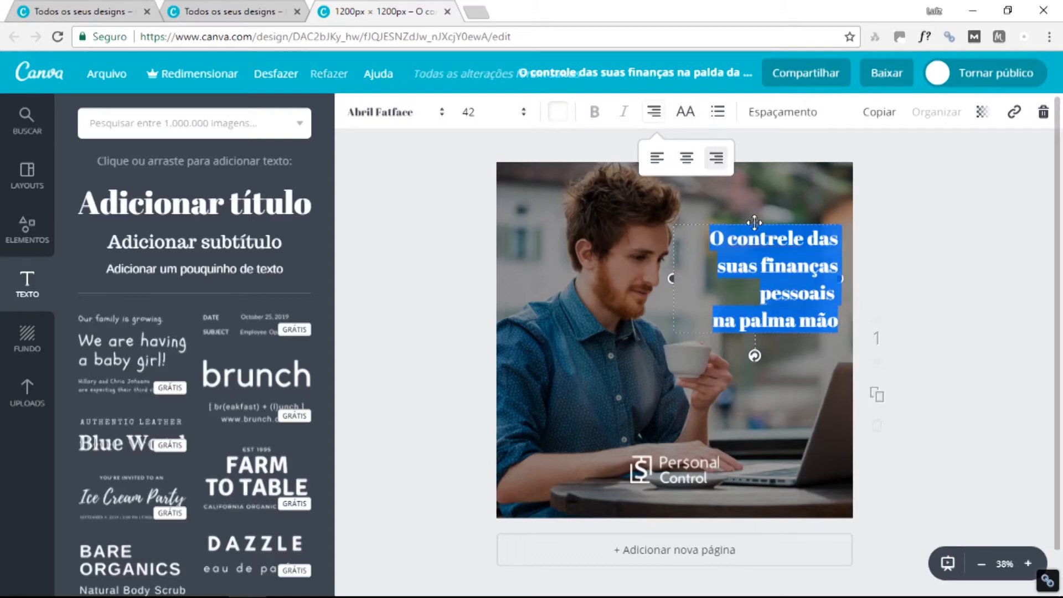
{"action": "left_click_drag", "start_coordinate": [755, 222], "coordinate": [738, 222]}
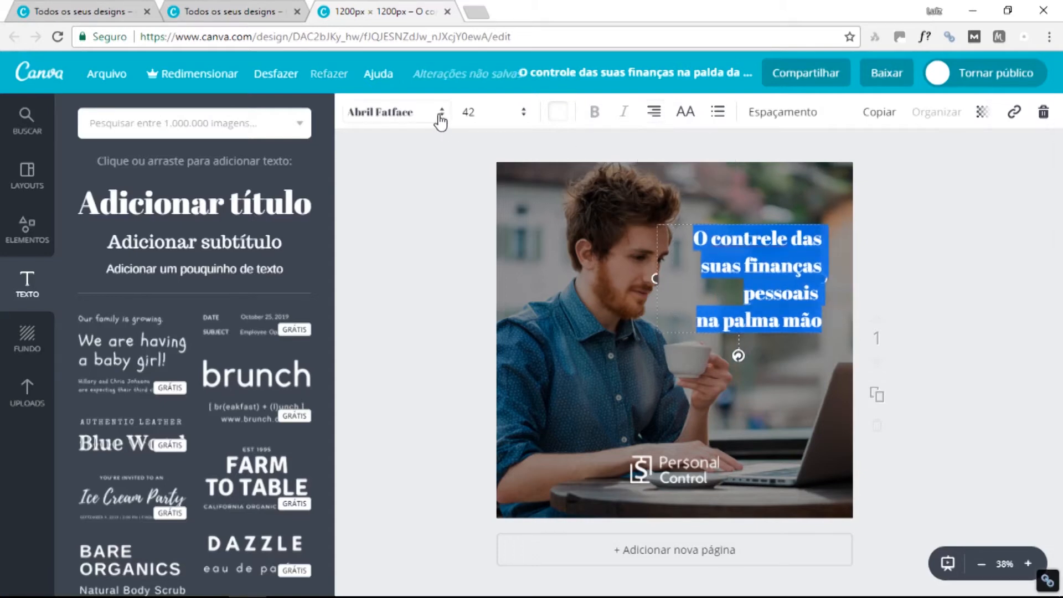
{"action": "left_click", "coordinate": [440, 117]}
{"action": "left_click", "coordinate": [422, 234]}
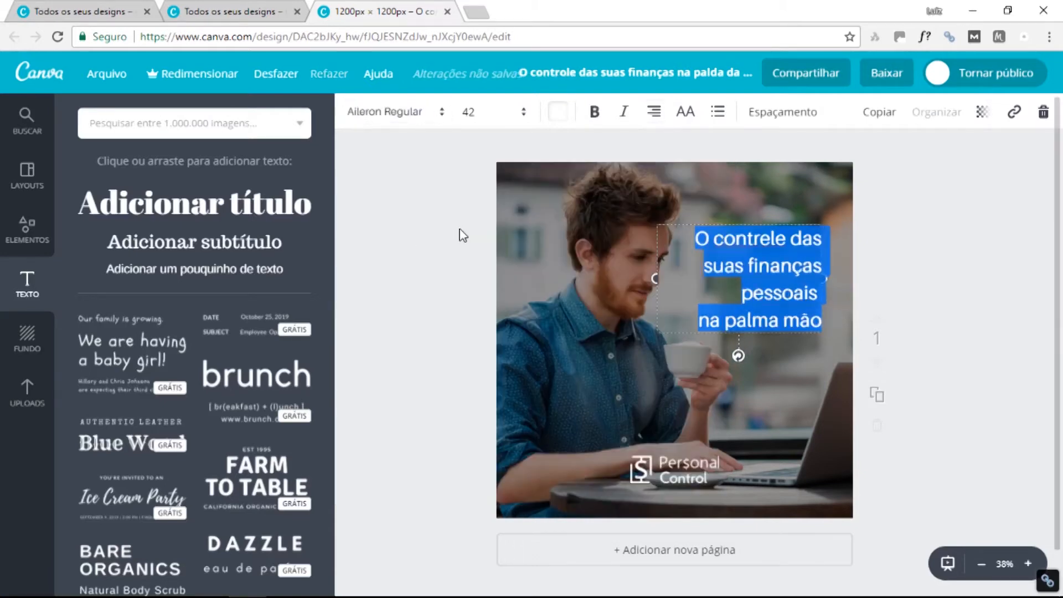
{"action": "left_click", "coordinate": [595, 113]}
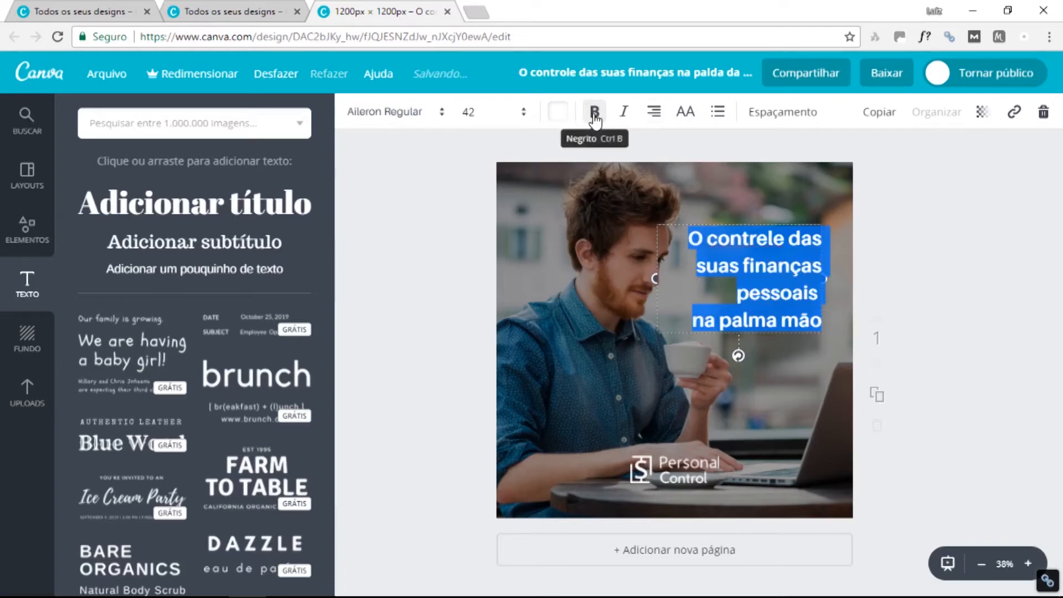
{"action": "left_click_drag", "start_coordinate": [768, 221], "coordinate": [763, 214]}
{"action": "left_click", "coordinate": [790, 276]}
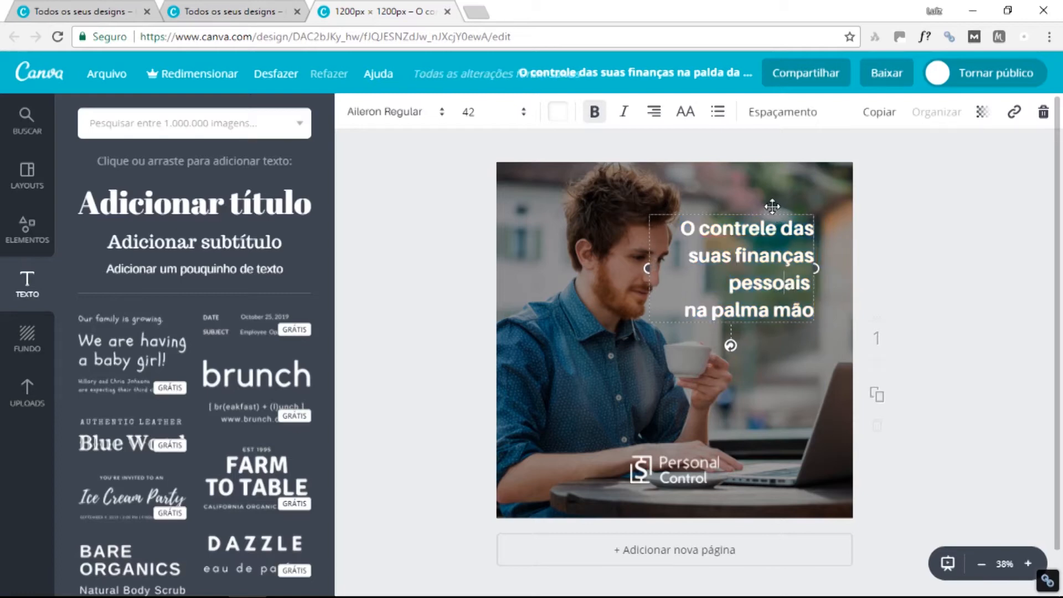
{"action": "left_click_drag", "start_coordinate": [773, 207], "coordinate": [776, 207]}
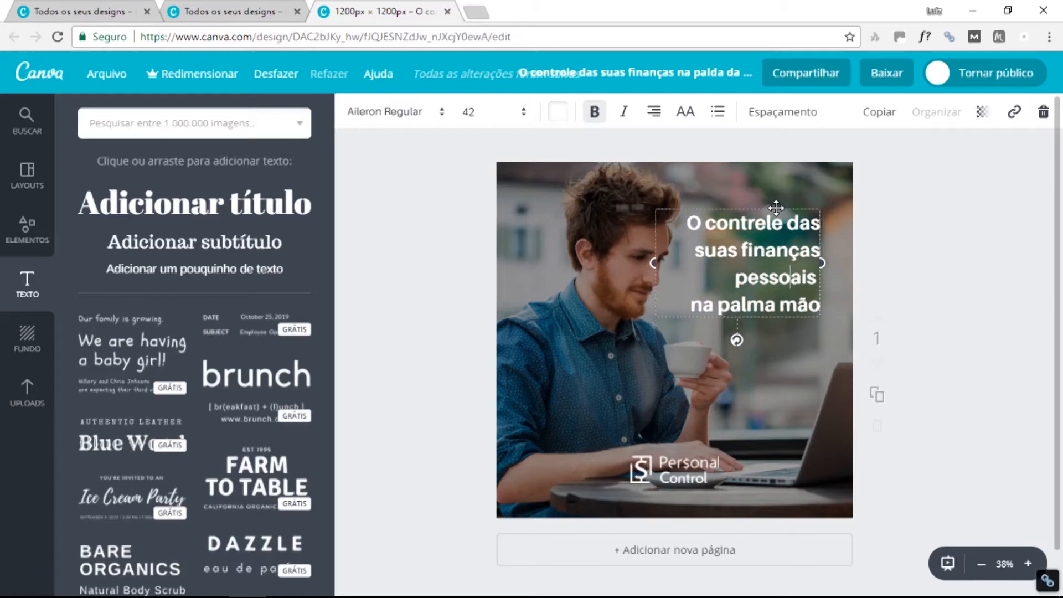
{"action": "left_click", "coordinate": [771, 362]}
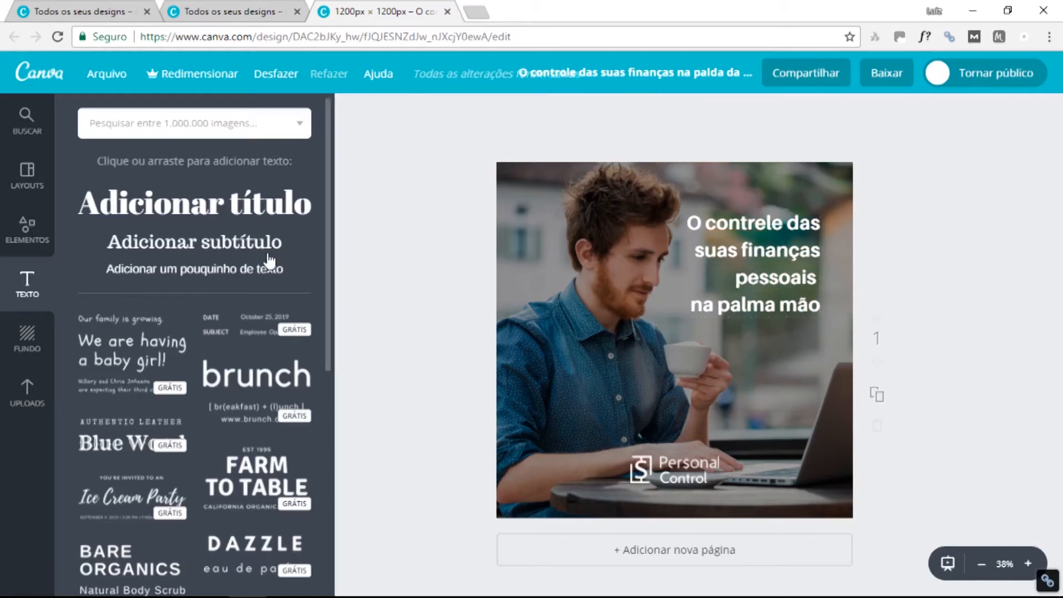
{"action": "left_click", "coordinate": [242, 246]}
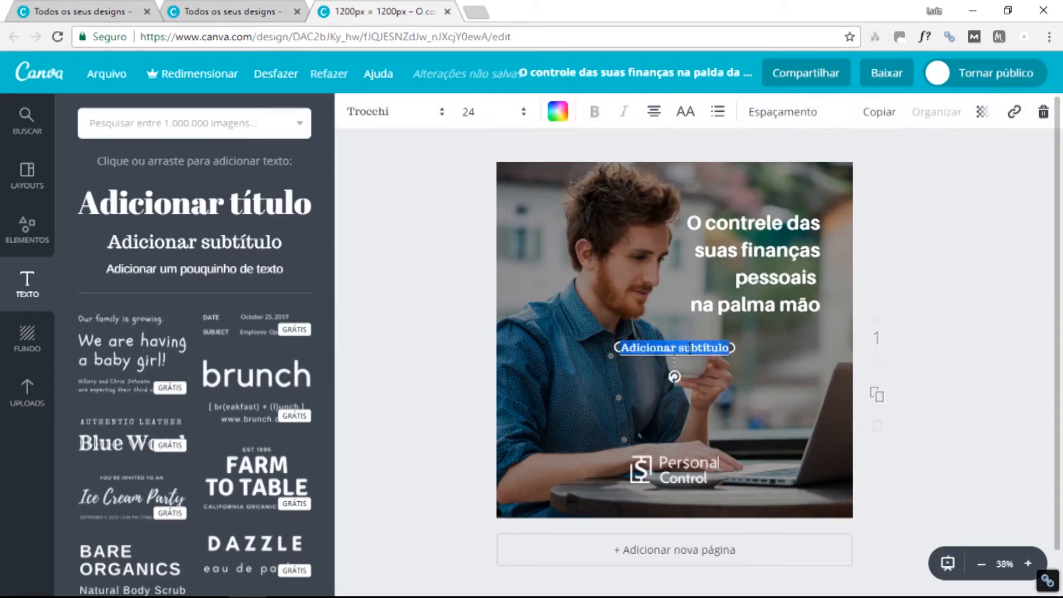
{"action": "type", "text": "Gr"}
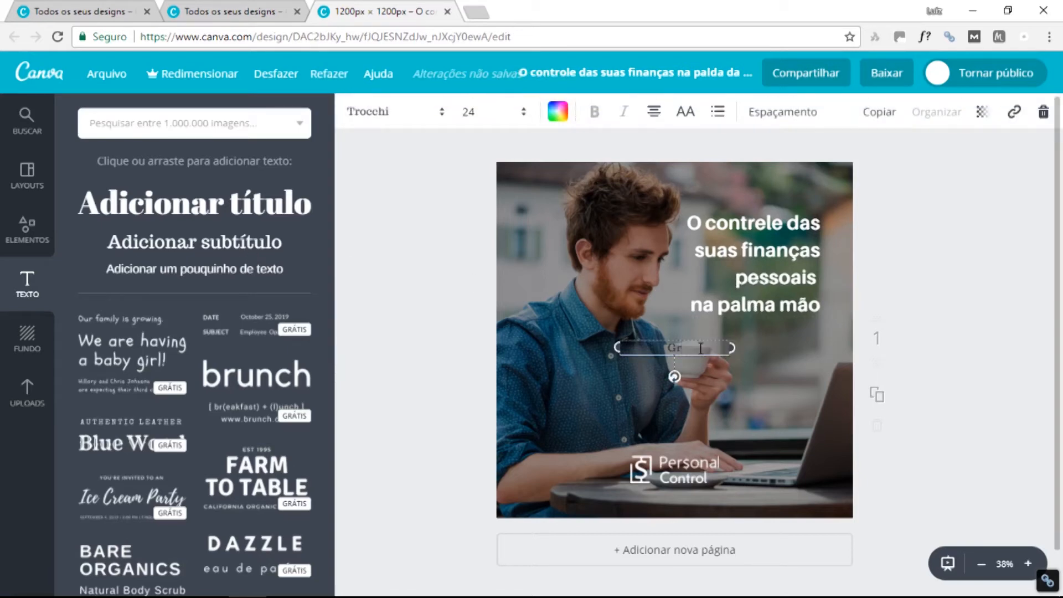
{"action": "type", "text": "to"}
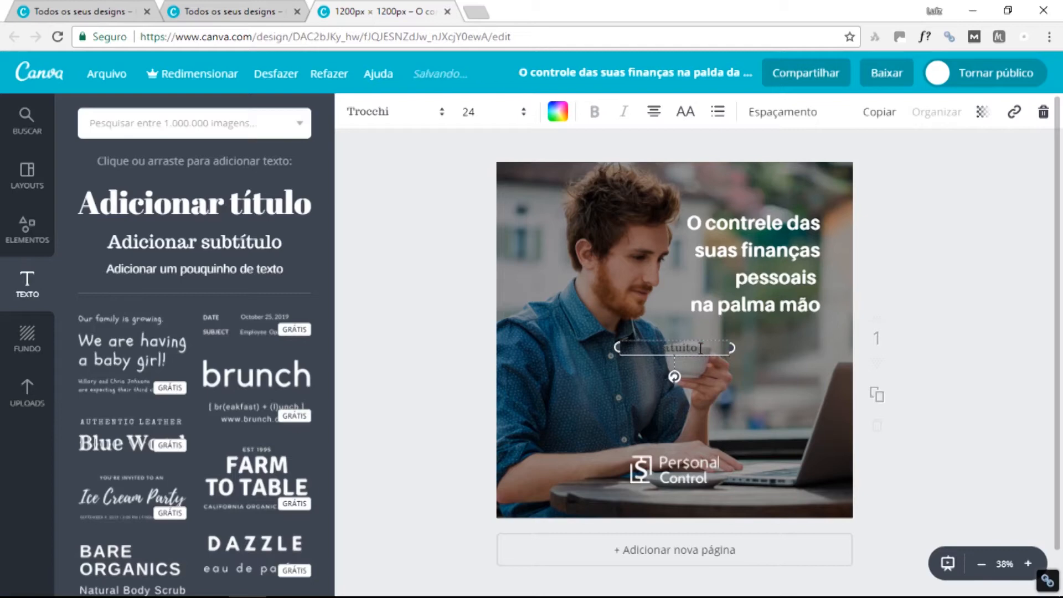
{"action": "type", "text": " para sempre"}
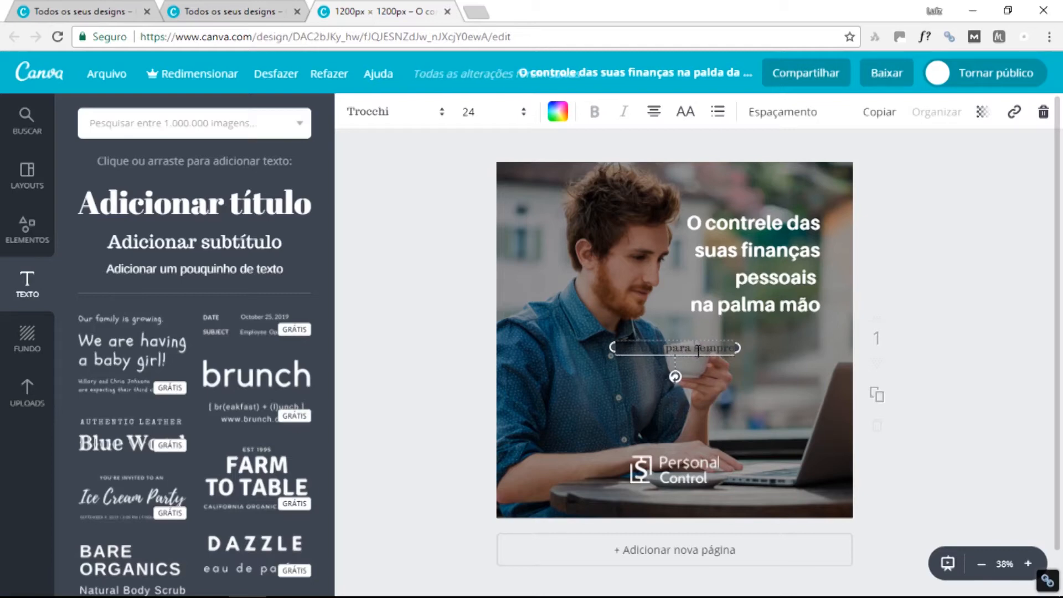
{"action": "left_click", "coordinate": [558, 113]}
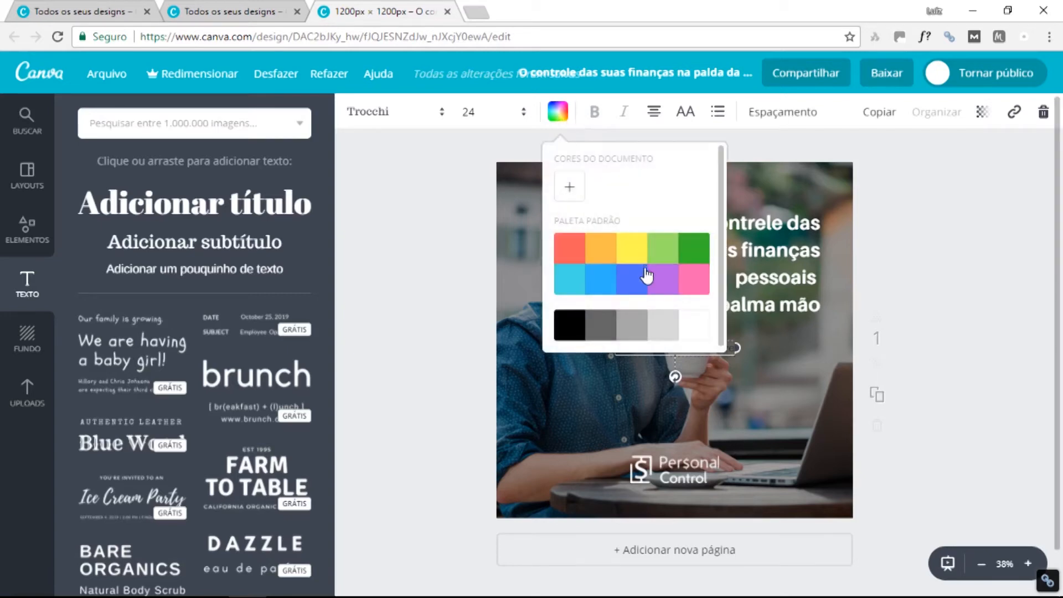
{"action": "left_click", "coordinate": [694, 326]}
{"action": "left_click", "coordinate": [736, 330]}
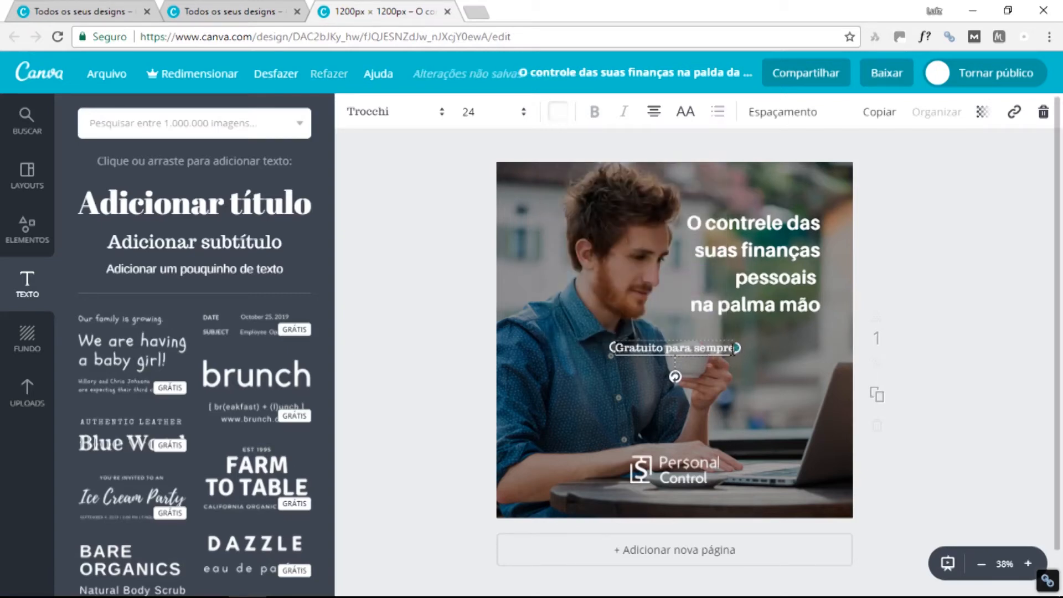
{"action": "key", "text": "Delete"}
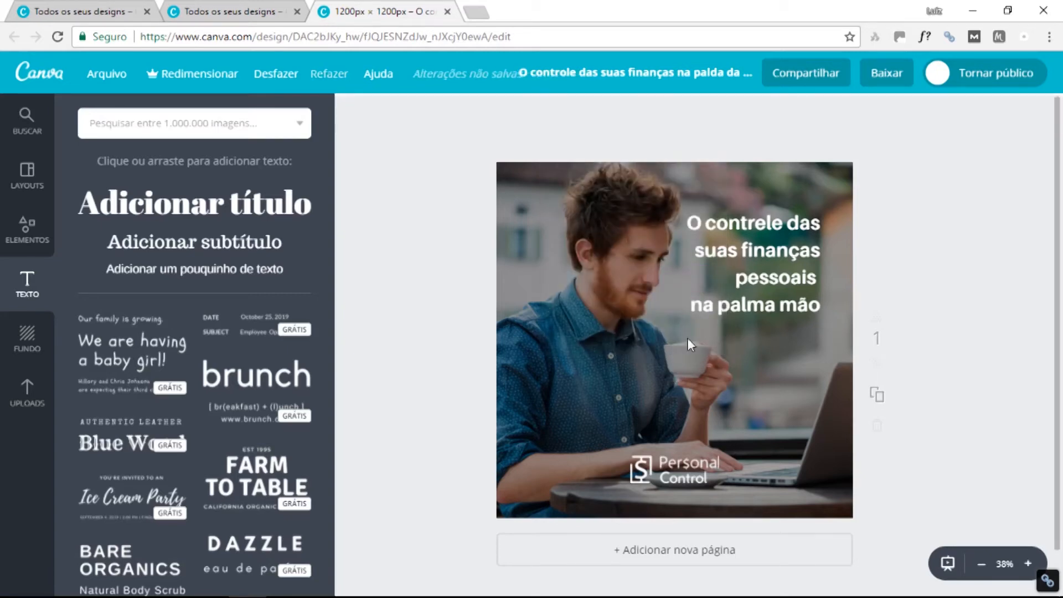
{"action": "scroll", "coordinate": [231, 327], "scroll_direction": "down", "scroll_amount": 8}
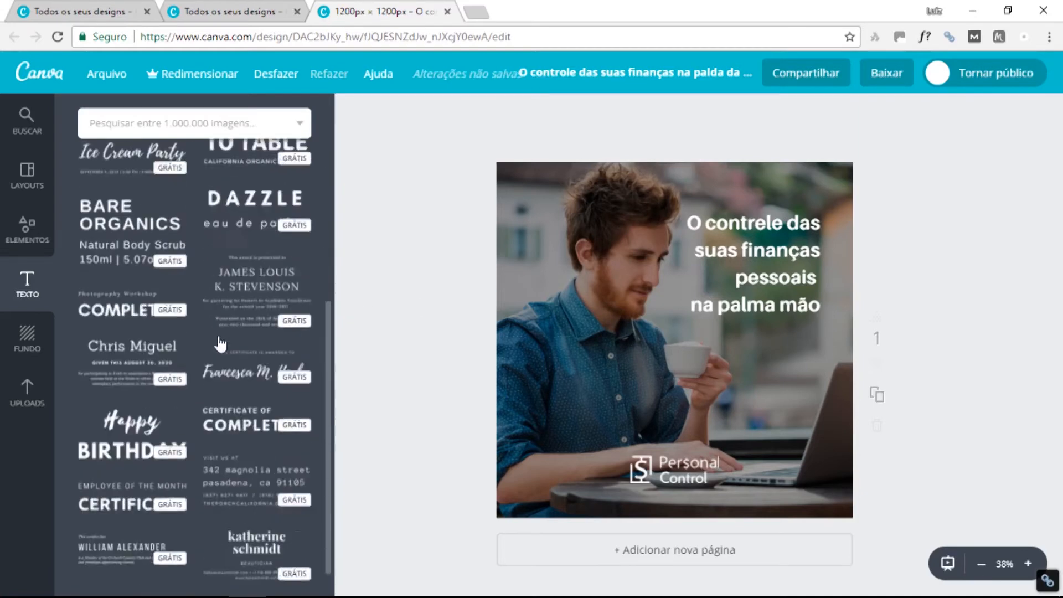
{"action": "left_click", "coordinate": [27, 230]}
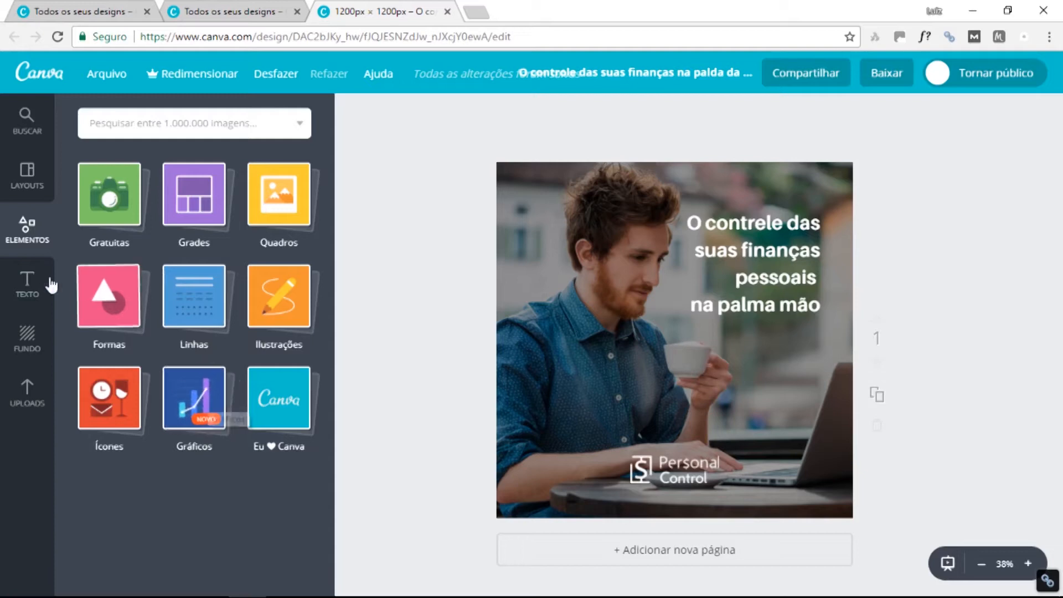
{"action": "left_click", "coordinate": [28, 282]}
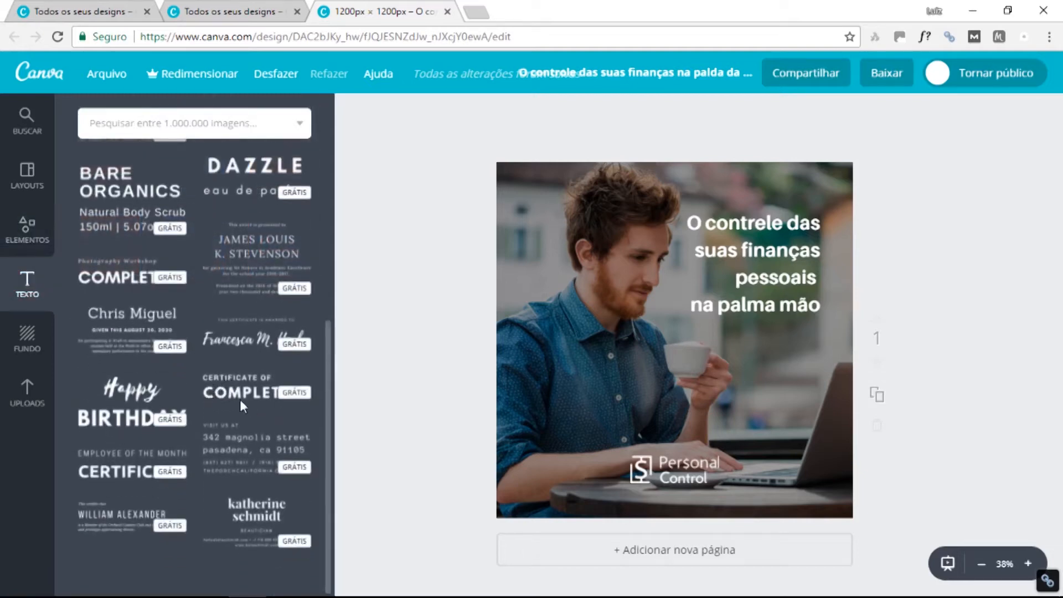
{"action": "scroll", "coordinate": [241, 387], "scroll_direction": "up", "scroll_amount": 7}
{"action": "scroll", "coordinate": [241, 353], "scroll_direction": "down", "scroll_amount": 6}
{"action": "scroll", "coordinate": [244, 360], "scroll_direction": "down", "scroll_amount": 15}
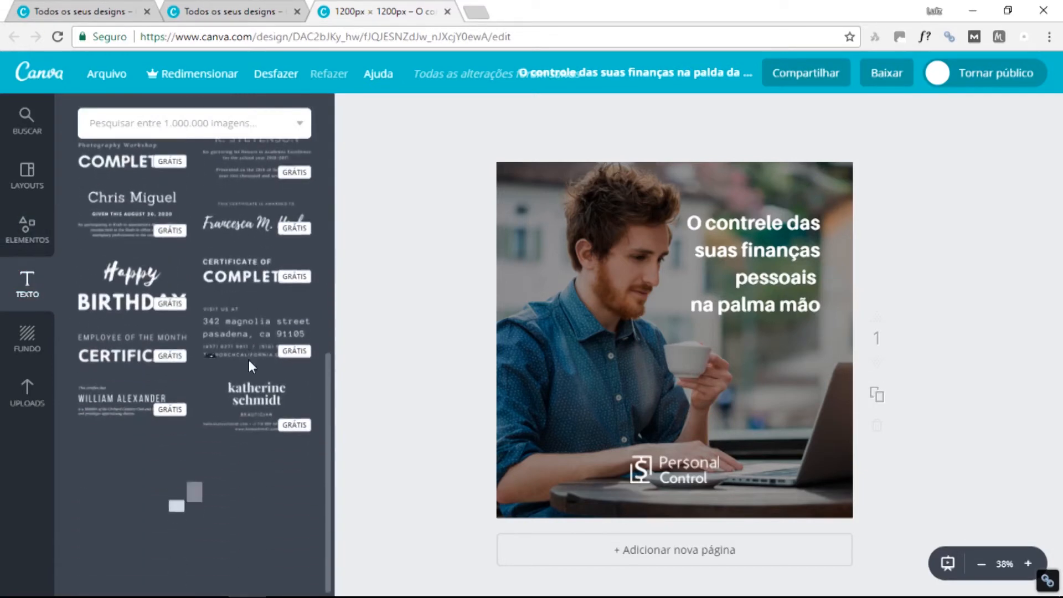
{"action": "scroll", "coordinate": [250, 367], "scroll_direction": "down", "scroll_amount": 15}
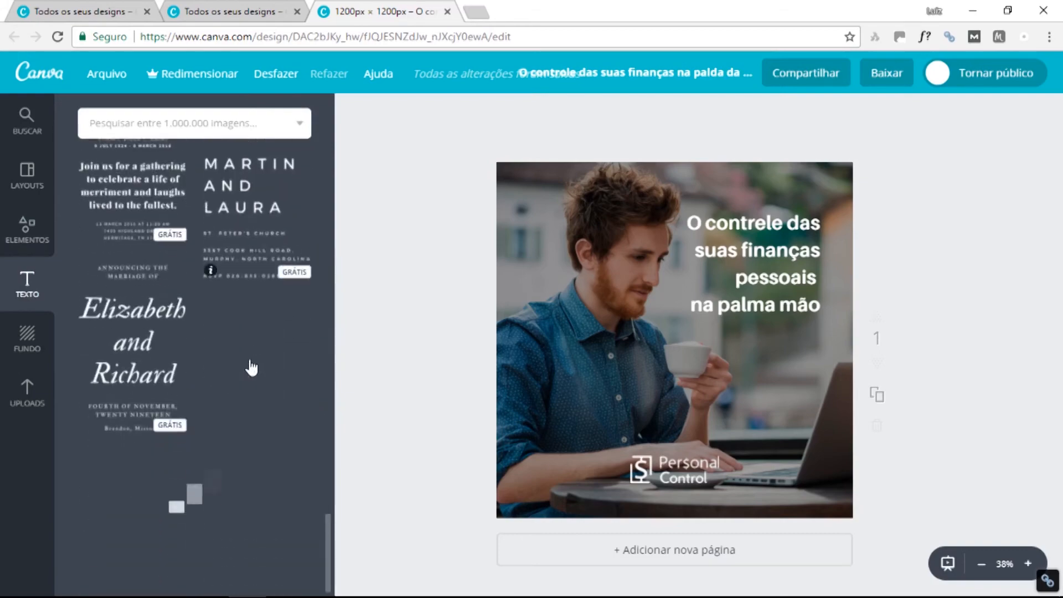
{"action": "scroll", "coordinate": [250, 368], "scroll_direction": "down", "scroll_amount": 15}
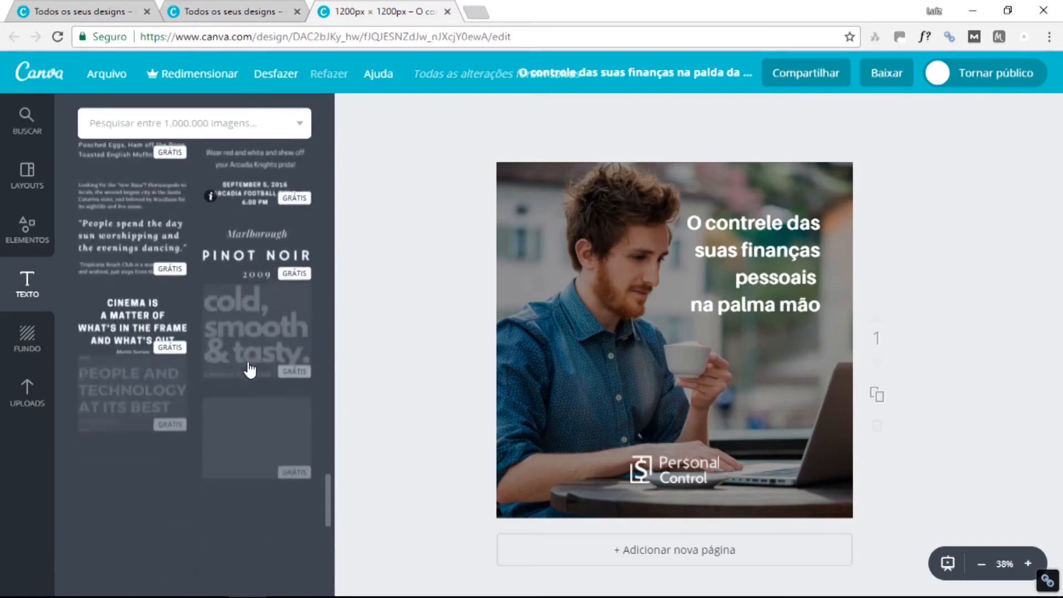
{"action": "scroll", "coordinate": [250, 382], "scroll_direction": "down", "scroll_amount": 10}
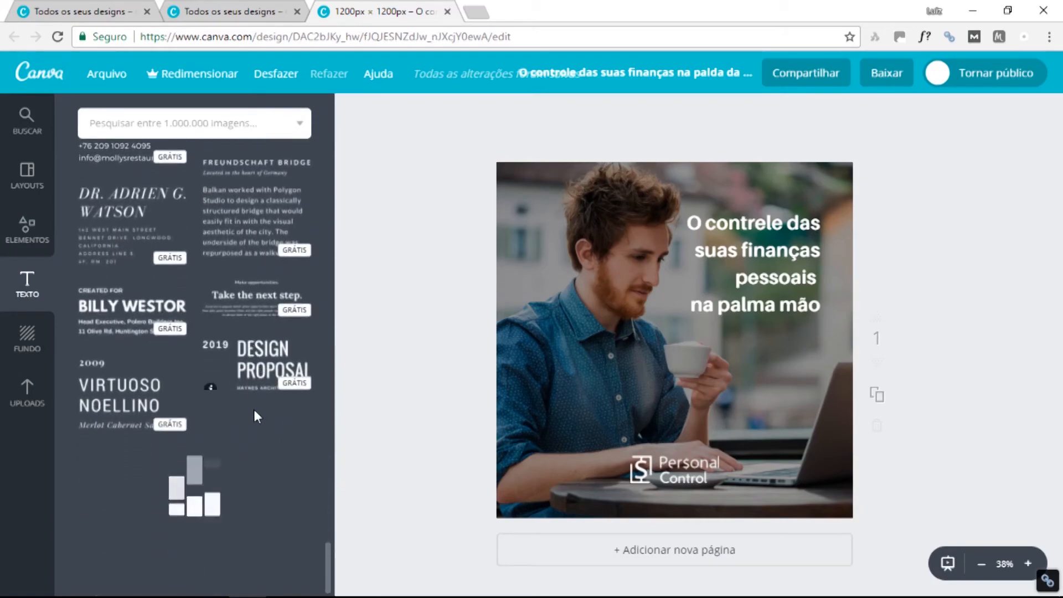
{"action": "scroll", "coordinate": [258, 393], "scroll_direction": "down", "scroll_amount": 9}
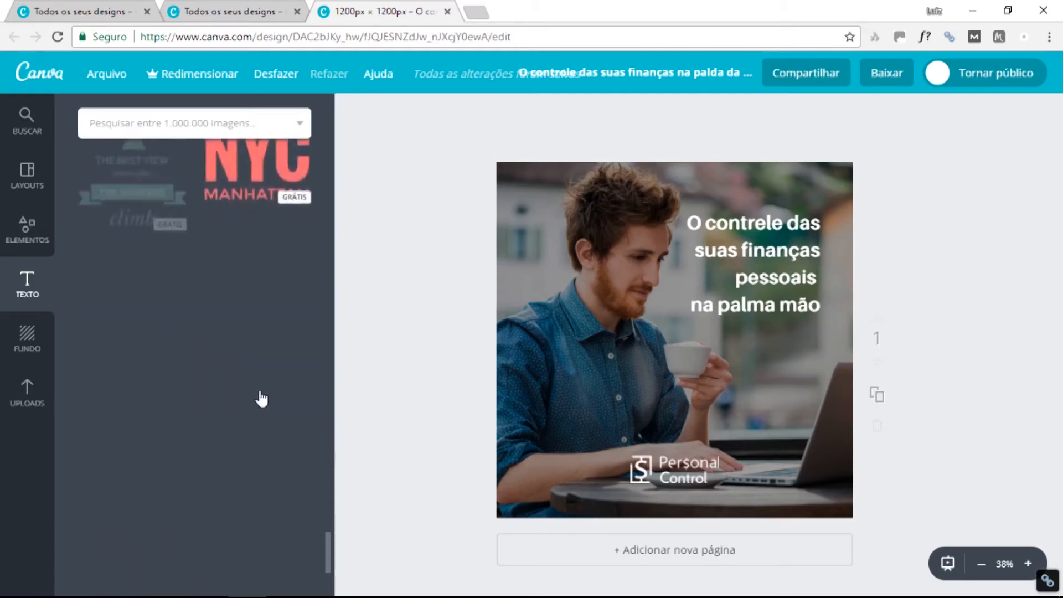
{"action": "scroll", "coordinate": [259, 390], "scroll_direction": "up", "scroll_amount": 7}
{"action": "scroll", "coordinate": [260, 390], "scroll_direction": "down", "scroll_amount": 12}
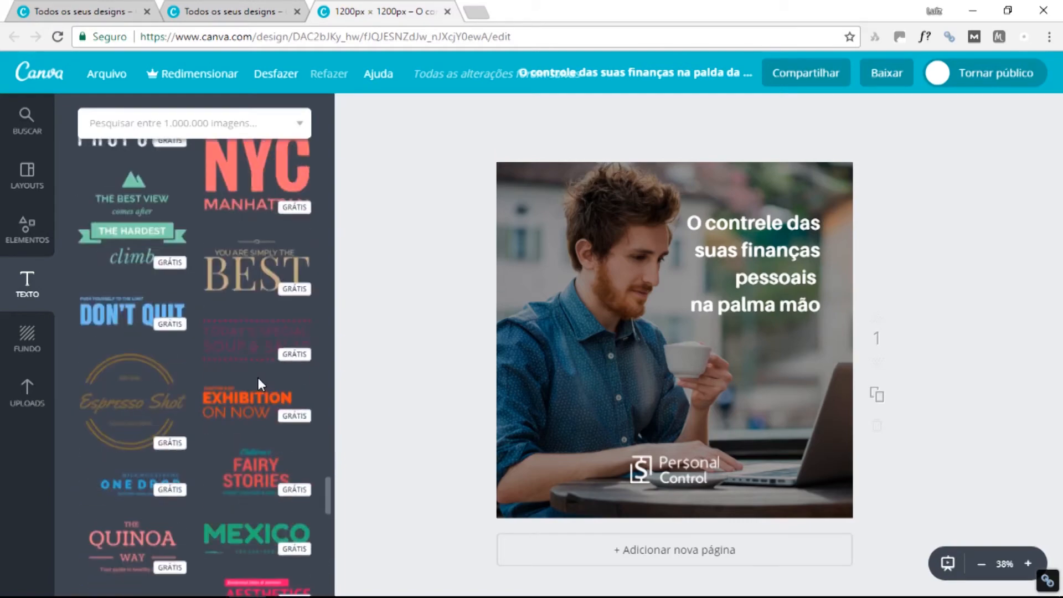
{"action": "scroll", "coordinate": [258, 379], "scroll_direction": "down", "scroll_amount": 8}
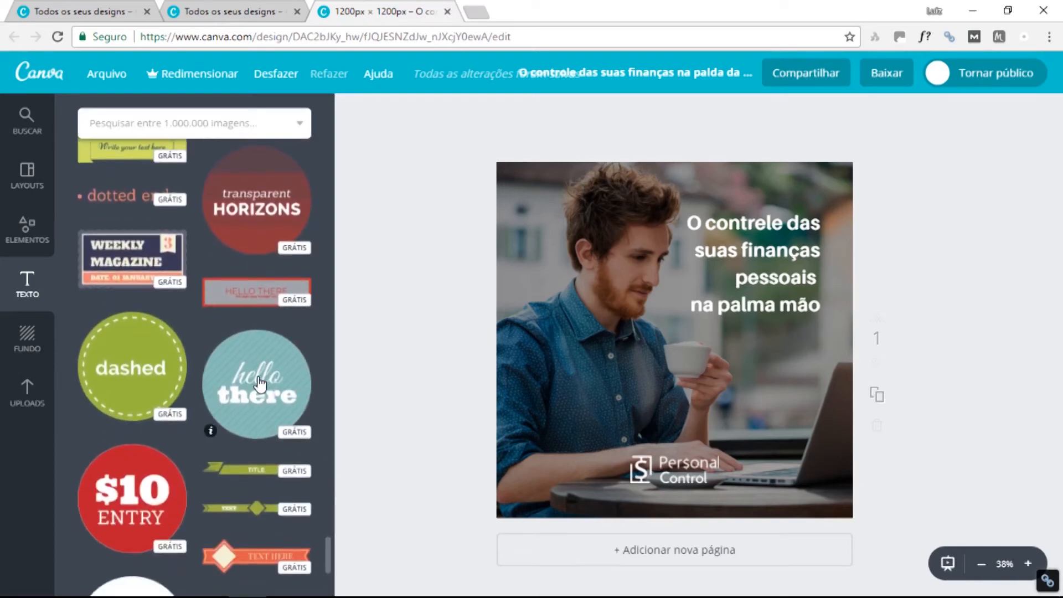
{"action": "scroll", "coordinate": [261, 382], "scroll_direction": "down", "scroll_amount": 3}
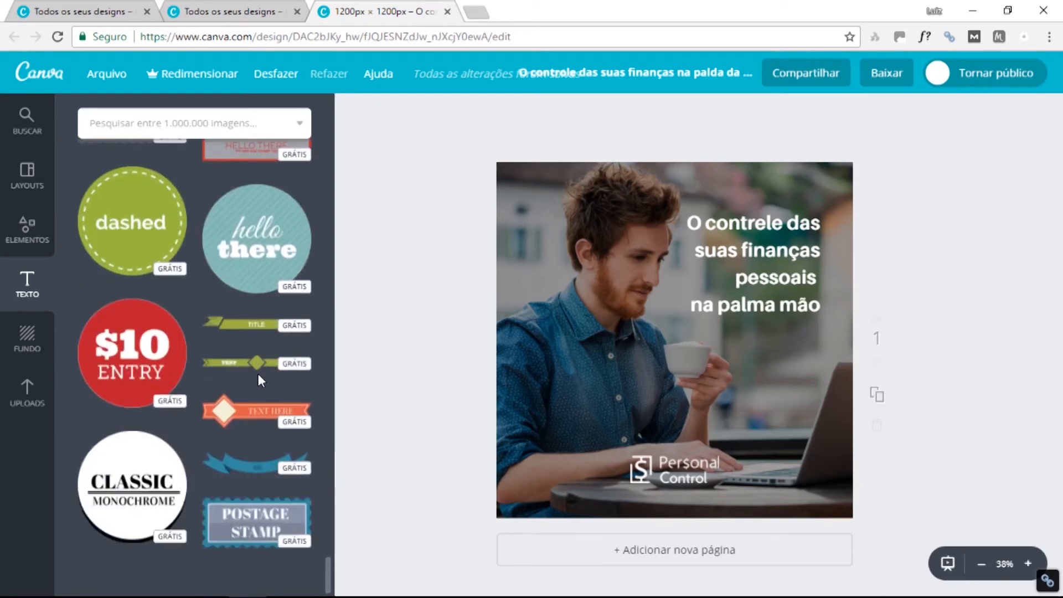
{"action": "scroll", "coordinate": [257, 388], "scroll_direction": "up", "scroll_amount": 7}
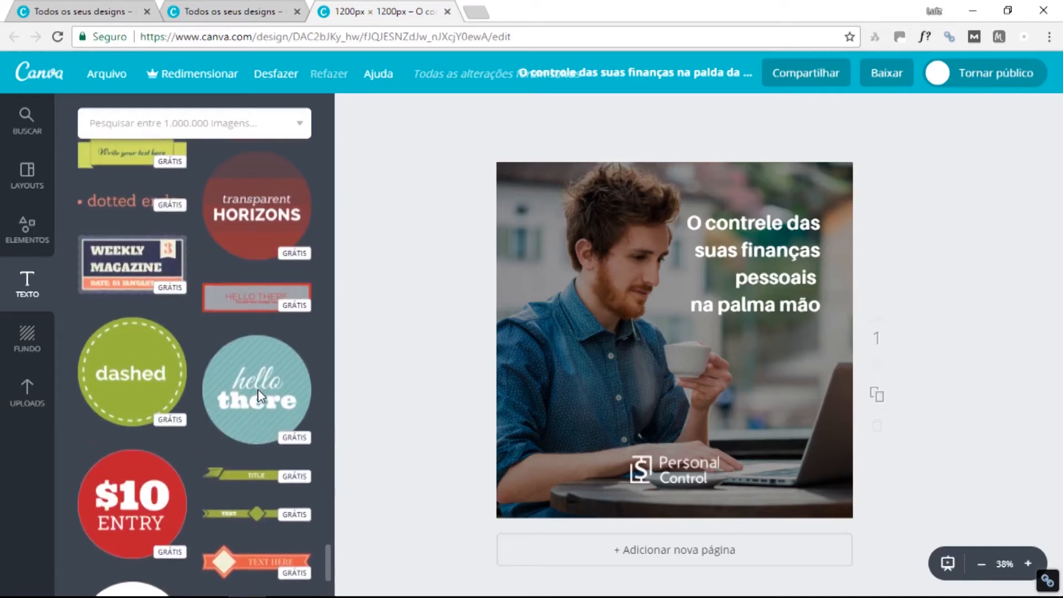
{"action": "scroll", "coordinate": [258, 386], "scroll_direction": "up", "scroll_amount": 7}
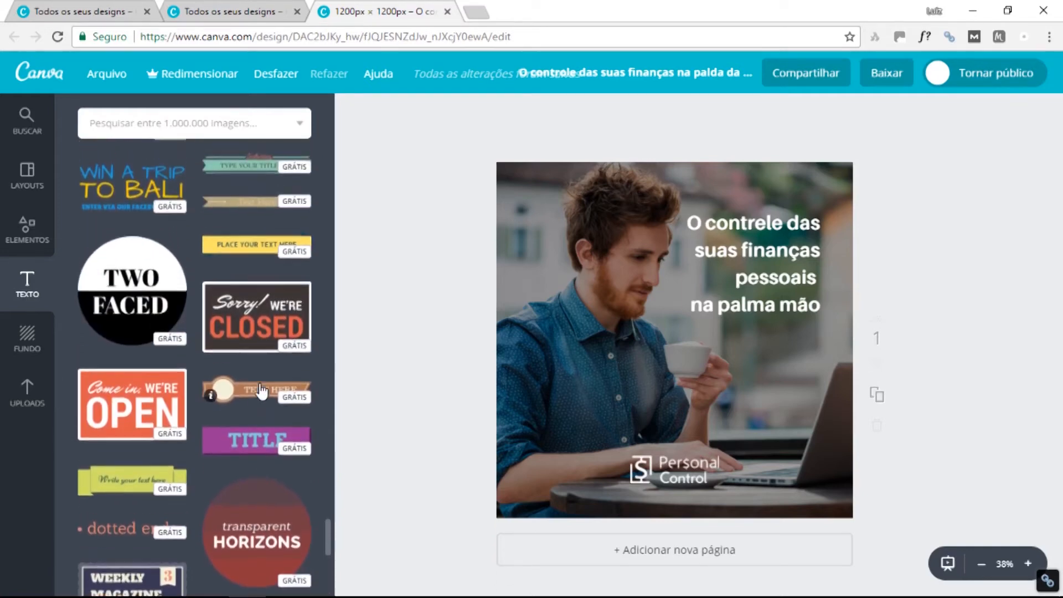
{"action": "scroll", "coordinate": [262, 390], "scroll_direction": "up", "scroll_amount": 8}
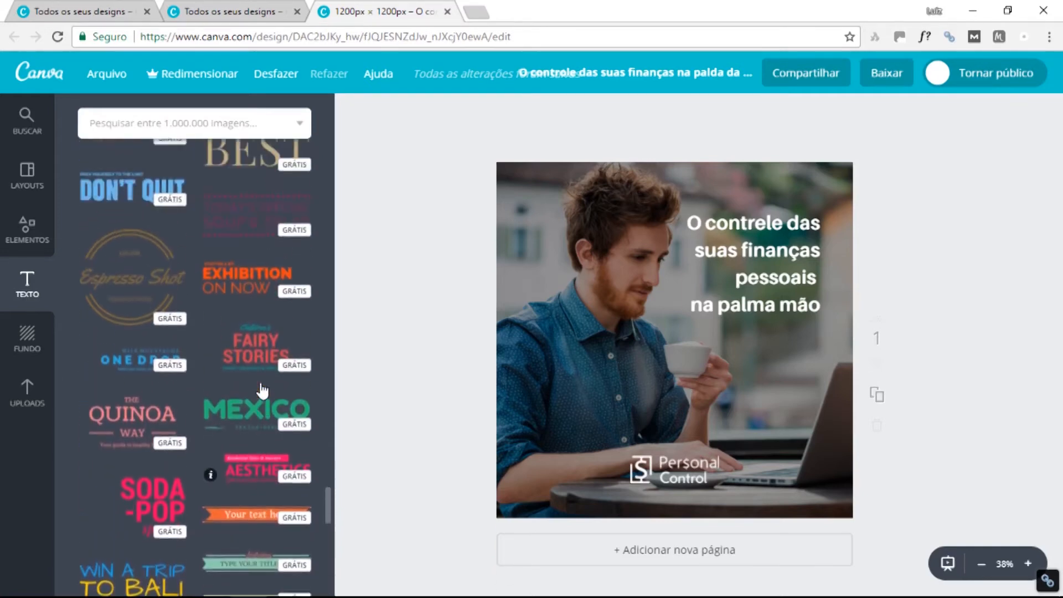
{"action": "scroll", "coordinate": [263, 391], "scroll_direction": "down", "scroll_amount": 10}
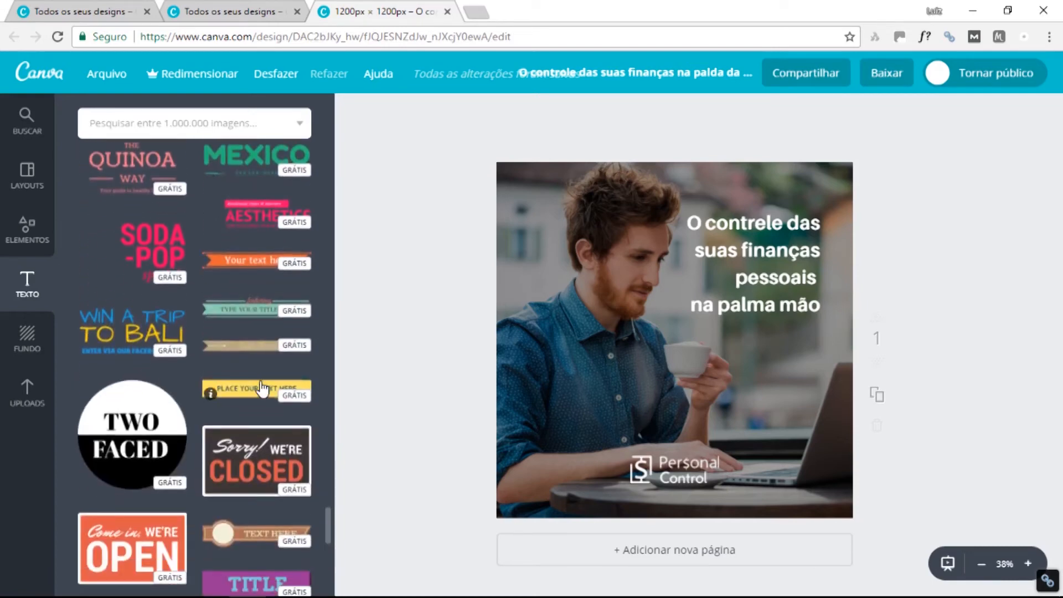
{"action": "scroll", "coordinate": [263, 389], "scroll_direction": "down", "scroll_amount": 2}
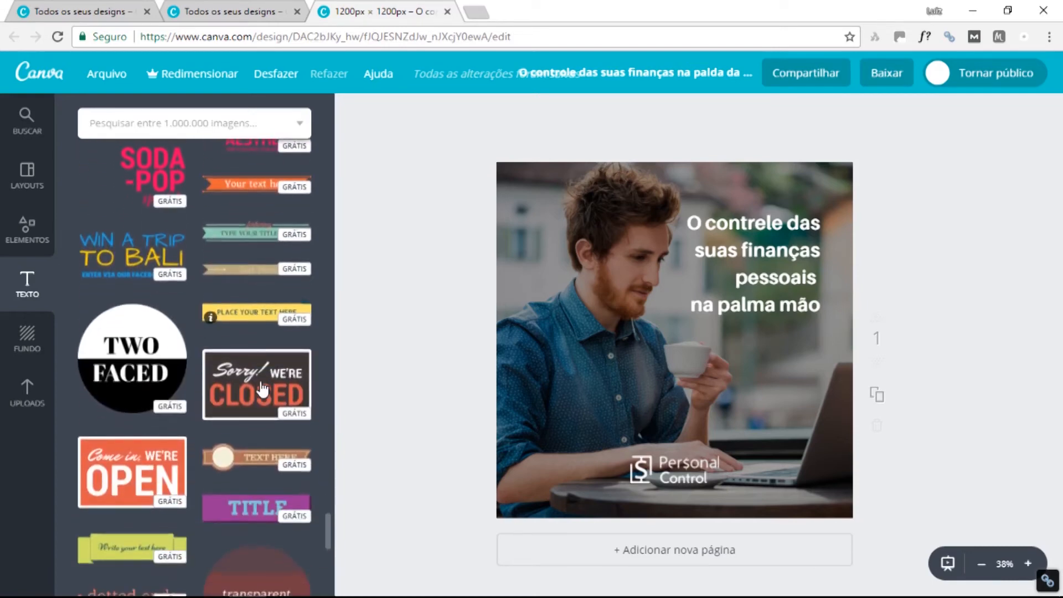
Add the 'Type your title' ribbon below the headline and remove its 'featuring' text.
{"action": "left_click", "coordinate": [256, 239]}
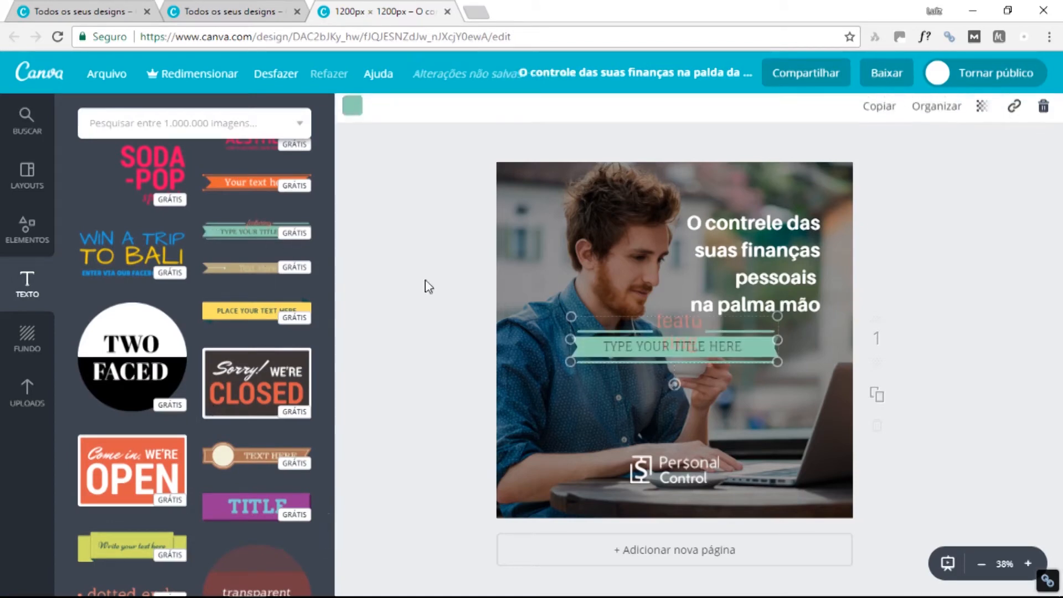
{"action": "left_click_drag", "start_coordinate": [714, 356], "coordinate": [719, 410]}
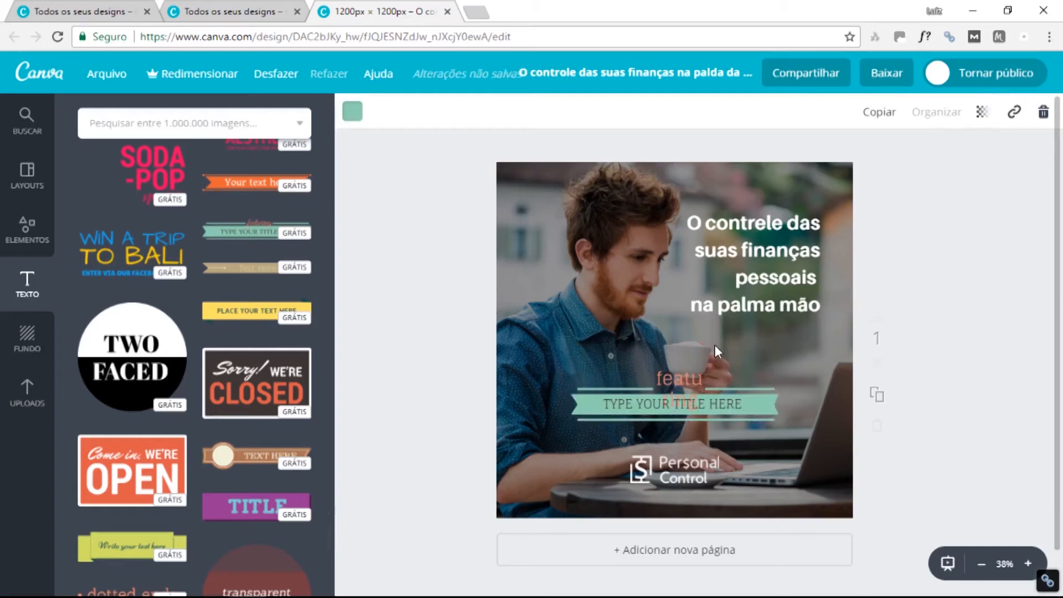
{"action": "left_click", "coordinate": [678, 379]}
{"action": "left_click", "coordinate": [678, 379]}
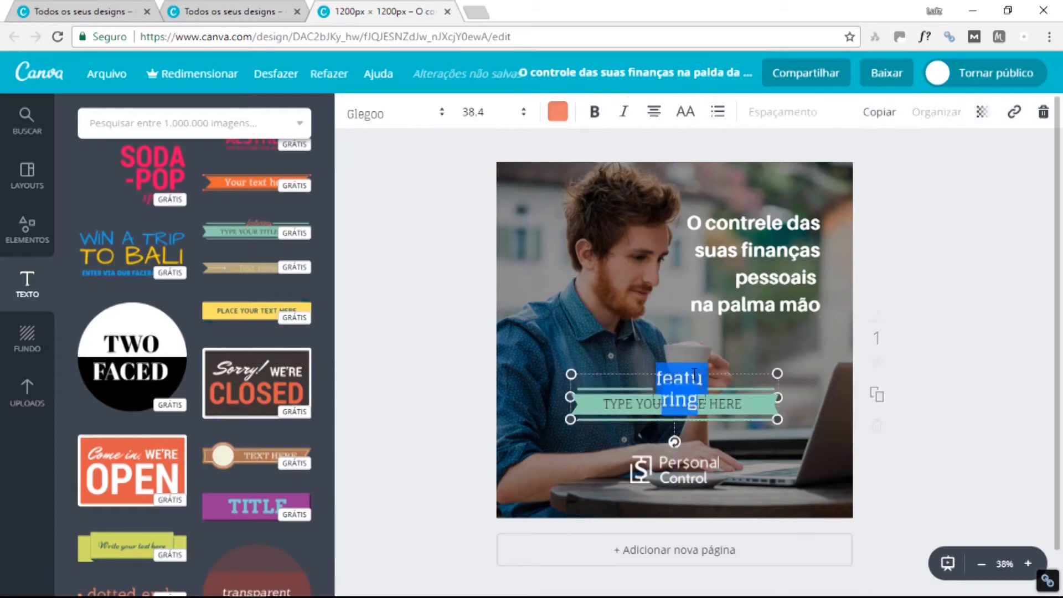
{"action": "key", "text": "BackSpace"}
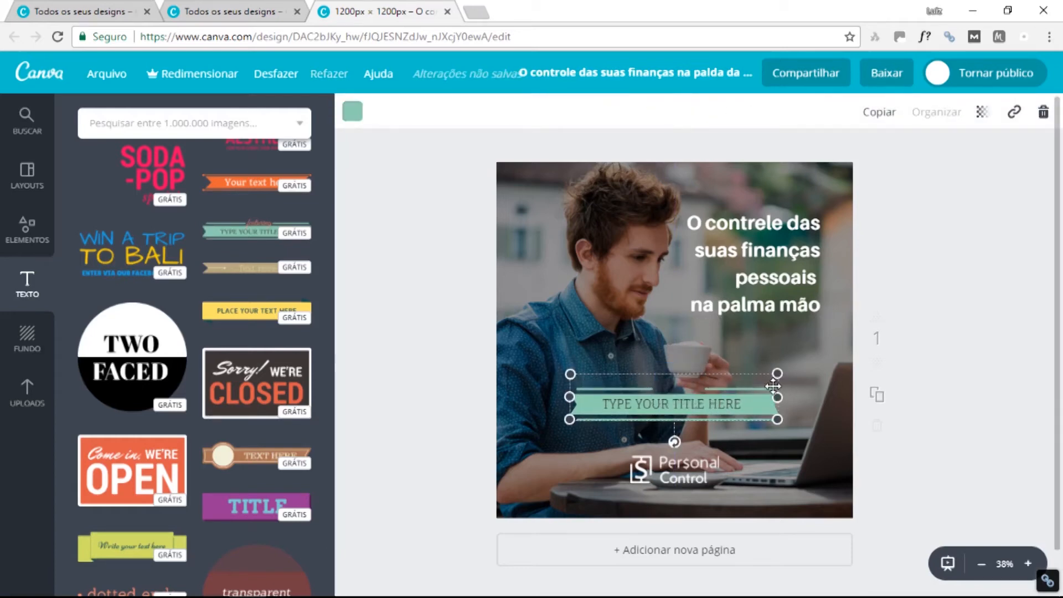
{"action": "key", "text": "Delete"}
{"action": "key", "text": "ctrl+z"}
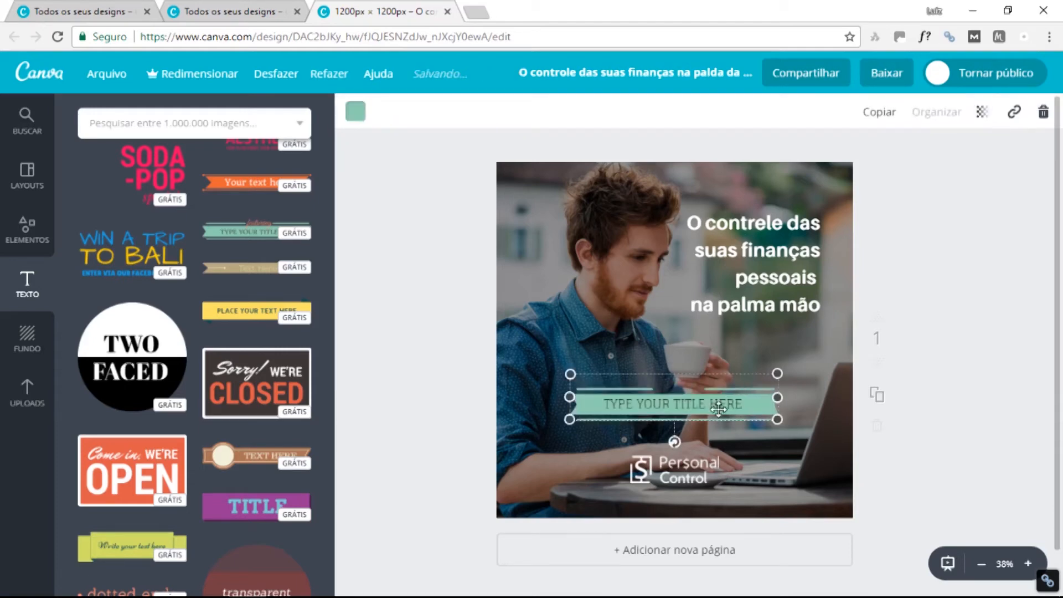
Retitle the ribbon 'Gratuito para sempre', centred under the headline.
{"action": "double_click", "coordinate": [679, 404]}
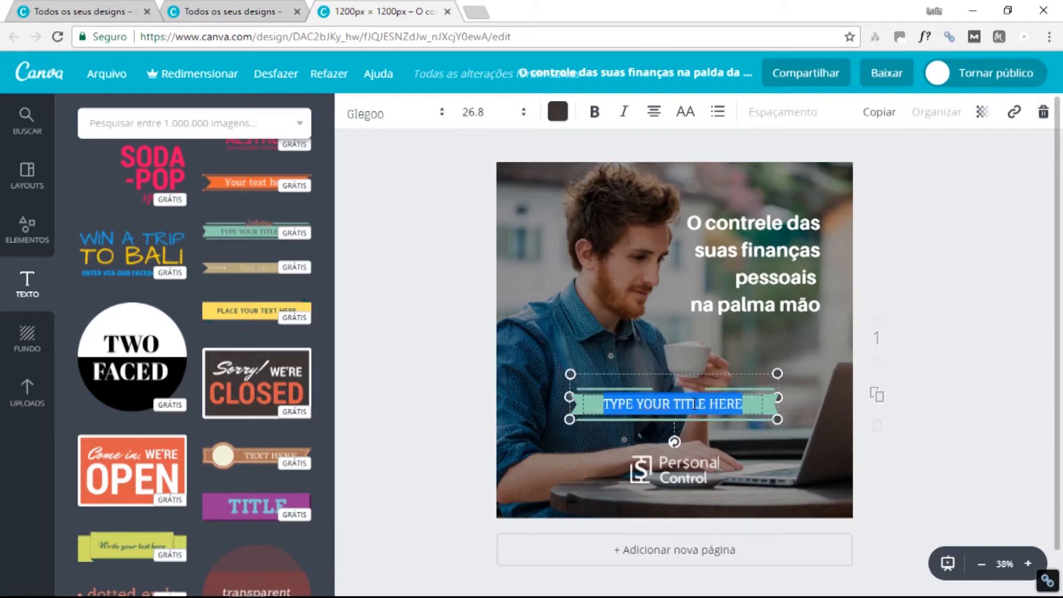
{"action": "mouse_move", "coordinate": [661, 357]}
{"action": "left_mouse_down"}
{"action": "mouse_move", "coordinate": [645, 286]}
{"action": "mouse_move", "coordinate": [671, 354]}
{"action": "left_mouse_up"}
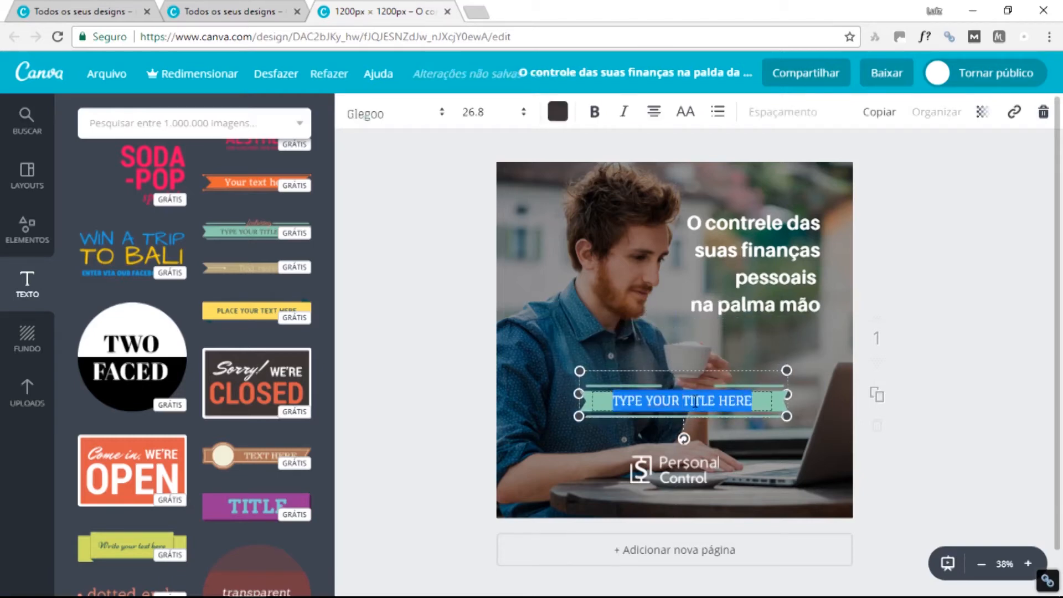
{"action": "type", "text": "Gra"}
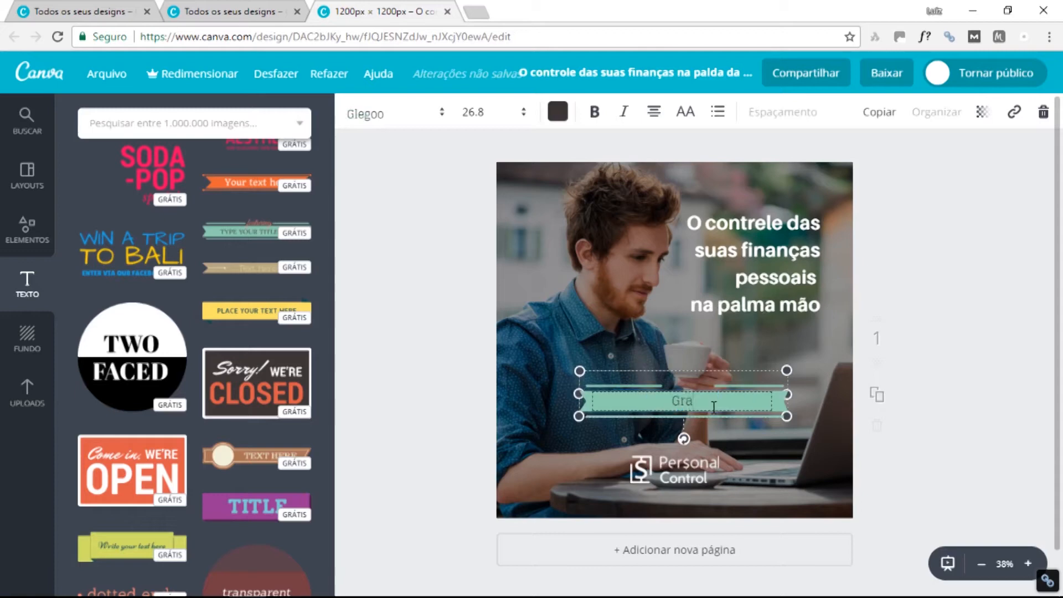
{"action": "type", "text": "tuito para sempre"}
{"action": "key", "text": "ctrl+a"}
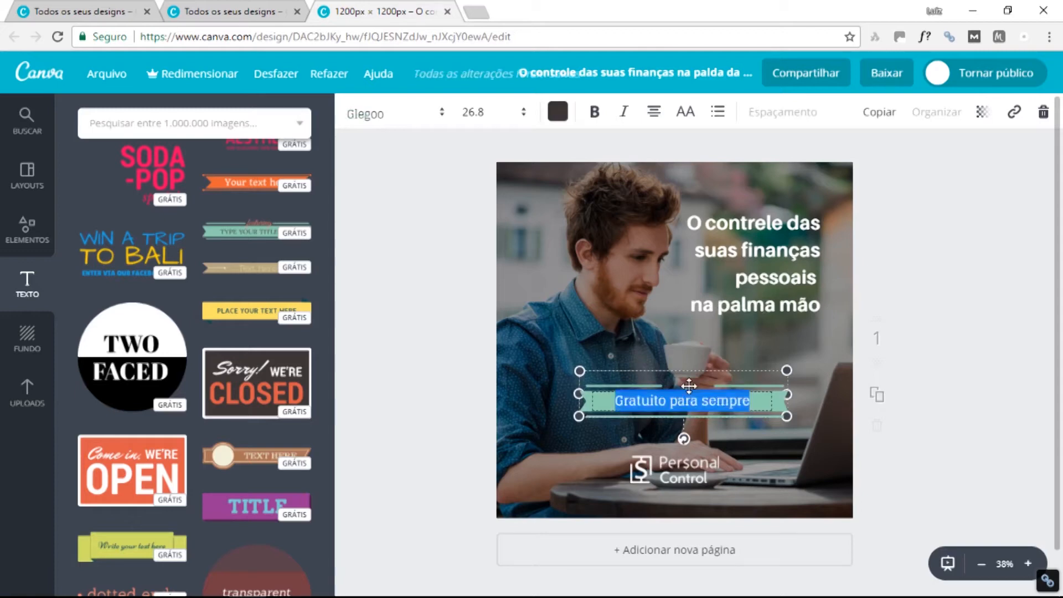
{"action": "left_click", "coordinate": [441, 113]}
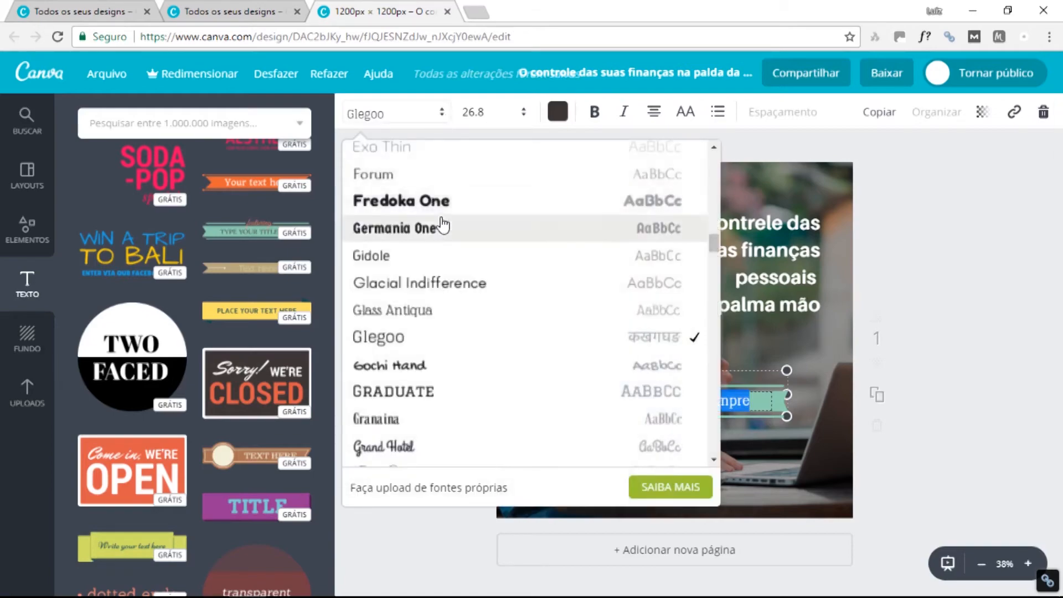
Set the 'Gratuito para sempre' ribbon text to bold Aileron Regular.
{"action": "scroll", "coordinate": [443, 230], "scroll_direction": "up", "scroll_amount": 5}
{"action": "scroll", "coordinate": [447, 232], "scroll_direction": "up", "scroll_amount": 10}
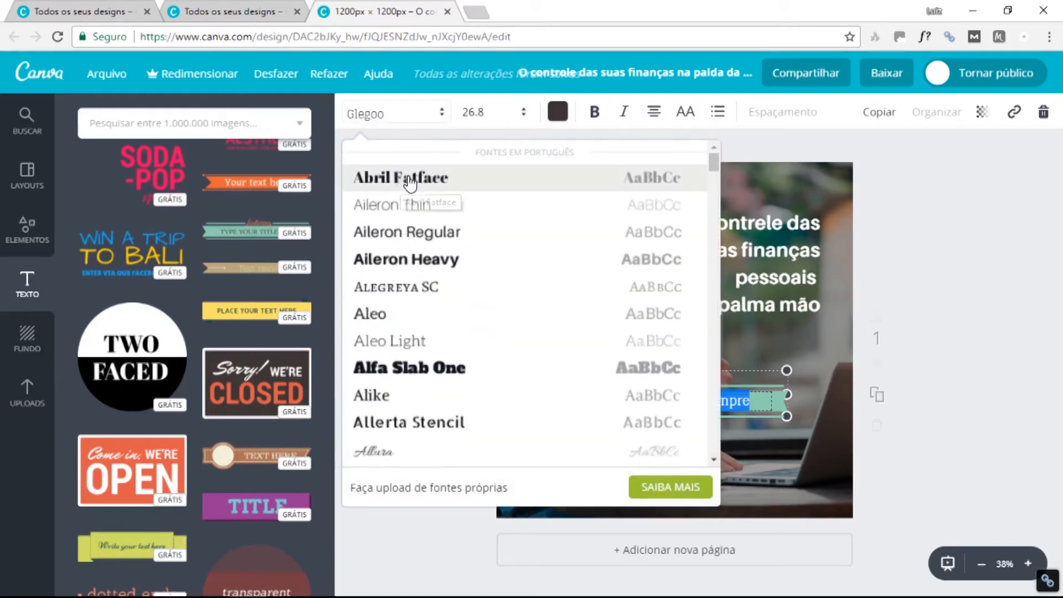
{"action": "left_click", "coordinate": [438, 231]}
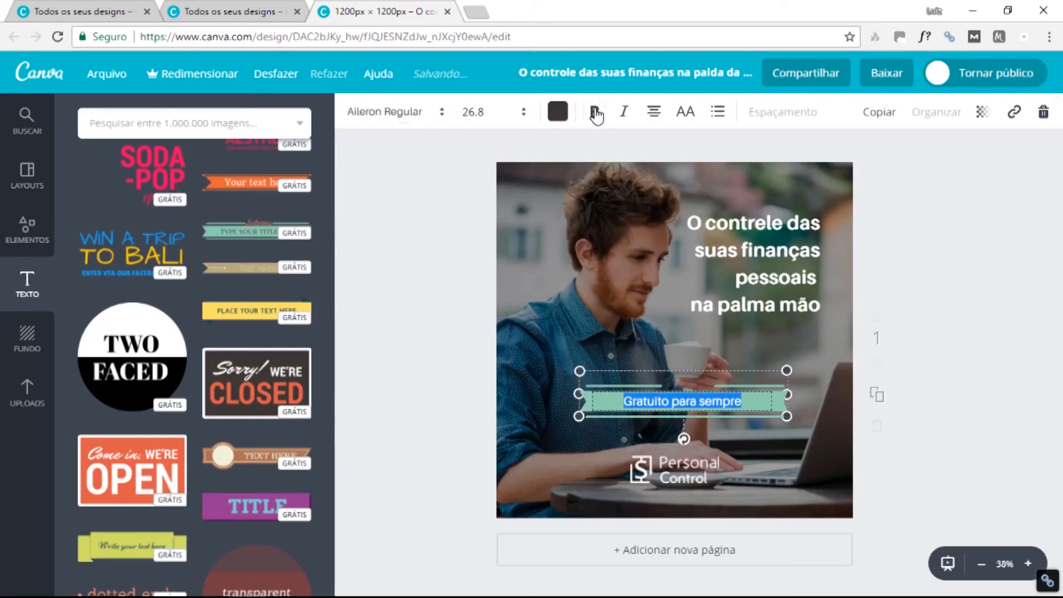
{"action": "left_click", "coordinate": [812, 392]}
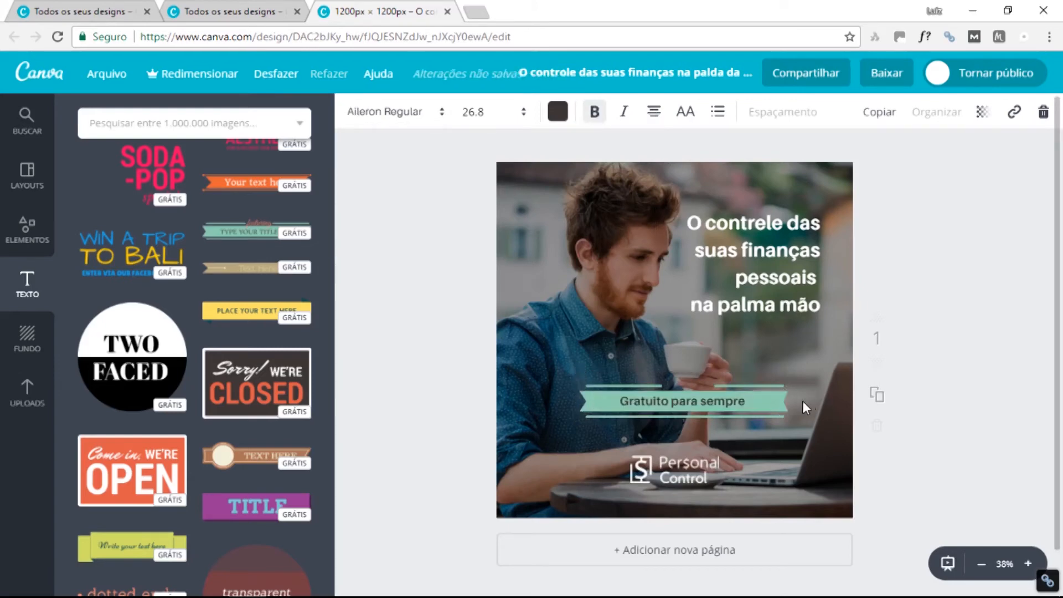
Recolour the ribbon banner from mint green to orange, then show the element categories.
{"action": "left_click", "coordinate": [779, 398]}
{"action": "left_click", "coordinate": [352, 111]}
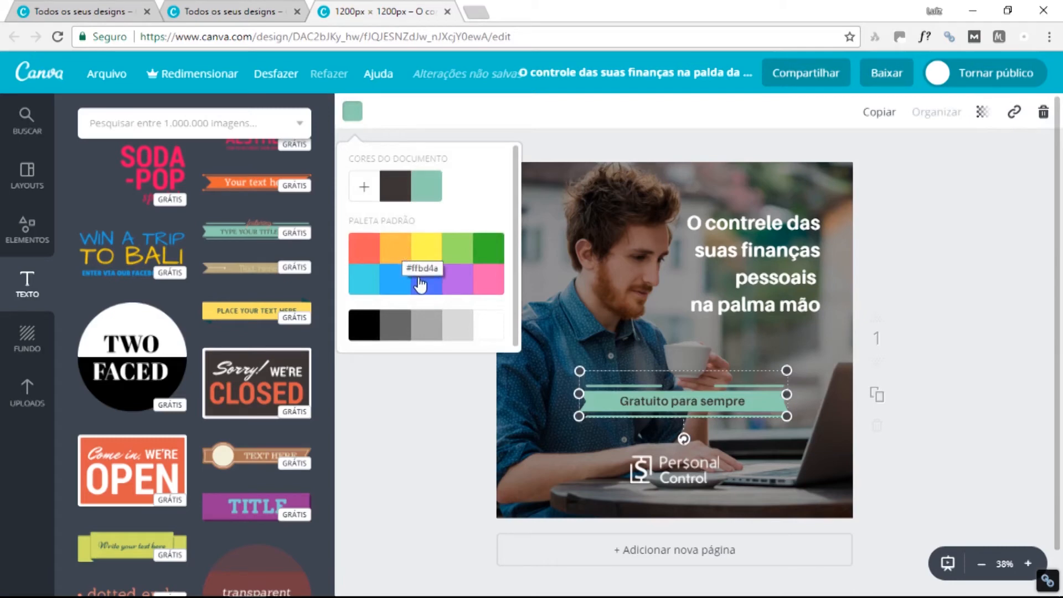
{"action": "left_click", "coordinate": [396, 280]}
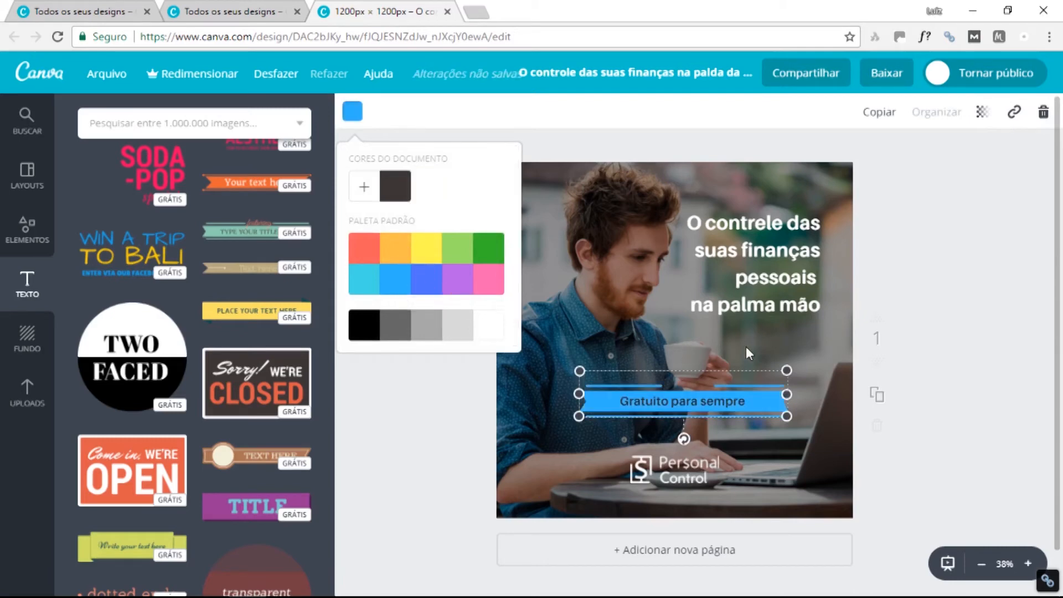
{"action": "left_click", "coordinate": [433, 287]}
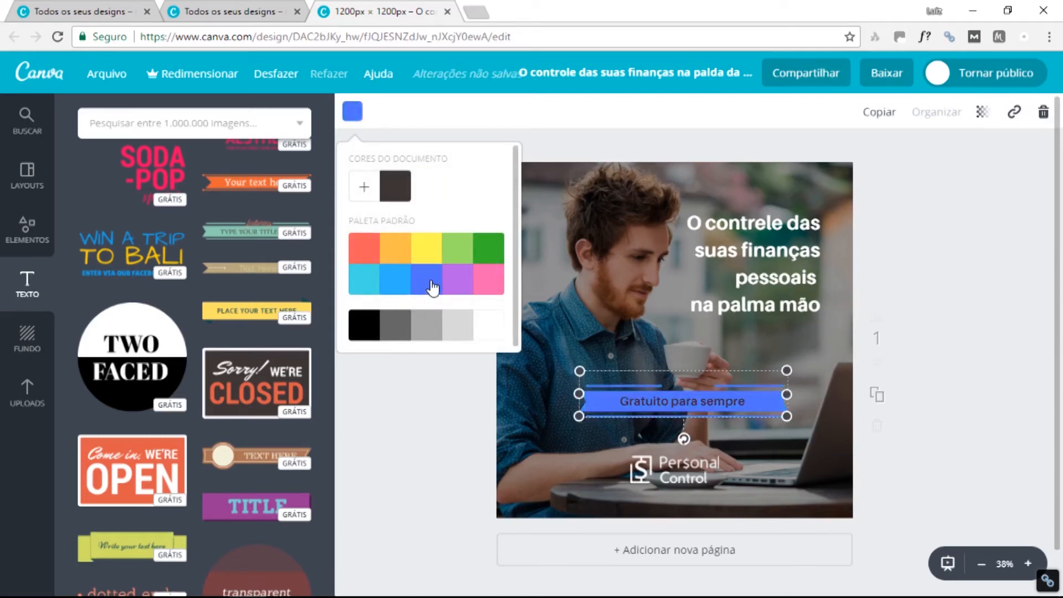
{"action": "left_click", "coordinate": [404, 254]}
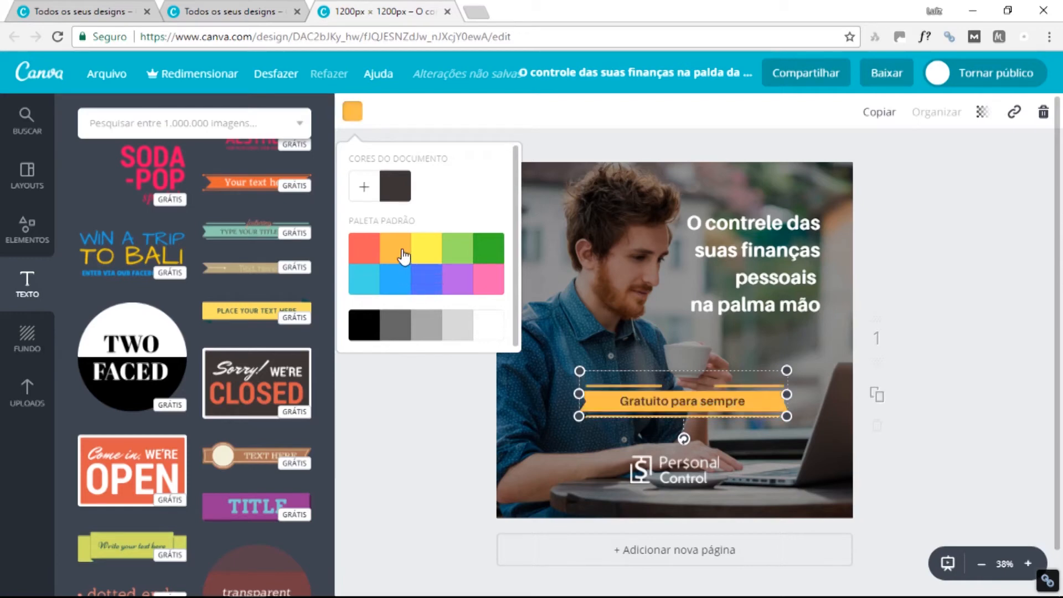
{"action": "left_click", "coordinate": [828, 404]}
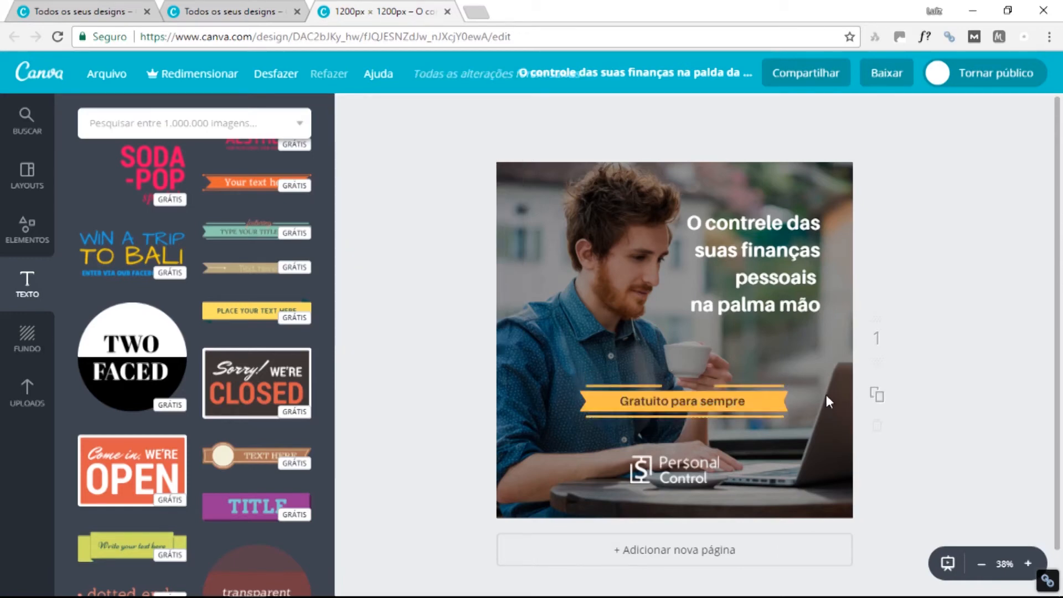
{"action": "left_click", "coordinate": [28, 229]}
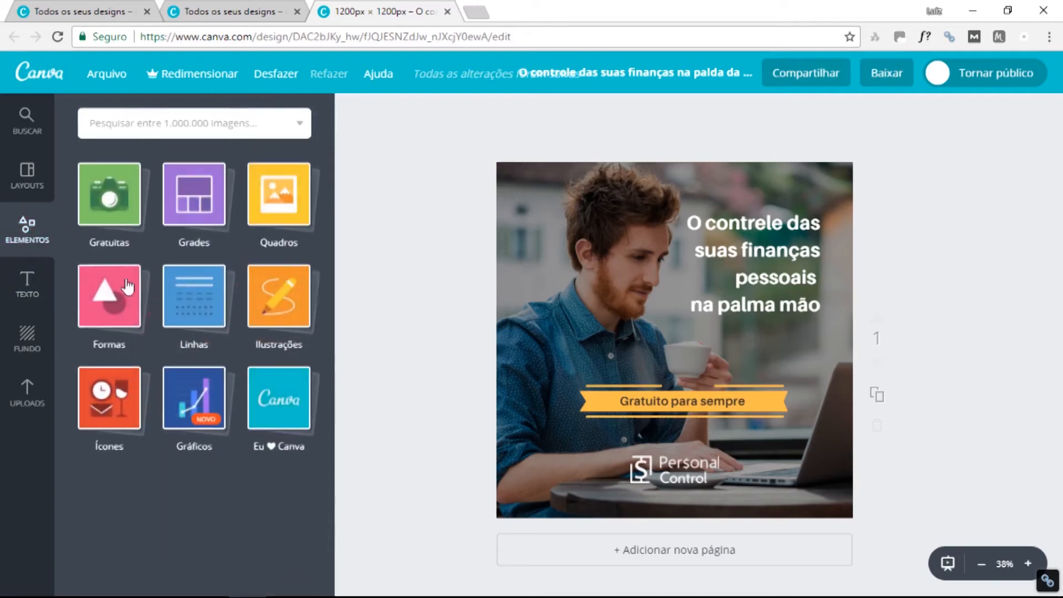
Add a small money-bag icon from a 'mon' search, centred just above the ribbon.
{"action": "left_click", "coordinate": [105, 406]}
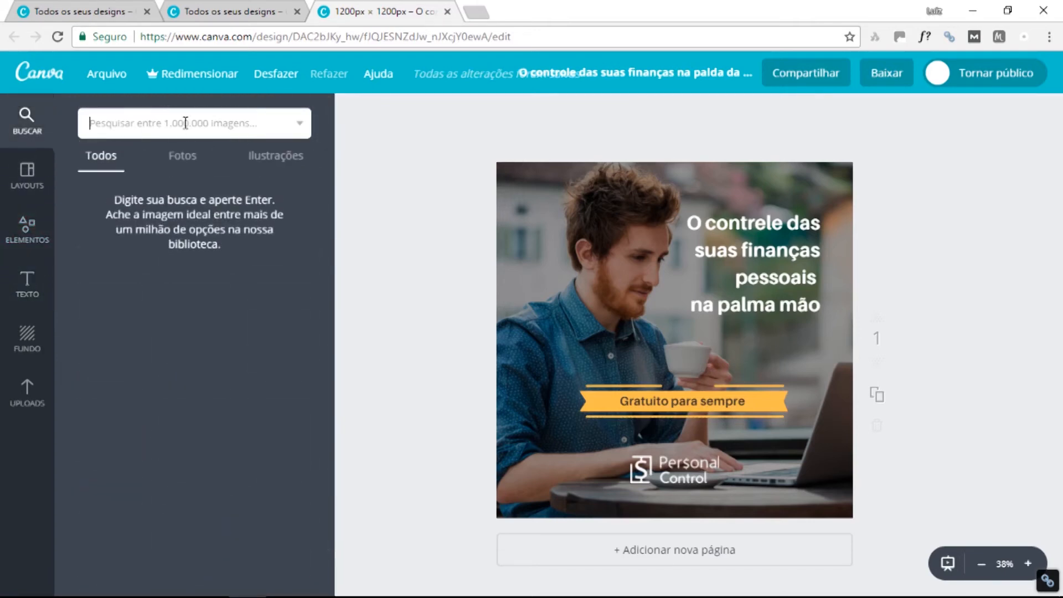
{"action": "type", "text": "money"}
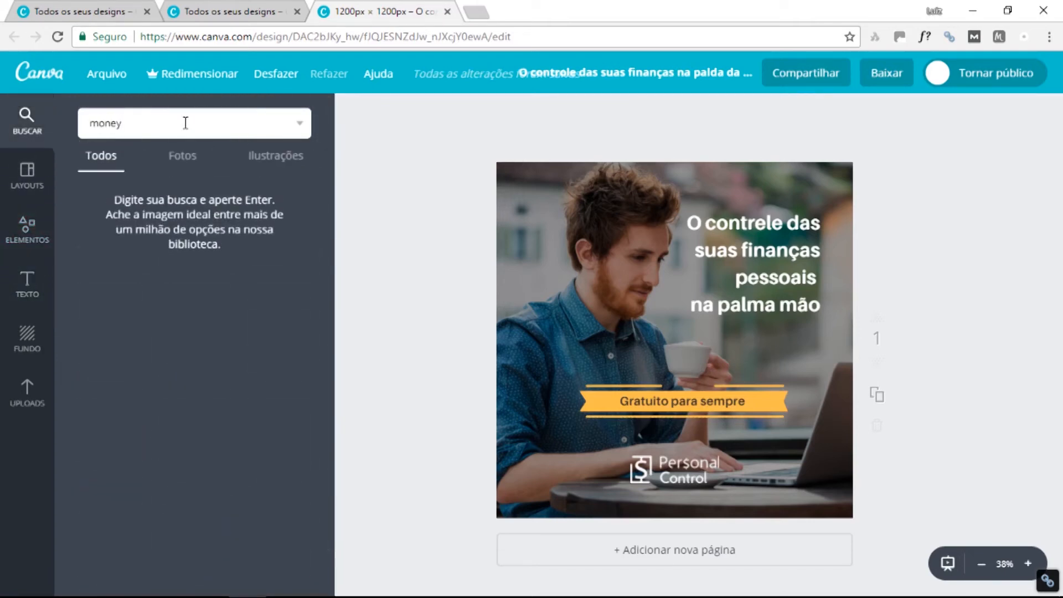
{"action": "key", "text": "Return"}
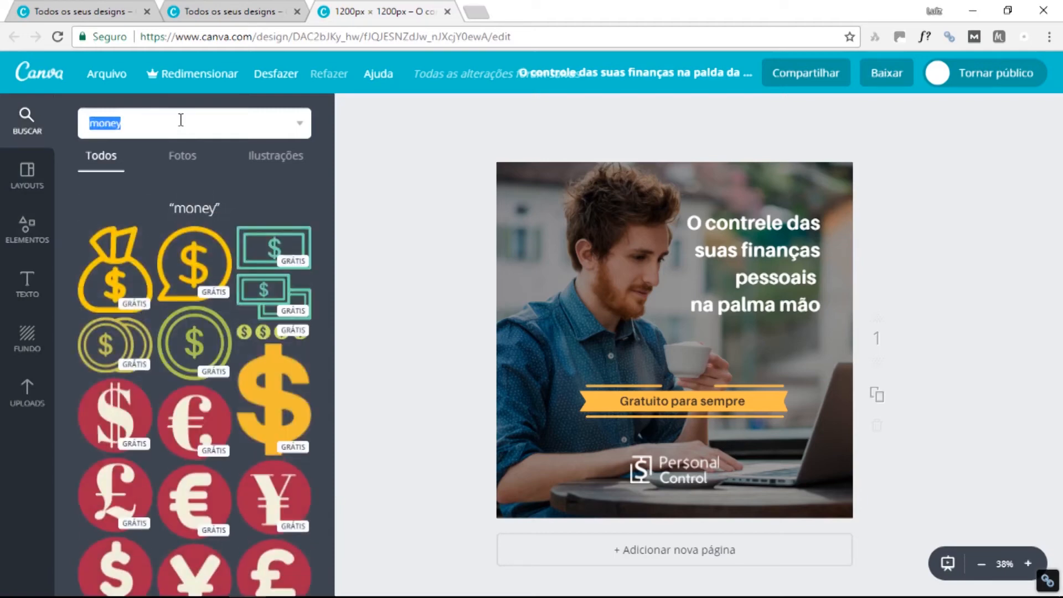
{"action": "left_click_drag", "start_coordinate": [113, 276], "coordinate": [116, 244]}
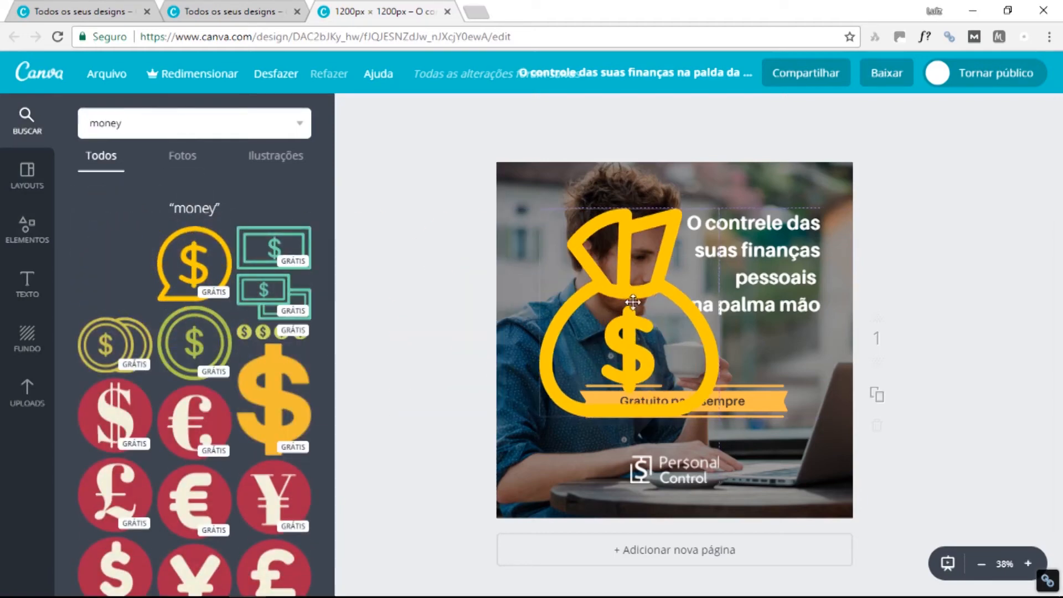
{"action": "left_click_drag", "start_coordinate": [734, 212], "coordinate": [704, 333]}
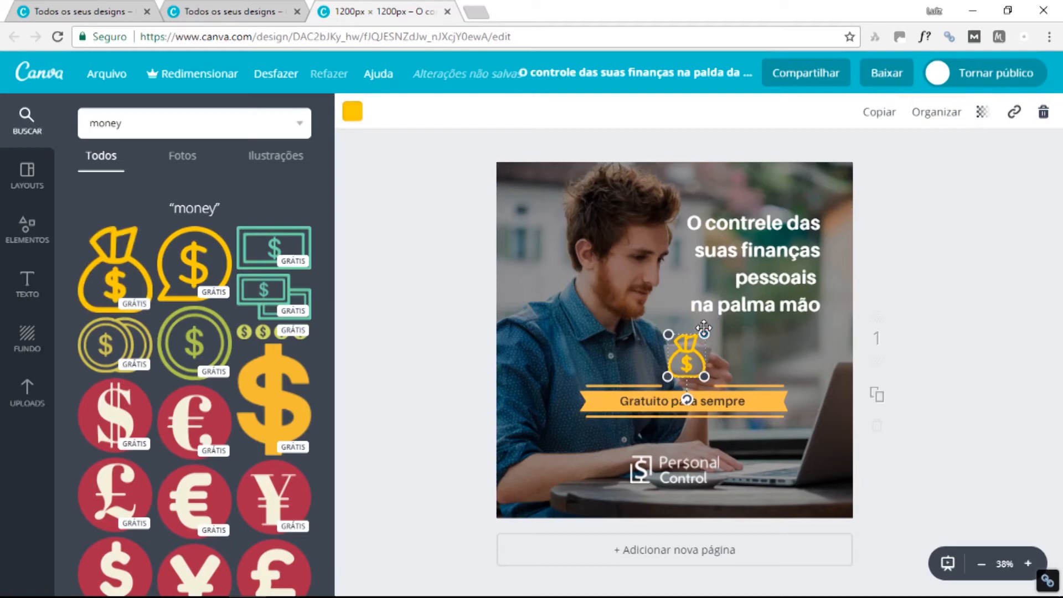
{"action": "left_click_drag", "start_coordinate": [756, 390], "coordinate": [748, 398]}
{"action": "mouse_move", "coordinate": [682, 359]}
{"action": "left_mouse_down"}
{"action": "mouse_move", "coordinate": [671, 359]}
{"action": "mouse_move", "coordinate": [690, 354]}
{"action": "left_mouse_up"}
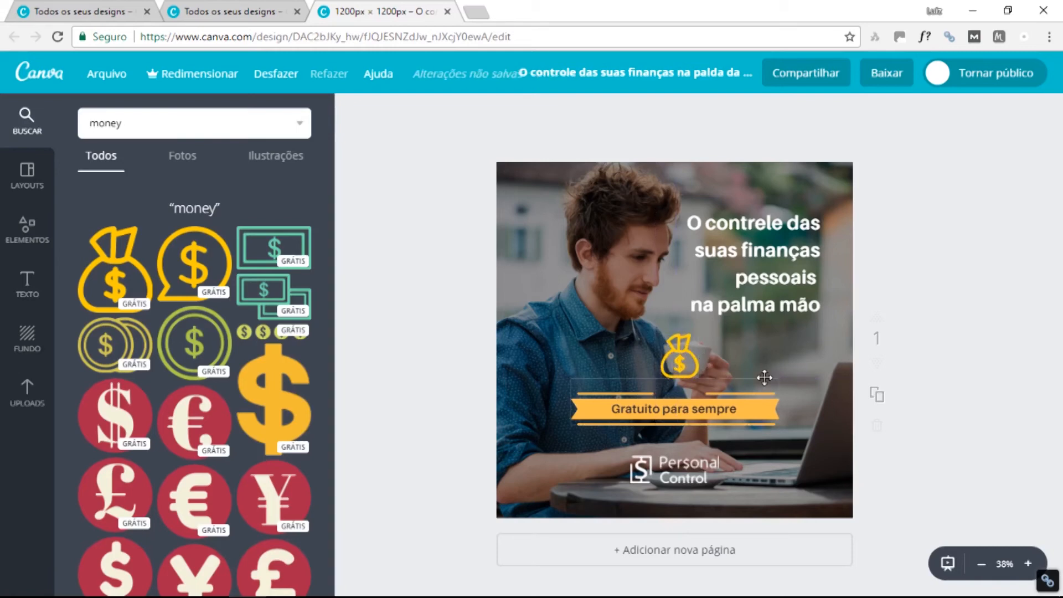
Change the yellow money-bag icon to the same orange as the ribbon.
{"action": "left_click", "coordinate": [766, 406]}
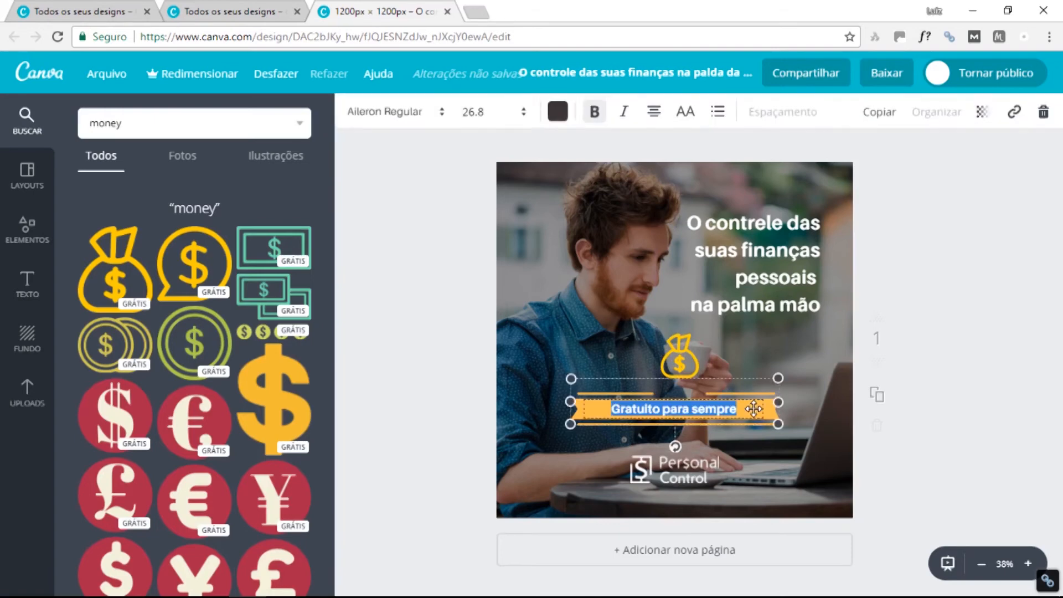
{"action": "left_click", "coordinate": [778, 403]}
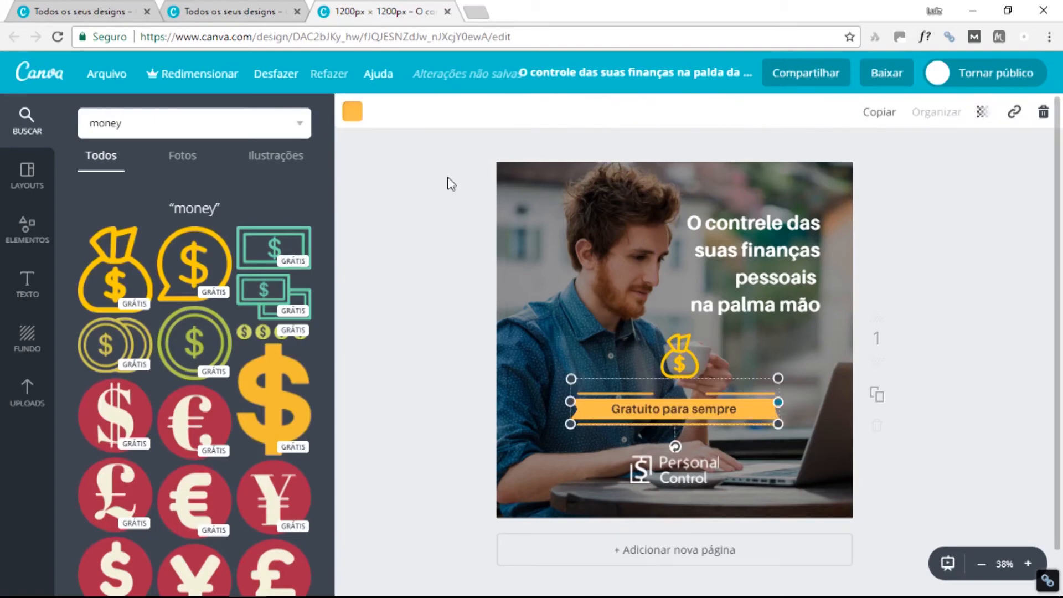
{"action": "left_click", "coordinate": [679, 360]}
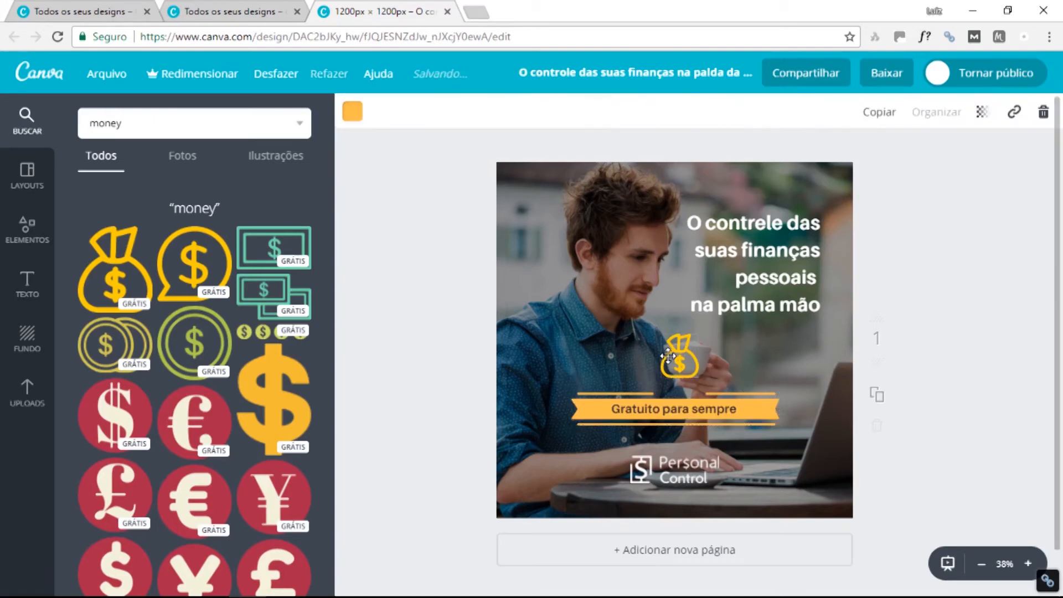
{"action": "left_click", "coordinate": [352, 112]}
{"action": "left_click", "coordinate": [395, 248]}
{"action": "left_click", "coordinate": [739, 354]}
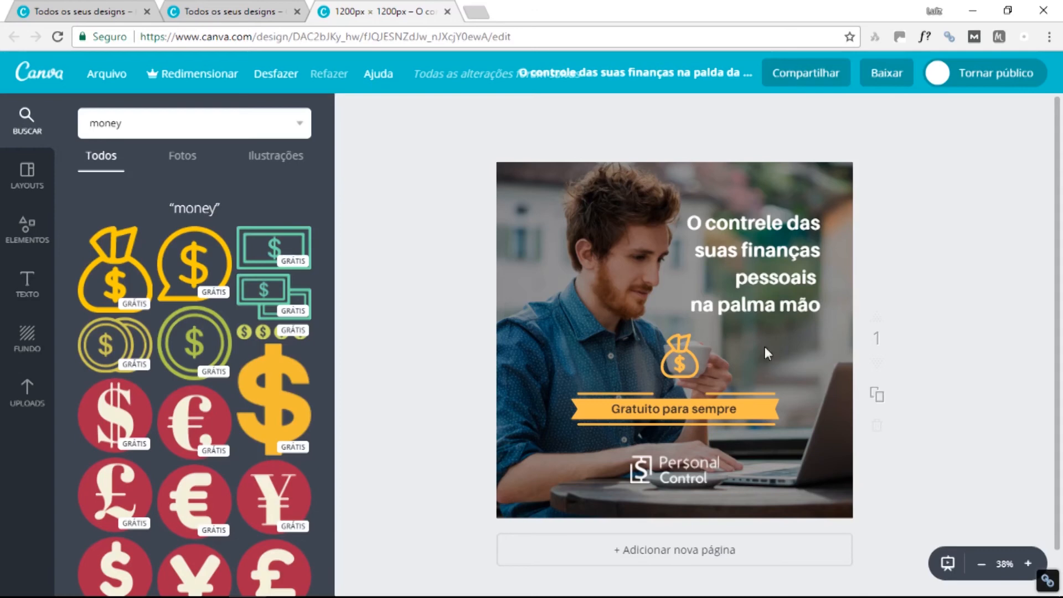
Nudge the headline up-left and shift the man-at-laptop photo slightly left.
{"action": "left_click", "coordinate": [765, 221]}
{"action": "left_click_drag", "start_coordinate": [773, 205], "coordinate": [765, 198]}
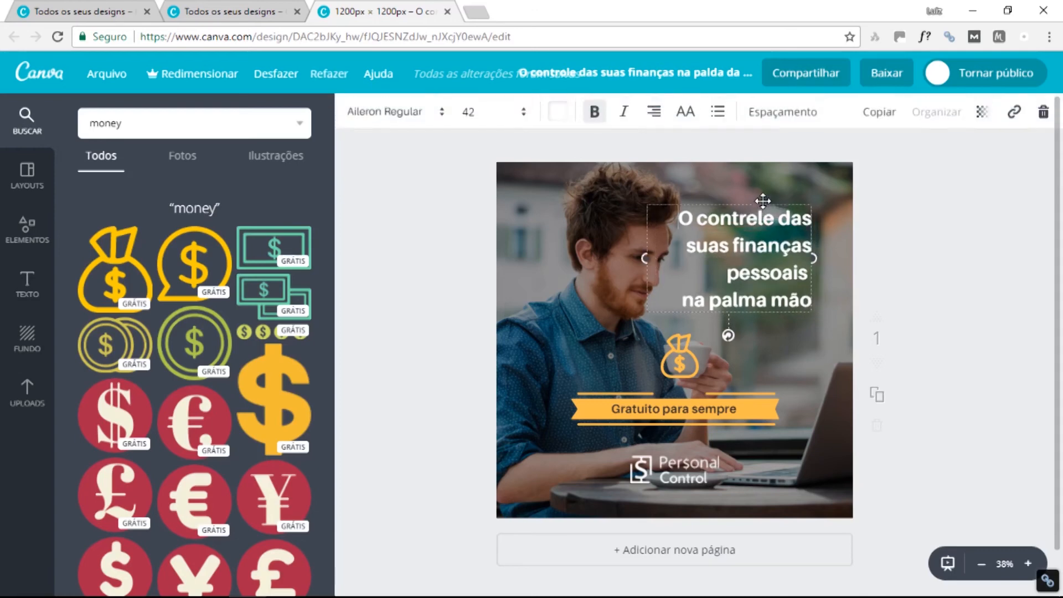
{"action": "left_click", "coordinate": [831, 362]}
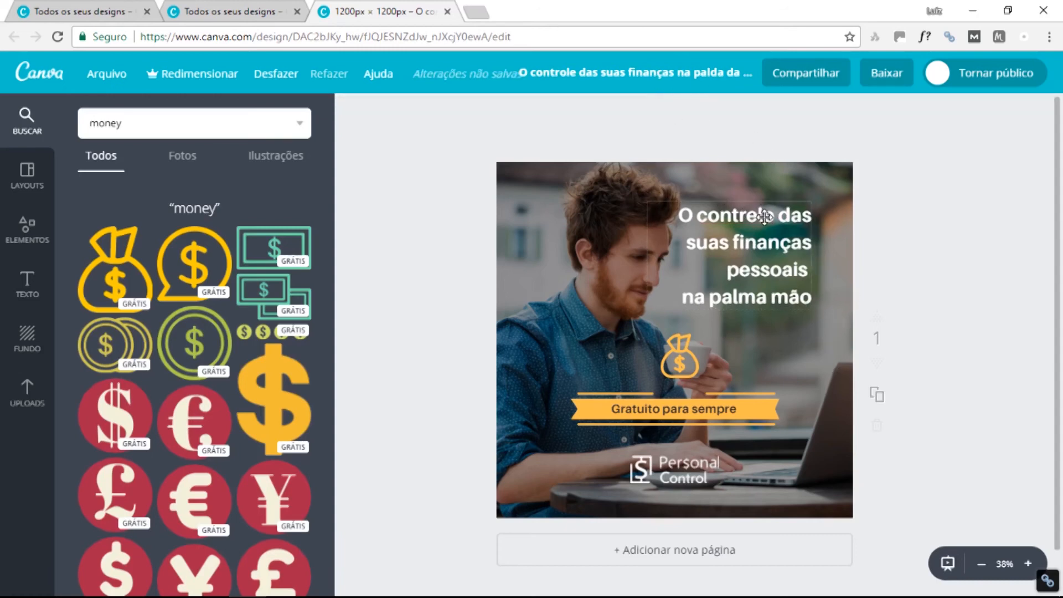
{"action": "left_click", "coordinate": [595, 239]}
{"action": "left_click_drag", "start_coordinate": [595, 239], "coordinate": [586, 241]}
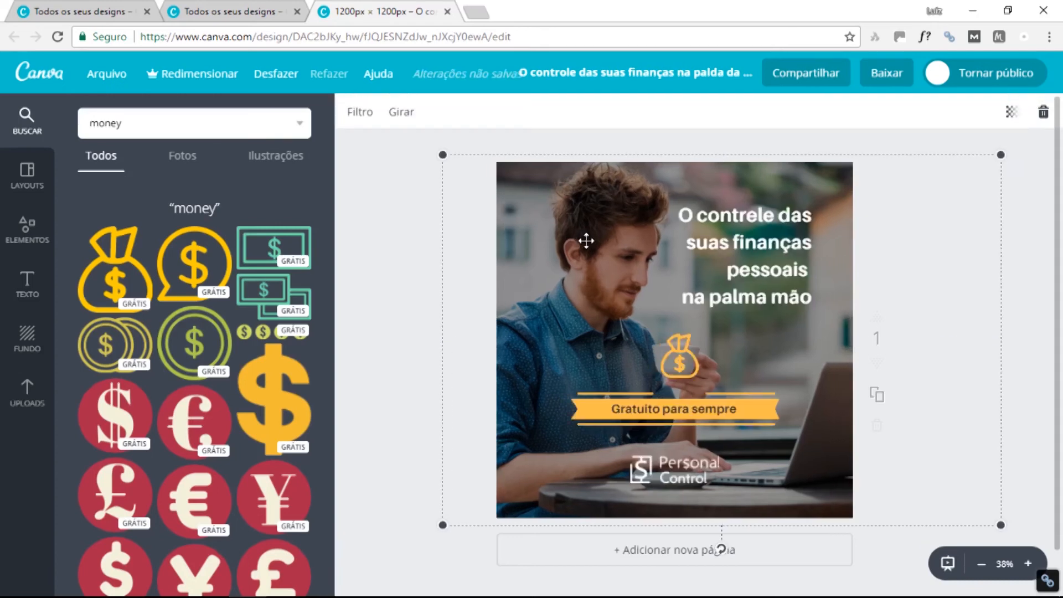
Move the white headline slightly up and right into the photo's upper corner.
{"action": "left_click", "coordinate": [695, 477]}
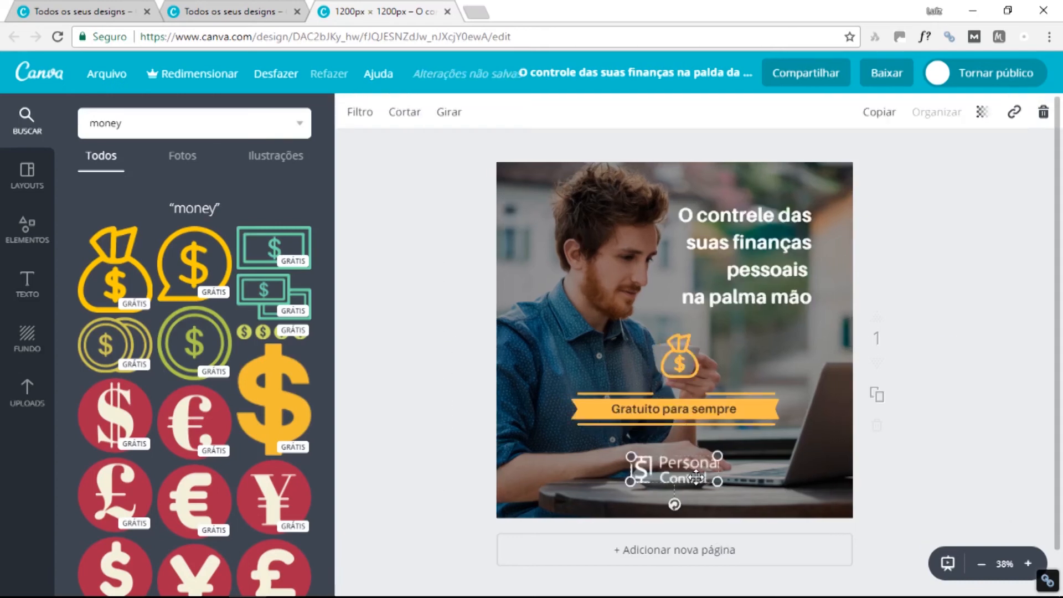
{"action": "scroll", "coordinate": [785, 438], "scroll_direction": "down", "scroll_amount": 1}
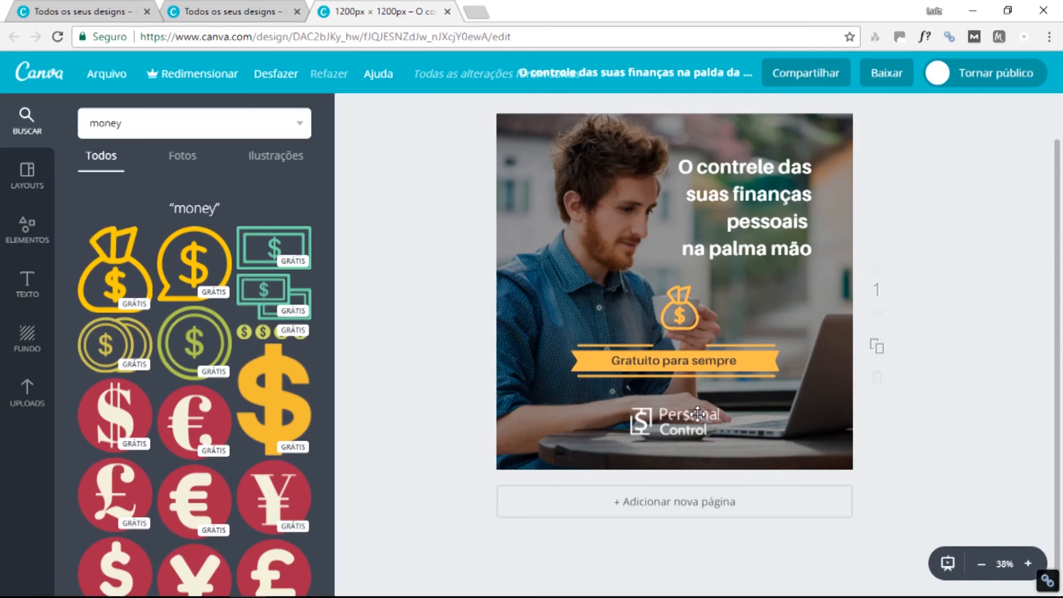
{"action": "left_click_drag", "start_coordinate": [766, 223], "coordinate": [770, 217]}
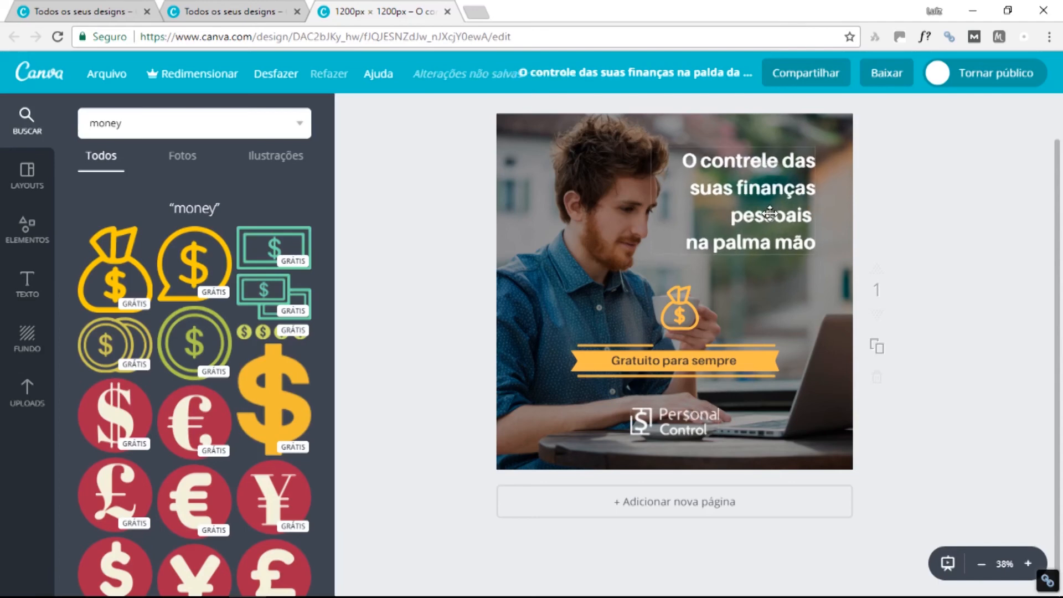
{"action": "scroll", "coordinate": [803, 192], "scroll_direction": "up", "scroll_amount": 1}
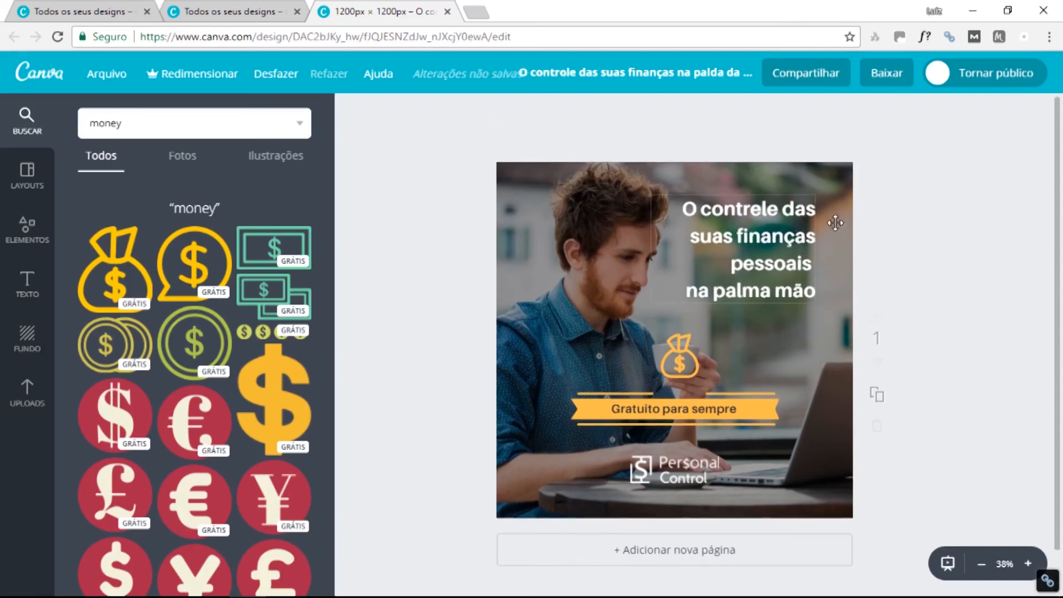
Download the post as PNG (Recomendado) and save it to the Imagens de exemplo folder.
{"action": "left_click", "coordinate": [886, 74]}
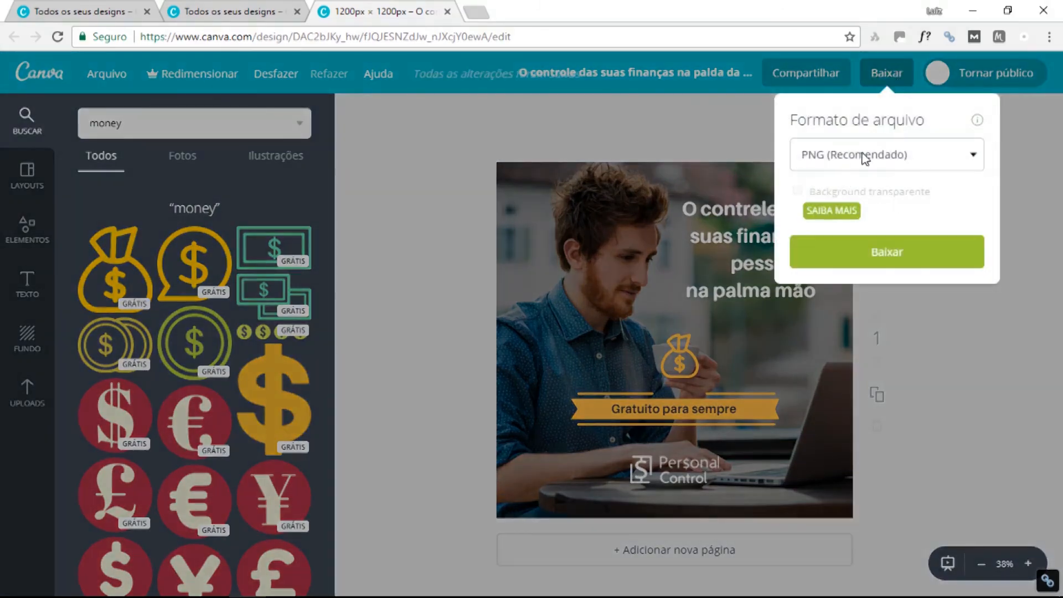
{"action": "left_click", "coordinate": [888, 260]}
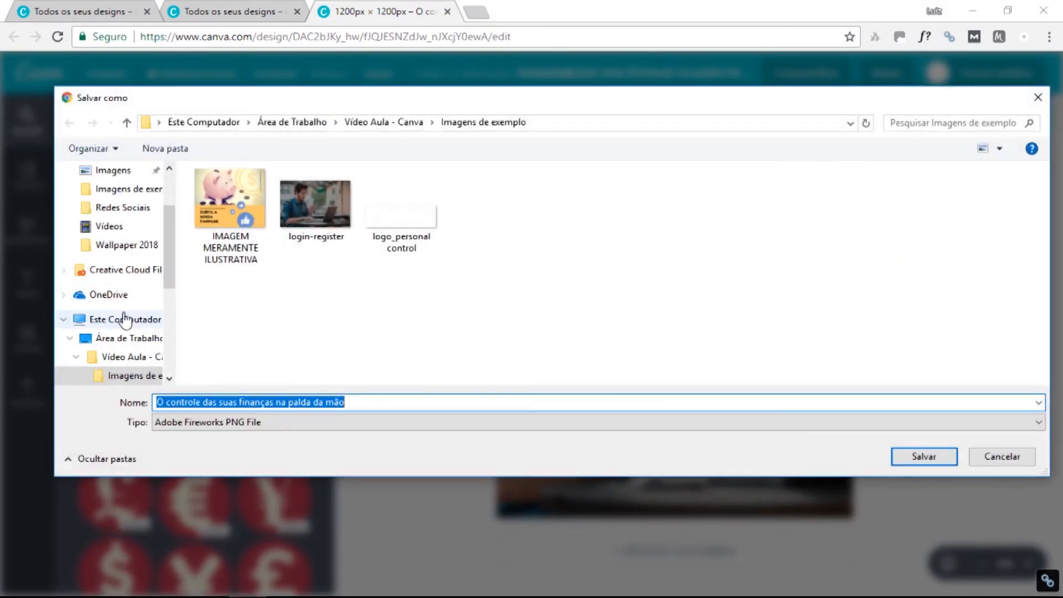
{"action": "left_click", "coordinate": [923, 457]}
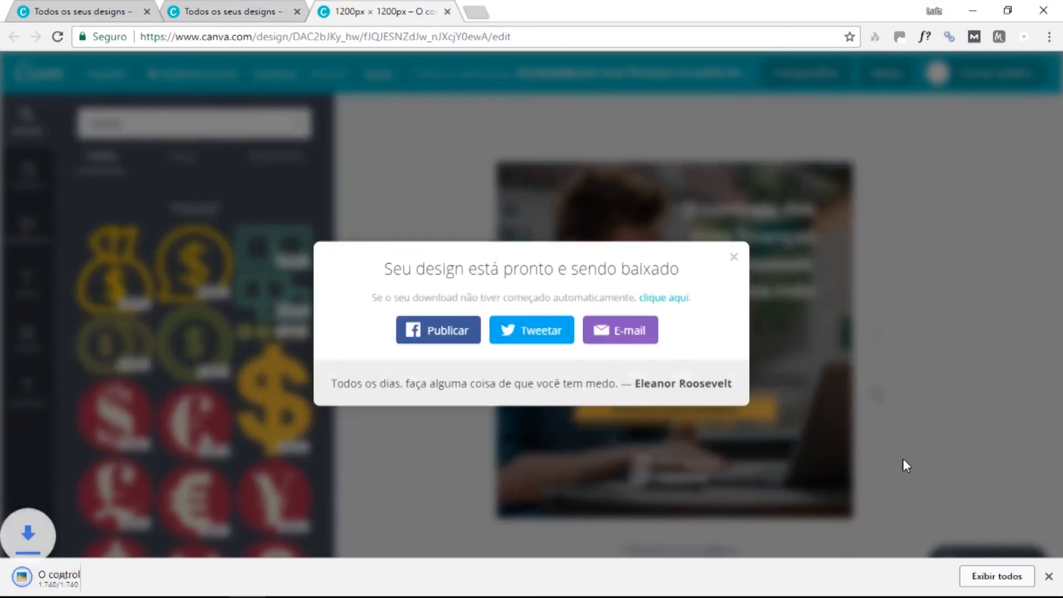
{"action": "left_click", "coordinate": [732, 244]}
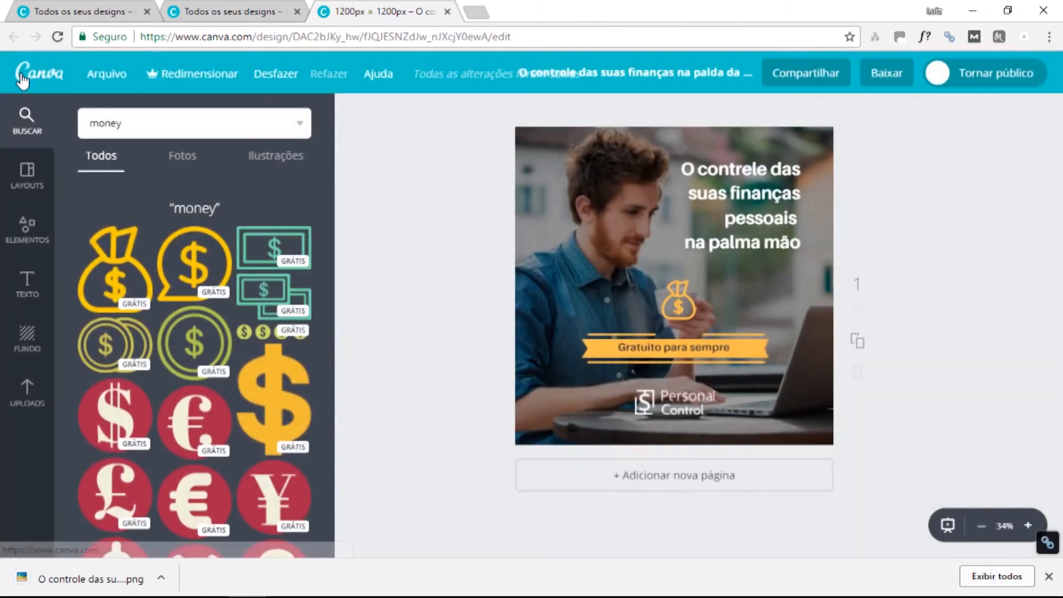
Exit the editor to the Canva home page, refresh the design previews, and sign out.
{"action": "left_click", "coordinate": [47, 71]}
{"action": "left_click", "coordinate": [583, 117]}
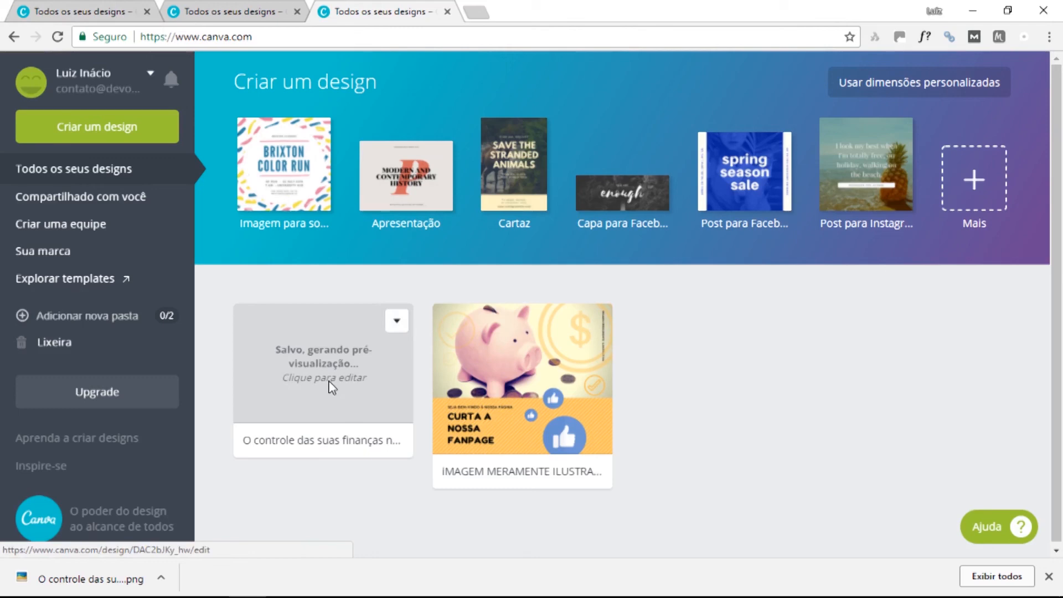
{"action": "left_click", "coordinate": [57, 37]}
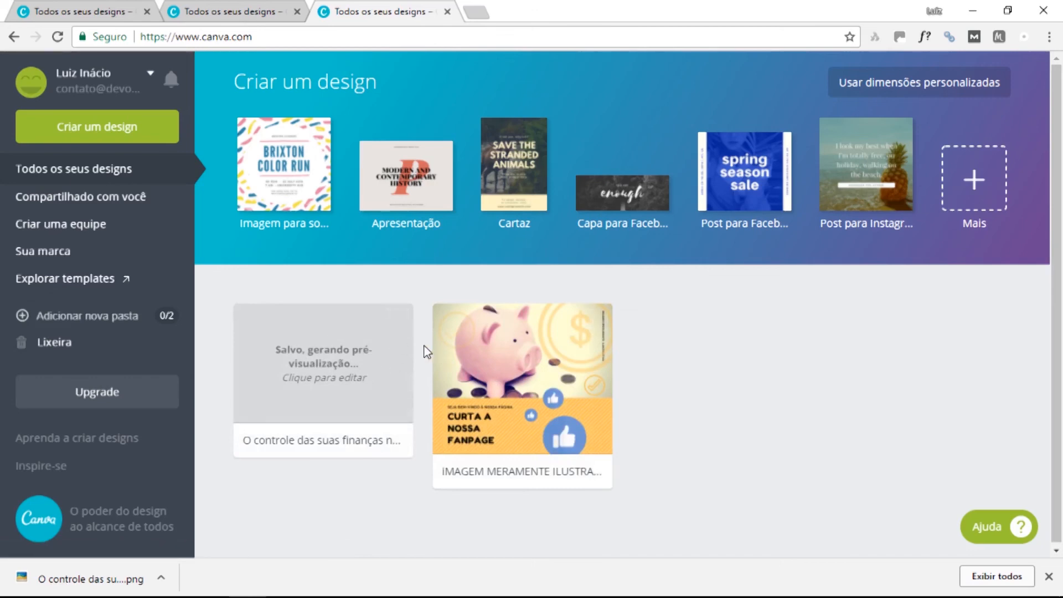
{"action": "left_click", "coordinate": [57, 37]}
{"action": "left_click", "coordinate": [57, 37]}
{"action": "left_click", "coordinate": [147, 72]}
{"action": "left_click", "coordinate": [346, 223]}
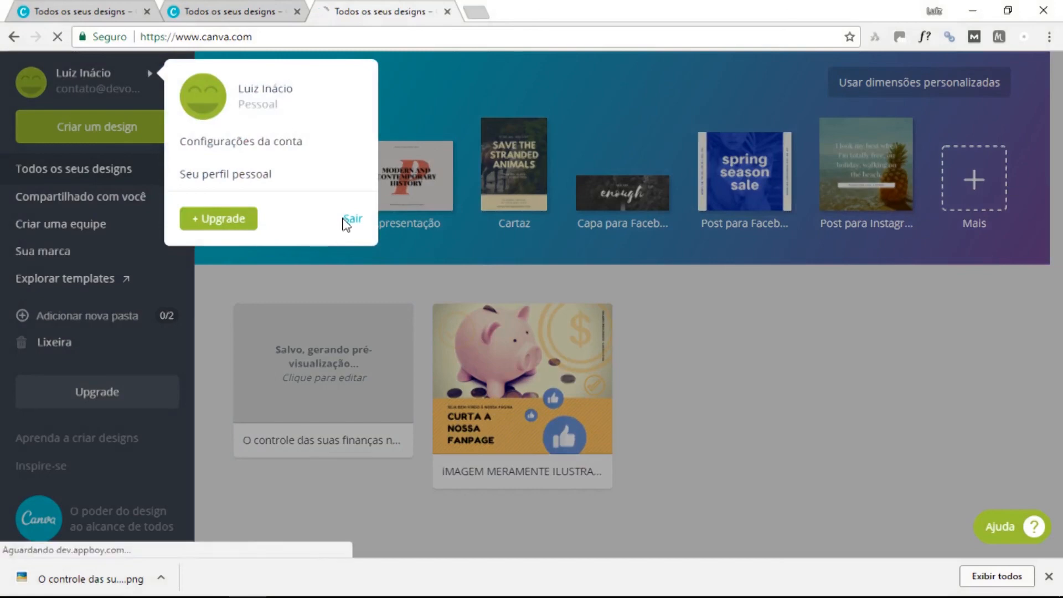